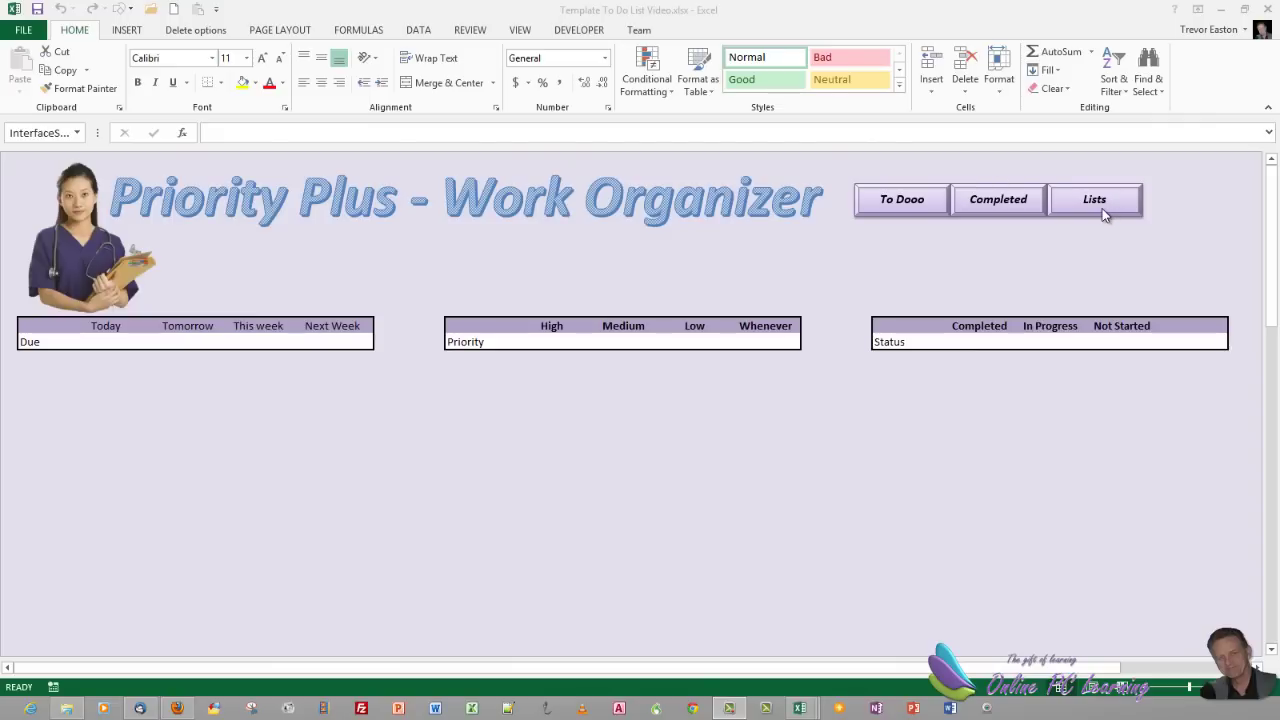
Turn on the display of sheet tabs for this workbook in the advanced Excel options
{"action": "left_click", "coordinate": [24, 34]}
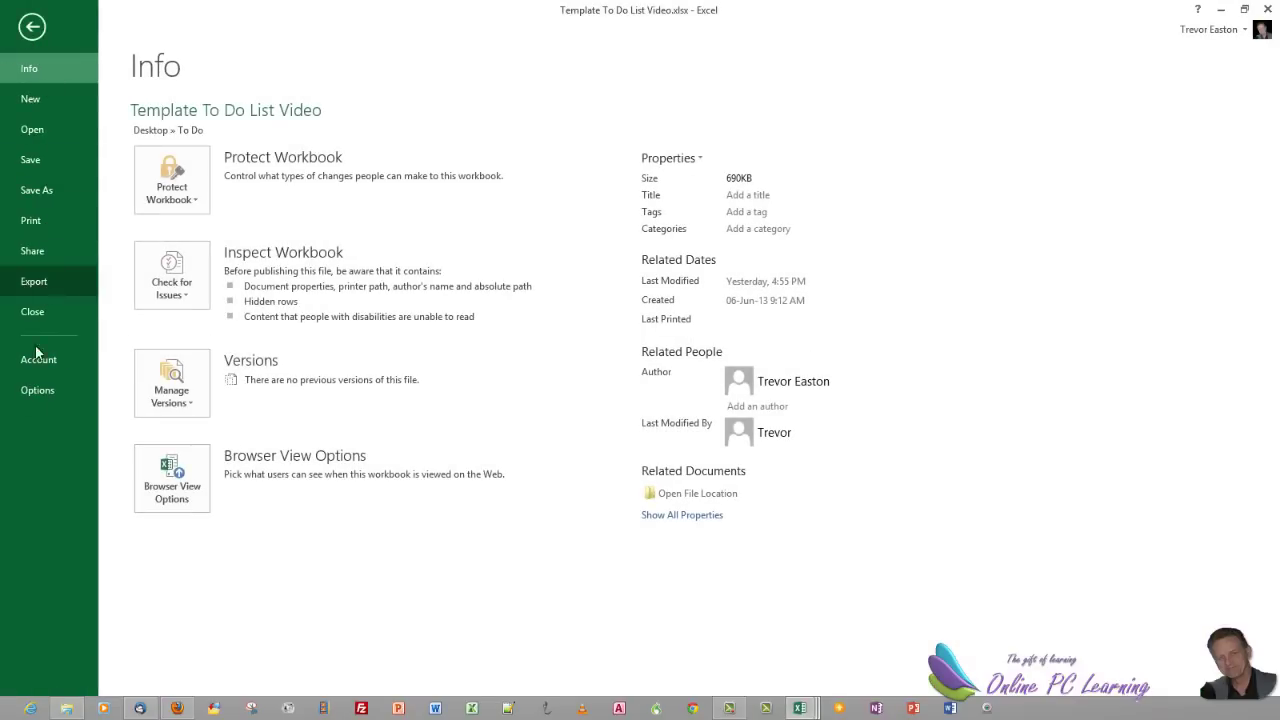
{"action": "left_click", "coordinate": [37, 390]}
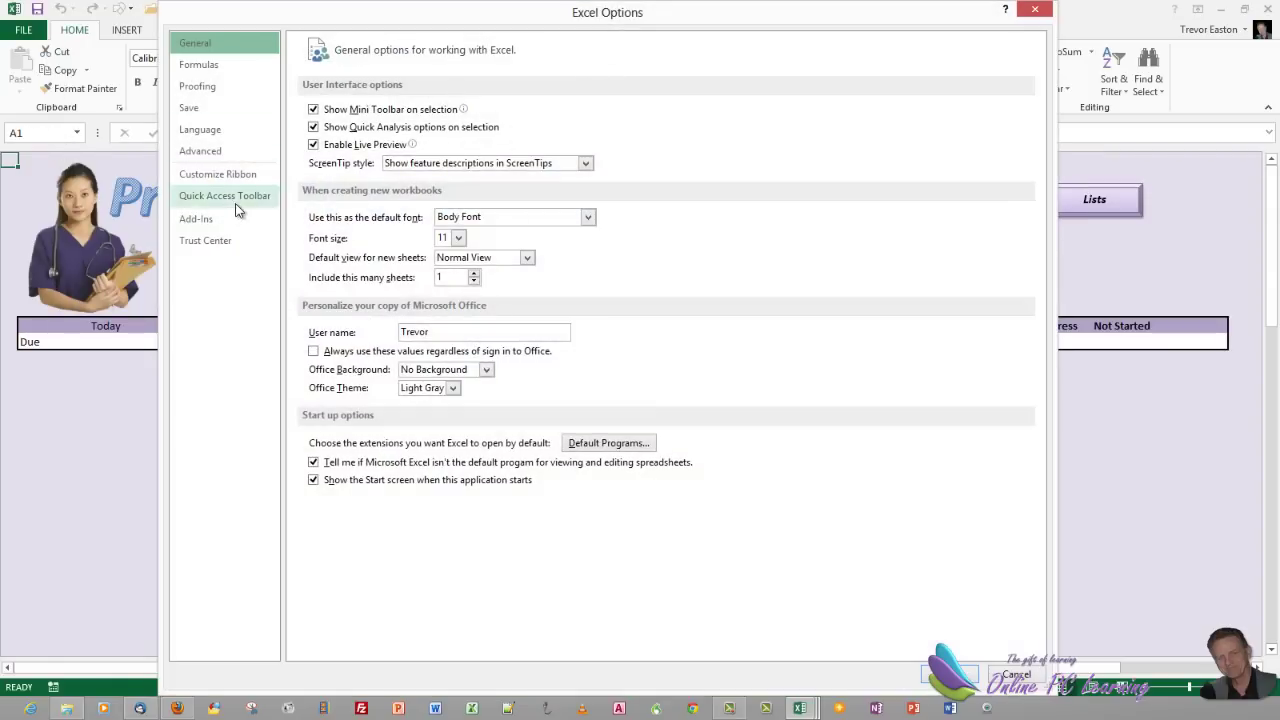
{"action": "left_click", "coordinate": [222, 158]}
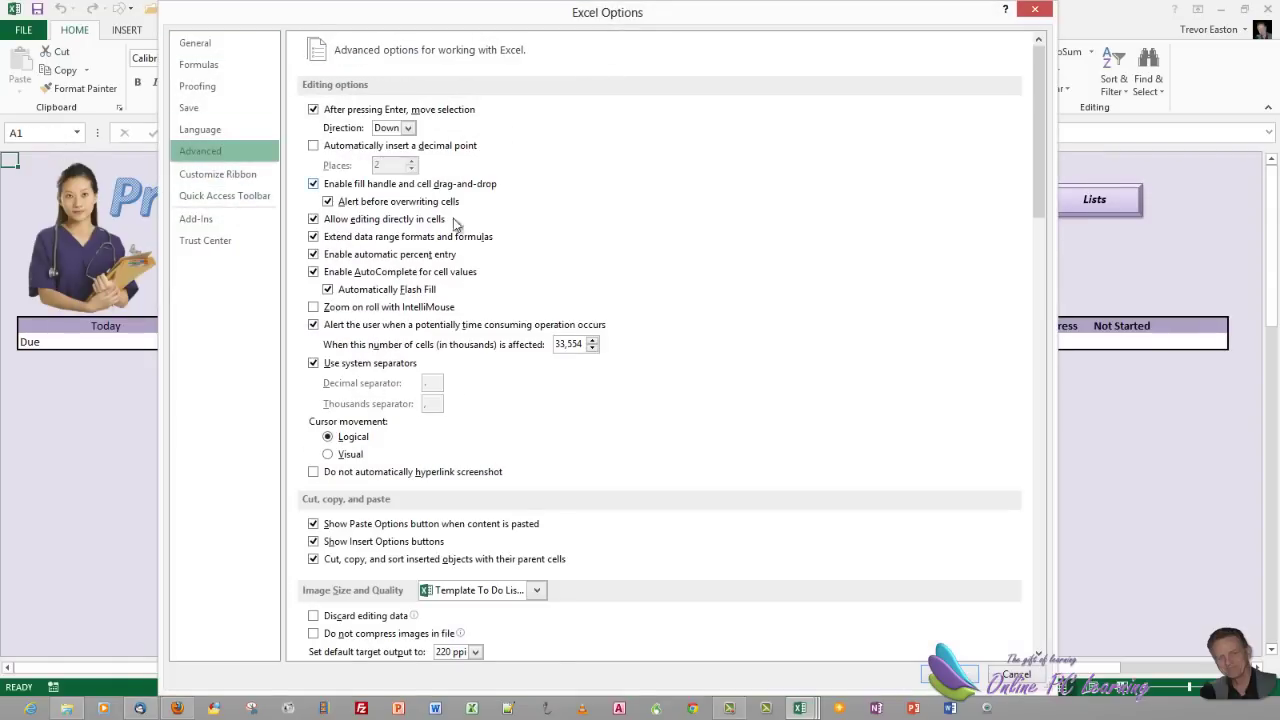
{"action": "scroll", "coordinate": [450, 200], "scroll_direction": "down", "scroll_amount": 10}
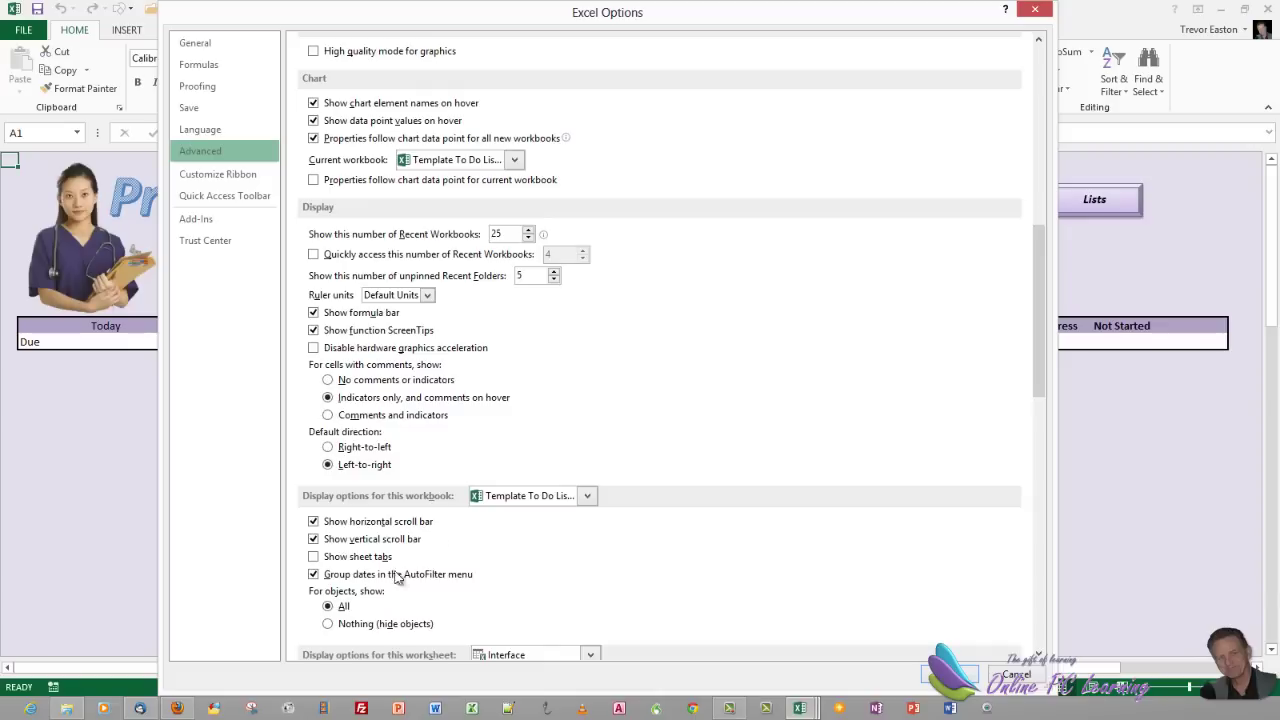
{"action": "left_click", "coordinate": [314, 557]}
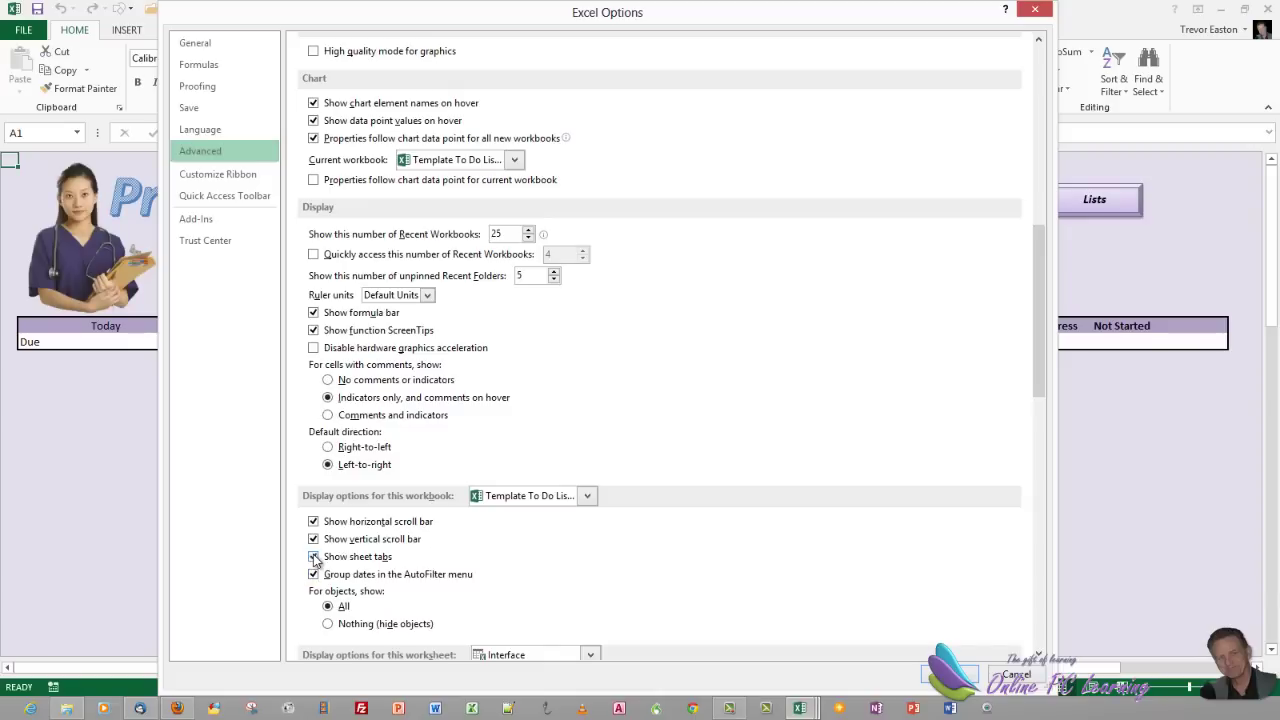
{"action": "left_click", "coordinate": [950, 674]}
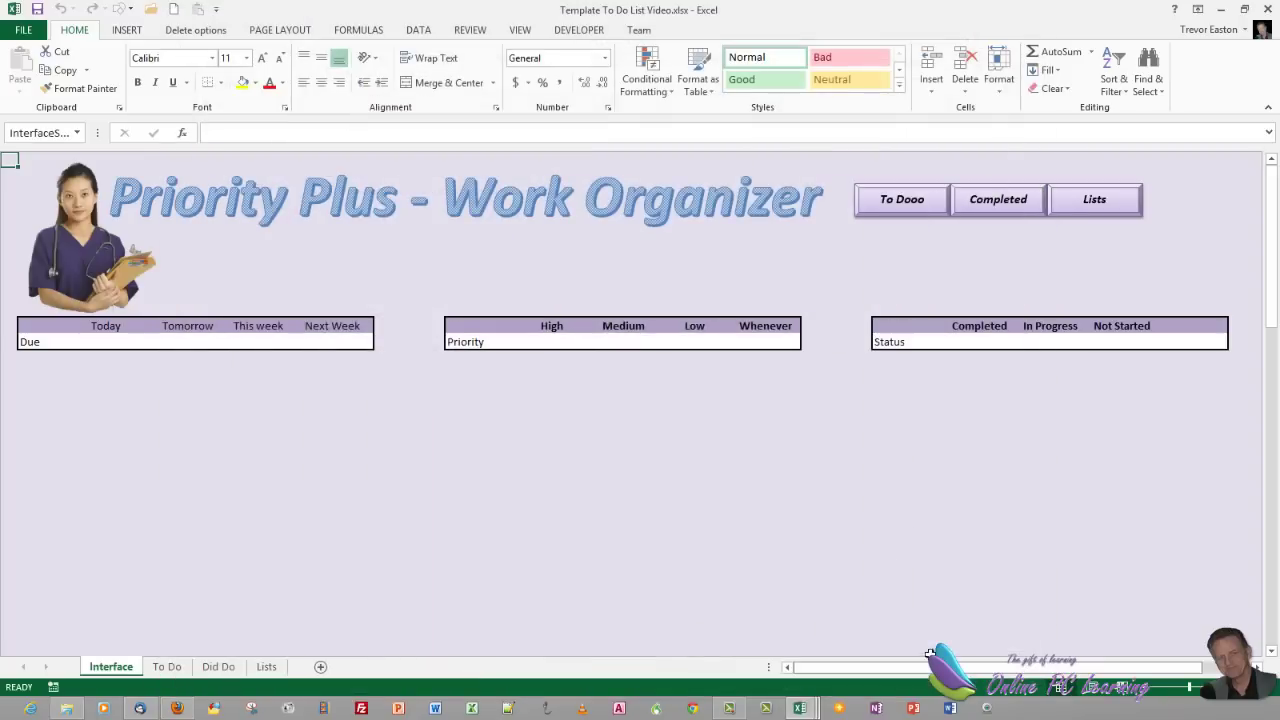
Go to the Lists sheet and look over its Department, Contact, Phone, Status and Priority lists
{"action": "left_click", "coordinate": [1094, 203]}
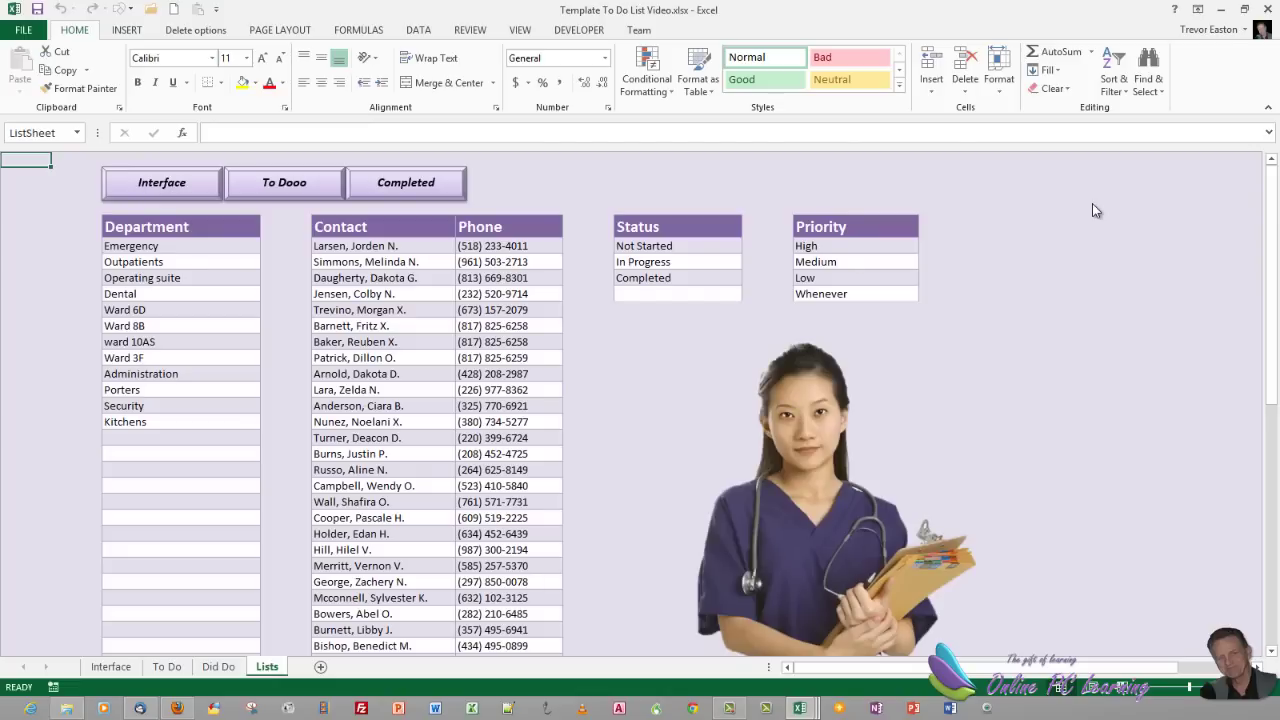
{"action": "left_click", "coordinate": [183, 248]}
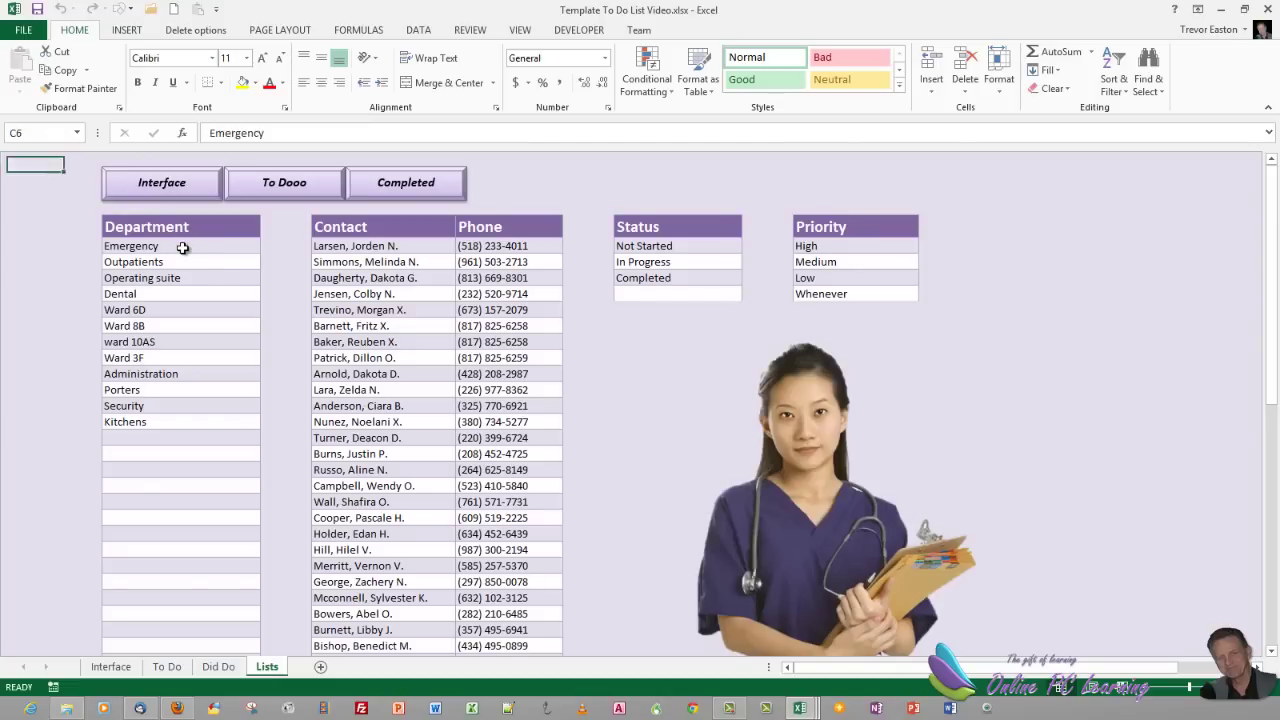
{"action": "left_click", "coordinate": [427, 241]}
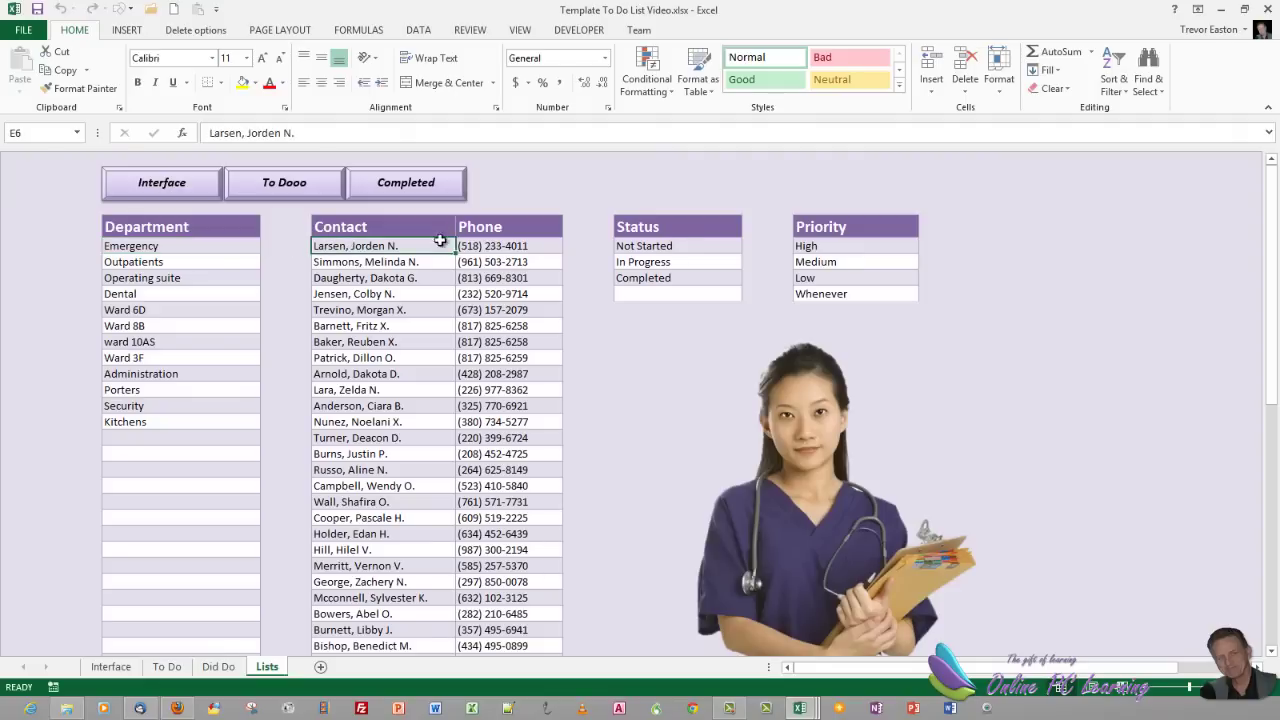
{"action": "left_click", "coordinate": [689, 246]}
{"action": "left_click", "coordinate": [790, 245]}
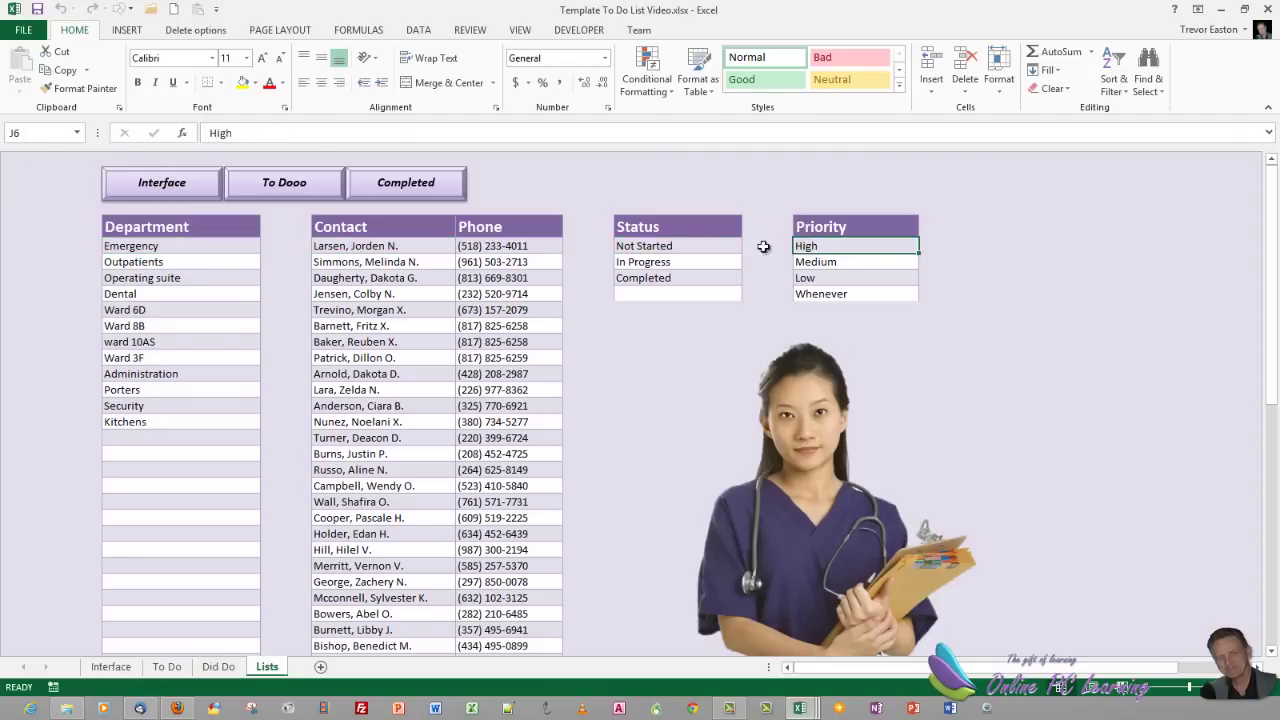
{"action": "left_click_drag", "start_coordinate": [366, 248], "coordinate": [516, 366]}
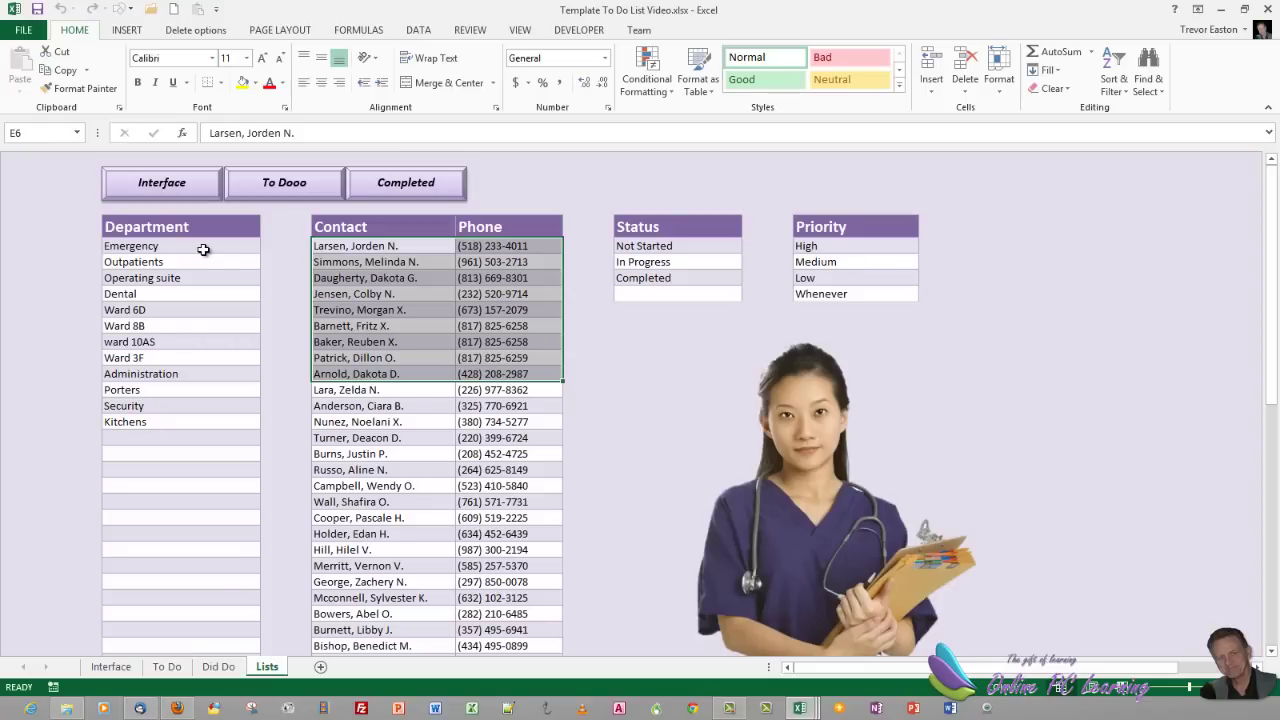
{"action": "left_click", "coordinate": [203, 249]}
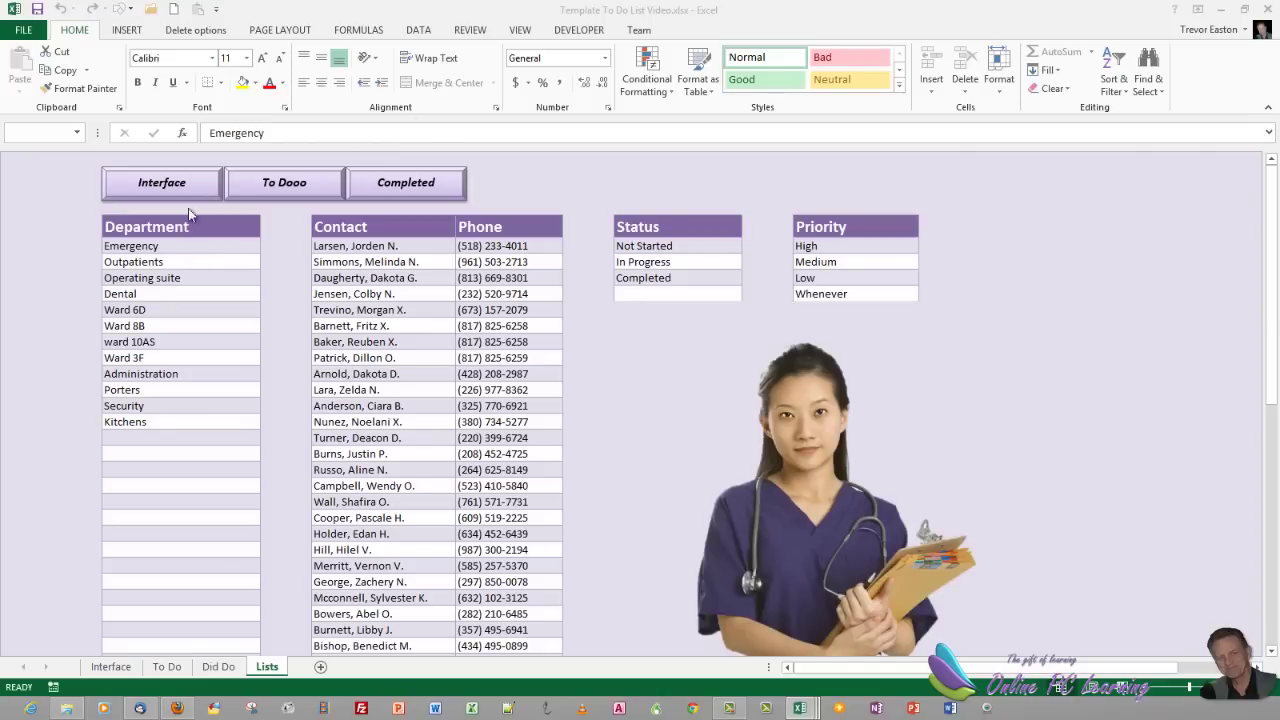
Start a new defined name called Department from the first department cell, C6, with the naming dialog widened and moved up
{"action": "left_click", "coordinate": [145, 247]}
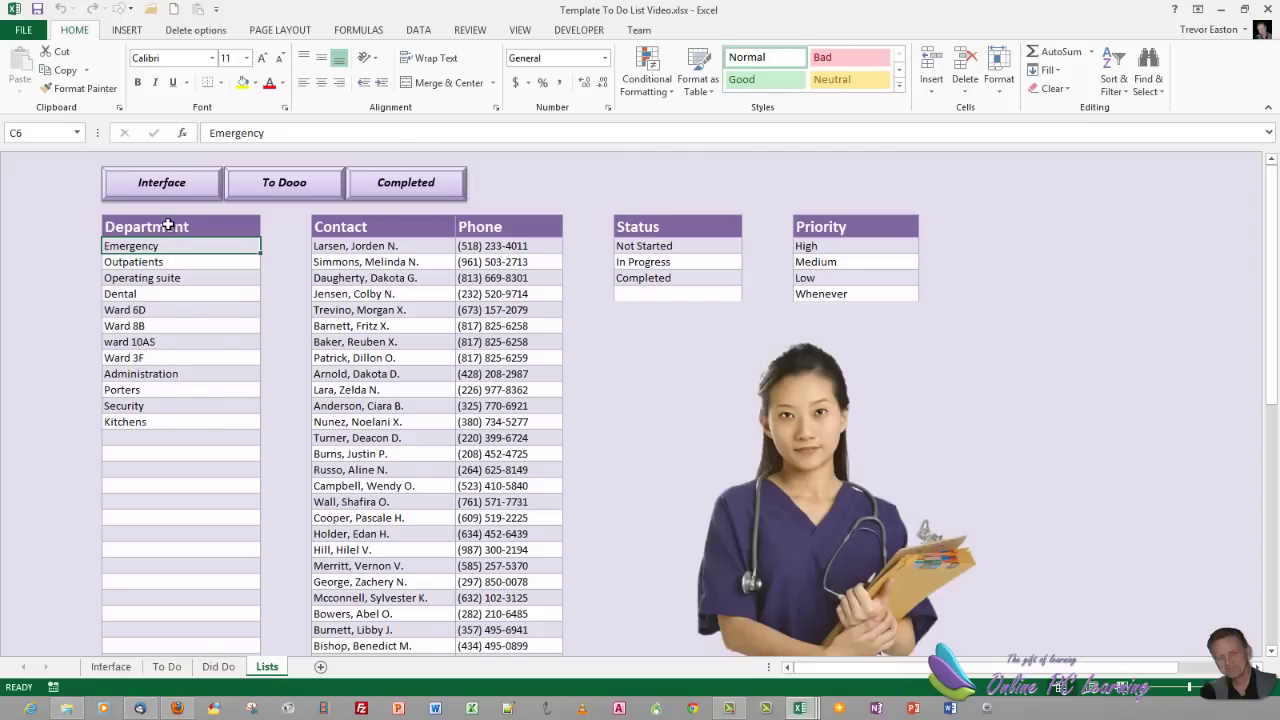
{"action": "left_click", "coordinate": [345, 32]}
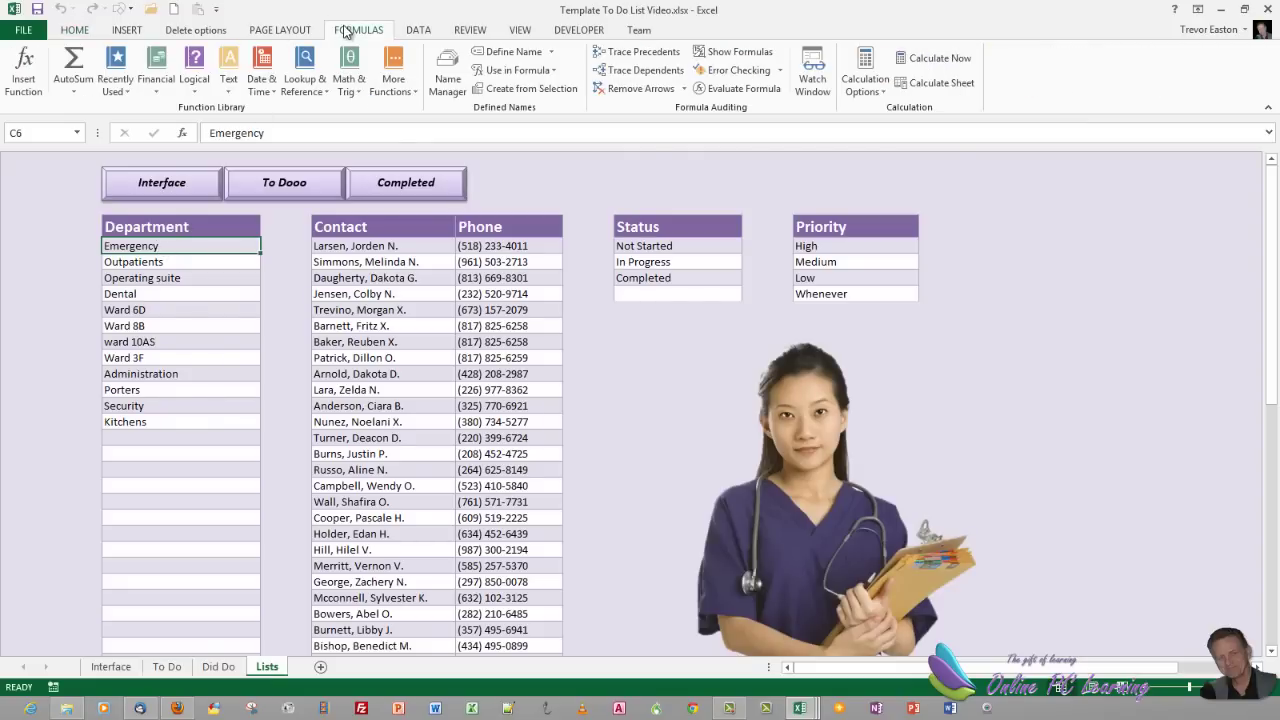
{"action": "left_click", "coordinate": [447, 84]}
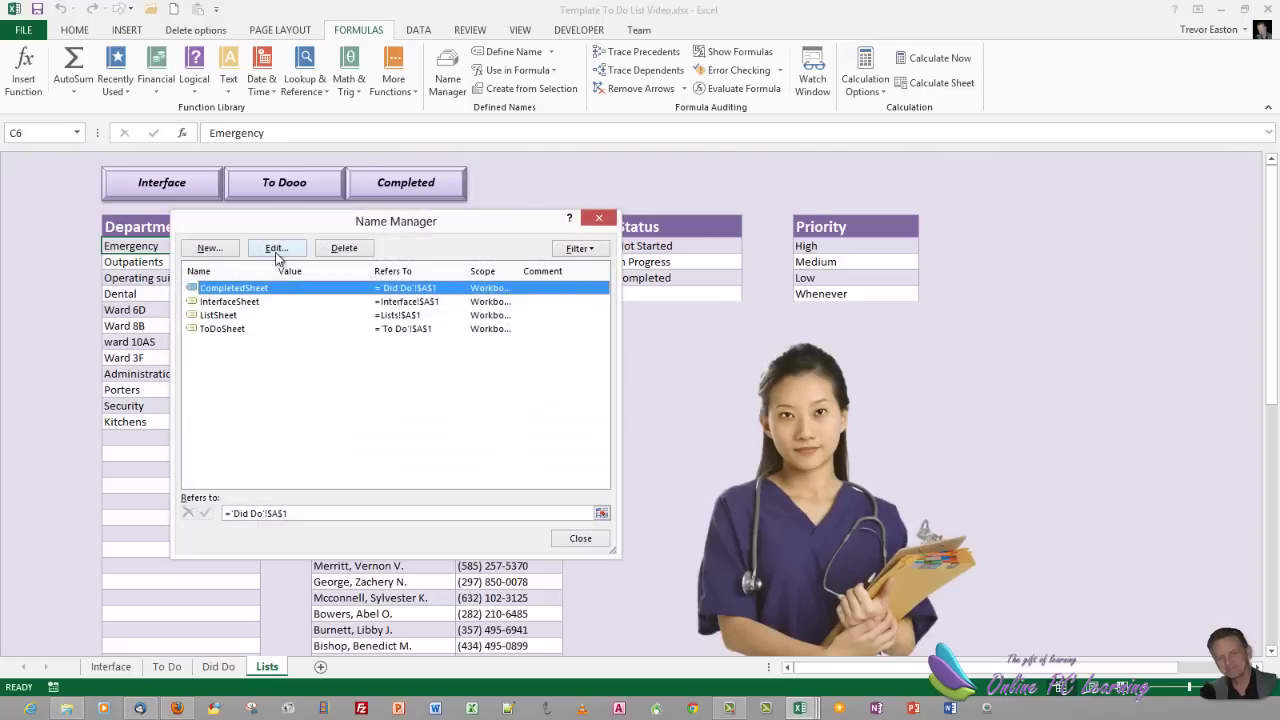
{"action": "left_click", "coordinate": [205, 248]}
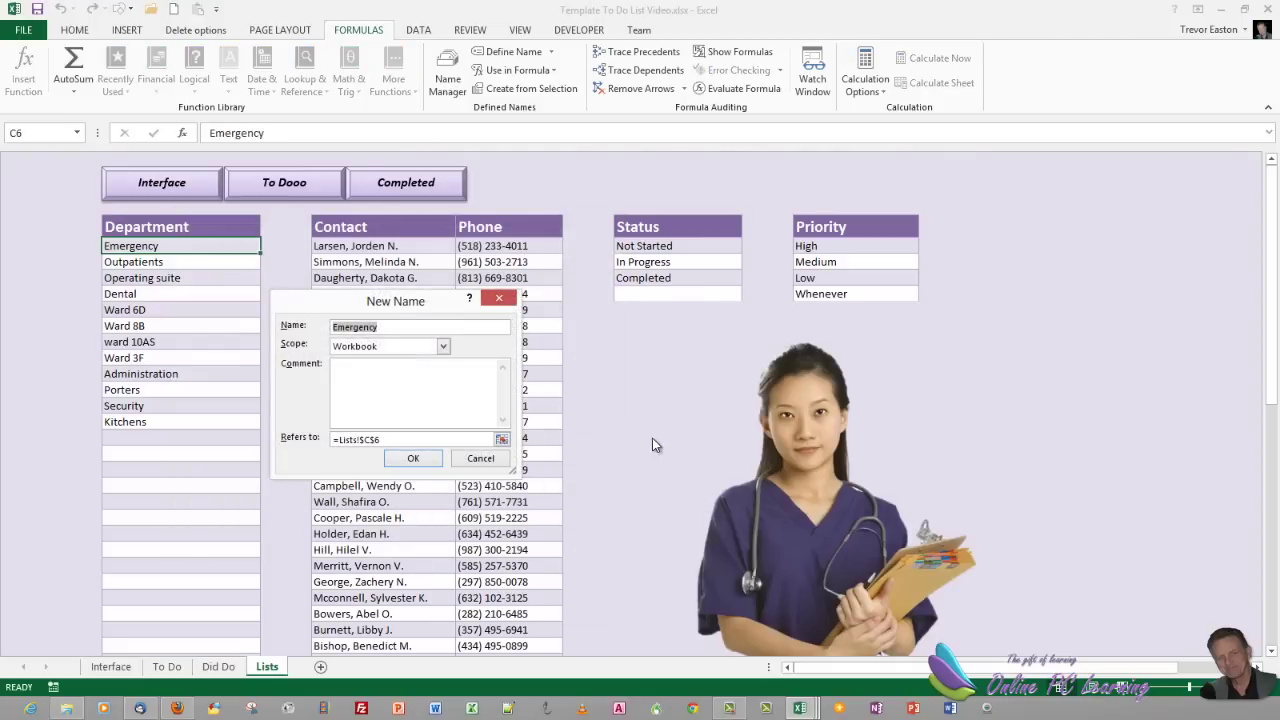
{"action": "left_click_drag", "start_coordinate": [516, 470], "coordinate": [685, 461]}
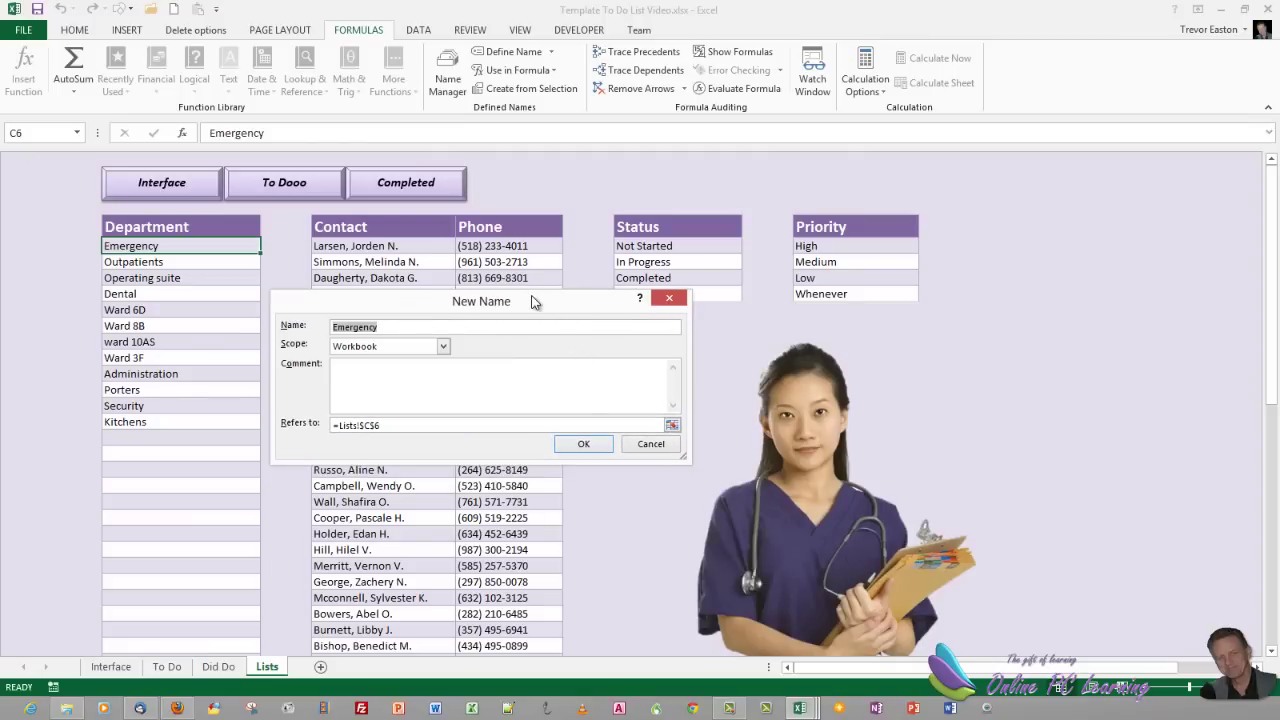
{"action": "left_click_drag", "start_coordinate": [533, 301], "coordinate": [524, 217]}
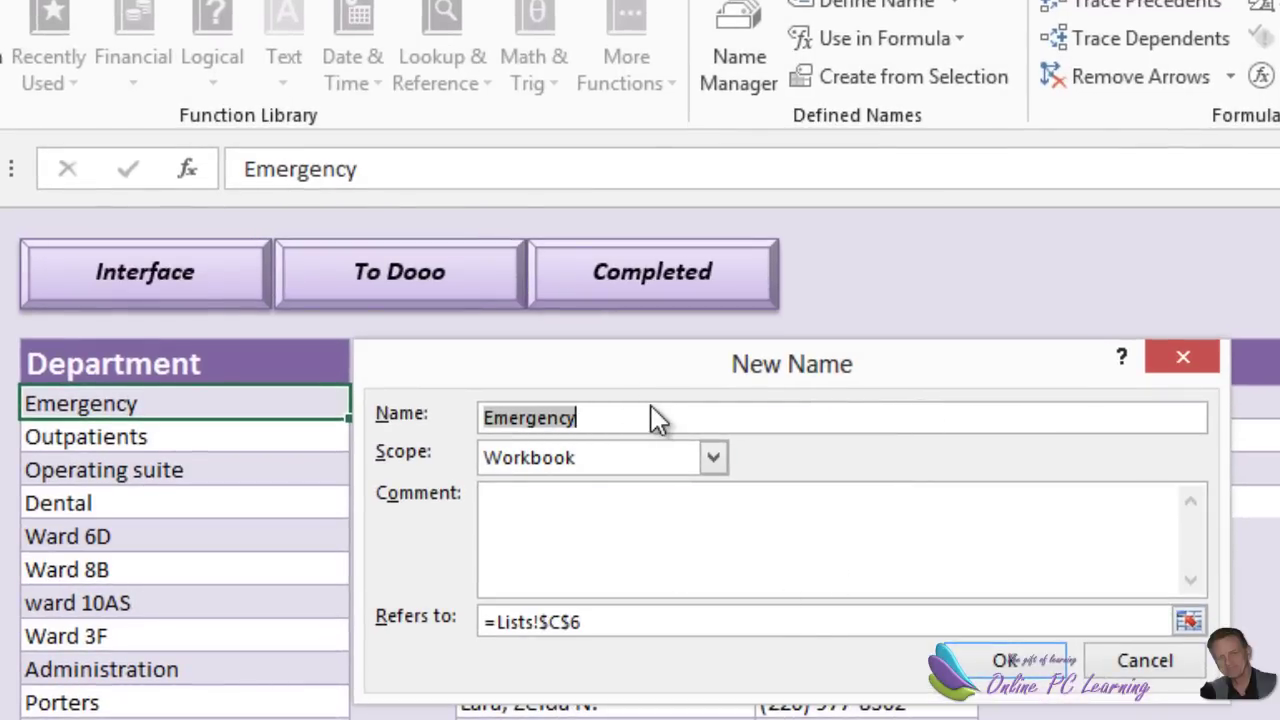
{"action": "left_click", "coordinate": [569, 417]}
{"action": "left_click_drag", "start_coordinate": [576, 418], "coordinate": [460, 422]}
{"action": "type", "text": "Department"}
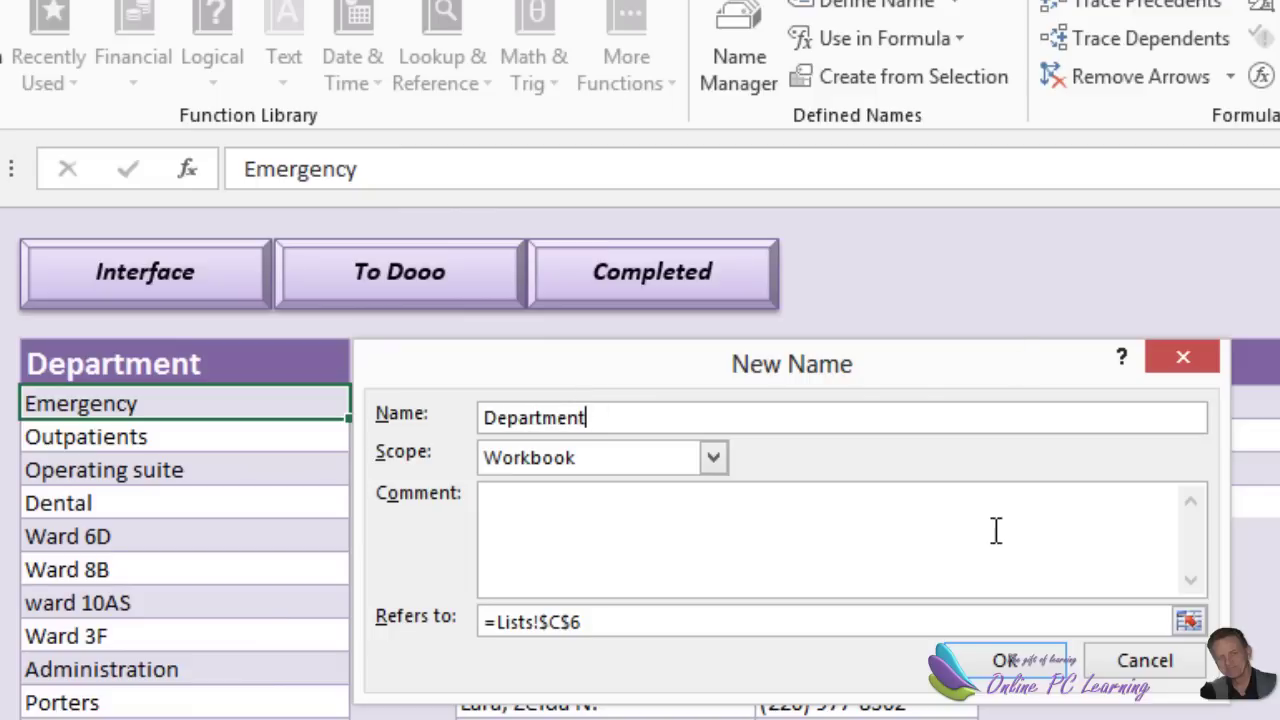
Replace the Department name's reference with the start of an OFFSET formula anchored at Lists!$C$6
{"action": "left_click_drag", "start_coordinate": [497, 622], "coordinate": [640, 617]}
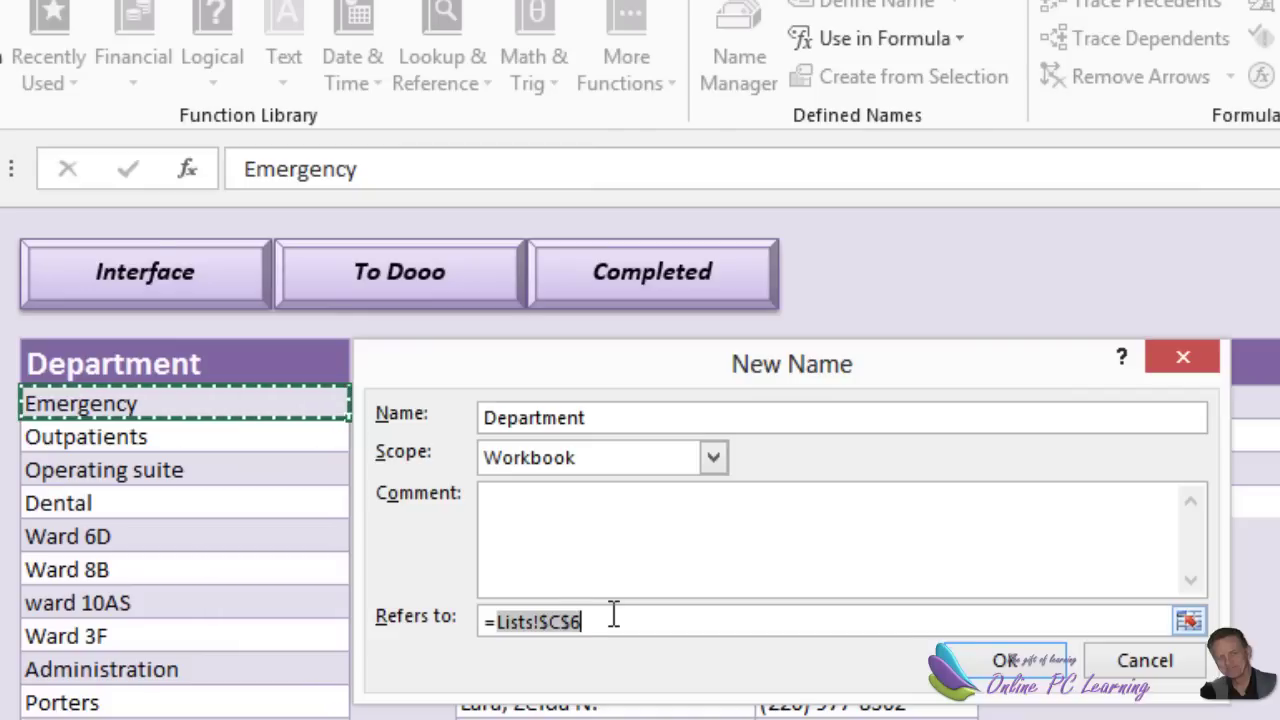
{"action": "type", "text": "offsey"}
{"action": "key", "text": "BackSpace"}
{"action": "type", "text": "t("}
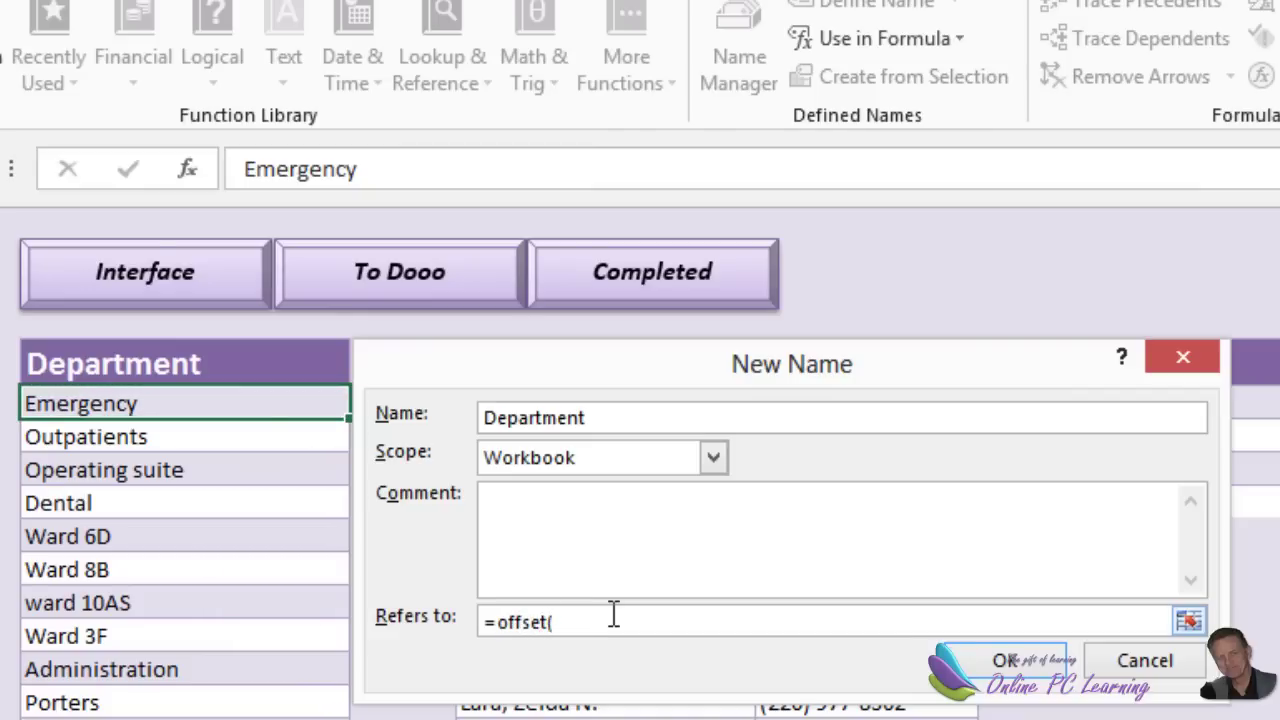
{"action": "left_click", "coordinate": [226, 404]}
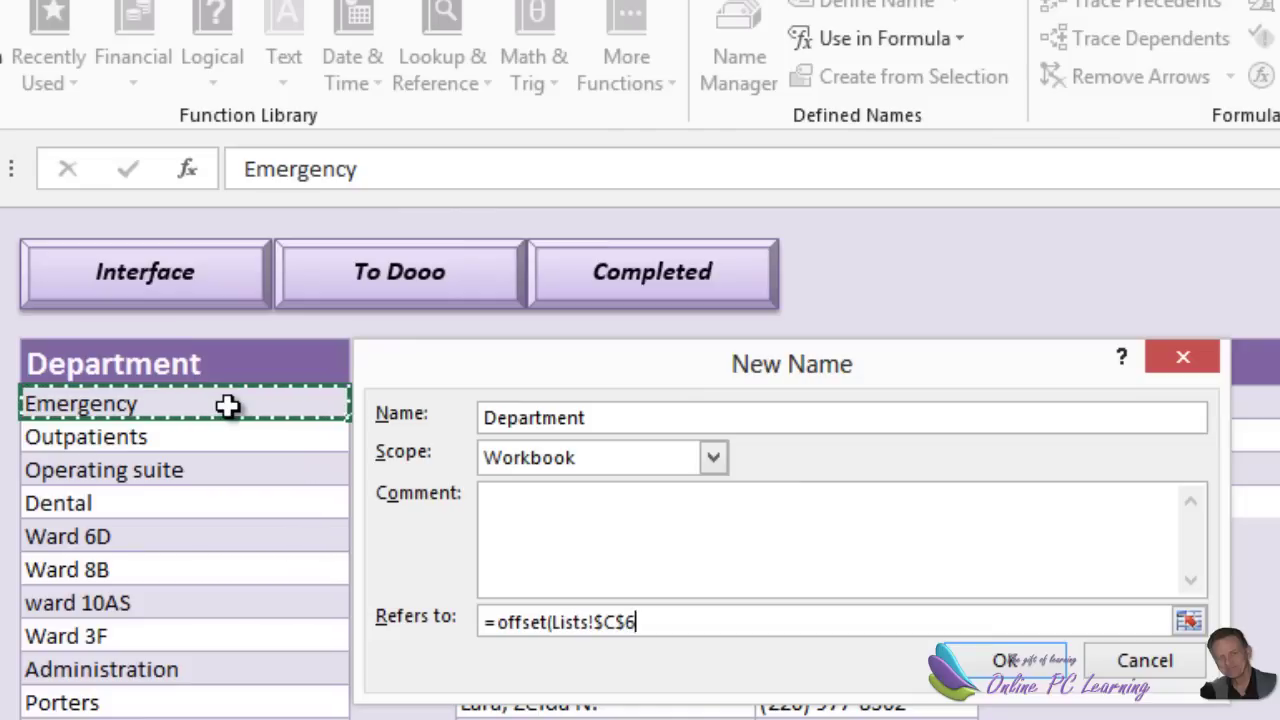
Complete the reference as =OFFSET(Lists!$C$6,,,COUNTA(Lists!$C$6:$C$41)), leaving the row and column offsets empty
{"action": "type", "text": ","}
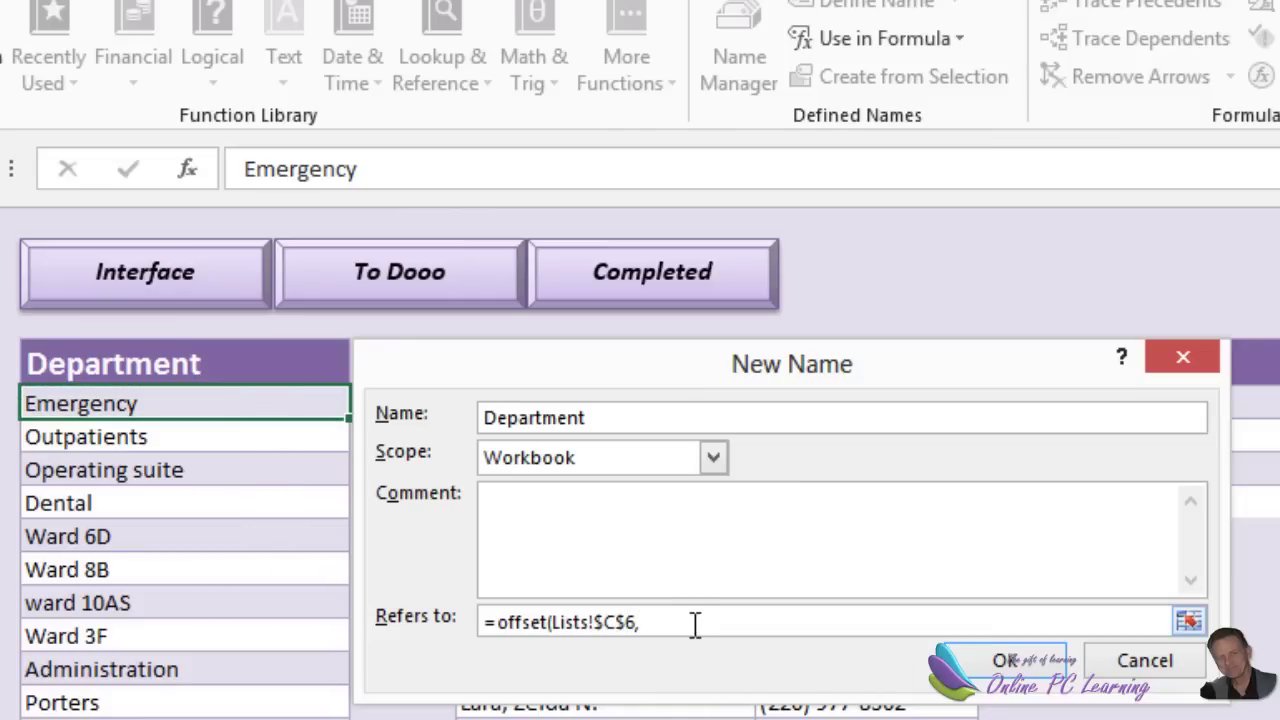
{"action": "type", "text": ",,counta("}
{"action": "left_click_drag", "start_coordinate": [217, 408], "coordinate": [213, 626]}
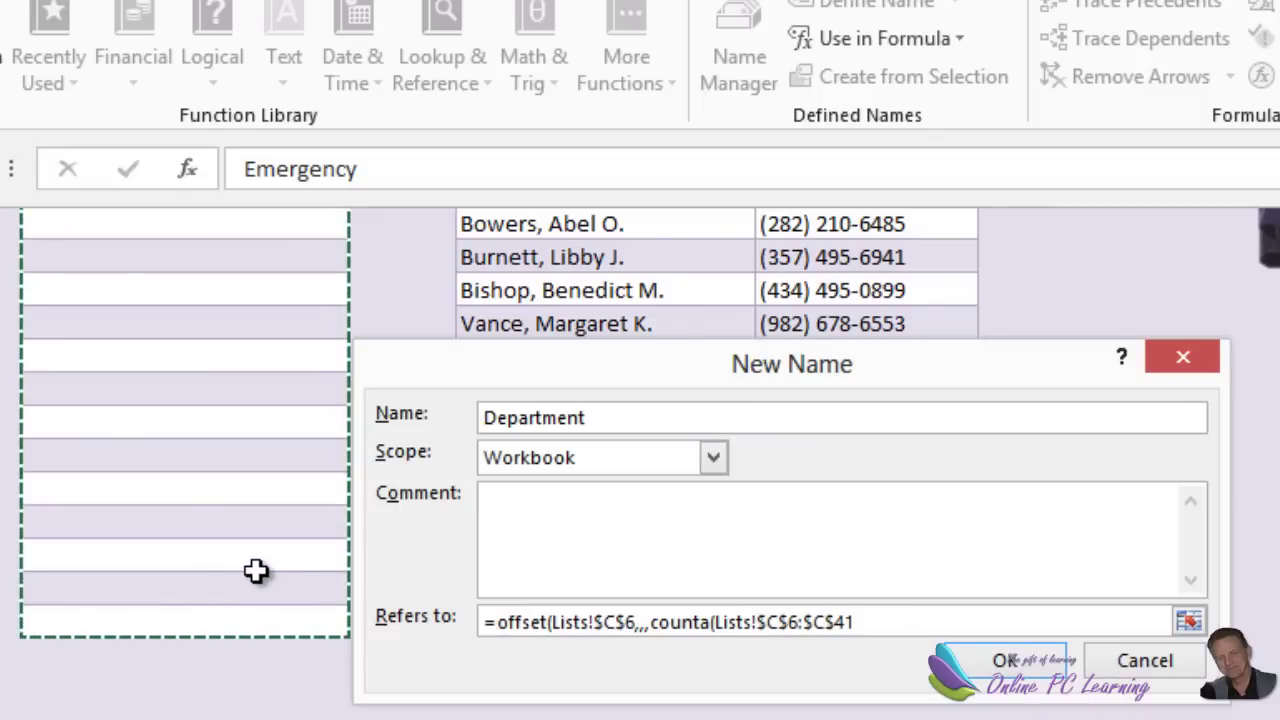
{"action": "scroll", "coordinate": [254, 568], "scroll_direction": "up", "scroll_amount": 10}
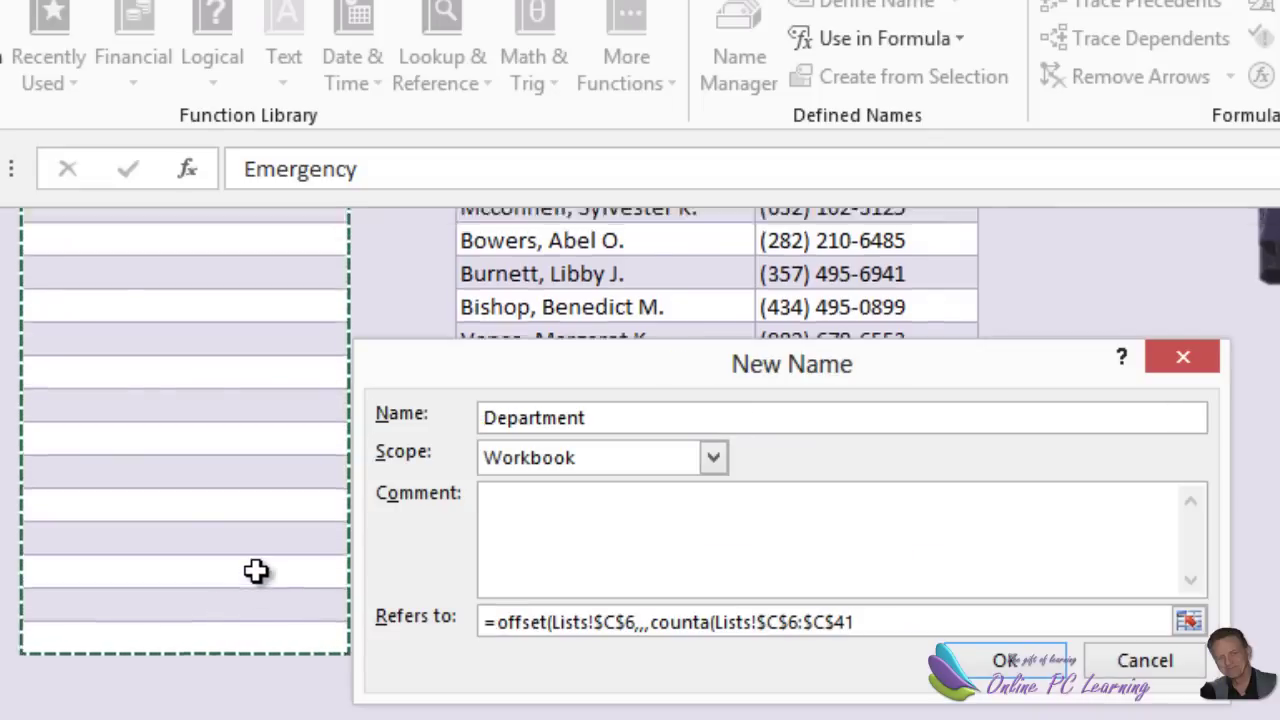
{"action": "scroll", "coordinate": [252, 565], "scroll_direction": "up", "scroll_amount": 2}
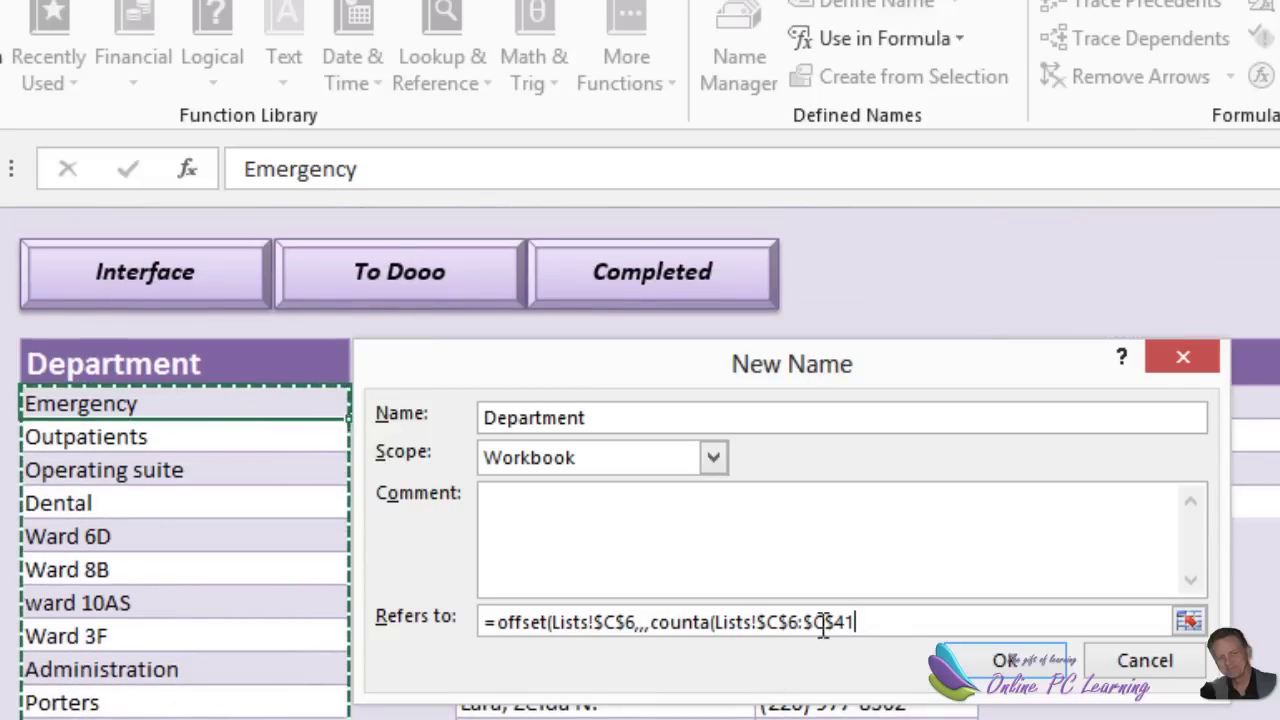
{"action": "type", "text": "))"}
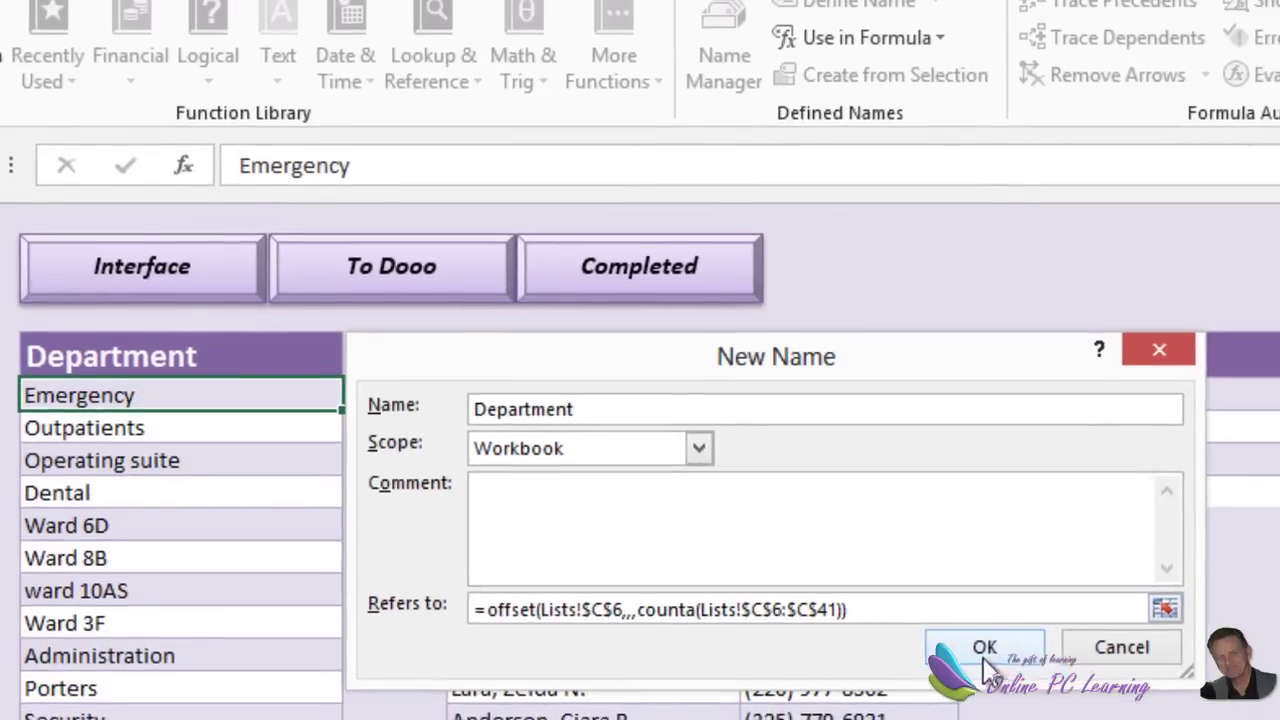
Save the Department name and check which cells its reference covers on the sheet
{"action": "left_click", "coordinate": [1004, 659]}
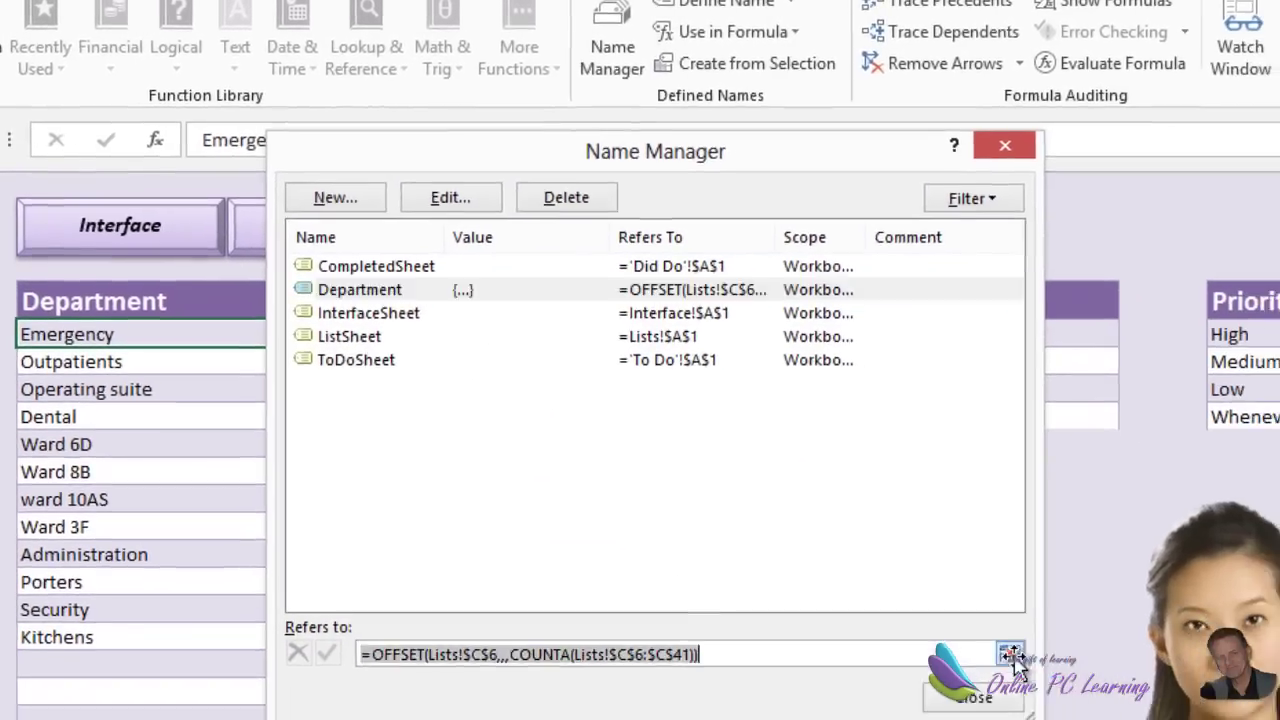
{"action": "left_click", "coordinate": [1063, 690]}
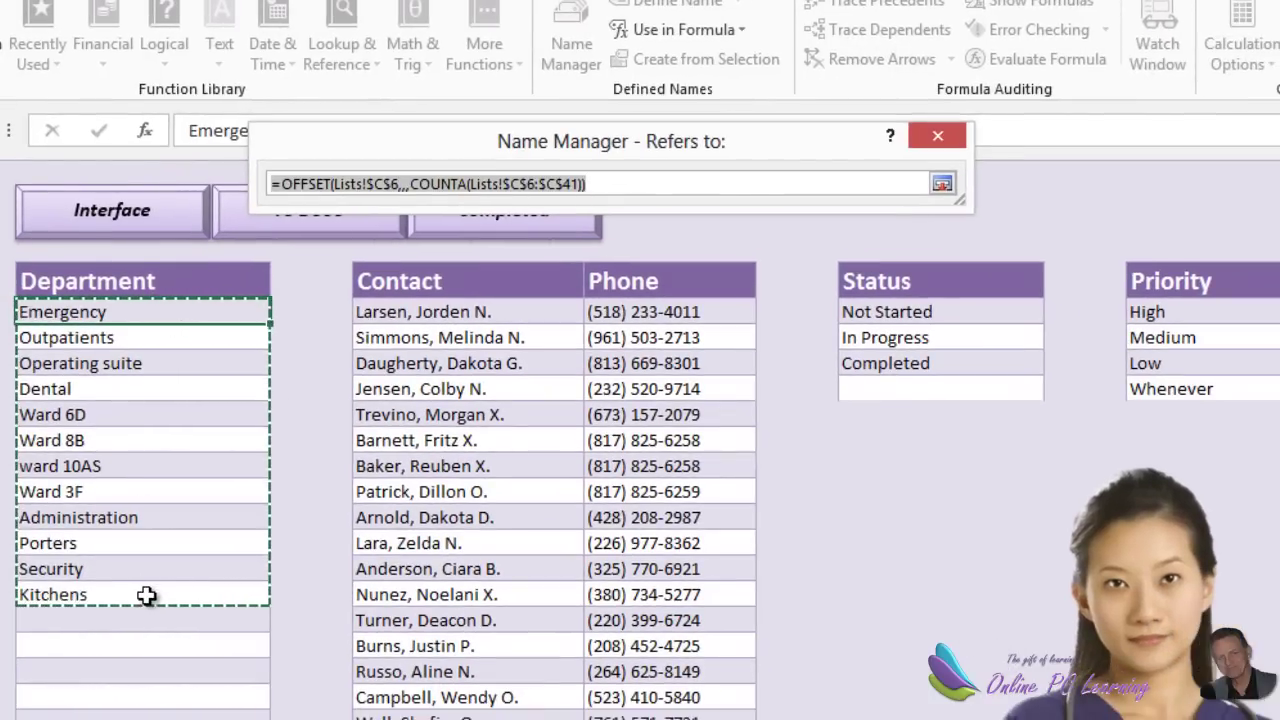
{"action": "key", "text": "Return"}
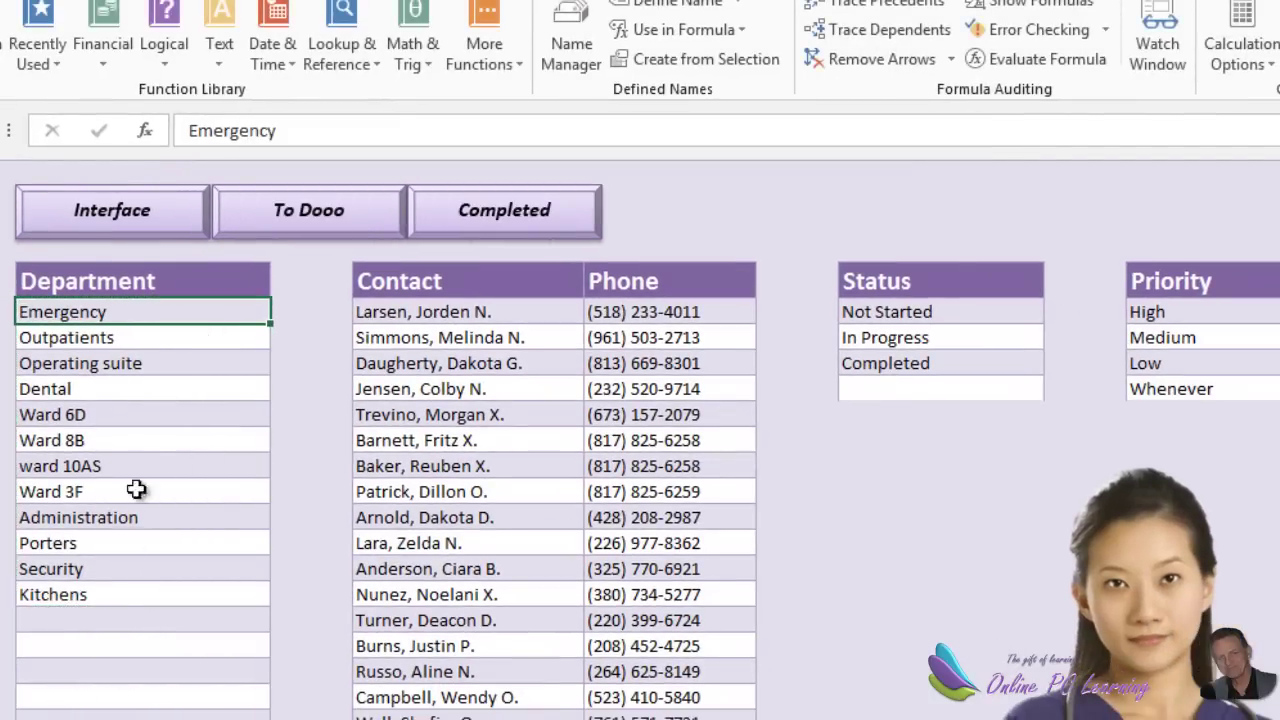
Add Ward 5R to the Department list in the first empty cell below Kitchens
{"action": "left_click", "coordinate": [110, 624]}
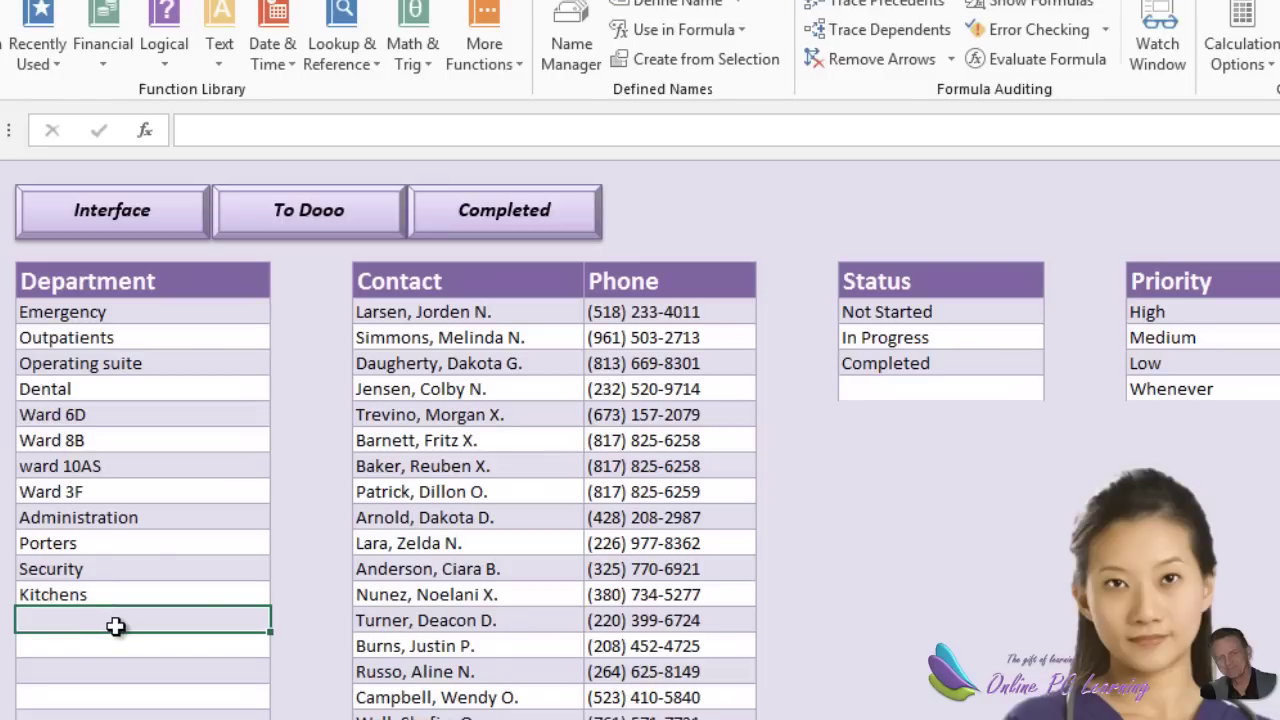
{"action": "type", "text": "Ward"}
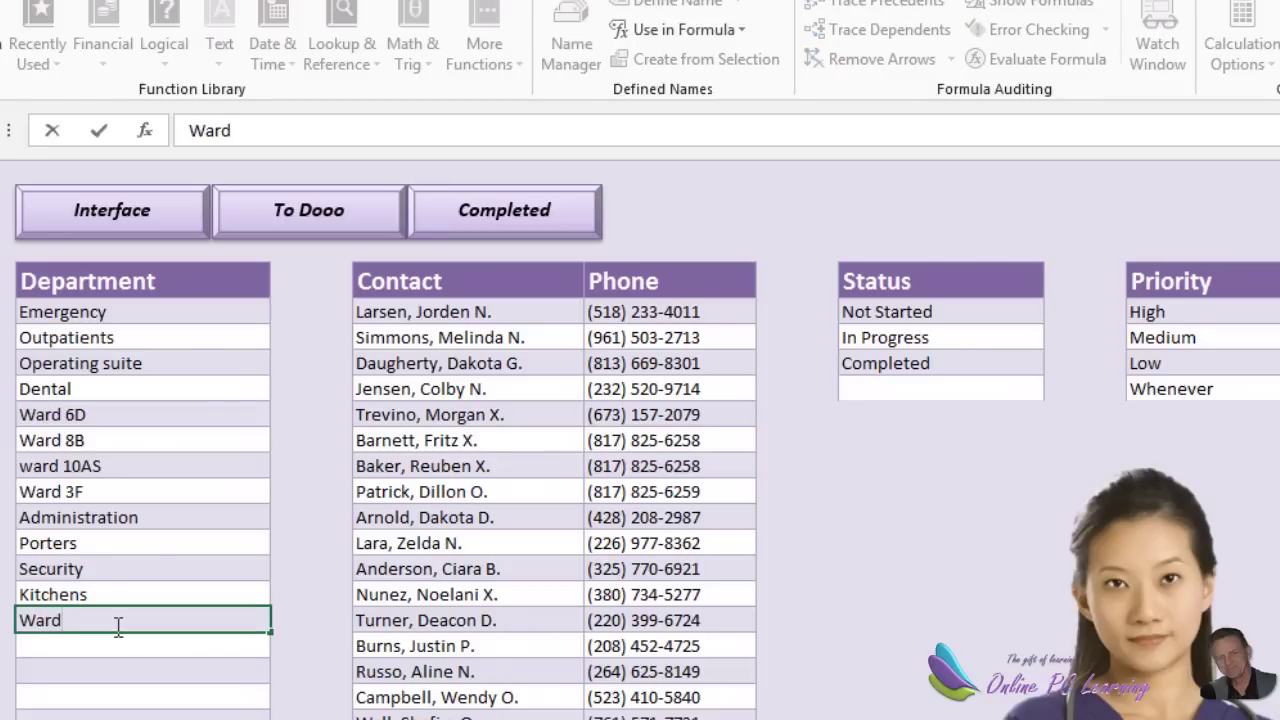
{"action": "type", "text": " 5R"}
{"action": "key", "text": "Return"}
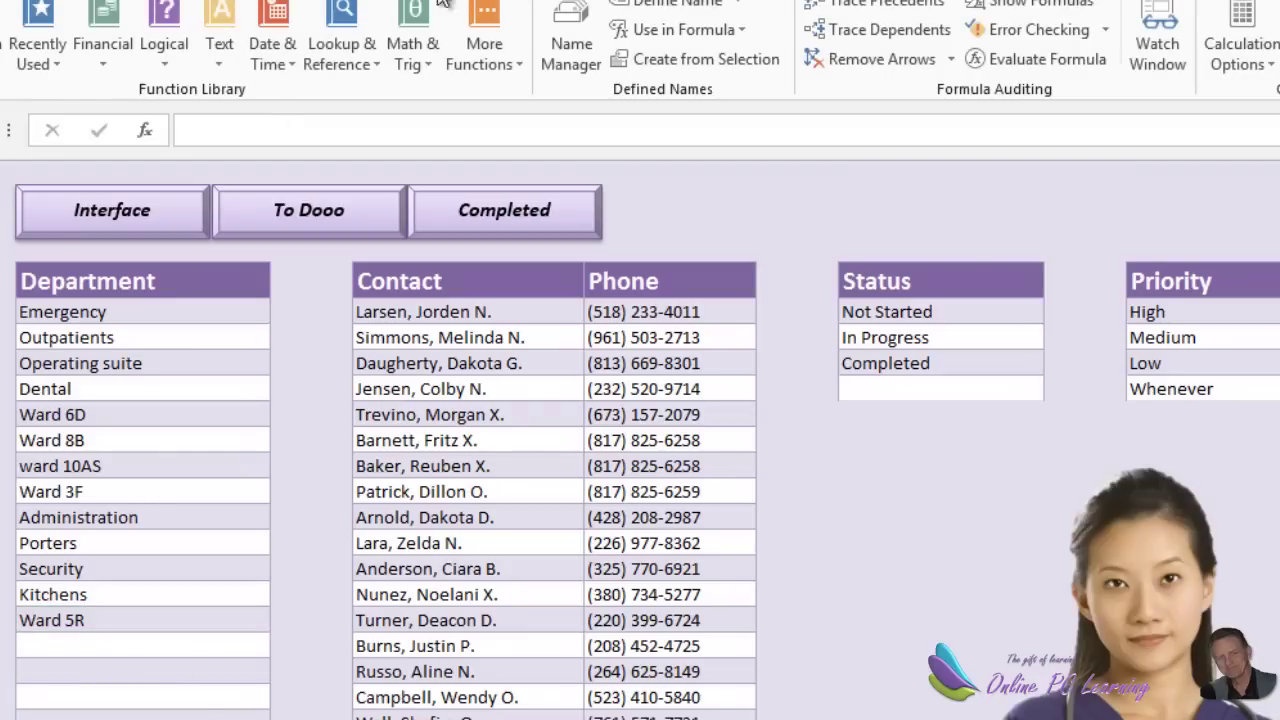
Check which cells the Department name's reference covers with the added entry in the list
{"action": "left_click", "coordinate": [595, 47]}
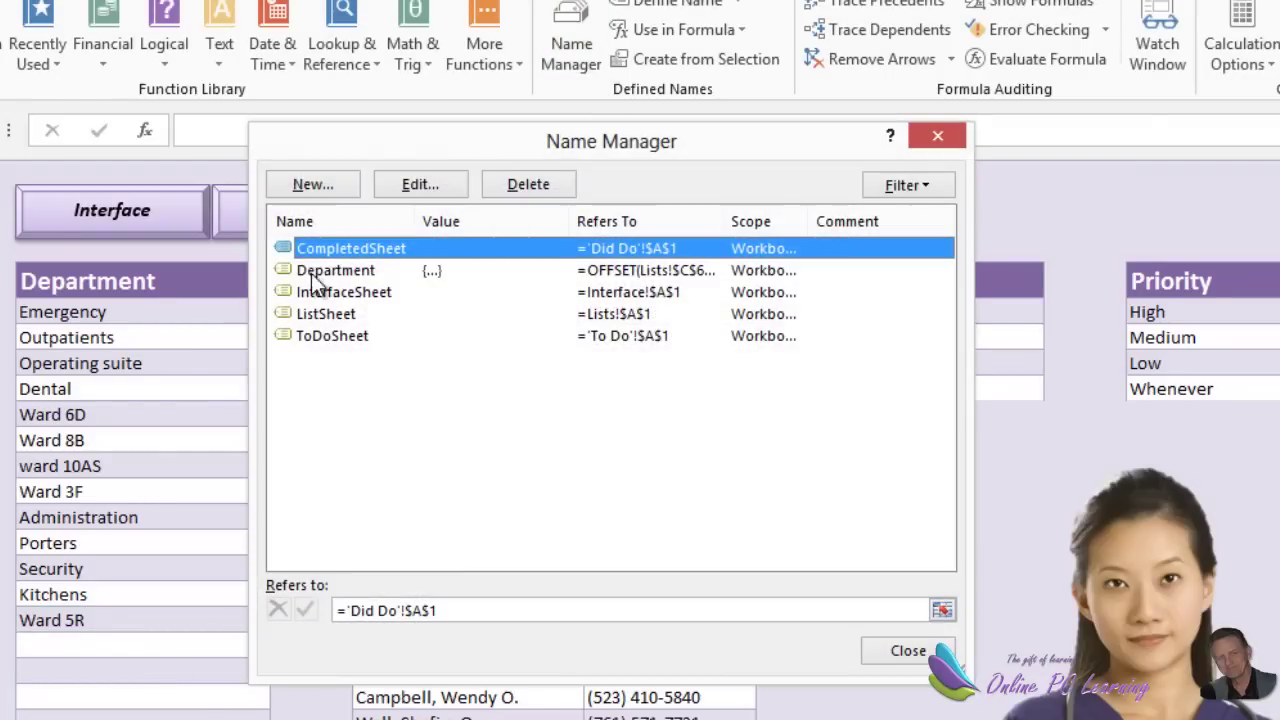
{"action": "left_click", "coordinate": [310, 271]}
{"action": "left_click", "coordinate": [942, 610]}
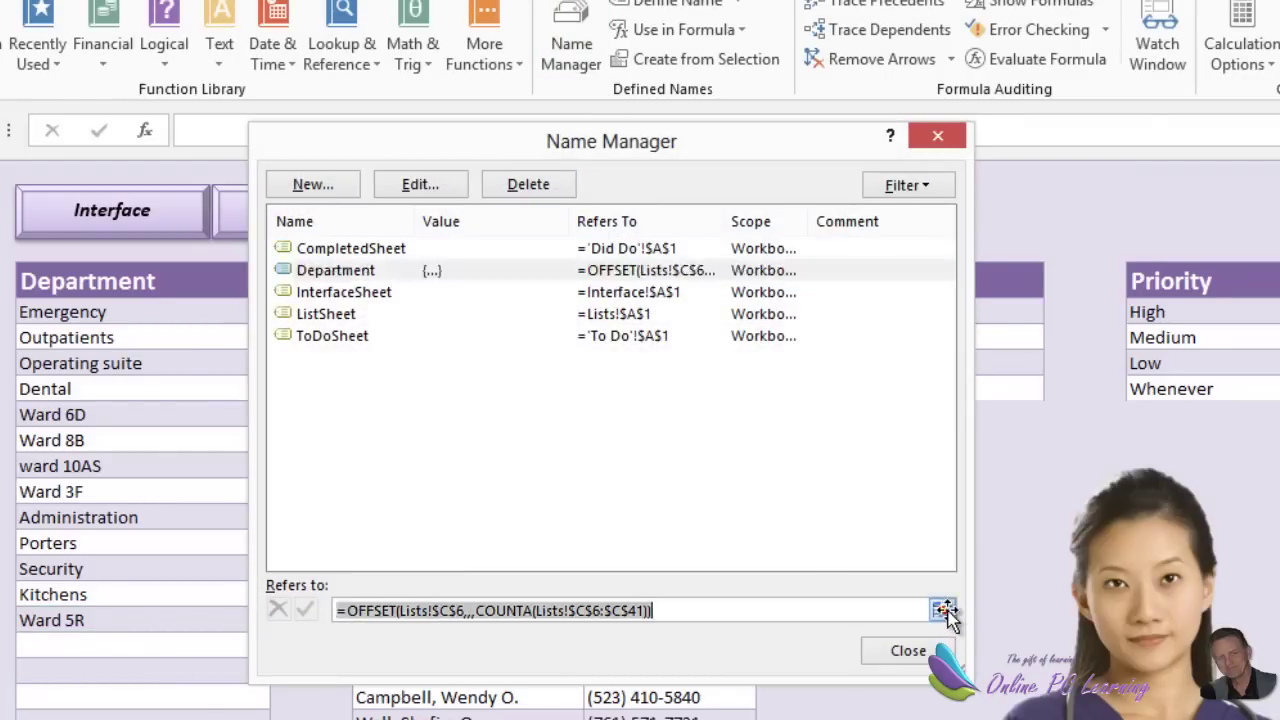
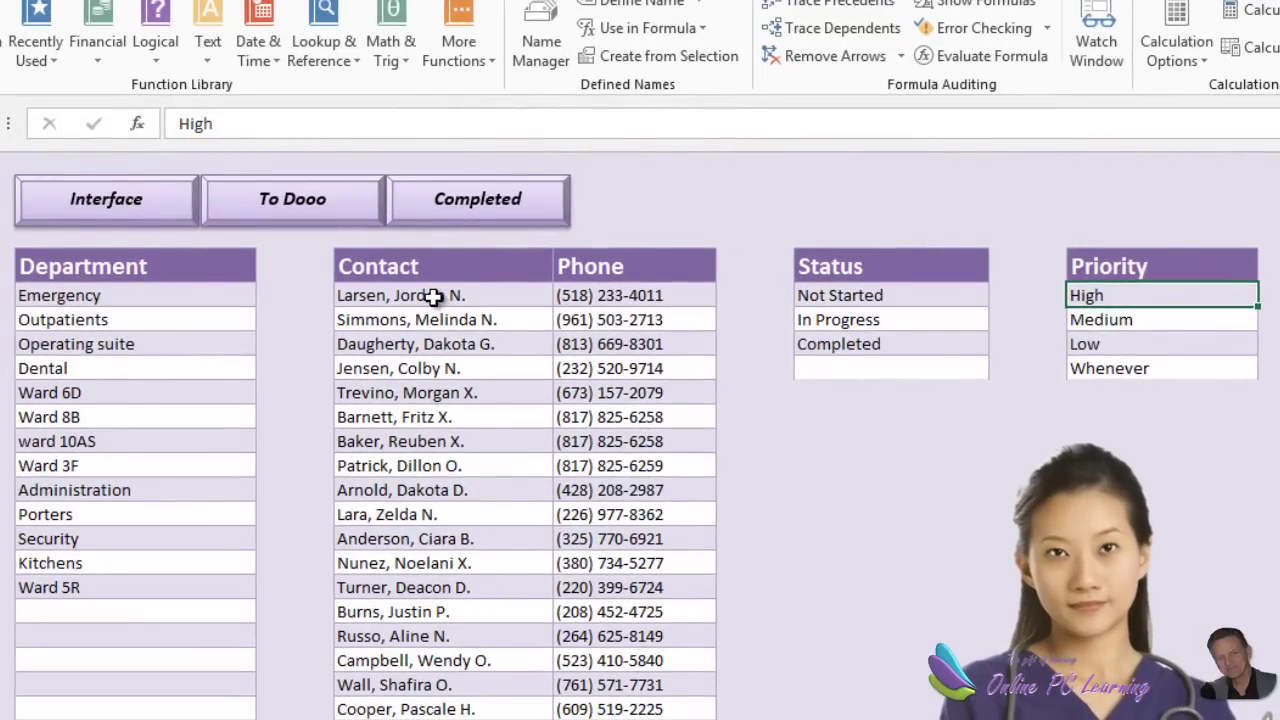
Check in the Name Manager which cells on the Lists sheet the Contact name's reference covers
{"action": "left_click", "coordinate": [517, 295]}
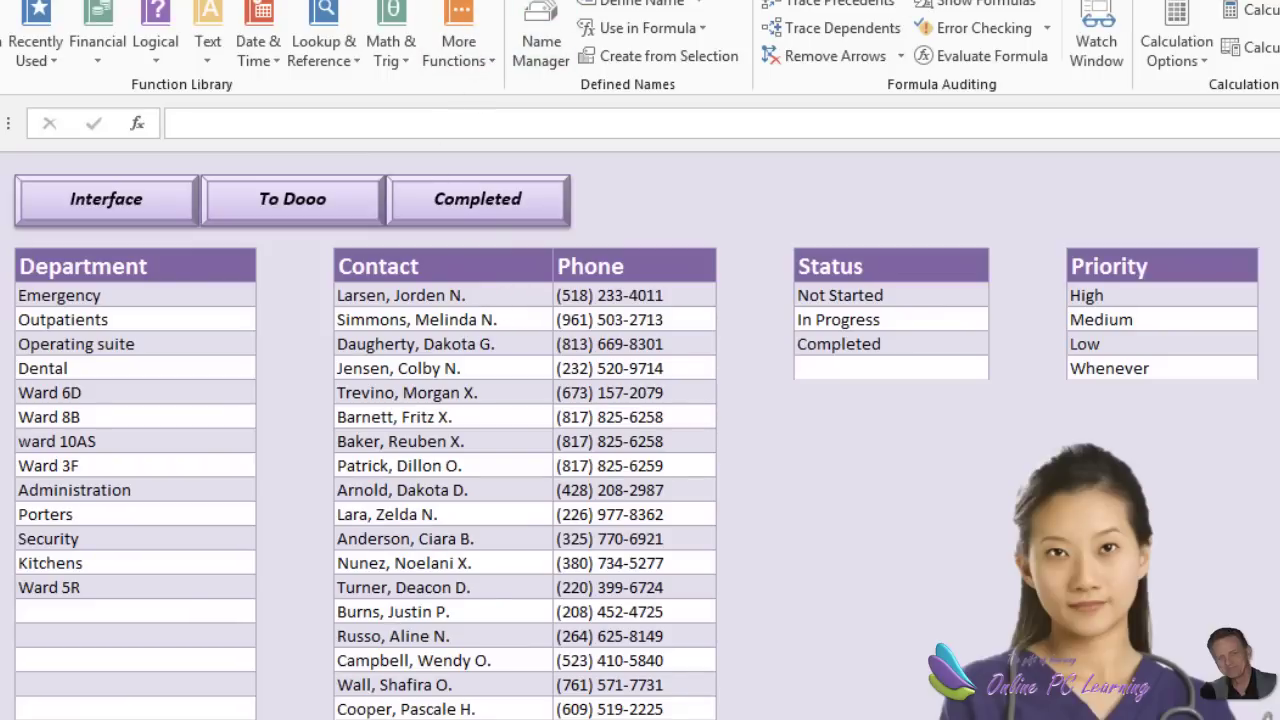
{"action": "left_click", "coordinate": [540, 45]}
{"action": "left_click_drag", "start_coordinate": [997, 117], "coordinate": [1155, 246]}
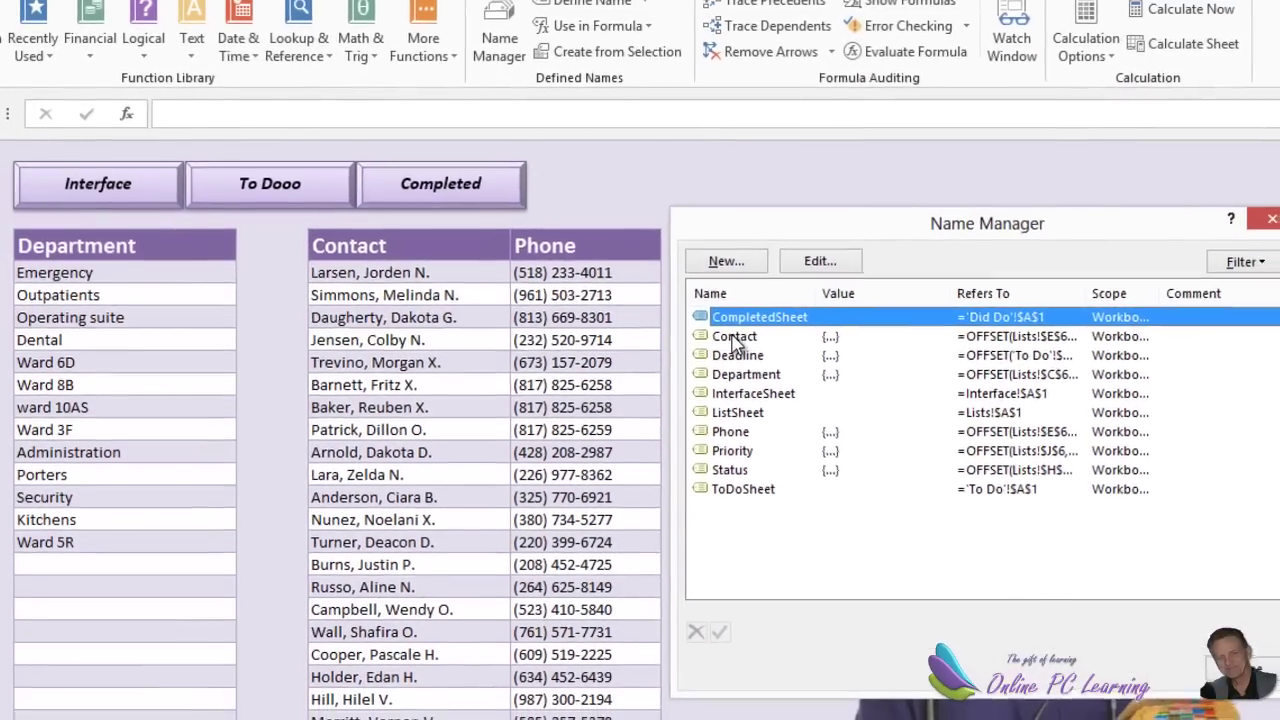
{"action": "left_click", "coordinate": [785, 361]}
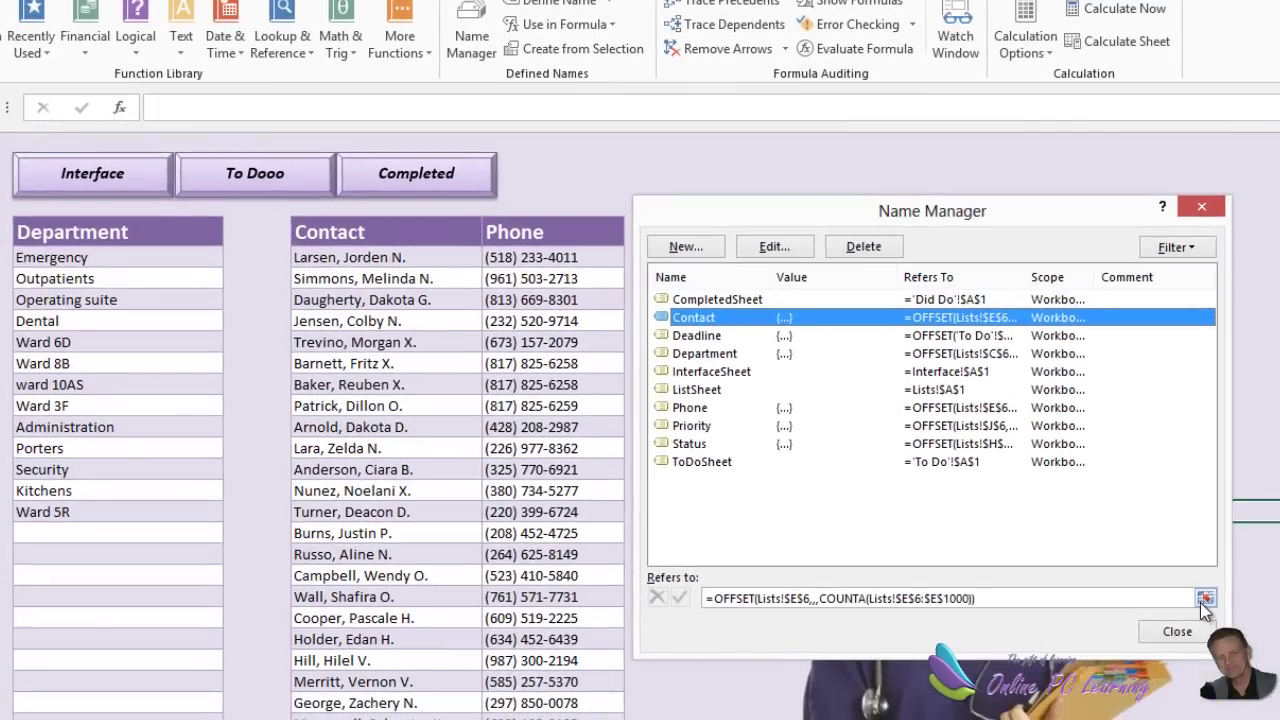
{"action": "left_click", "coordinate": [1246, 618]}
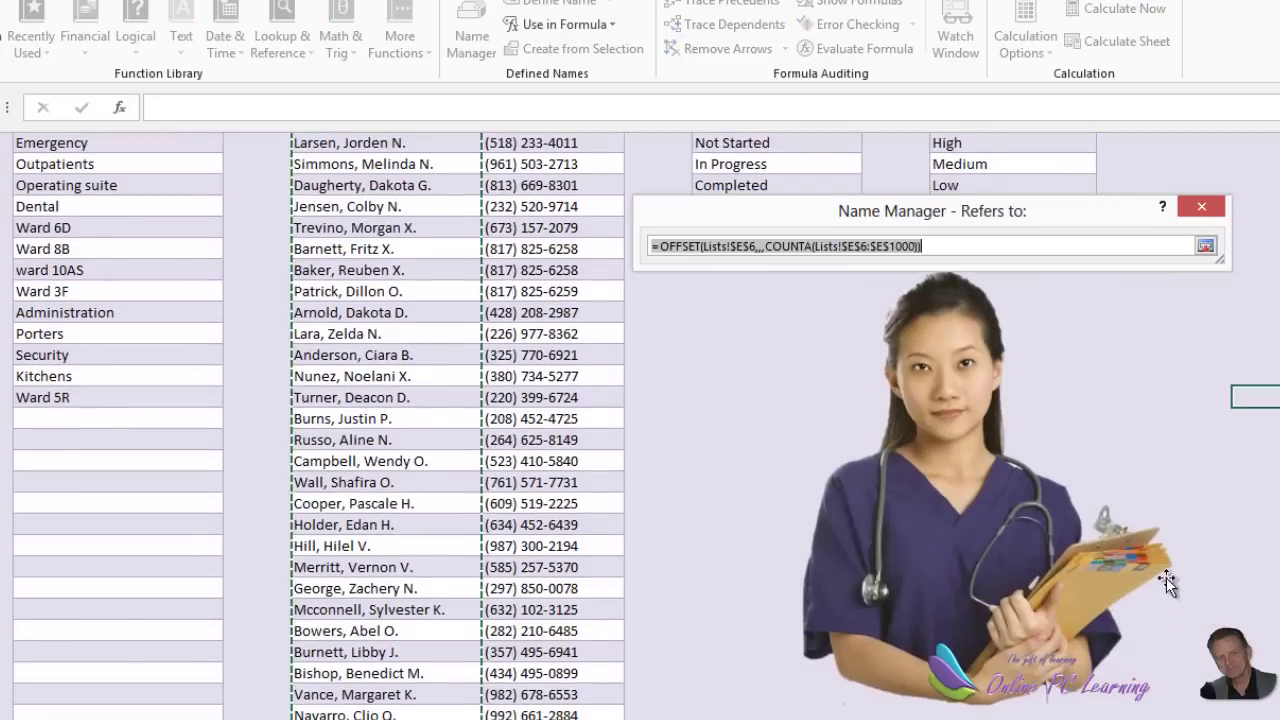
{"action": "scroll", "coordinate": [449, 280], "scroll_direction": "up", "scroll_amount": 2}
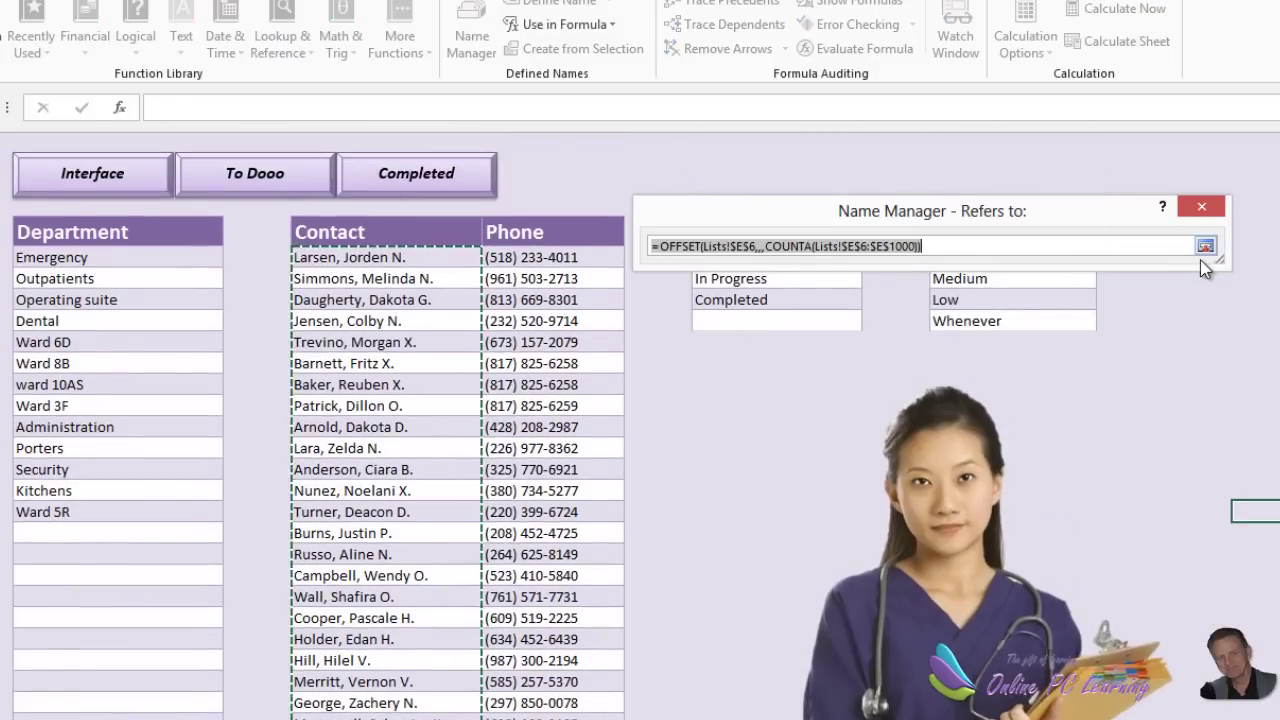
{"action": "left_click", "coordinate": [1208, 215]}
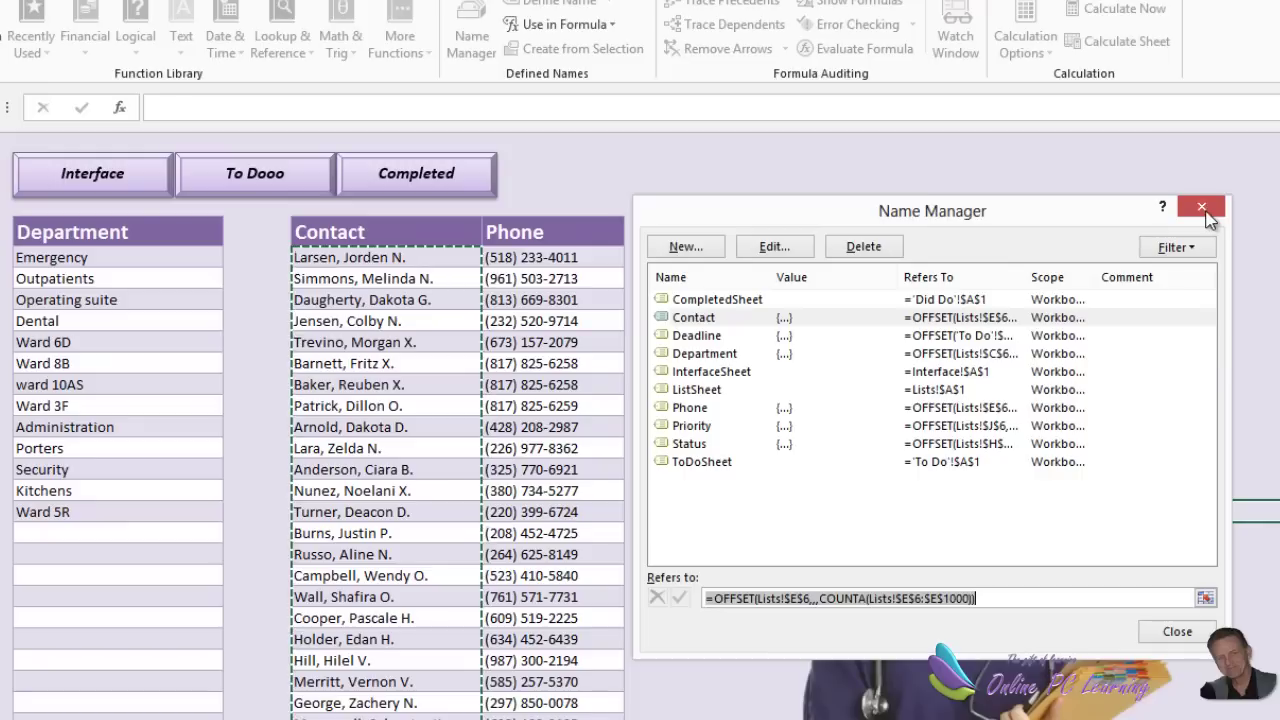
Check which cells the Phone name's reference covers across the Contact and Phone columns
{"action": "left_click", "coordinate": [690, 408]}
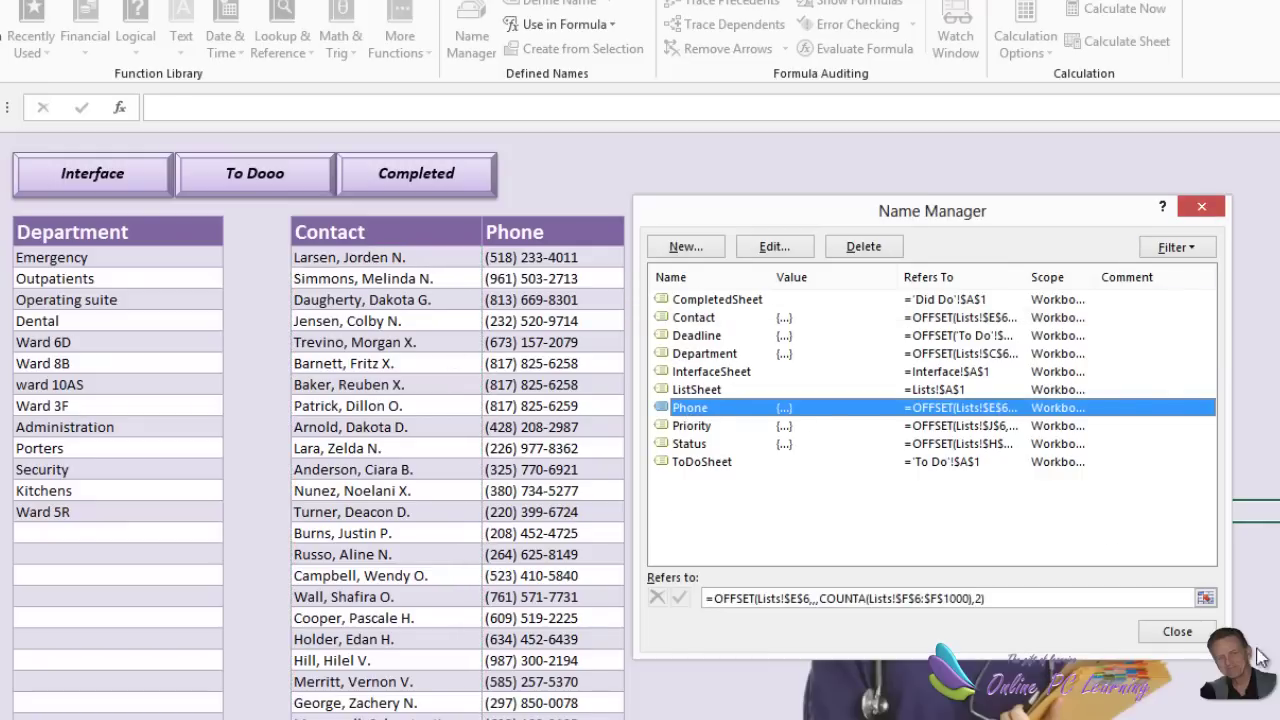
{"action": "left_click", "coordinate": [1205, 598]}
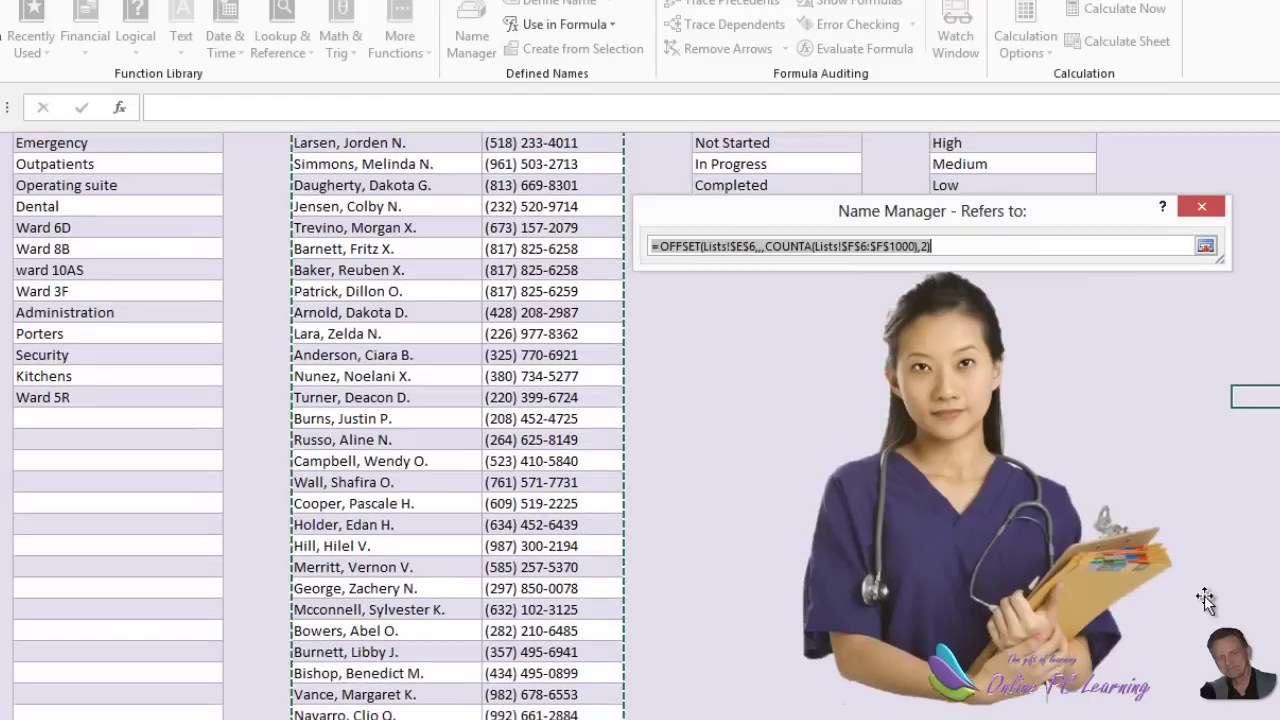
{"action": "scroll", "coordinate": [472, 453], "scroll_direction": "up", "scroll_amount": 2}
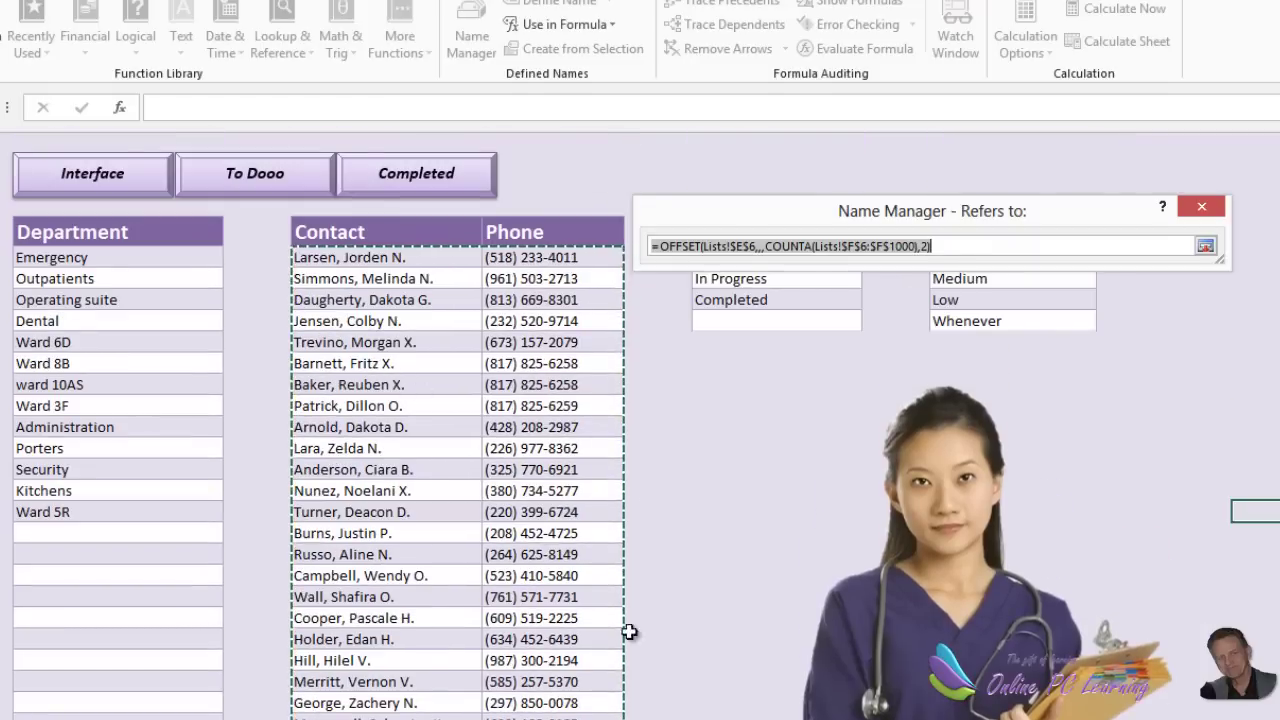
{"action": "left_click", "coordinate": [1205, 216]}
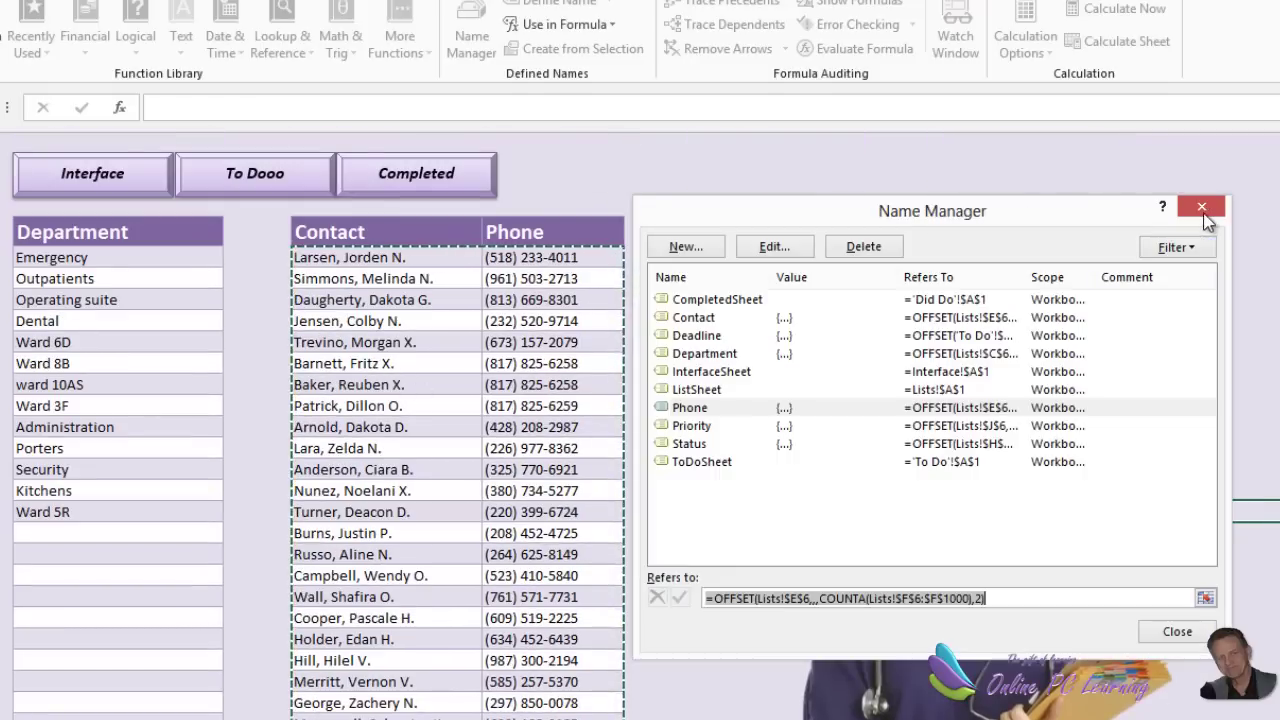
Check which cells the Priority name's reference covers, keeping the dialog clear of the Priority list
{"action": "left_click", "coordinate": [692, 426]}
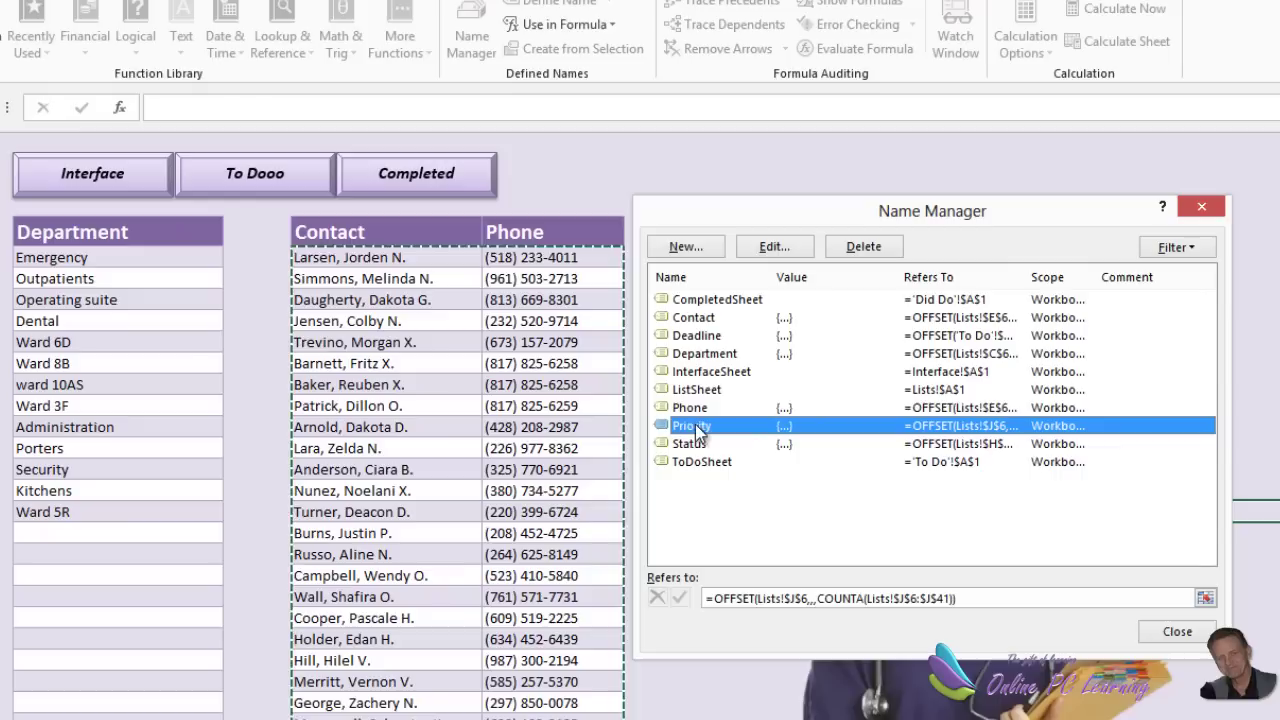
{"action": "left_click", "coordinate": [1205, 598]}
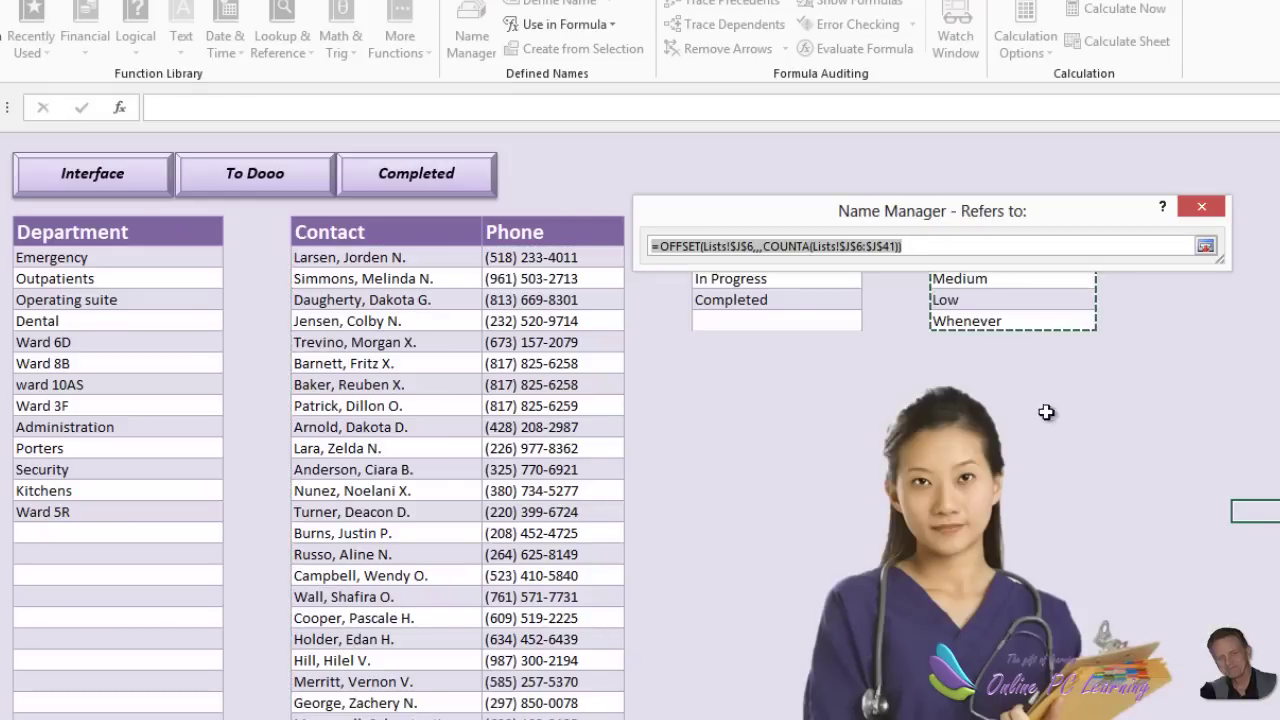
{"action": "left_click_drag", "start_coordinate": [1110, 212], "coordinate": [1131, 341]}
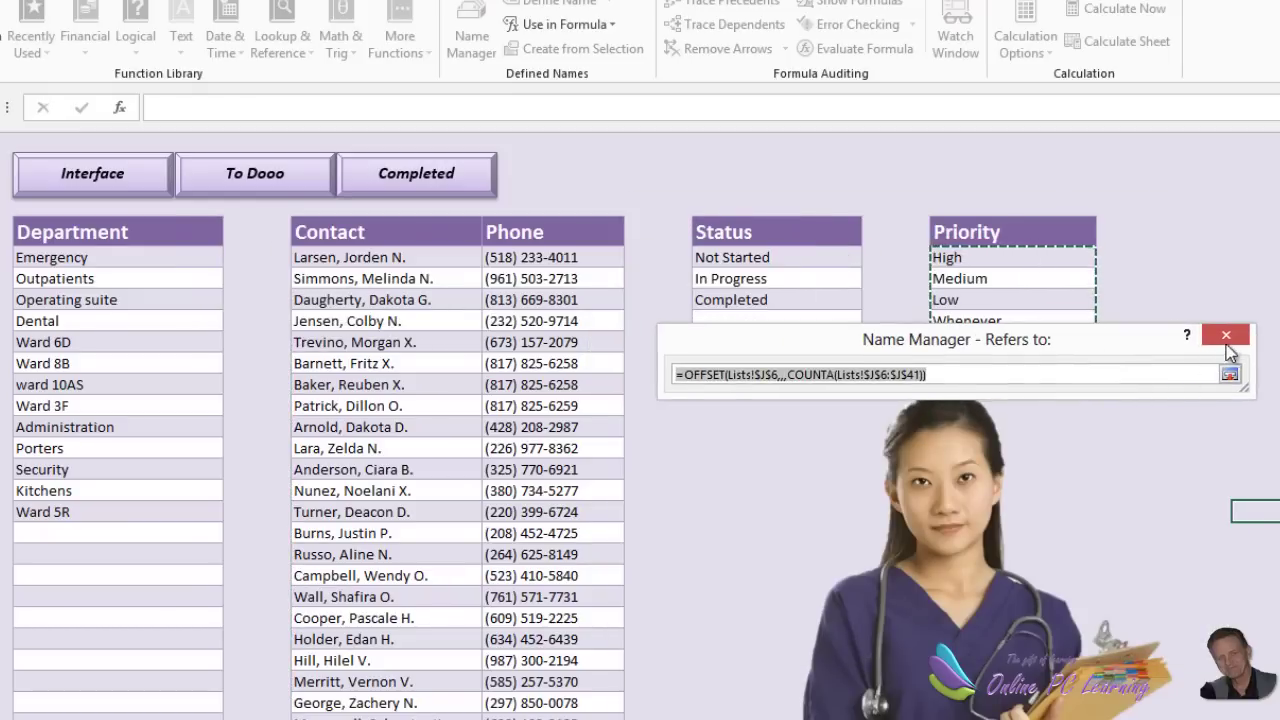
{"action": "left_click", "coordinate": [1229, 374]}
Check which cells the Status name's reference covers, keeping the dialog clear of the Status list
{"action": "left_click", "coordinate": [732, 575]}
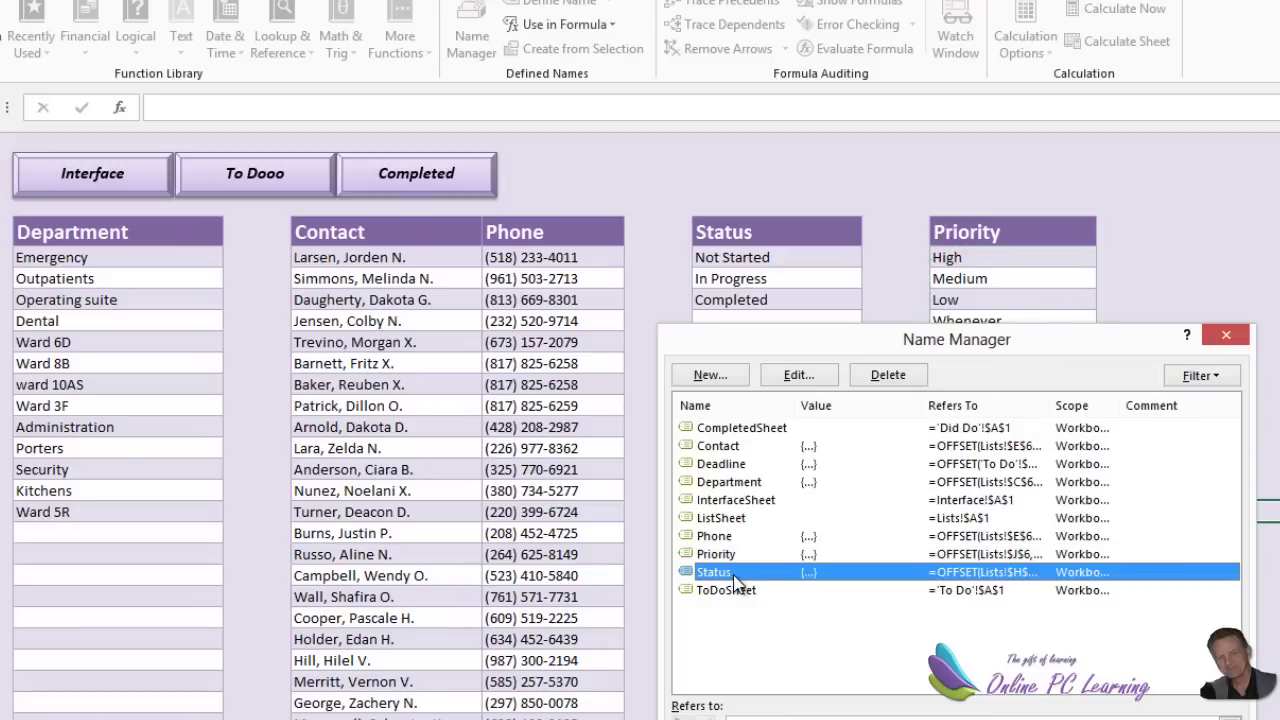
{"action": "left_click", "coordinate": [1229, 716]}
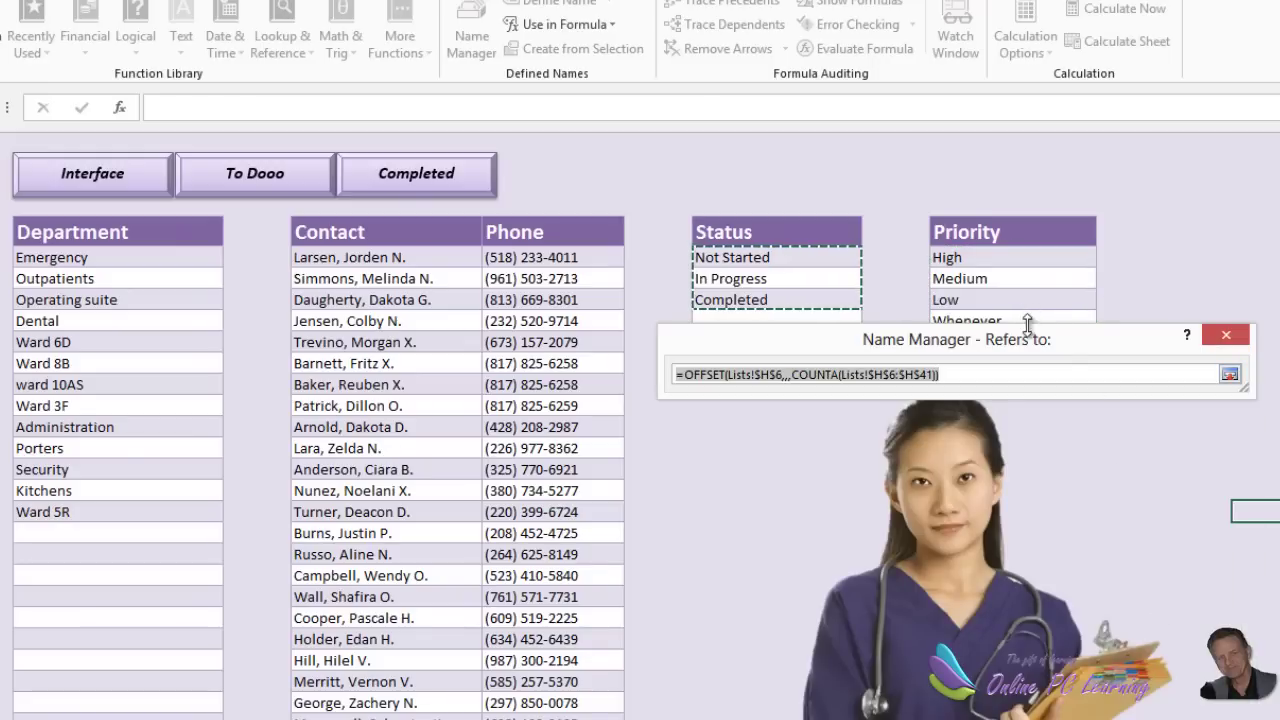
{"action": "left_click_drag", "start_coordinate": [1083, 344], "coordinate": [1158, 404]}
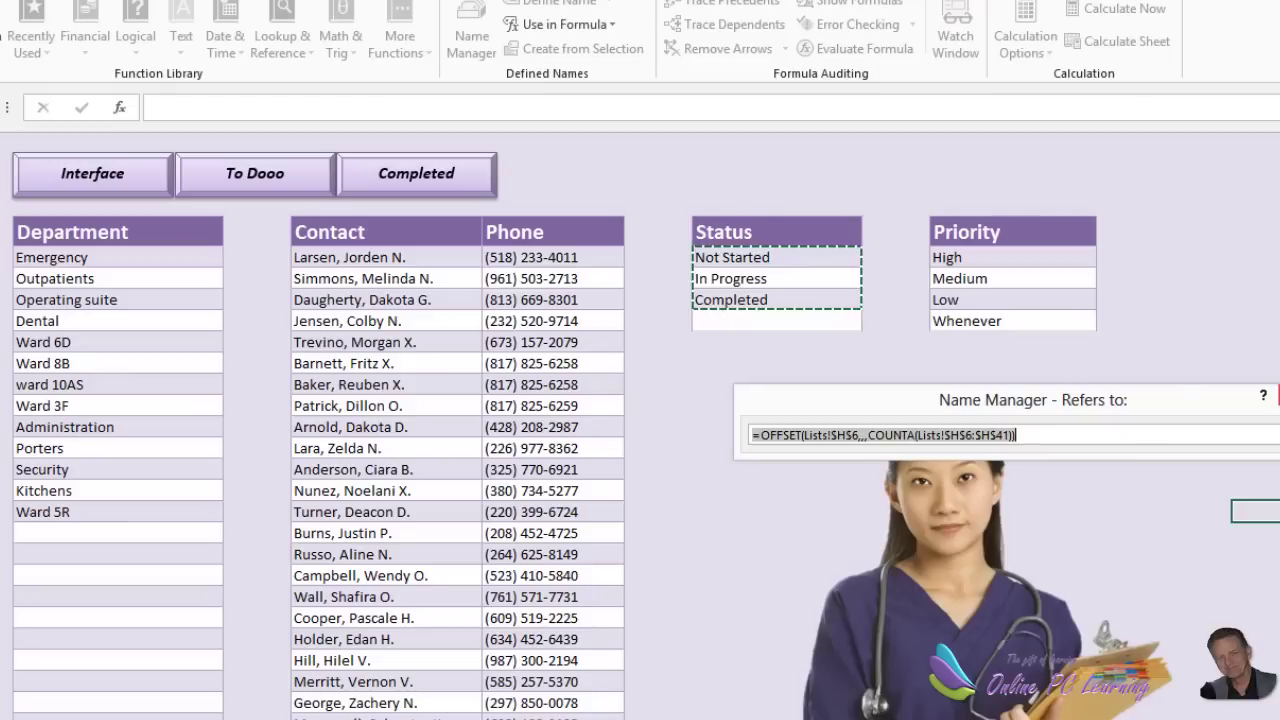
{"action": "key", "text": "Return"}
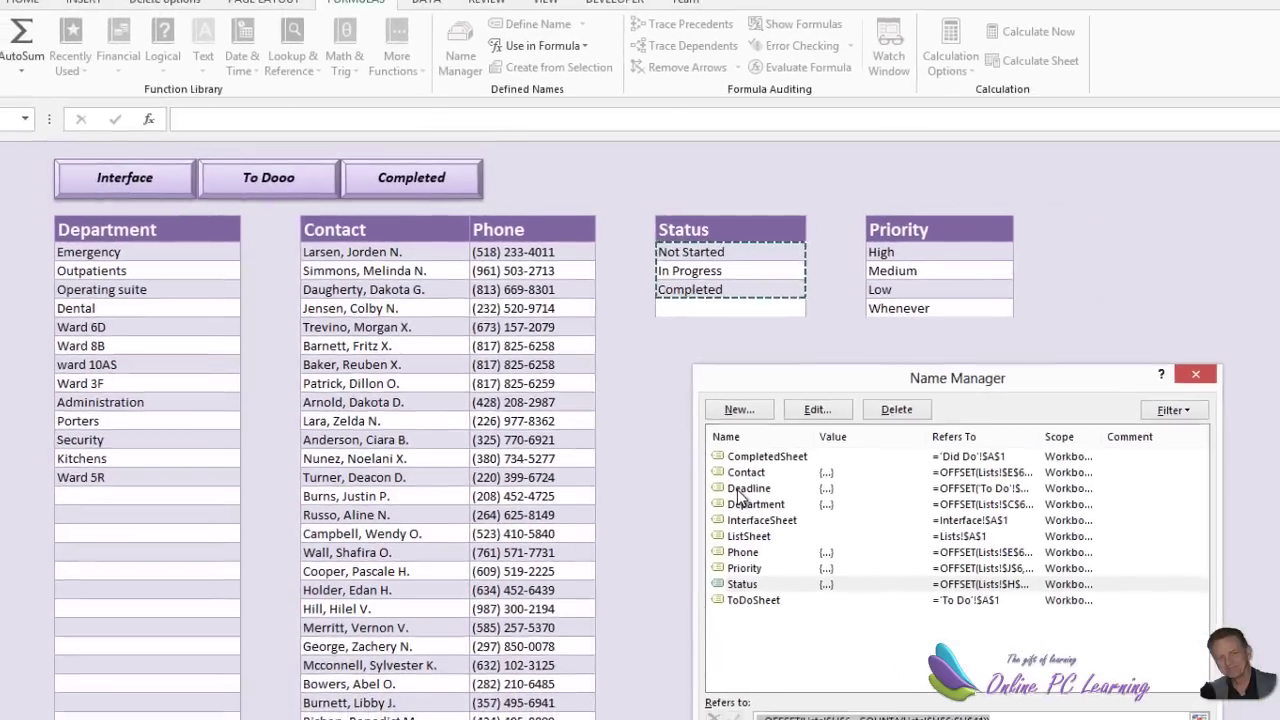
Check which cells the Deadline name's reference covers on the To Do sheet and close the Name Manager
{"action": "left_click", "coordinate": [783, 514]}
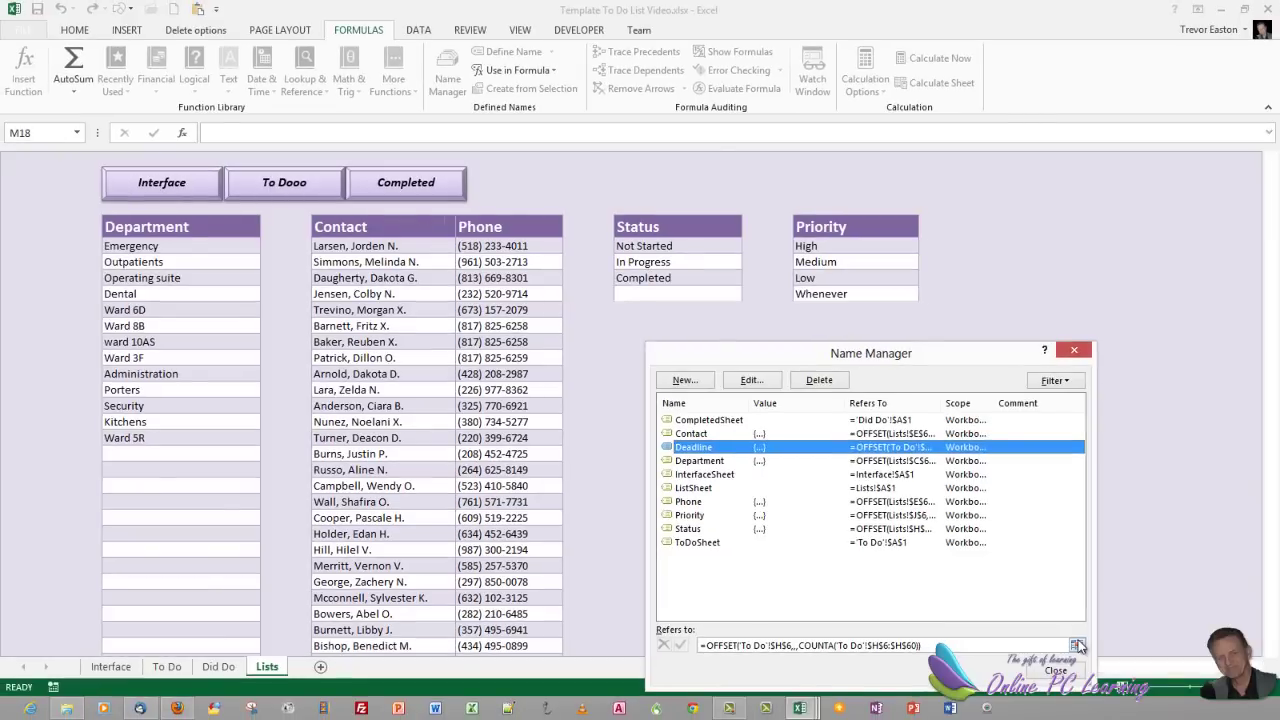
{"action": "left_click", "coordinate": [1123, 673]}
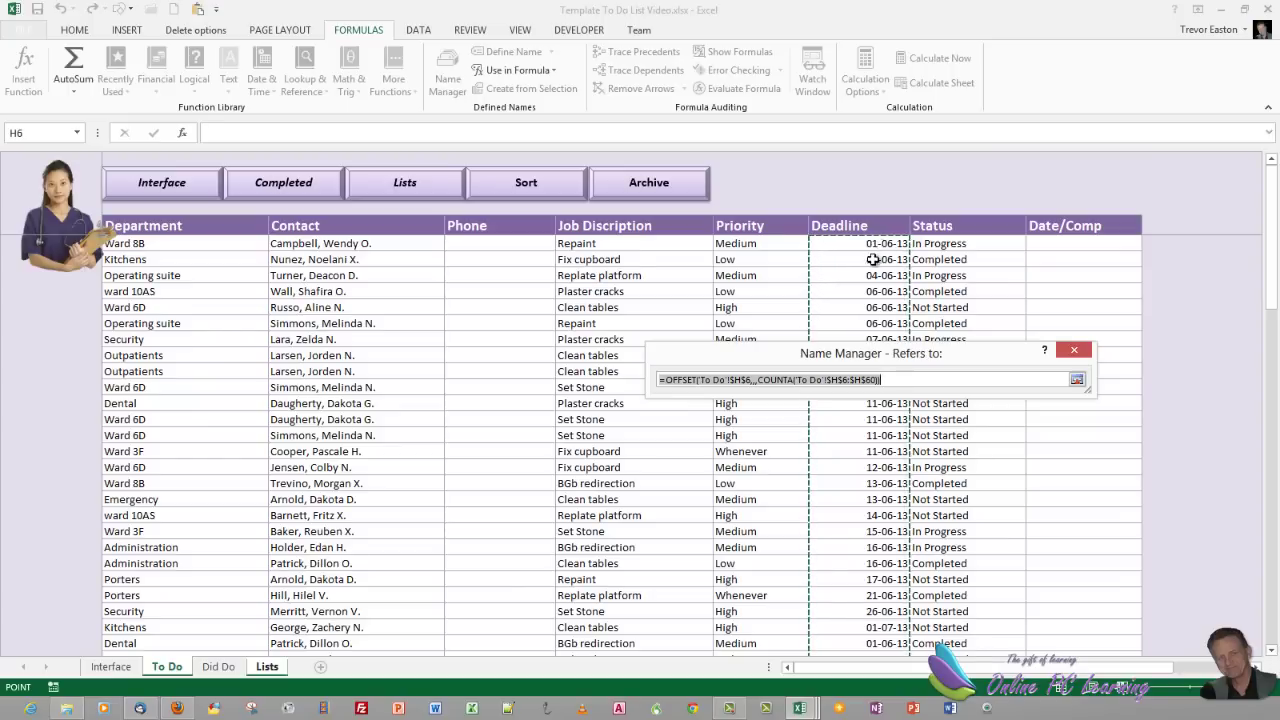
{"action": "left_click", "coordinate": [1073, 349]}
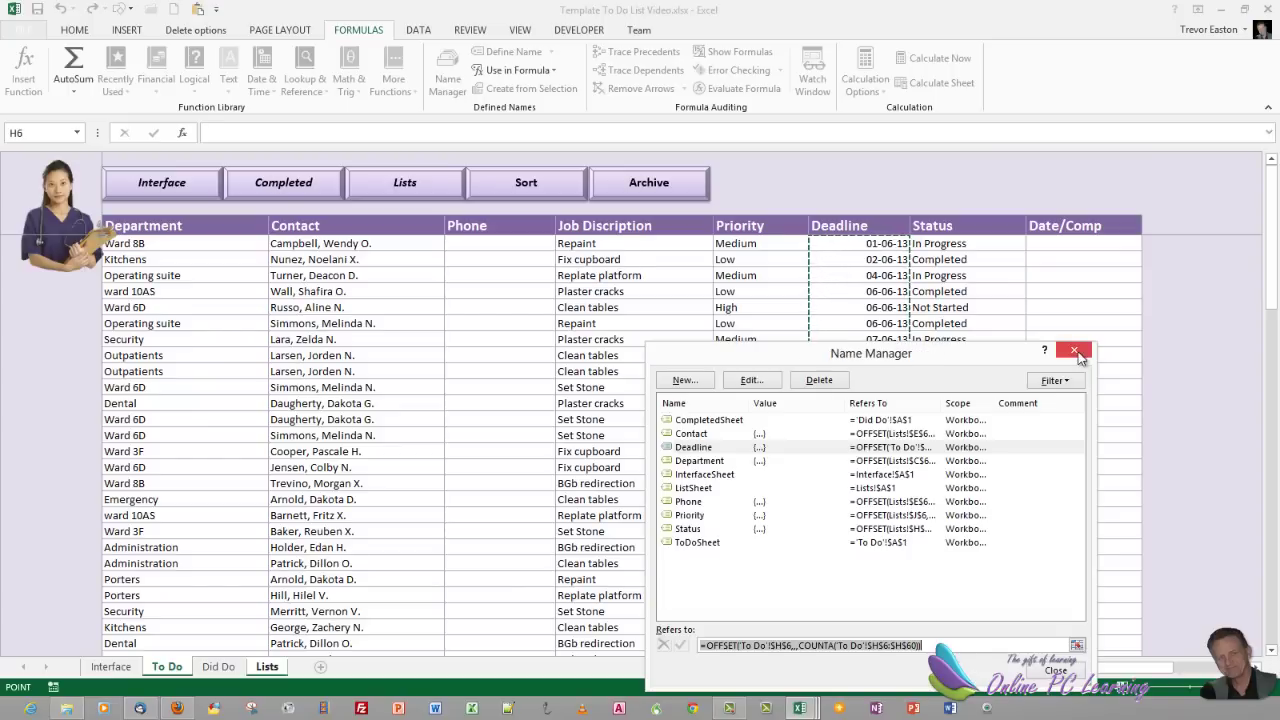
{"action": "left_click", "coordinate": [1056, 671]}
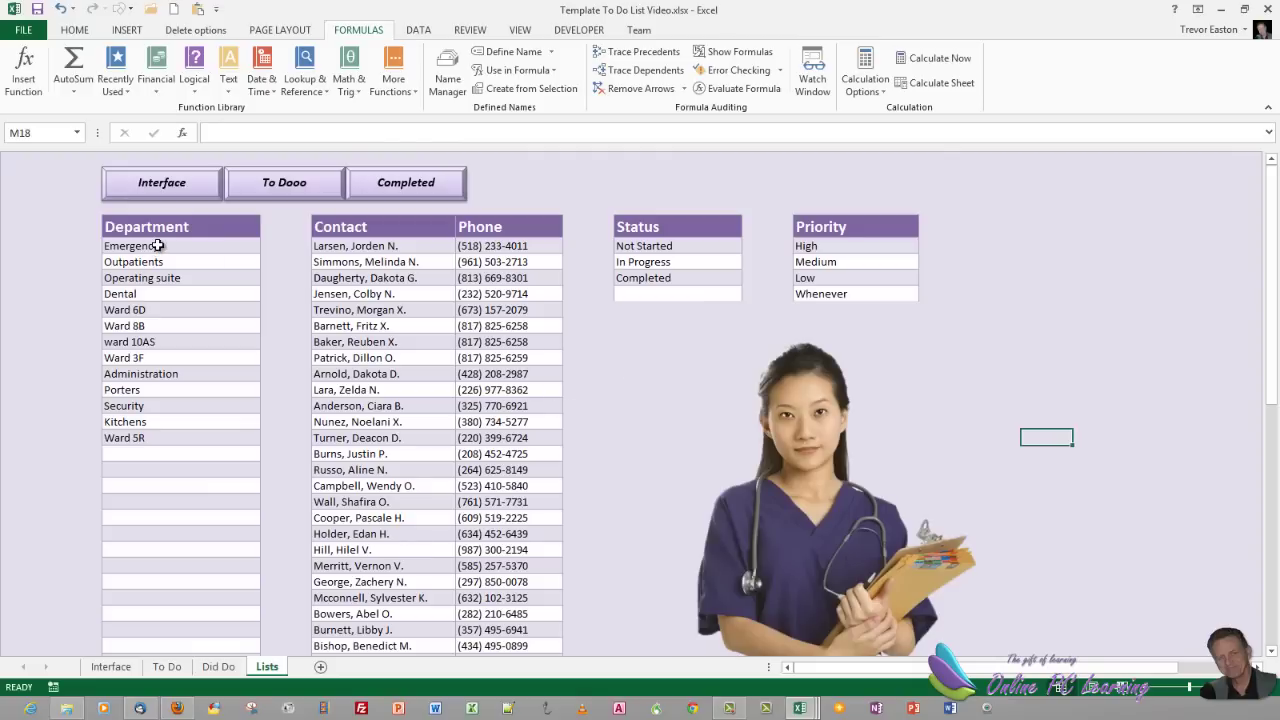
Review the Department, Contact, Phone, Status and Priority lists, selecting the first entry of each one
{"action": "left_click_drag", "start_coordinate": [158, 245], "coordinate": [178, 416]}
{"action": "left_click", "coordinate": [387, 244]}
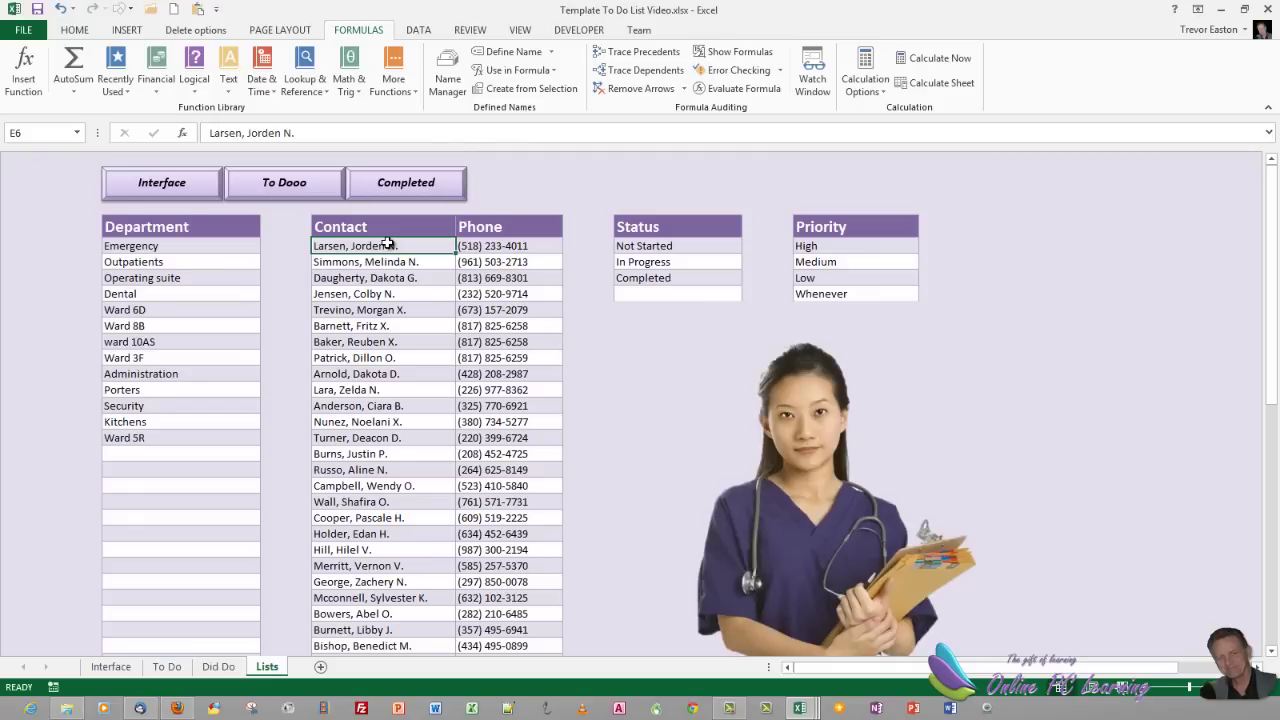
{"action": "left_click", "coordinate": [198, 253]}
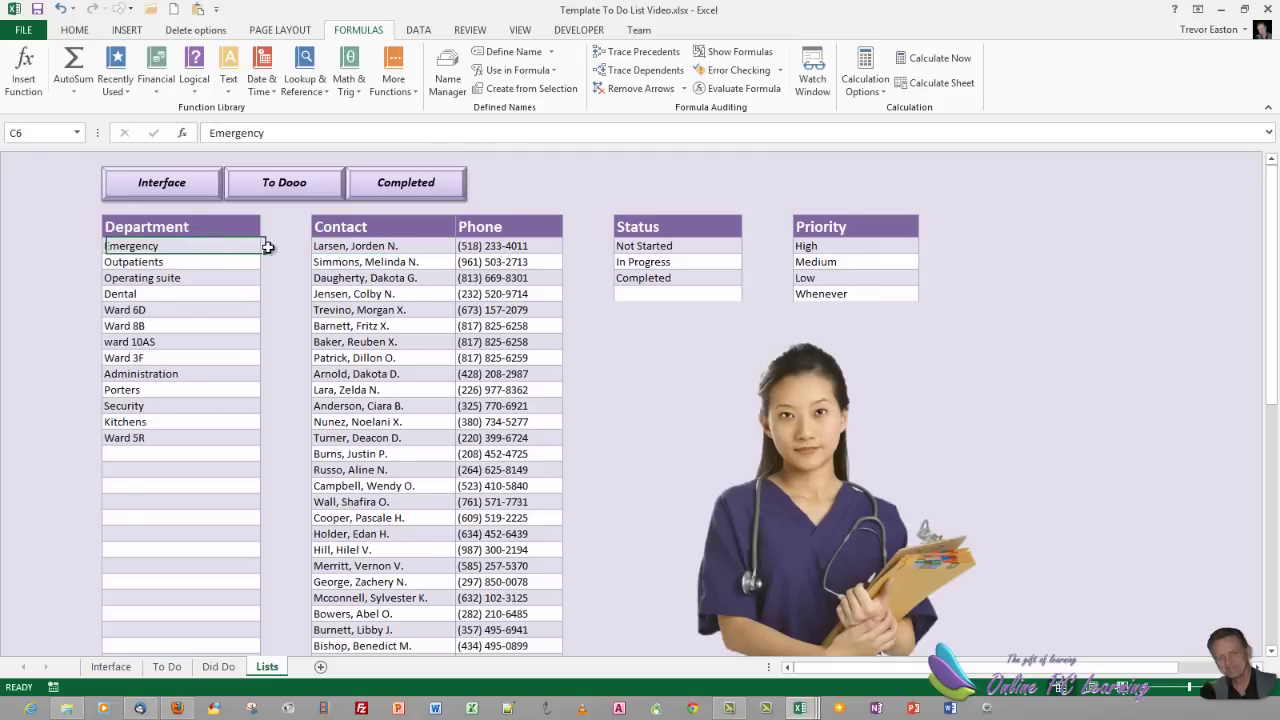
{"action": "left_click", "coordinate": [397, 250]}
{"action": "left_click", "coordinate": [505, 246]}
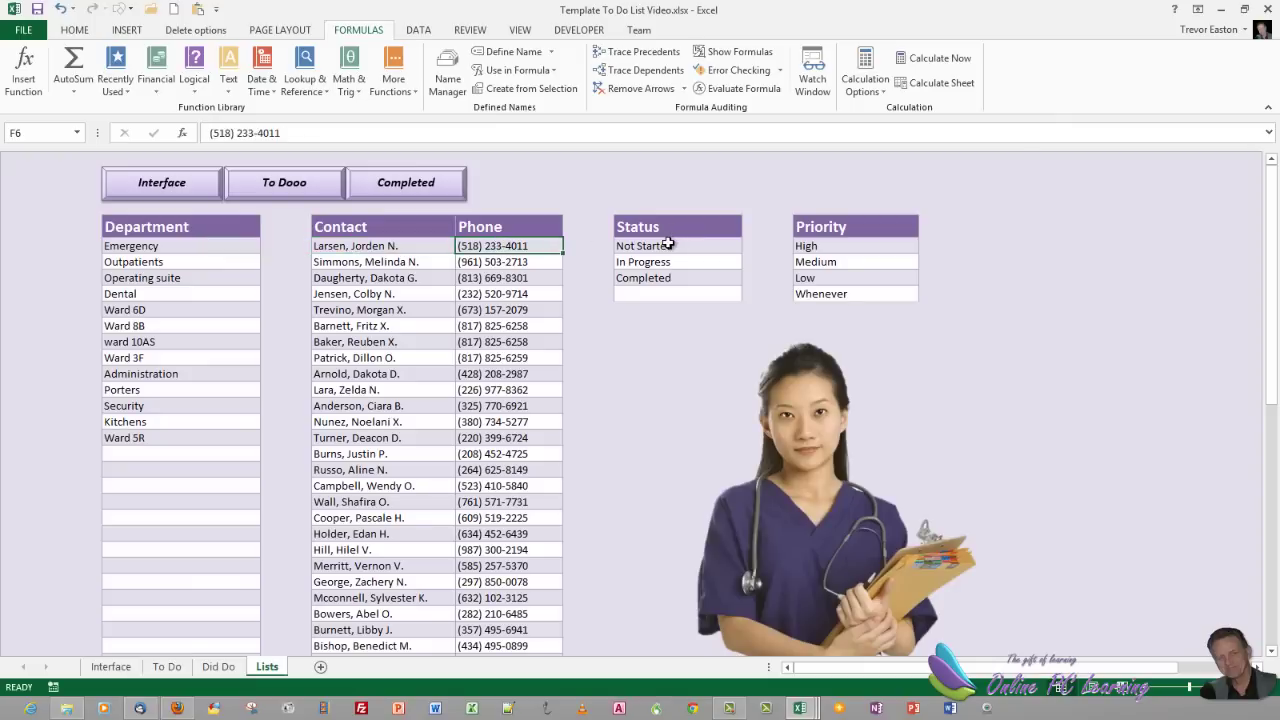
{"action": "left_click", "coordinate": [672, 243]}
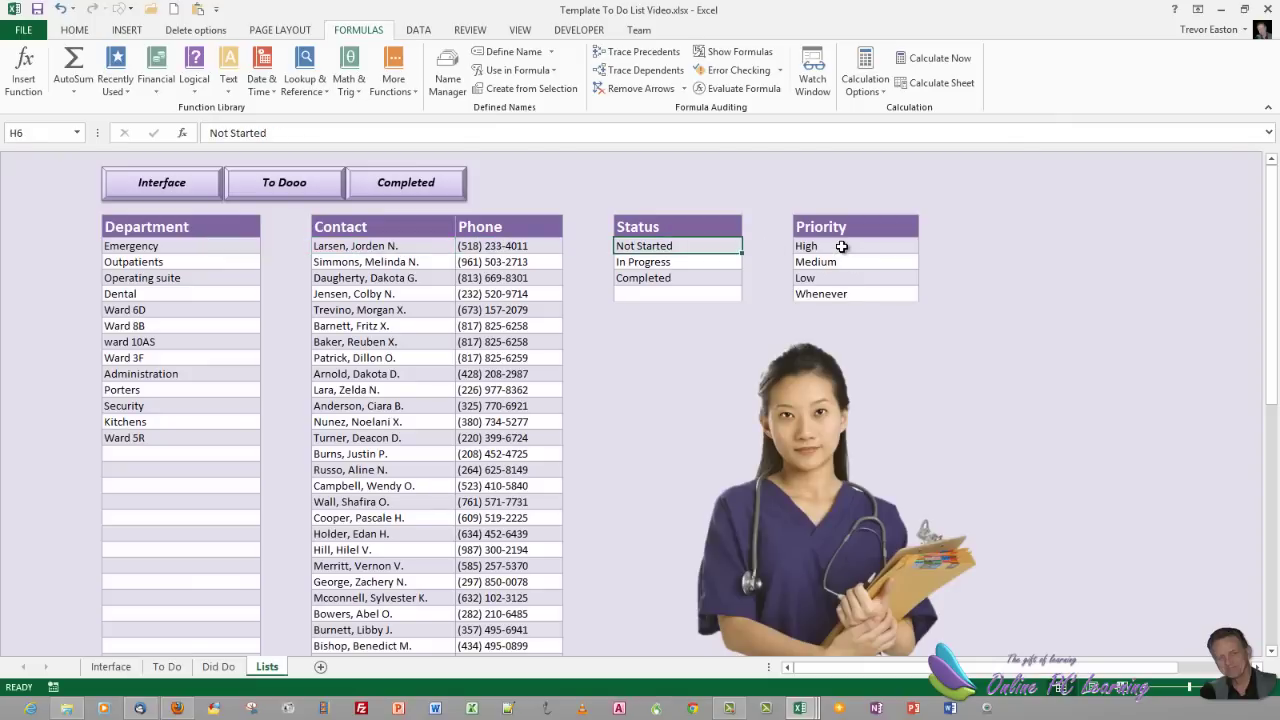
{"action": "left_click", "coordinate": [841, 247]}
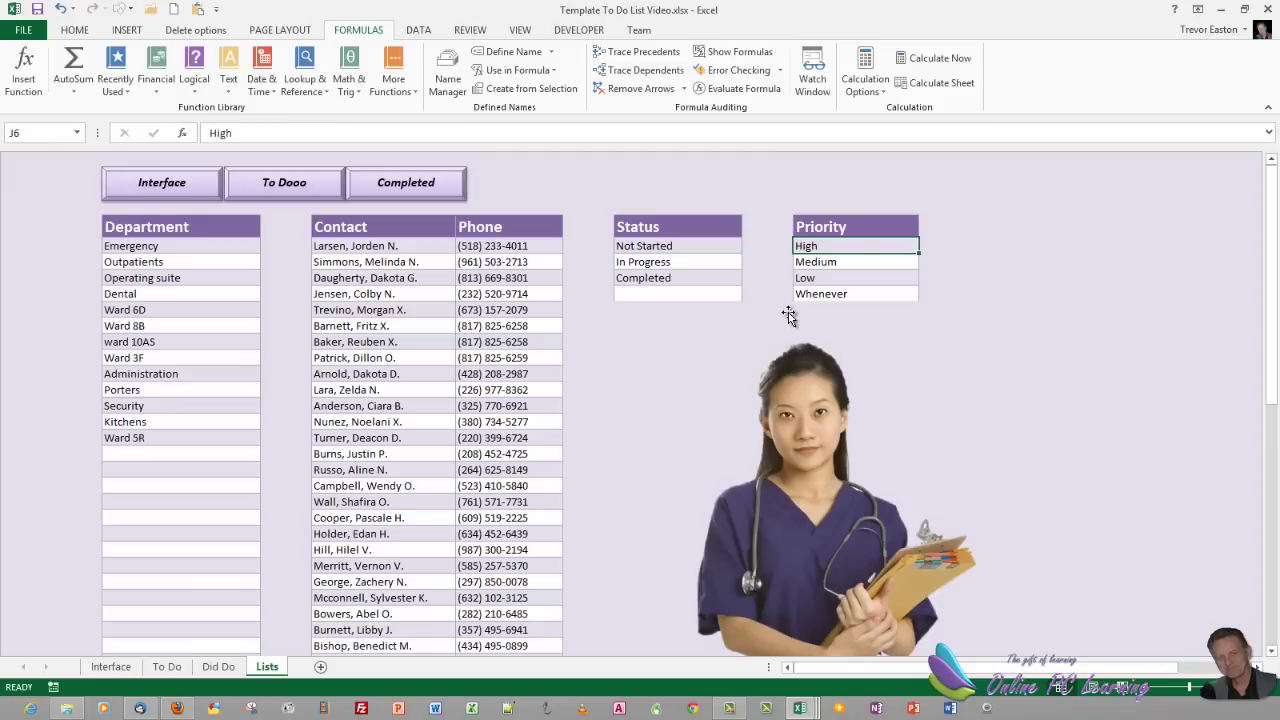
Go to the To Do sheet and view the drop-down choices for the first task's Department
{"action": "left_click", "coordinate": [295, 190]}
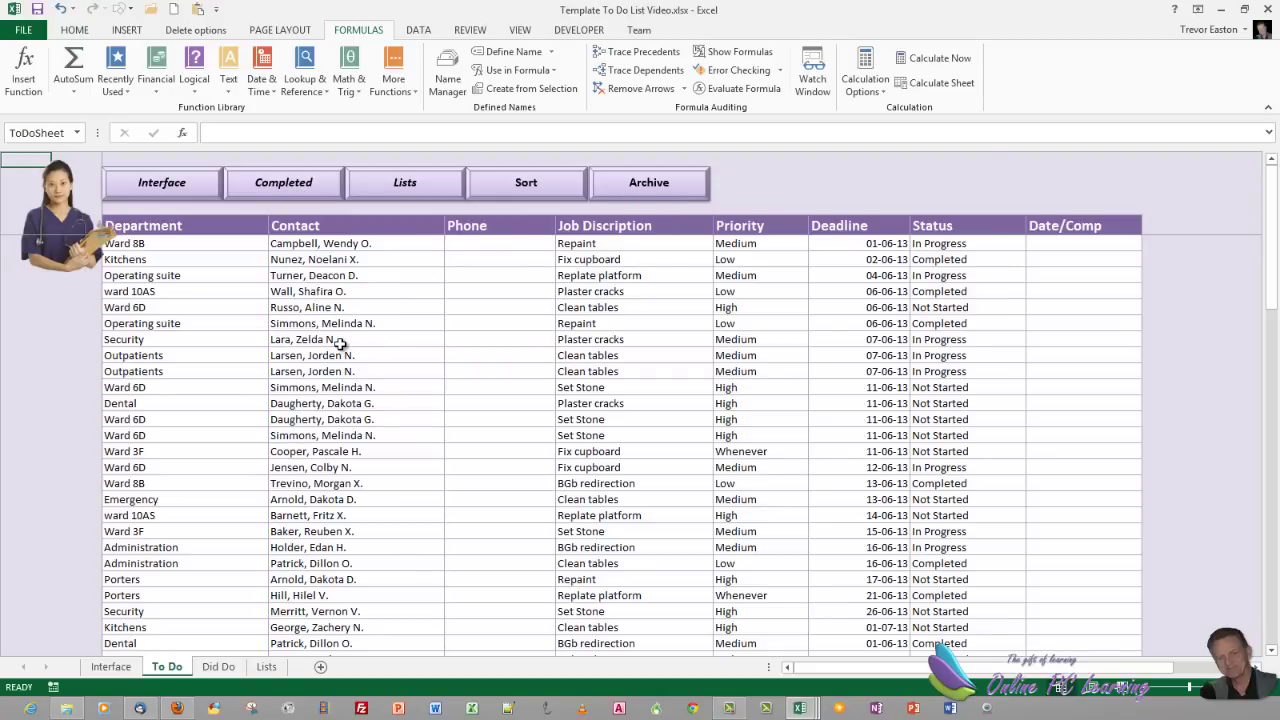
{"action": "left_click", "coordinate": [225, 243]}
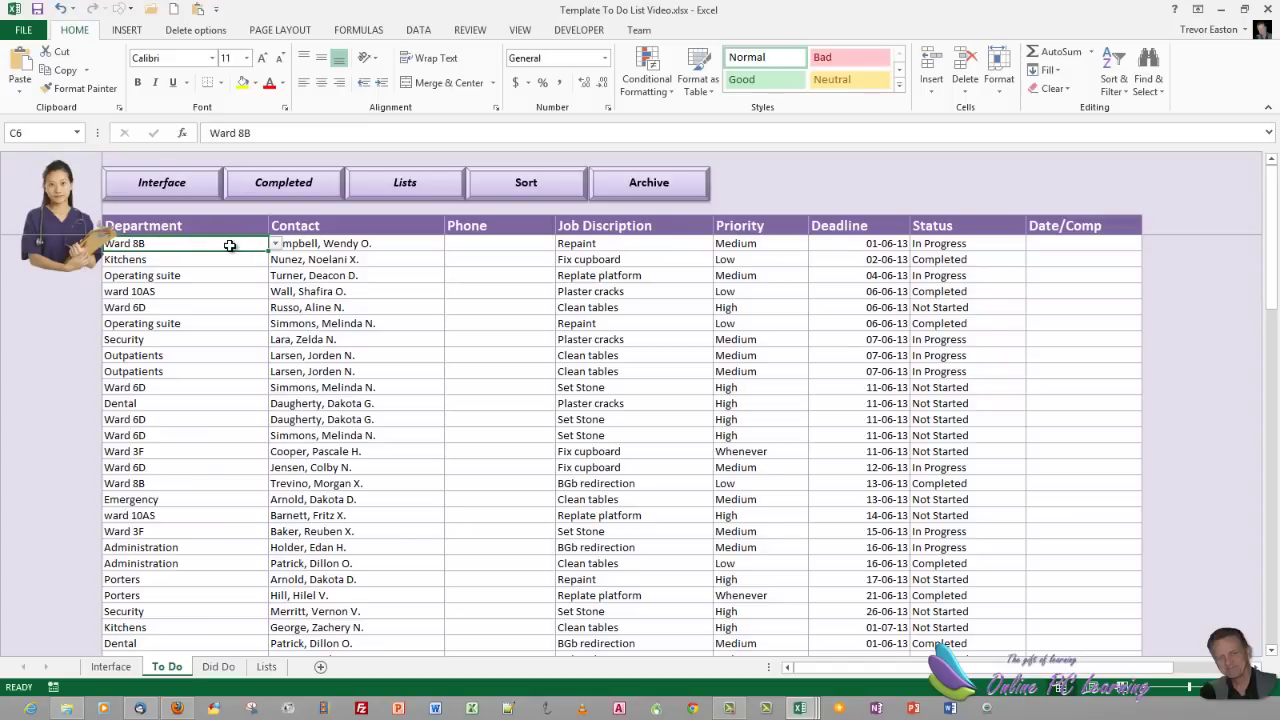
{"action": "left_click", "coordinate": [322, 246]}
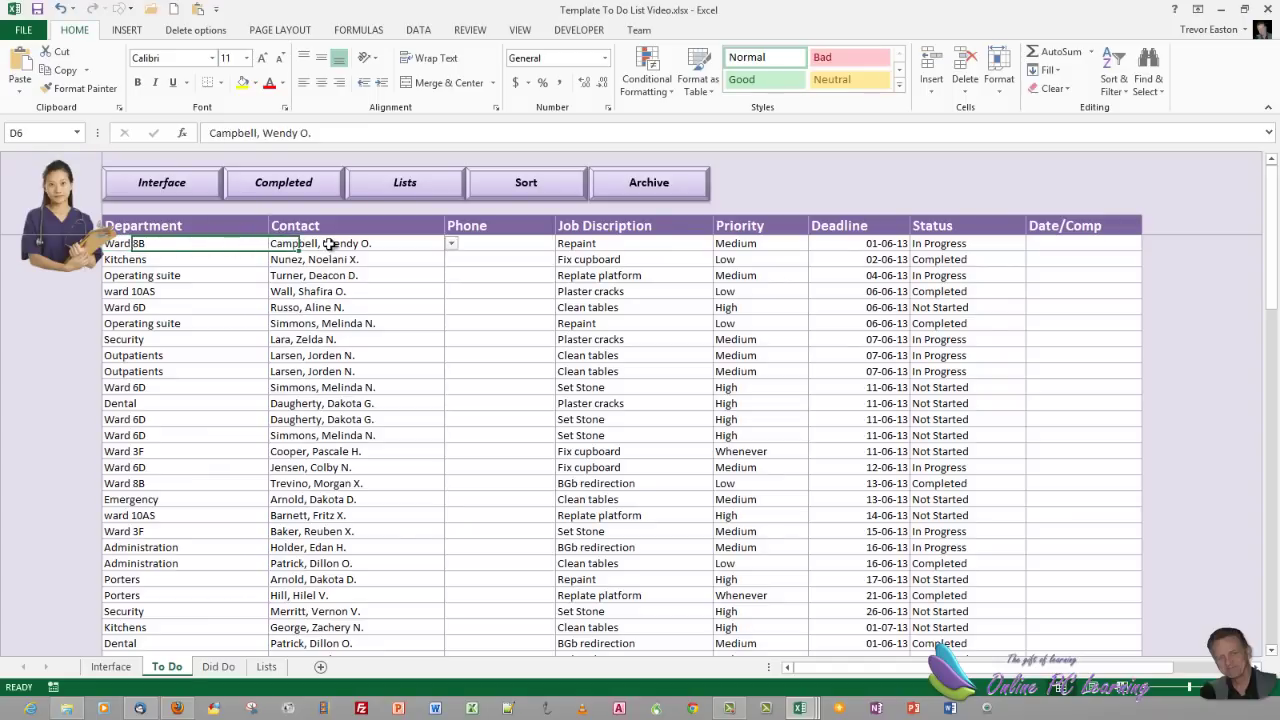
{"action": "left_click", "coordinate": [244, 243]}
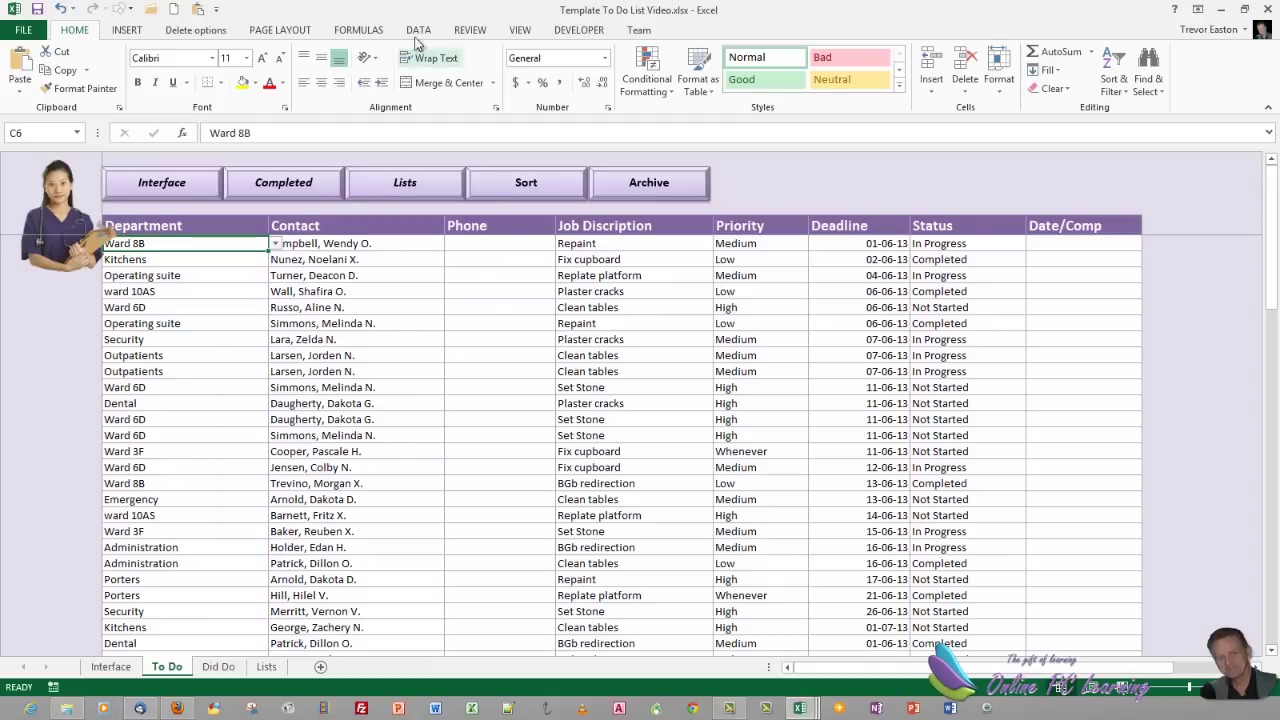
{"action": "left_click", "coordinate": [275, 244]}
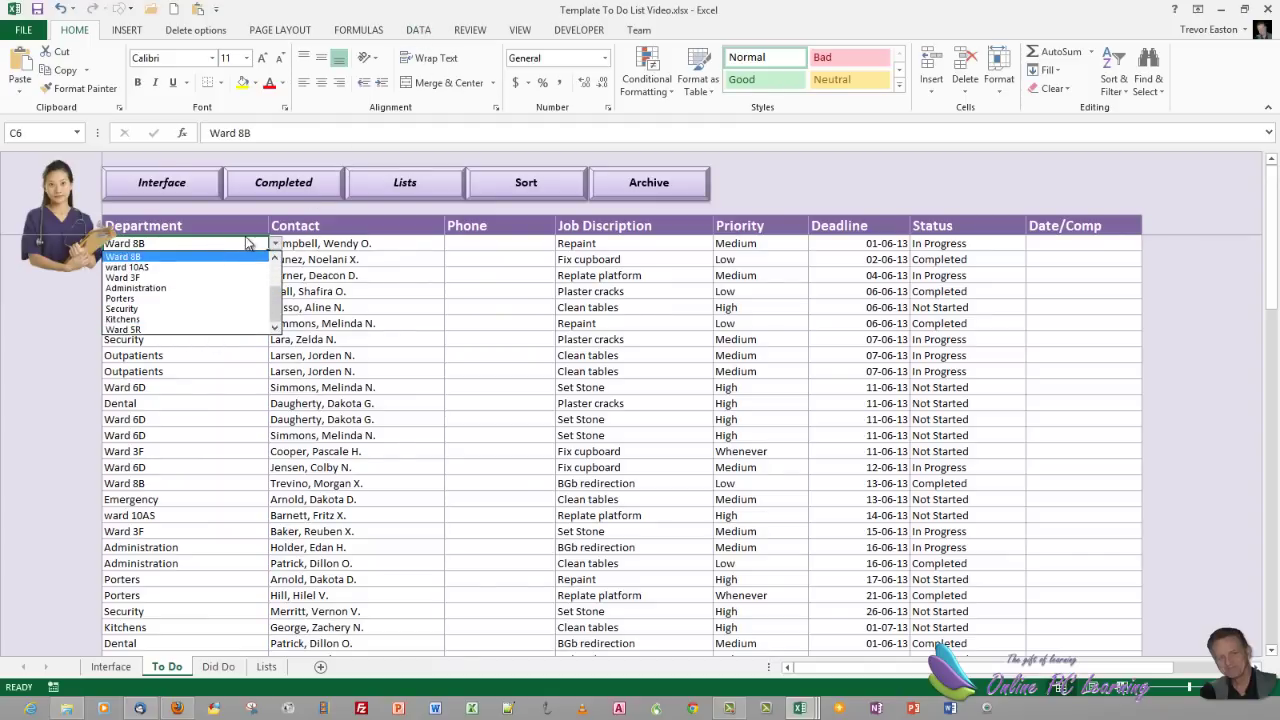
View the drop-down choices for the first task's Contact
{"action": "left_click", "coordinate": [306, 243]}
{"action": "left_click", "coordinate": [306, 243]}
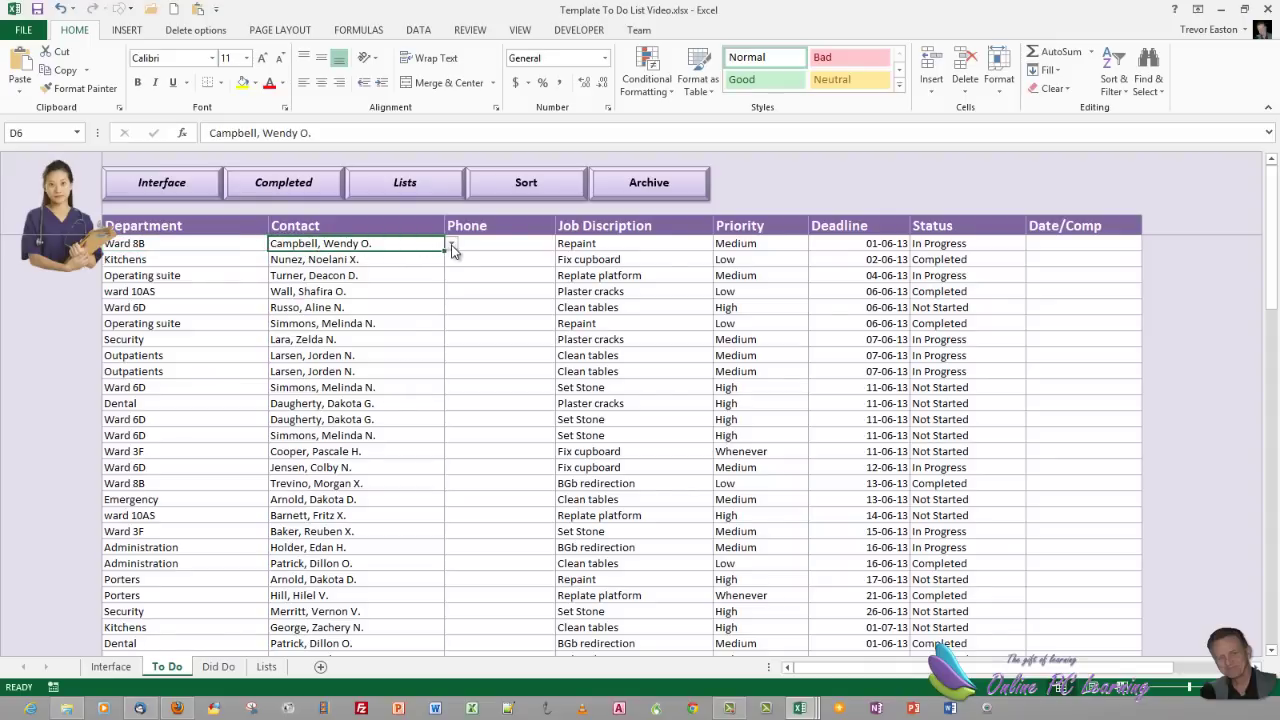
{"action": "left_click", "coordinate": [451, 247]}
Set the first task's Priority to High from its drop-down list
{"action": "left_click", "coordinate": [770, 247]}
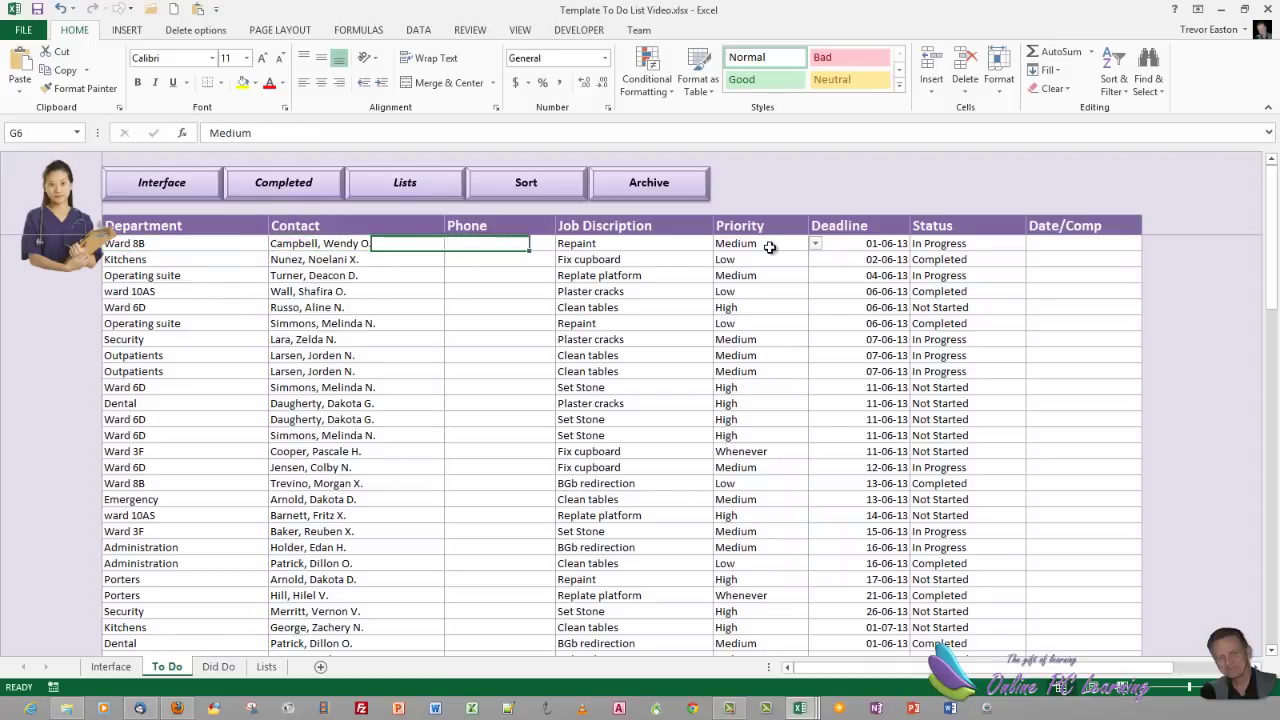
{"action": "left_click", "coordinate": [816, 243]}
{"action": "left_click", "coordinate": [750, 259]}
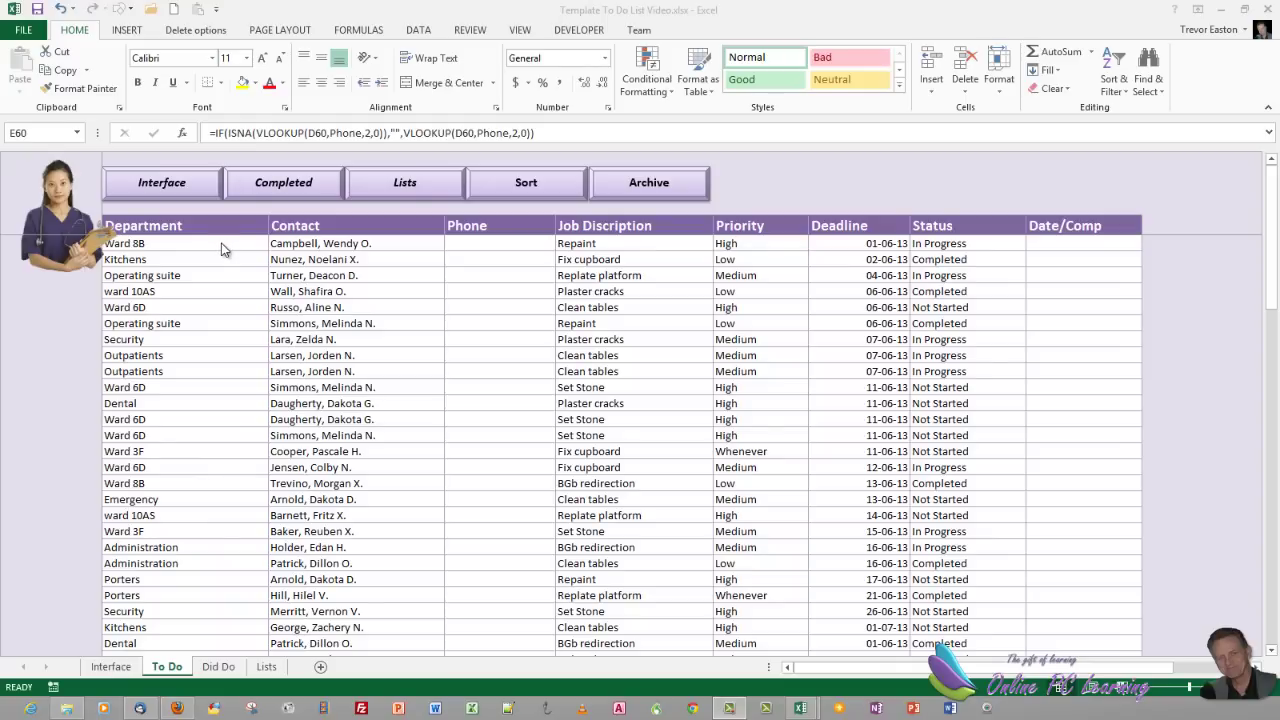
Choose Ward 8B for the first task's Department from its drop-down list
{"action": "left_click", "coordinate": [247, 243]}
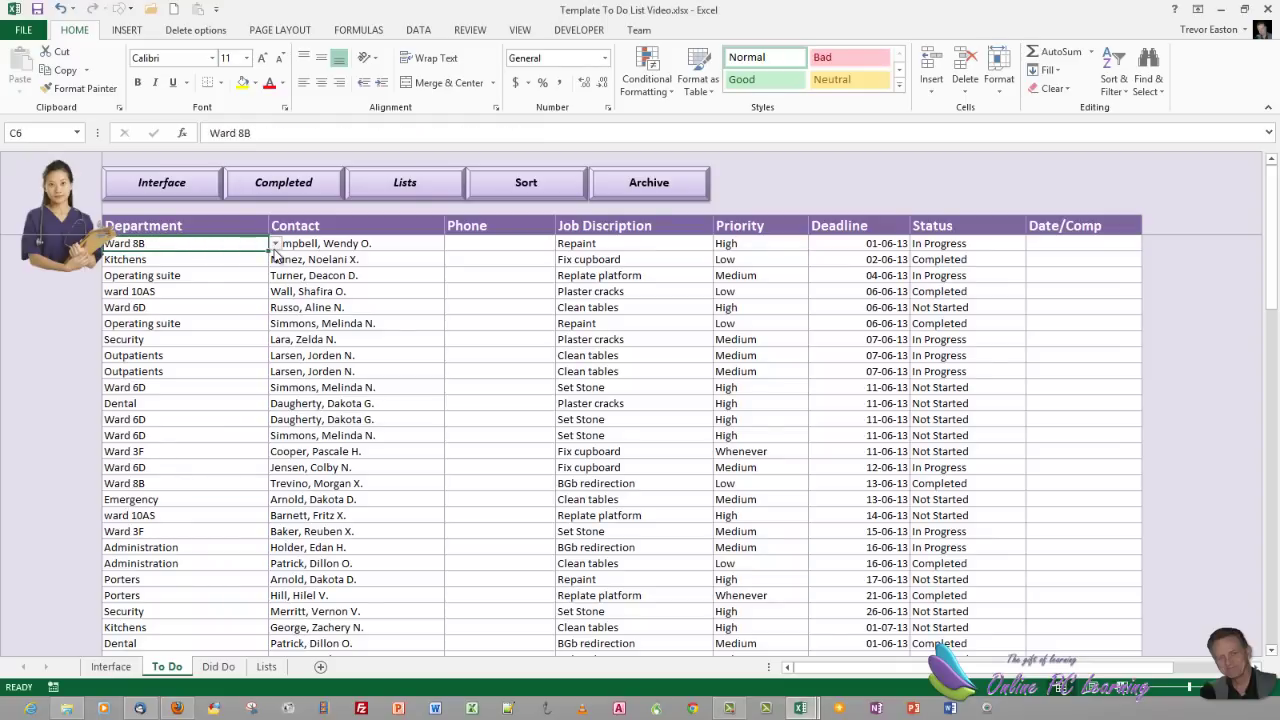
{"action": "left_click", "coordinate": [275, 244]}
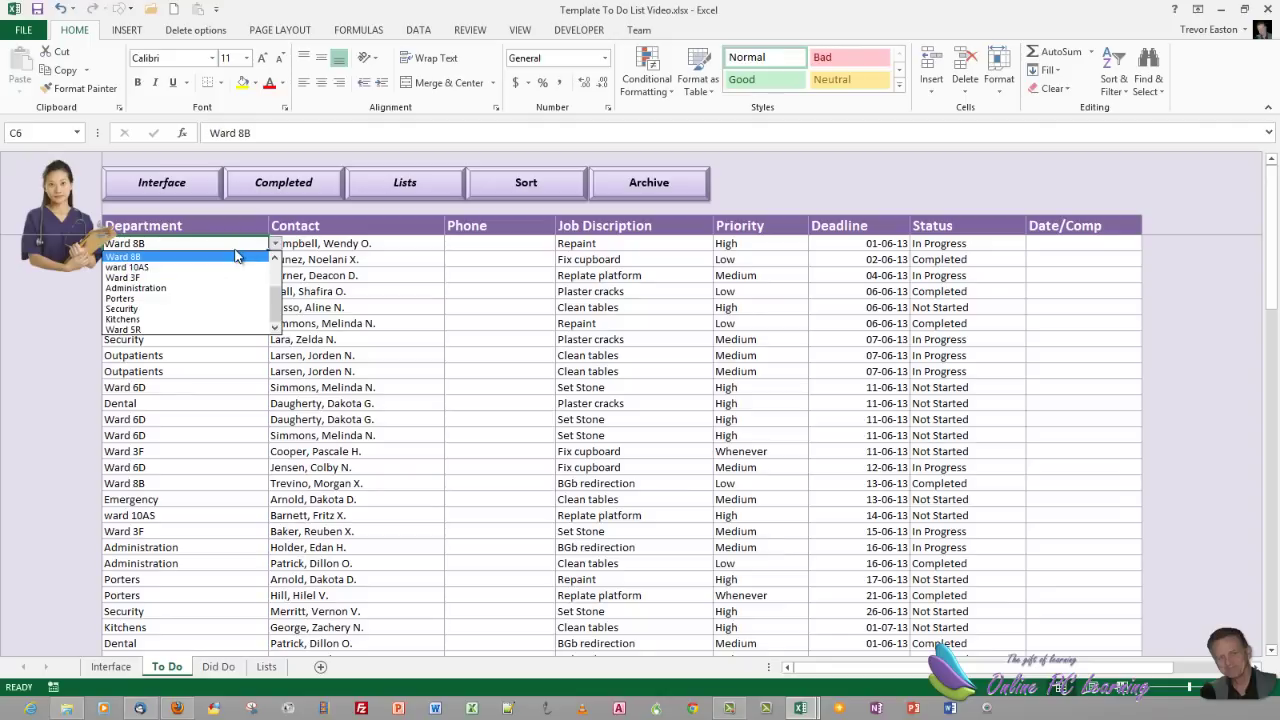
{"action": "left_click", "coordinate": [228, 257]}
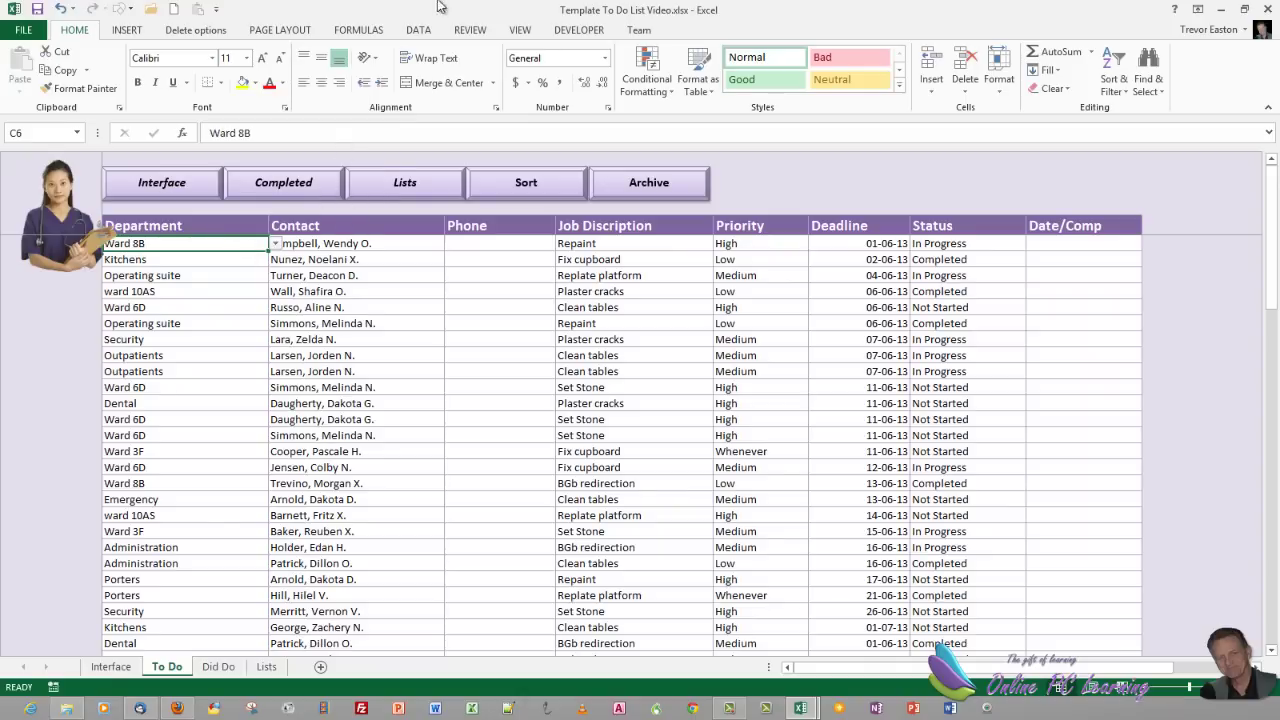
Set the source of the first Department cell's list validation to the named range Department, picked from the workbook's defined names
{"action": "left_click", "coordinate": [418, 31]}
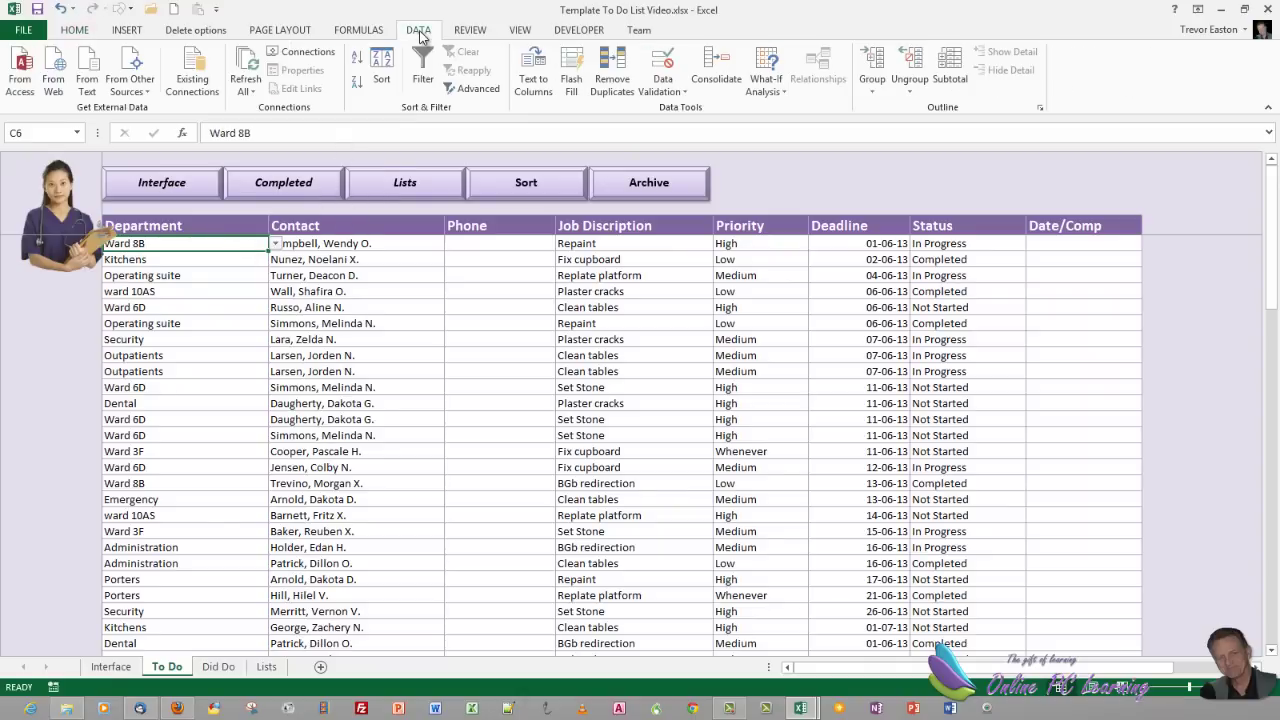
{"action": "left_click", "coordinate": [677, 93]}
{"action": "left_click", "coordinate": [685, 111]}
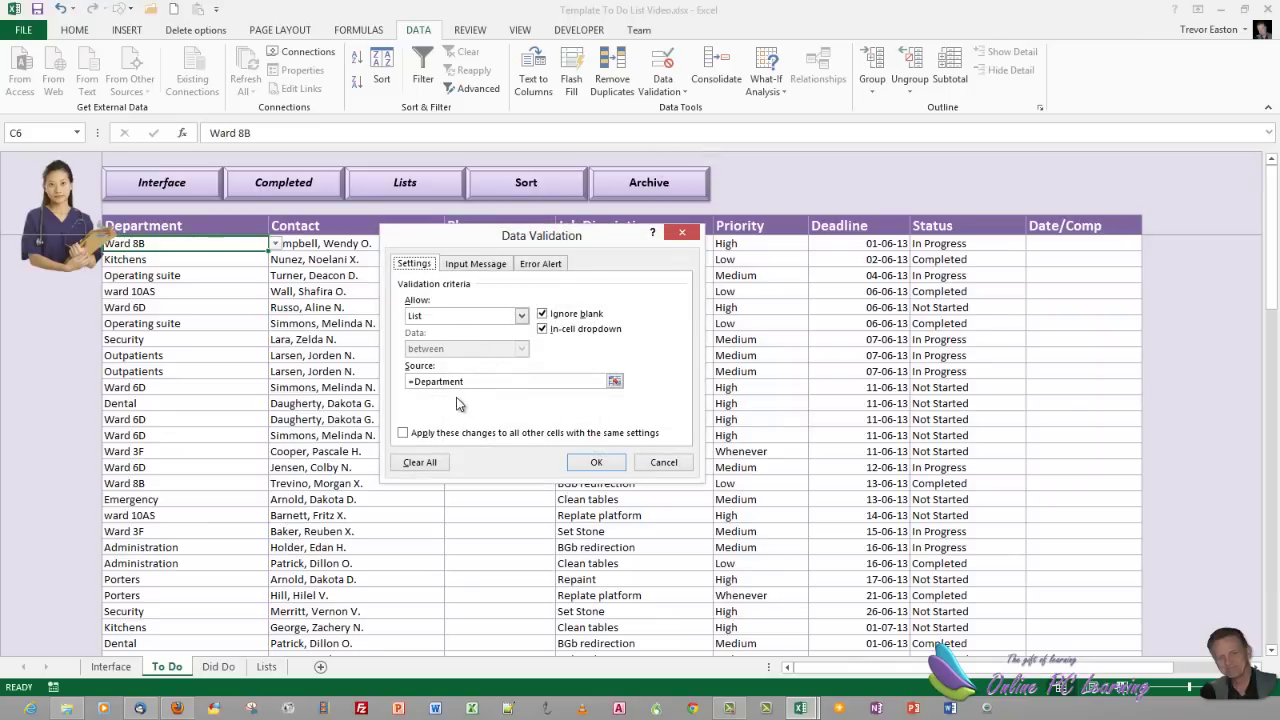
{"action": "left_click_drag", "start_coordinate": [483, 381], "coordinate": [393, 381]}
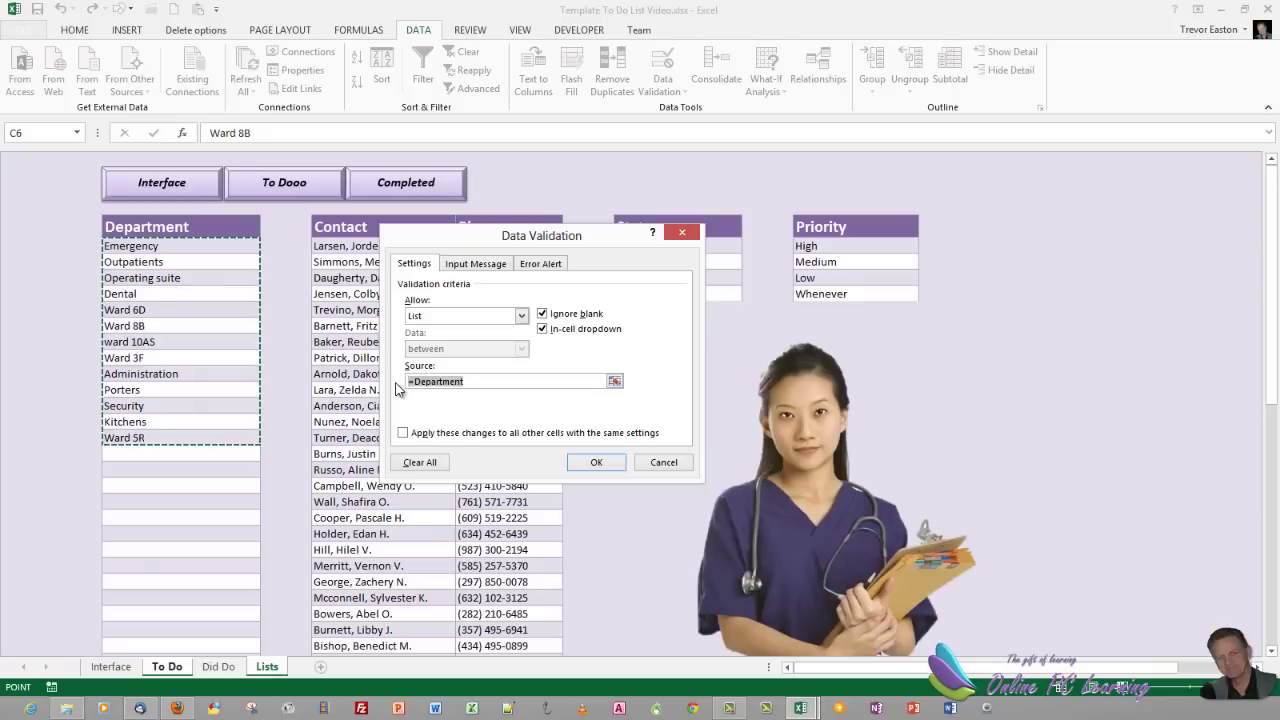
{"action": "key", "text": "BackSpace"}
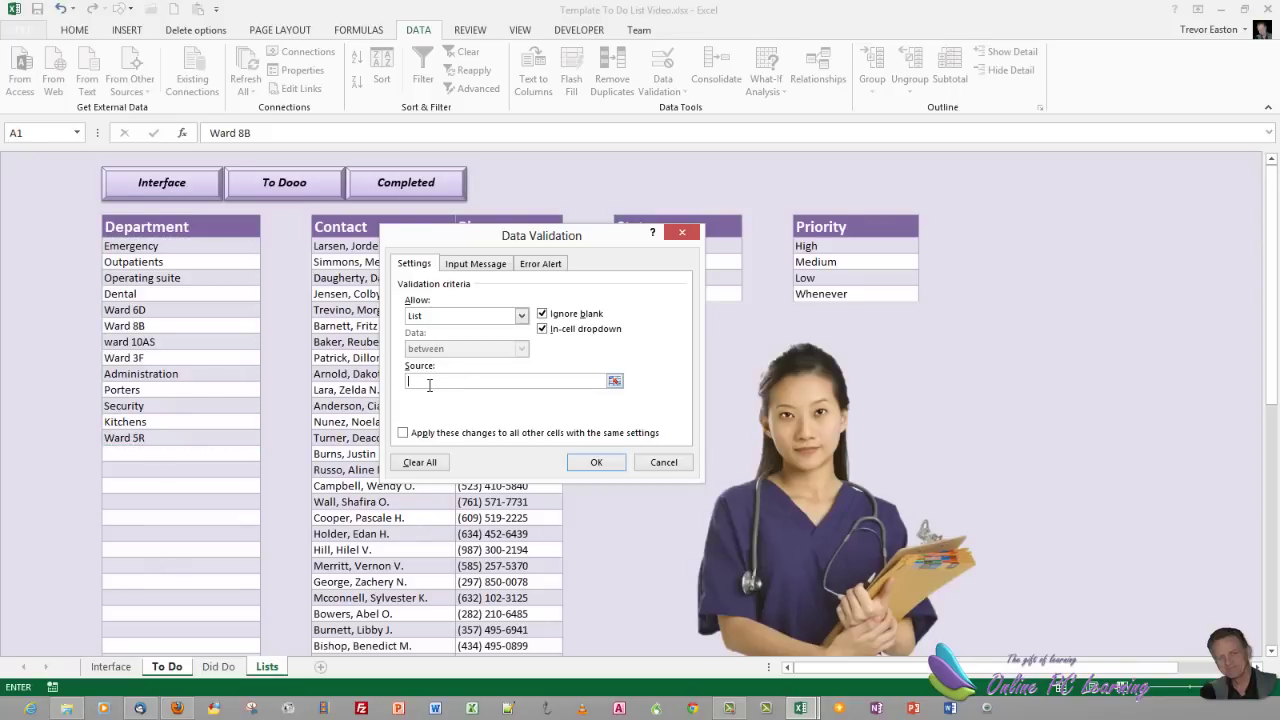
{"action": "key", "text": "F3"}
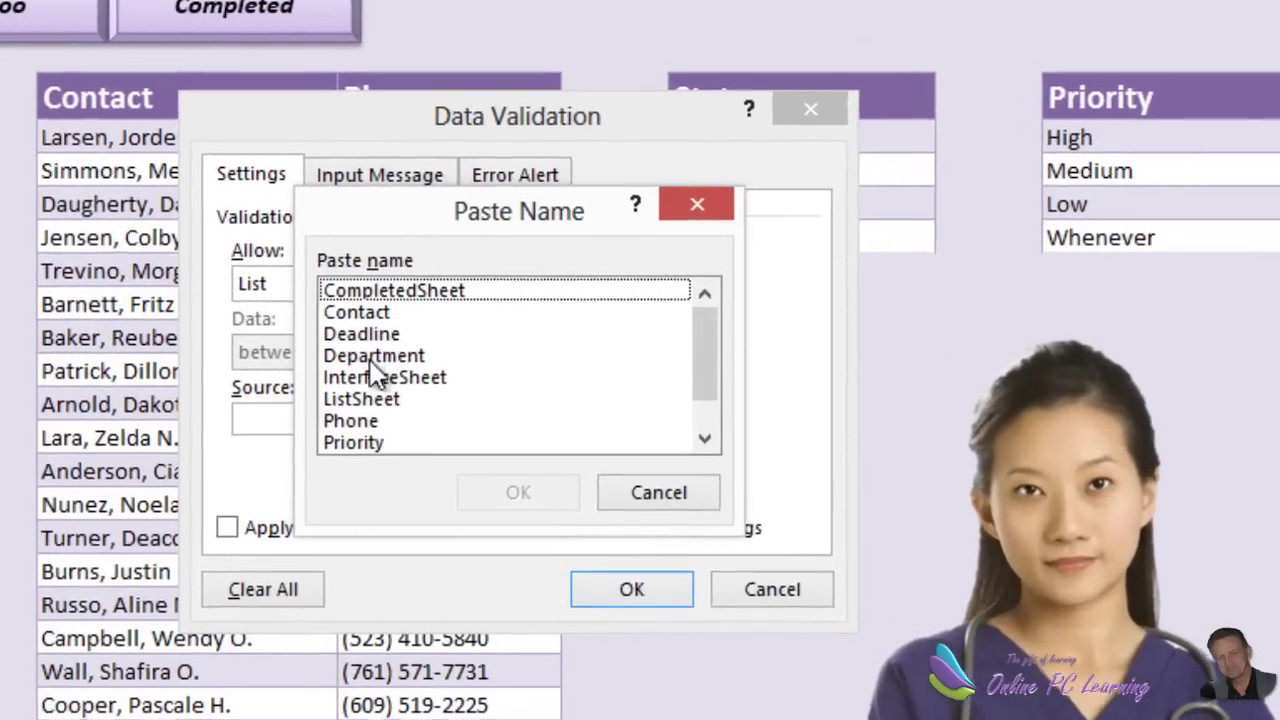
{"action": "left_click", "coordinate": [370, 363]}
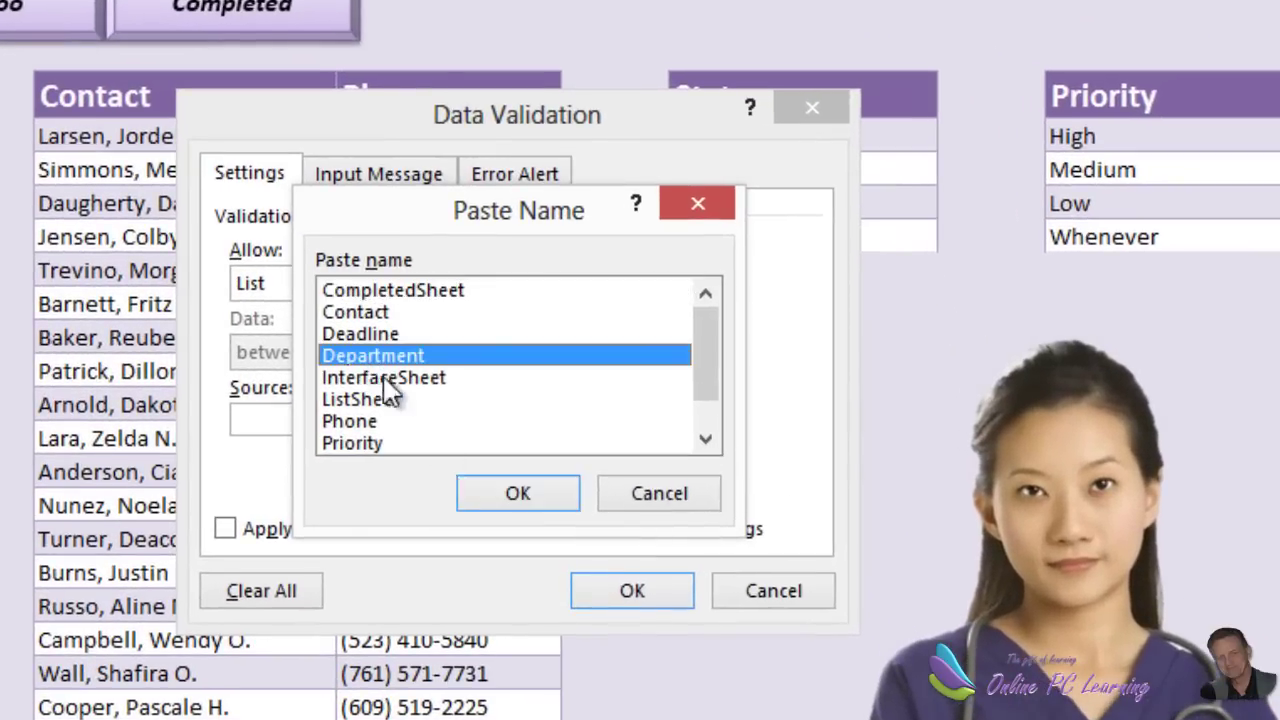
{"action": "left_click", "coordinate": [476, 490]}
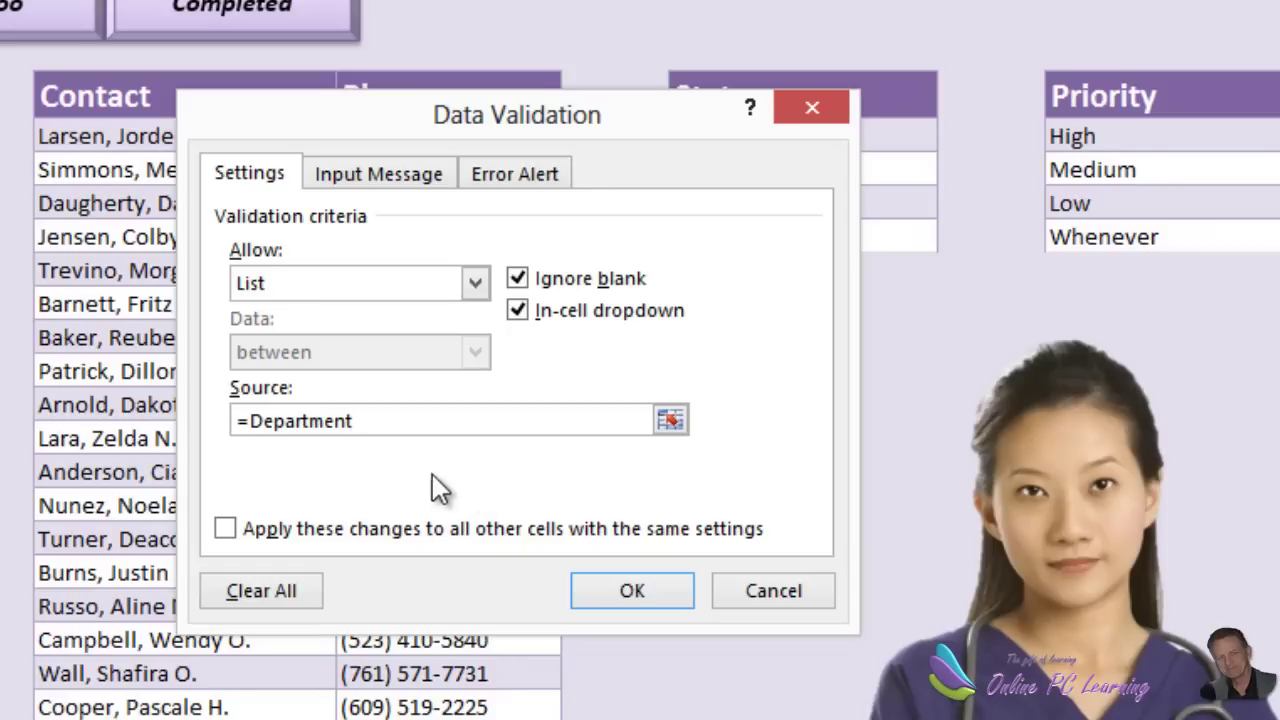
Try the Stop style for the Department validation's error alert, set it back to Information and apply the validation
{"action": "left_click", "coordinate": [515, 176]}
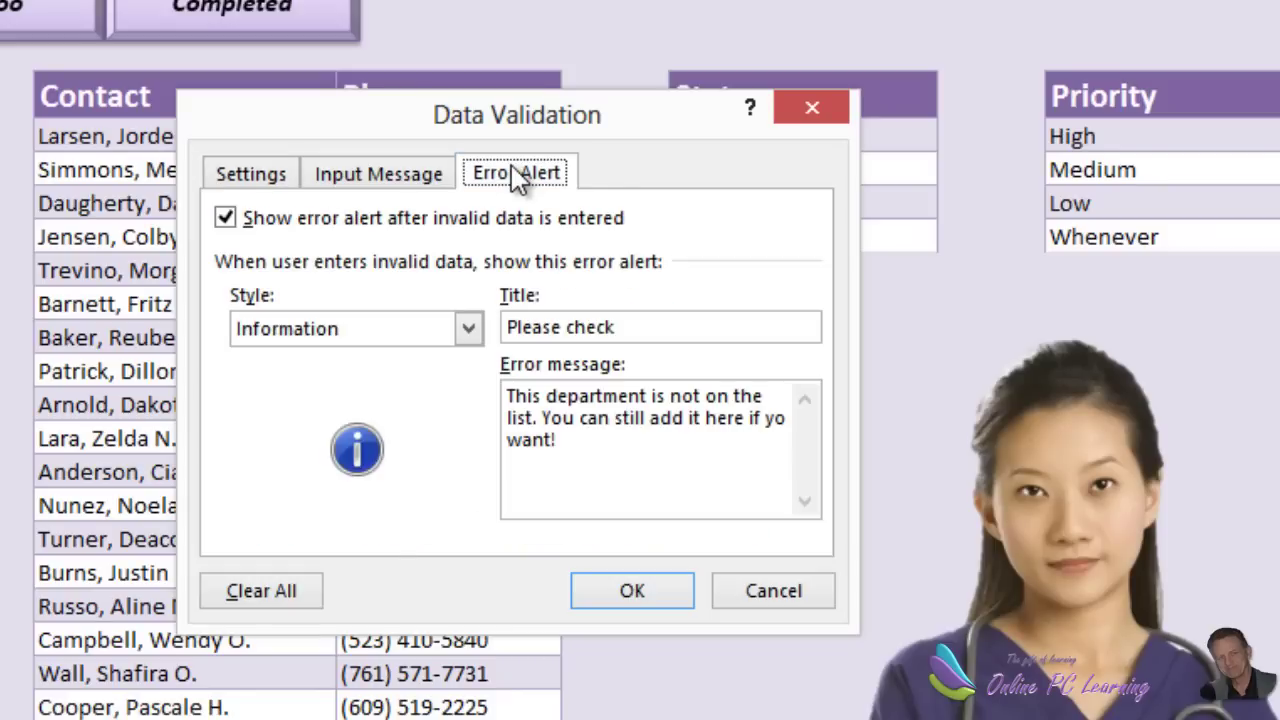
{"action": "left_click", "coordinate": [468, 329]}
{"action": "left_click", "coordinate": [395, 360]}
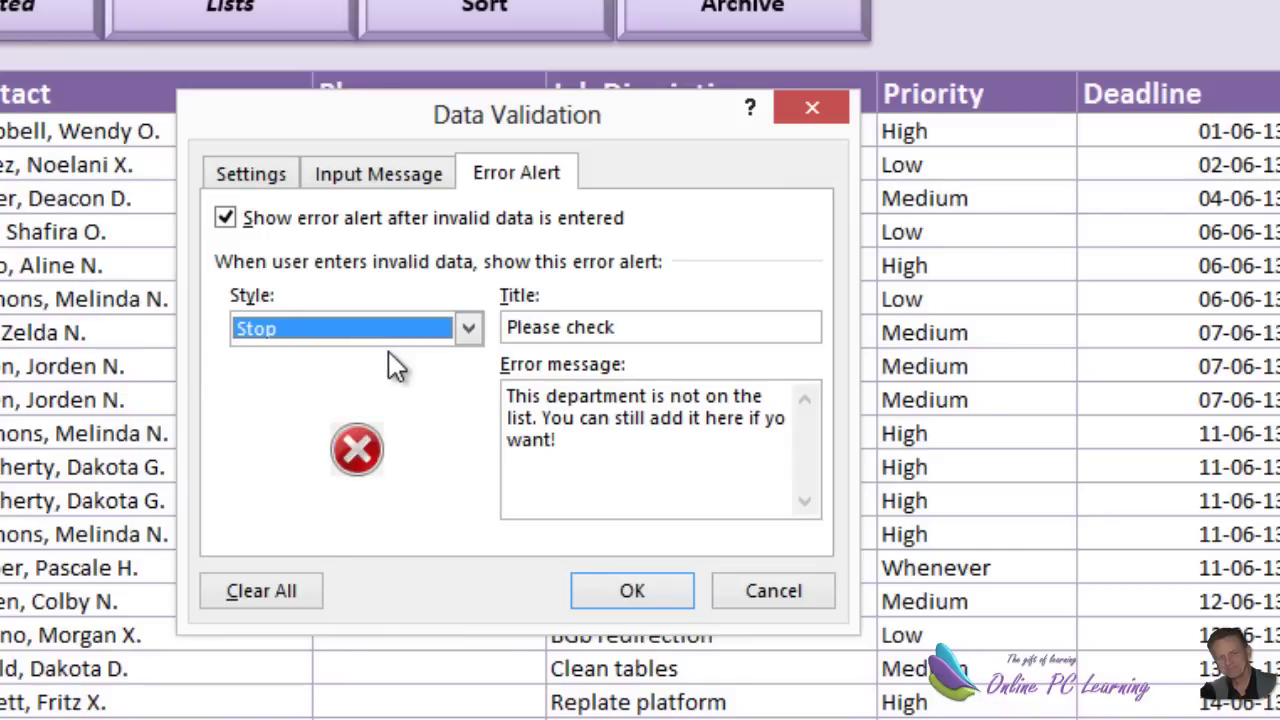
{"action": "left_click", "coordinate": [468, 330]}
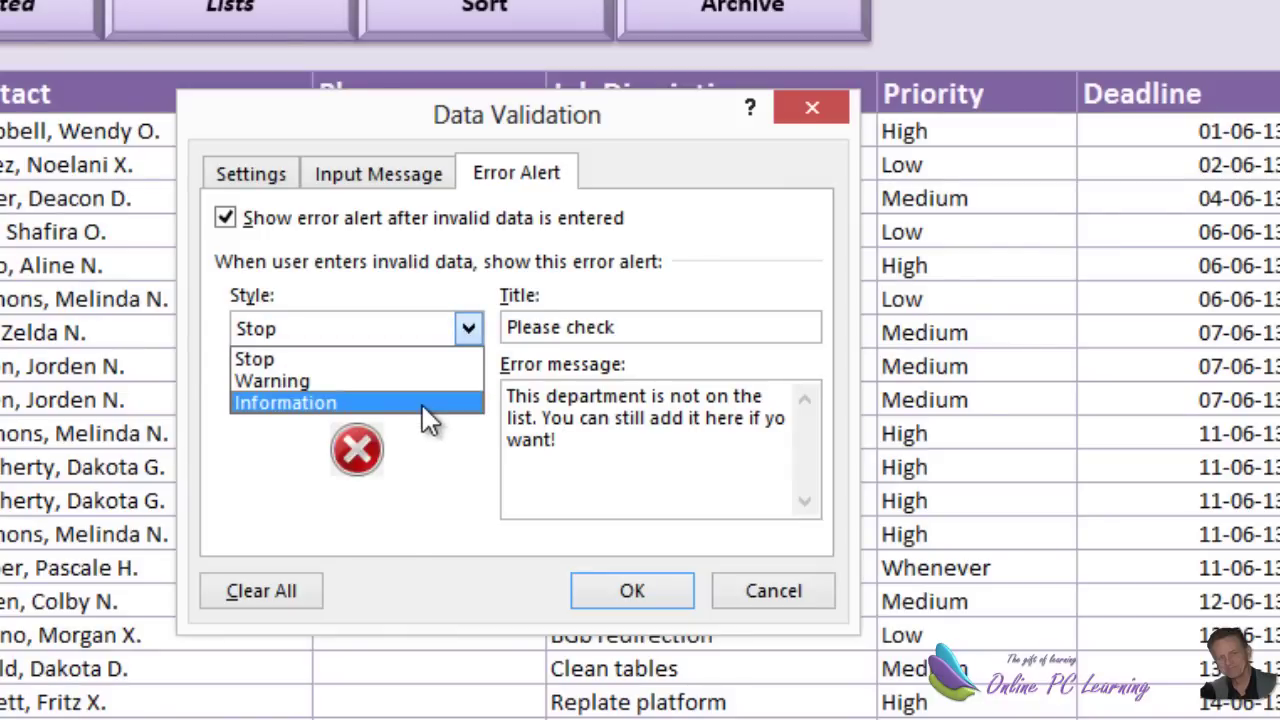
{"action": "left_click", "coordinate": [430, 403]}
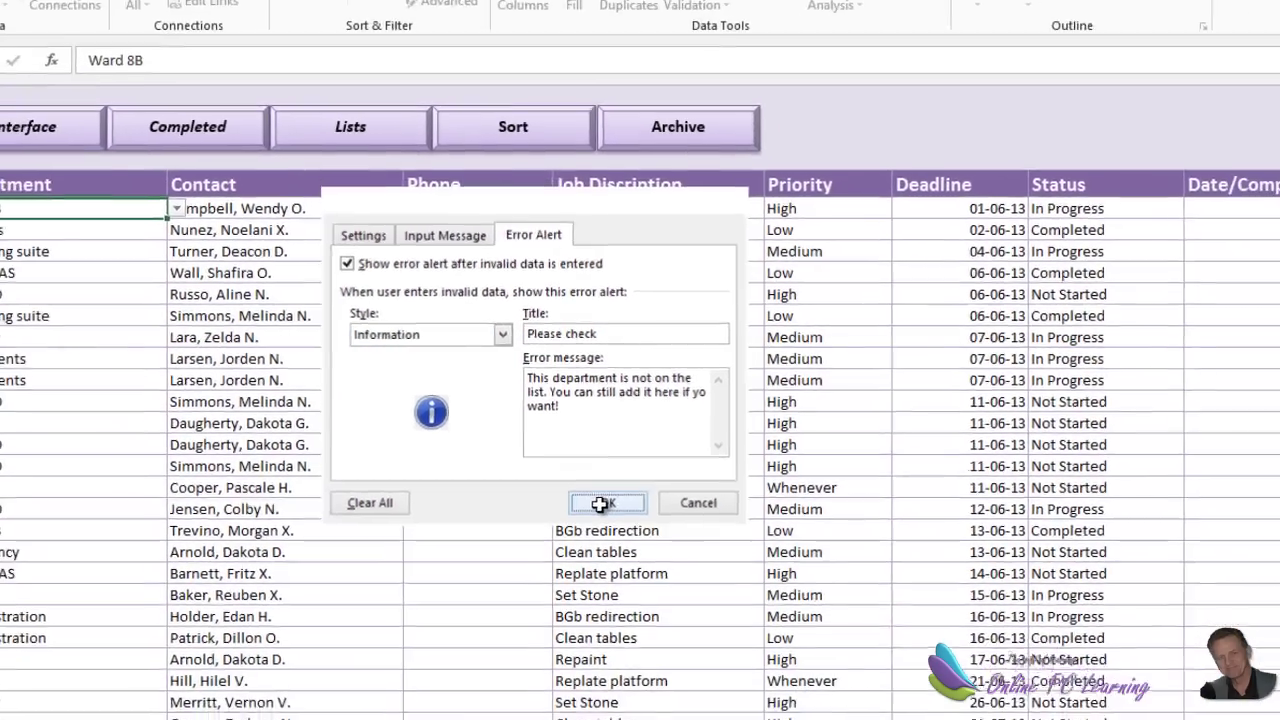
{"action": "left_click", "coordinate": [612, 524]}
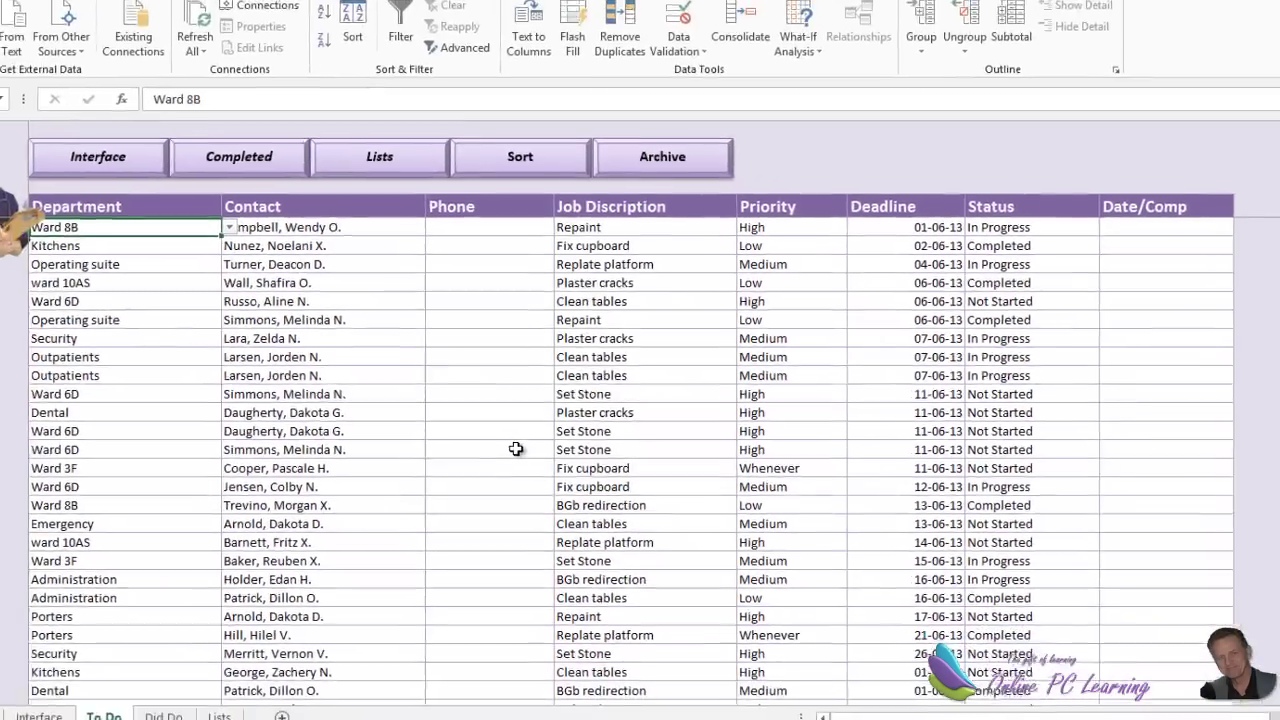
Test the validation by entering wretwert as the Department in the first empty row and accepting the unlisted value
{"action": "scroll", "coordinate": [53, 478], "scroll_direction": "down", "scroll_amount": 5}
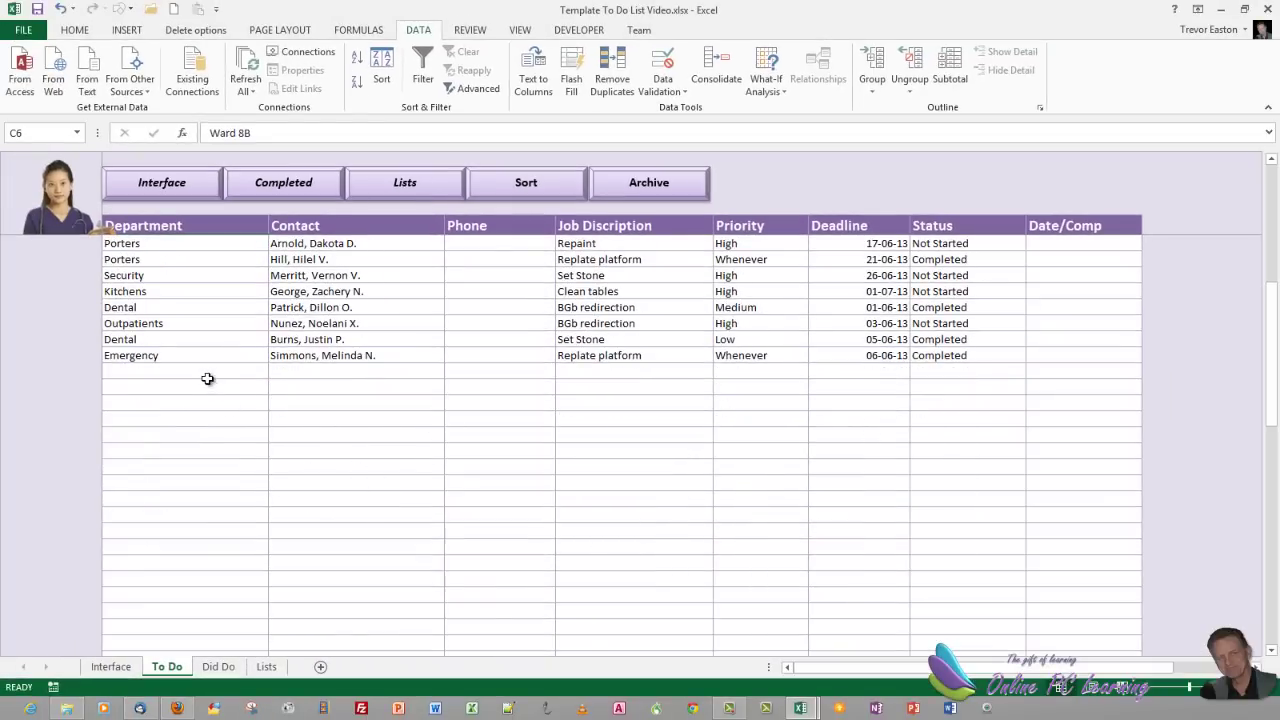
{"action": "left_click", "coordinate": [207, 375]}
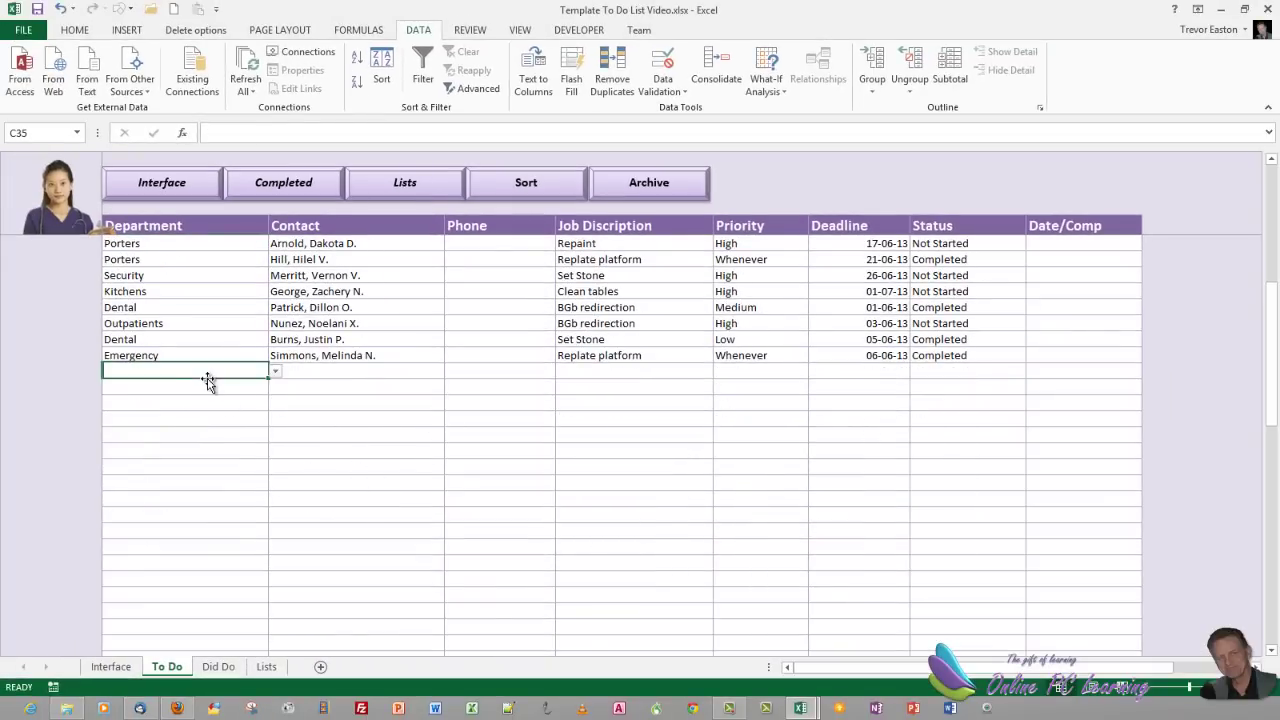
{"action": "type", "text": "wretwert"}
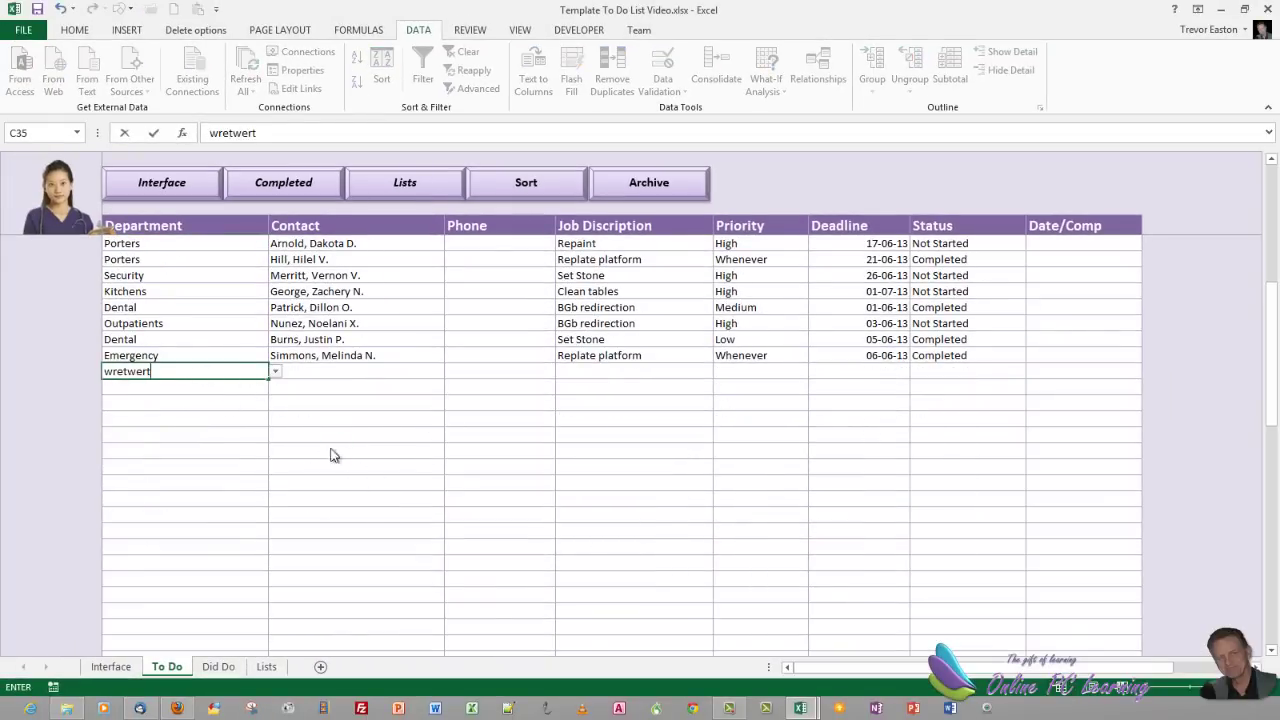
{"action": "key", "text": "Return"}
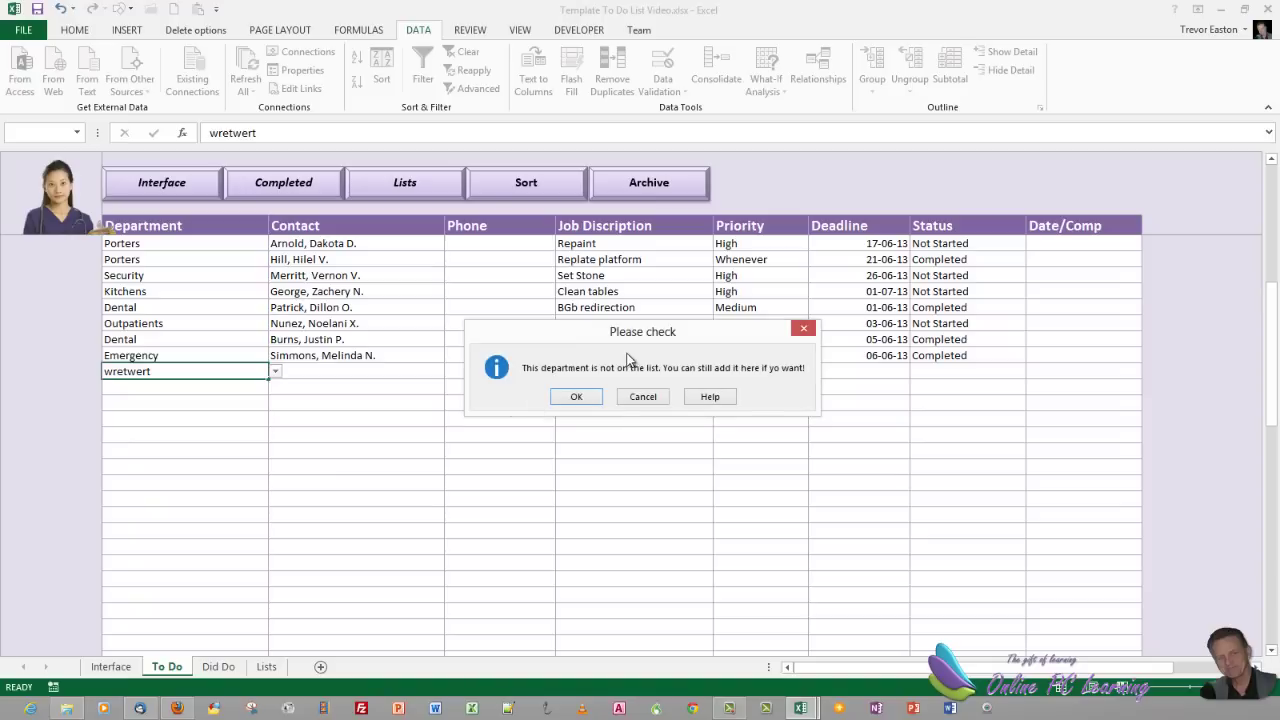
{"action": "left_click", "coordinate": [577, 397]}
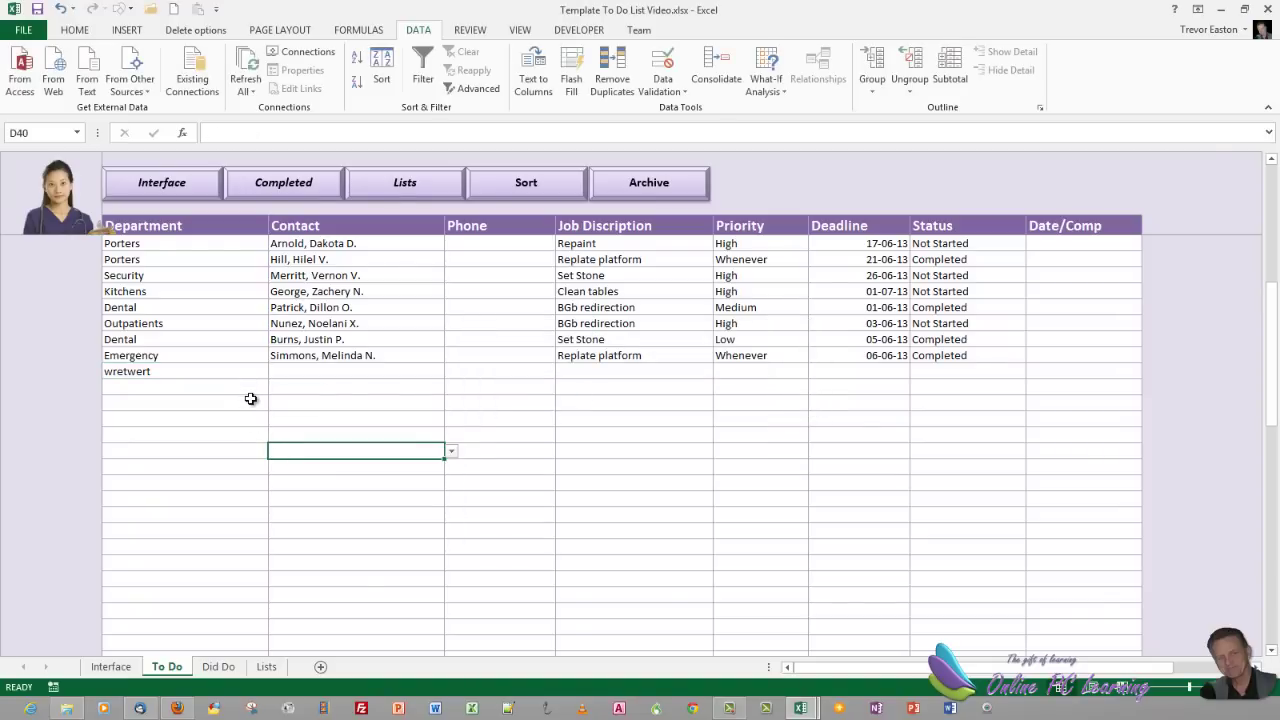
Start a VLOOKUP formula in the first task's Phone cell, using Contact cell D6 as the lookup value
{"action": "scroll", "coordinate": [262, 400], "scroll_direction": "up", "scroll_amount": 7}
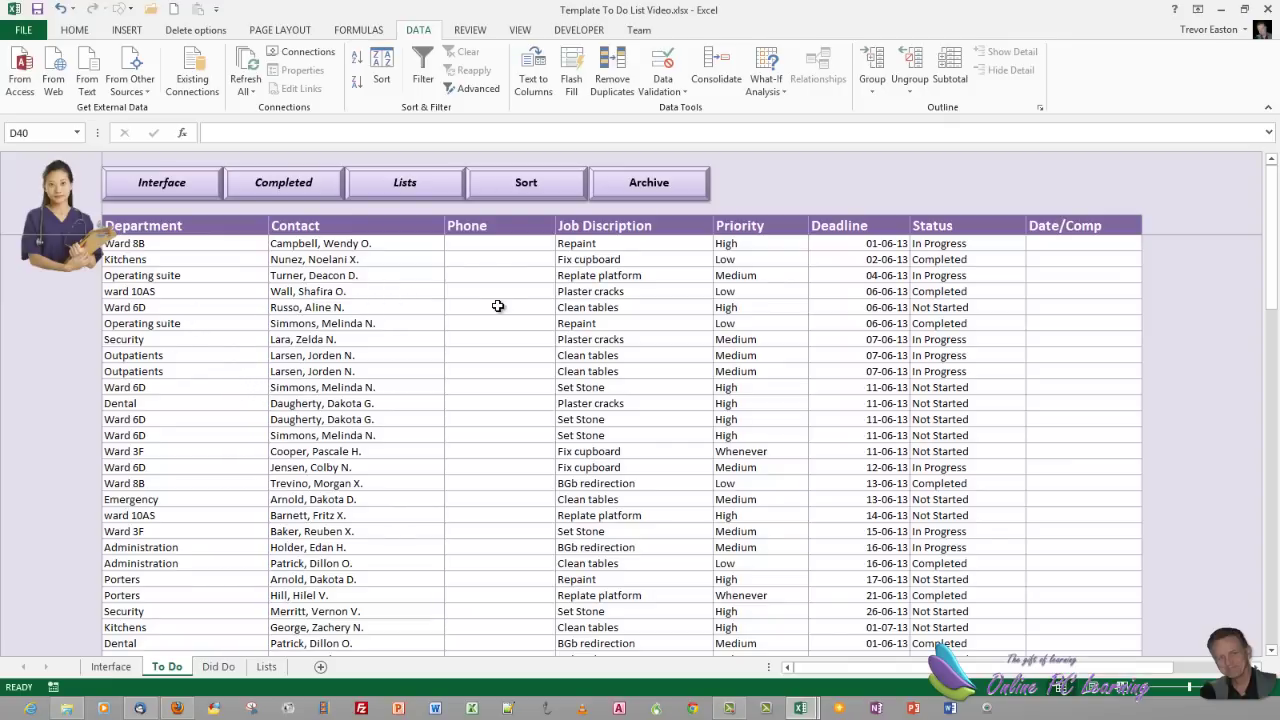
{"action": "scroll", "coordinate": [332, 370], "scroll_direction": "down", "scroll_amount": 1}
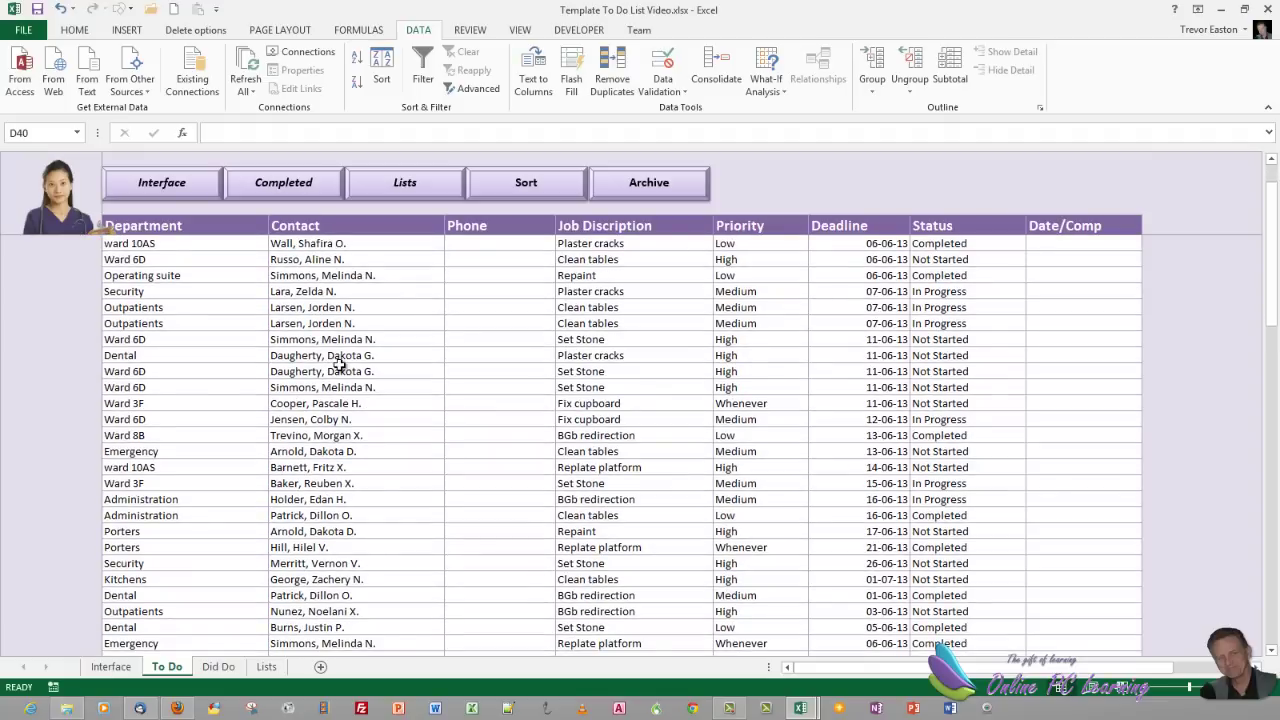
{"action": "scroll", "coordinate": [340, 363], "scroll_direction": "down", "scroll_amount": 1}
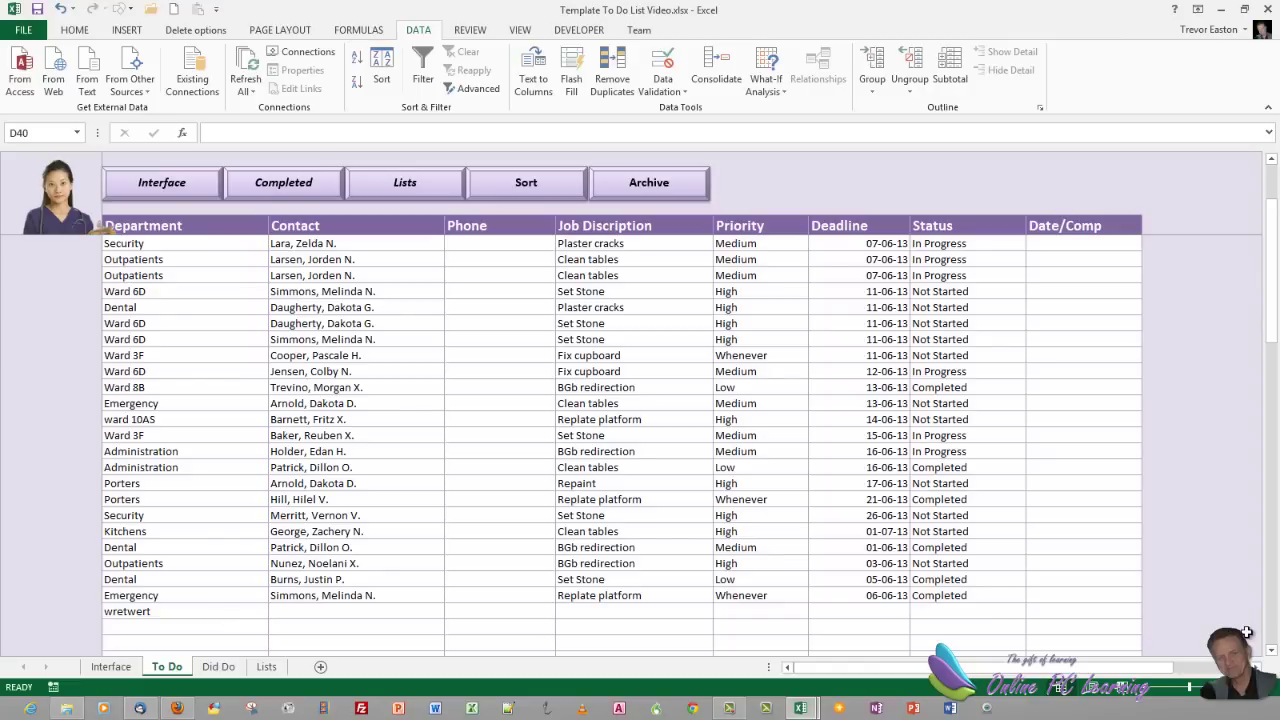
{"action": "scroll", "coordinate": [503, 300], "scroll_direction": "up", "scroll_amount": 2}
{"action": "left_click", "coordinate": [503, 244]}
{"action": "type", "text": "="}
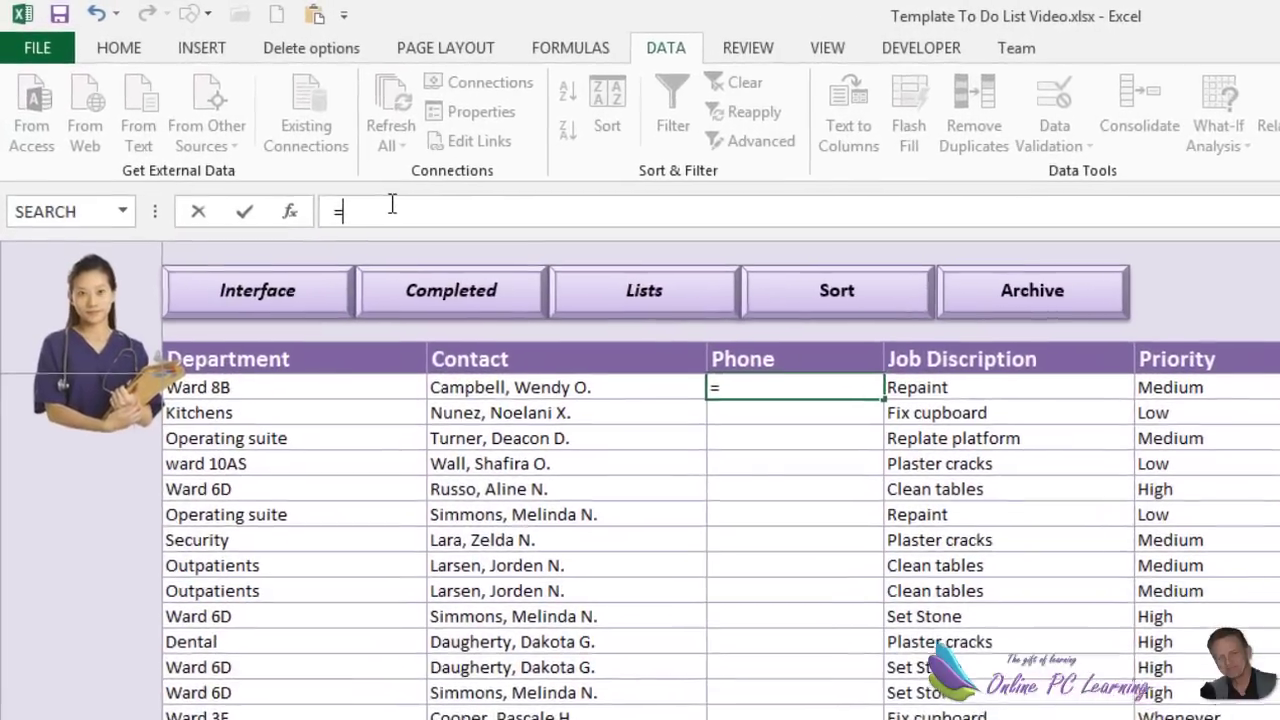
{"action": "type", "text": "vlook"}
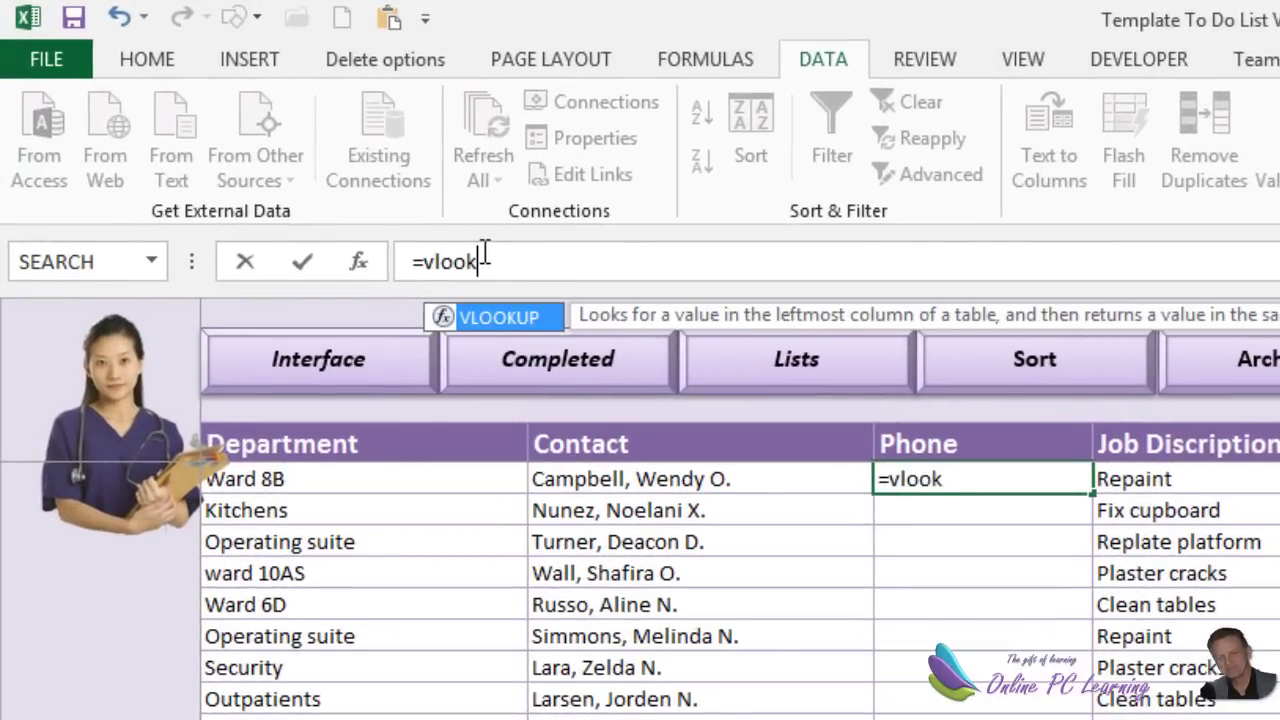
{"action": "type", "text": "up("}
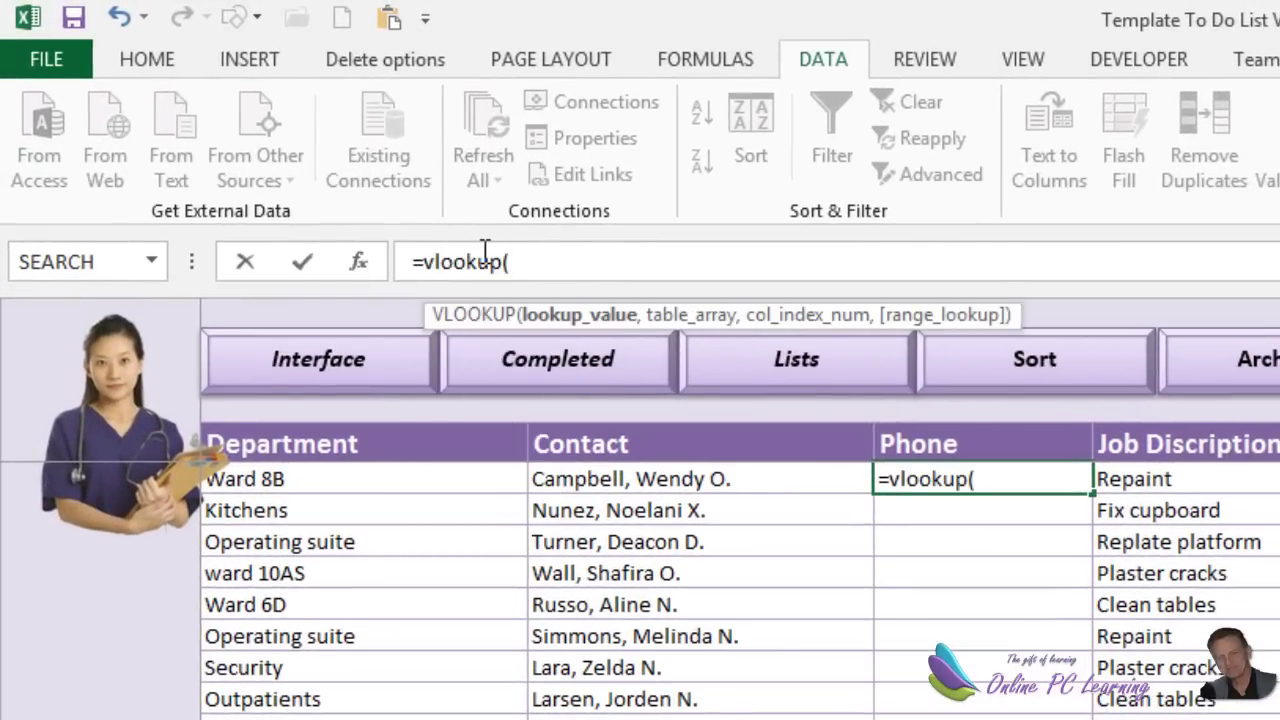
{"action": "left_click", "coordinate": [672, 478]}
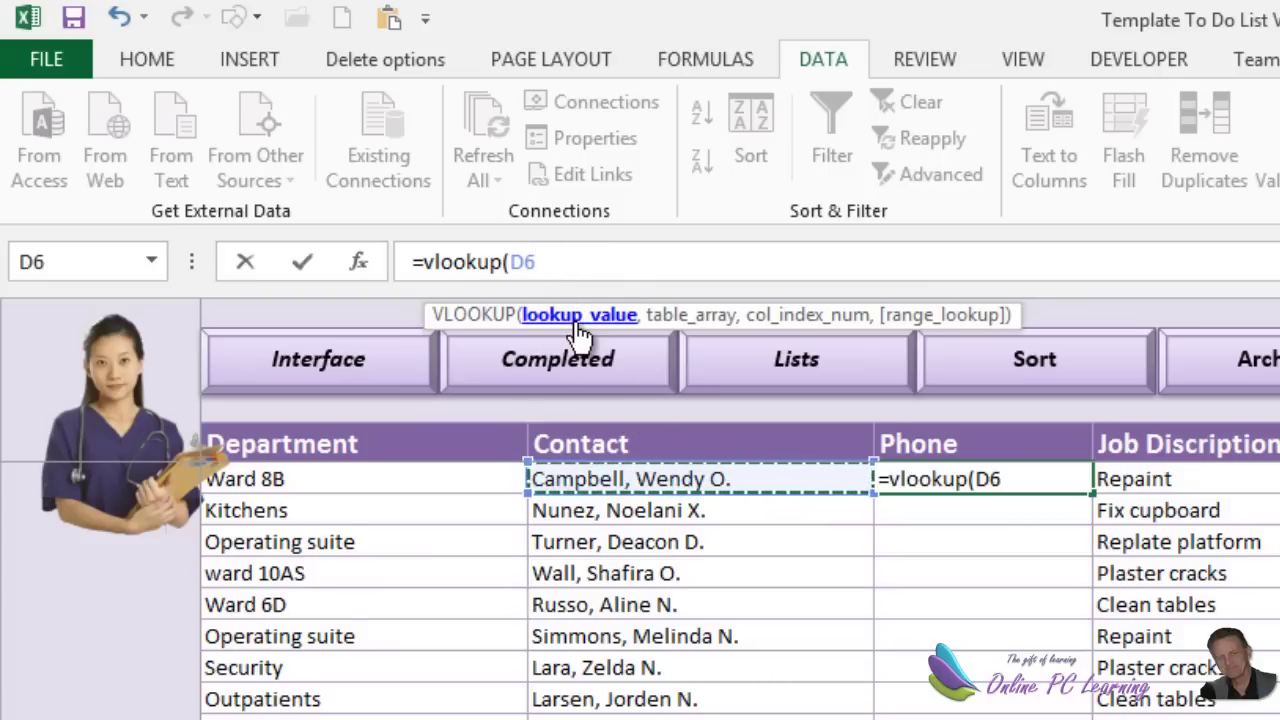
{"action": "left_click", "coordinate": [575, 280]}
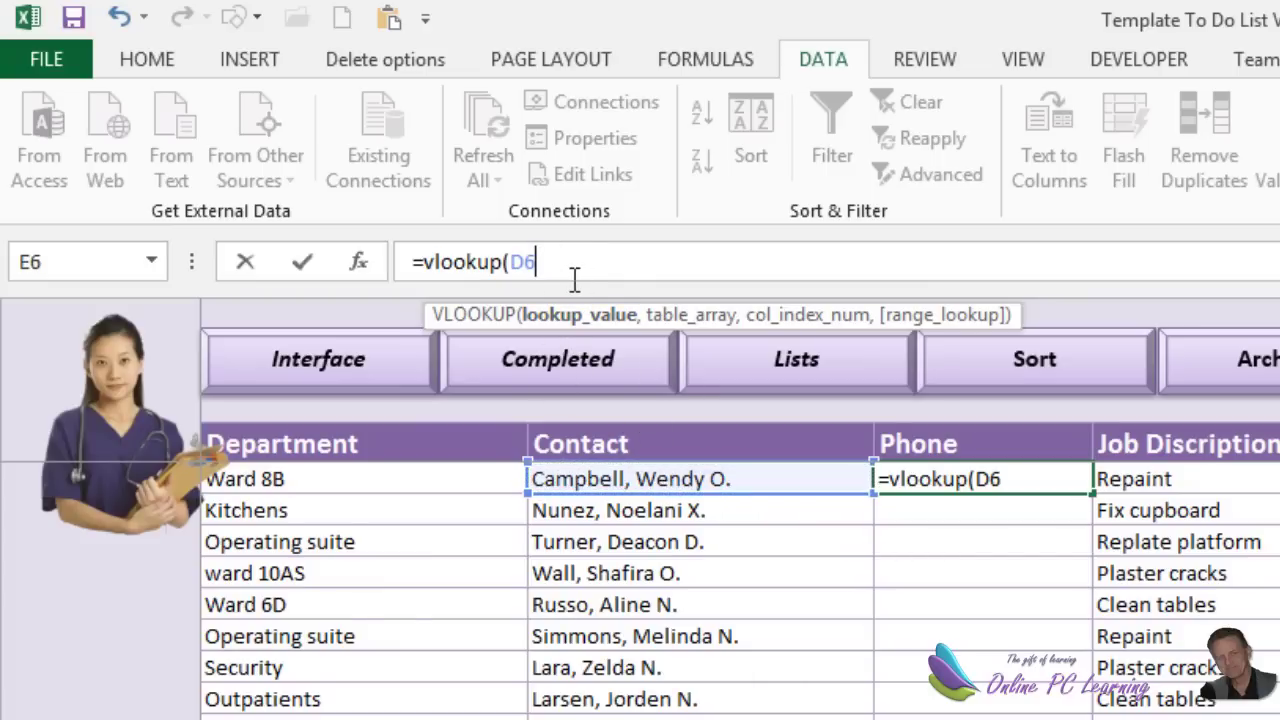
{"action": "type", "text": ","}
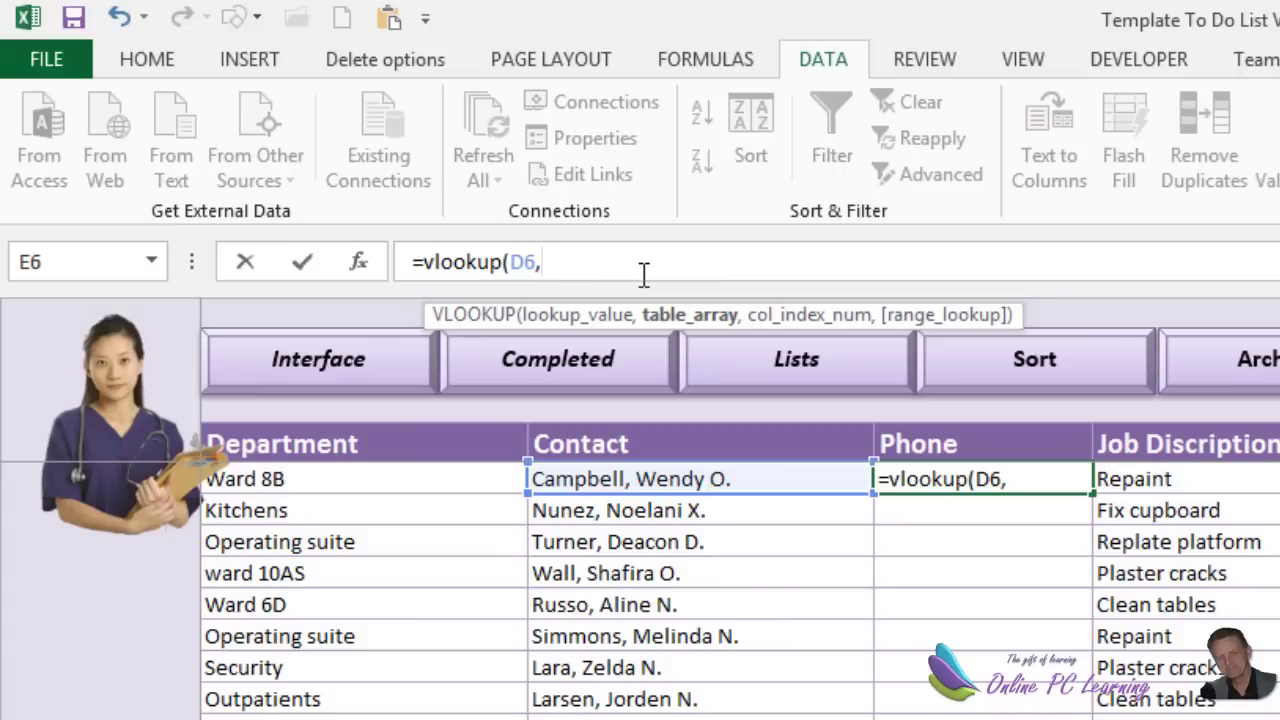
Complete the VLOOKUP in E6 with the named range Phone as table array, column index 2 and exact match 0
{"action": "key", "text": "F3"}
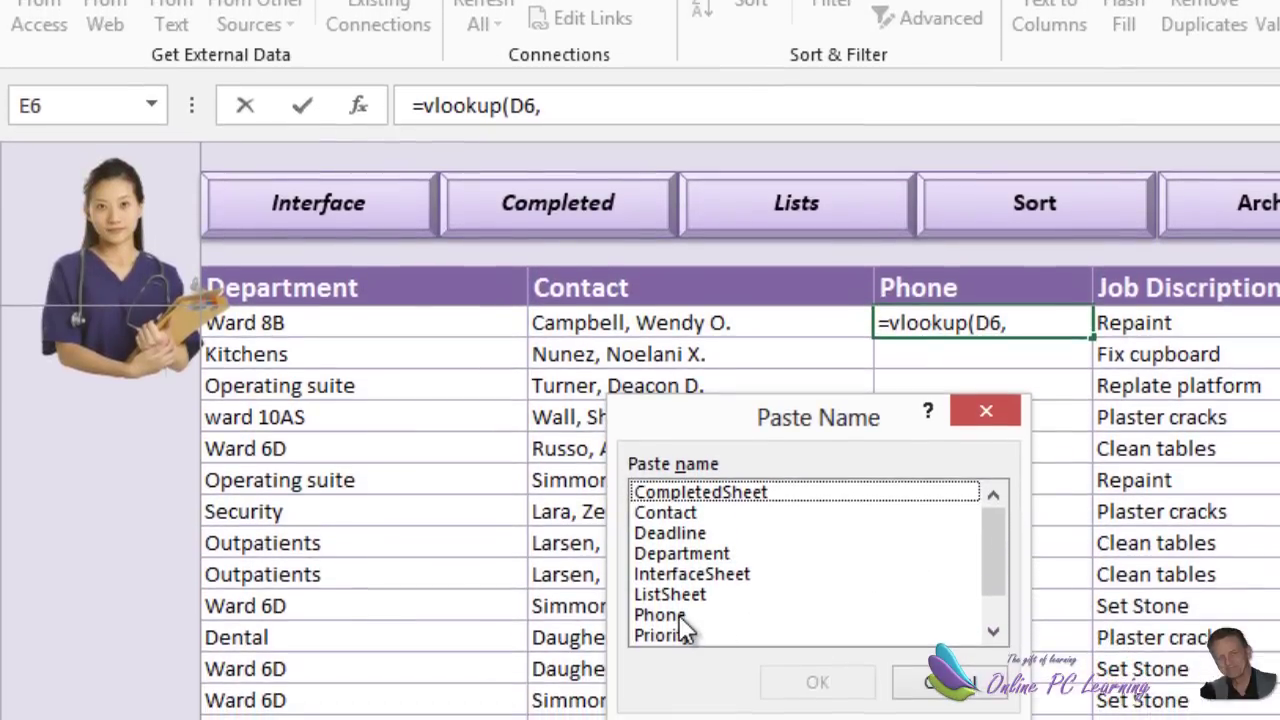
{"action": "left_click", "coordinate": [679, 671]}
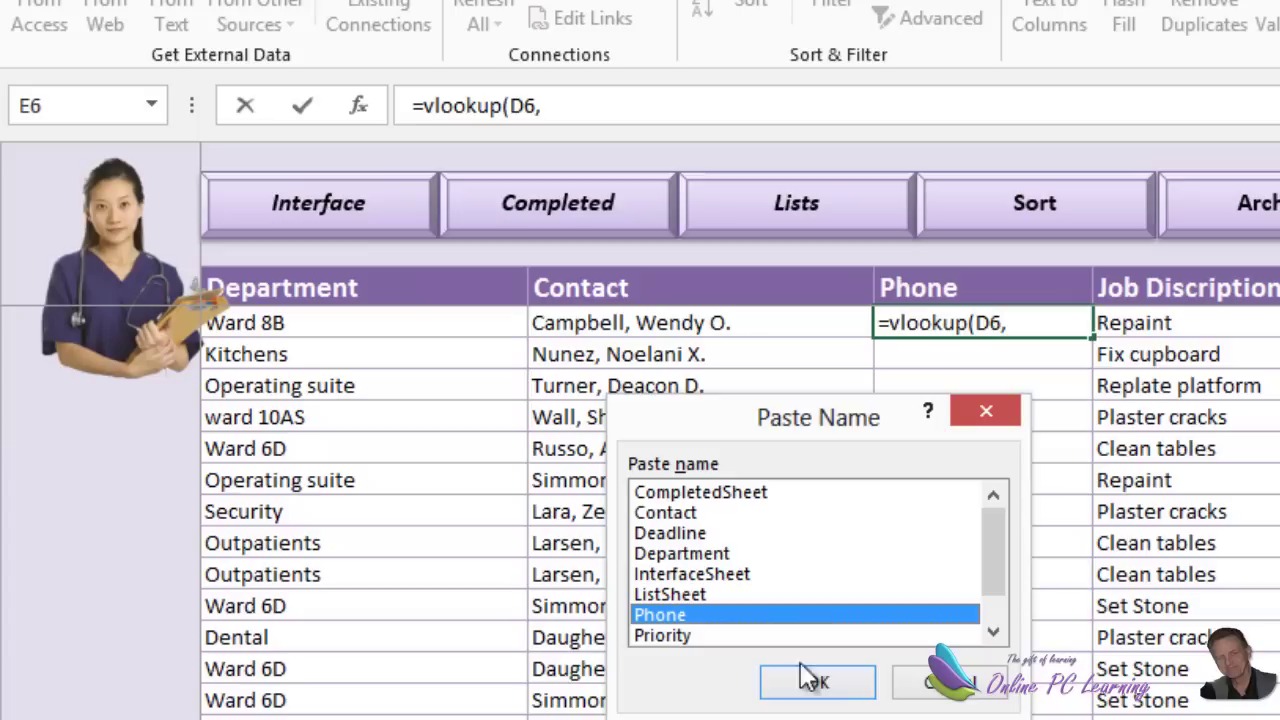
{"action": "left_click", "coordinate": [849, 683]}
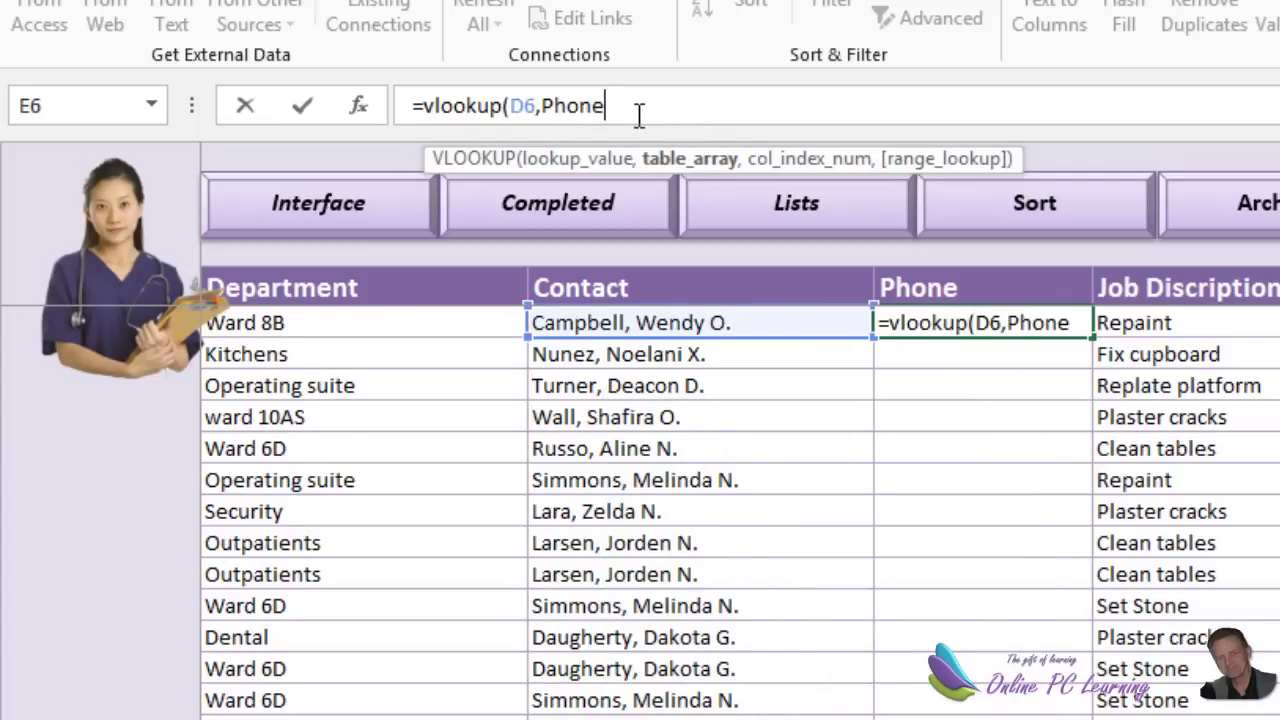
{"action": "type", "text": ",2"}
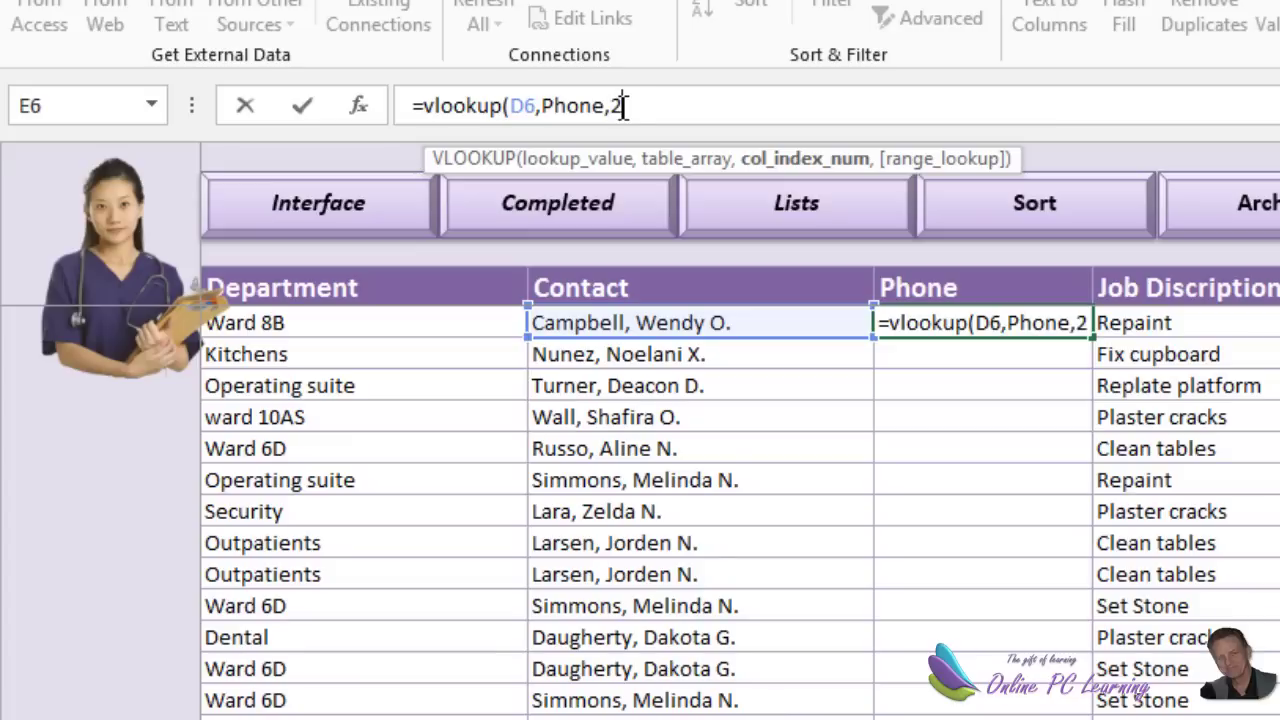
{"action": "type", "text": ","}
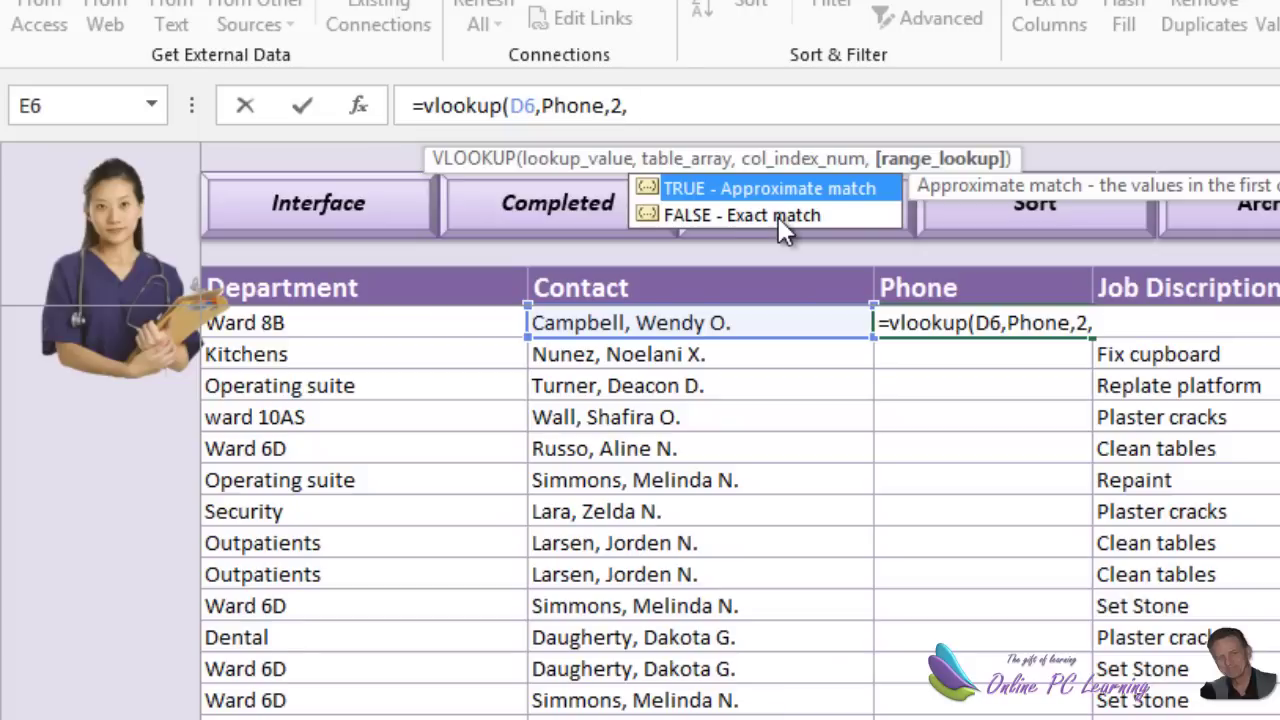
{"action": "type", "text": "0"}
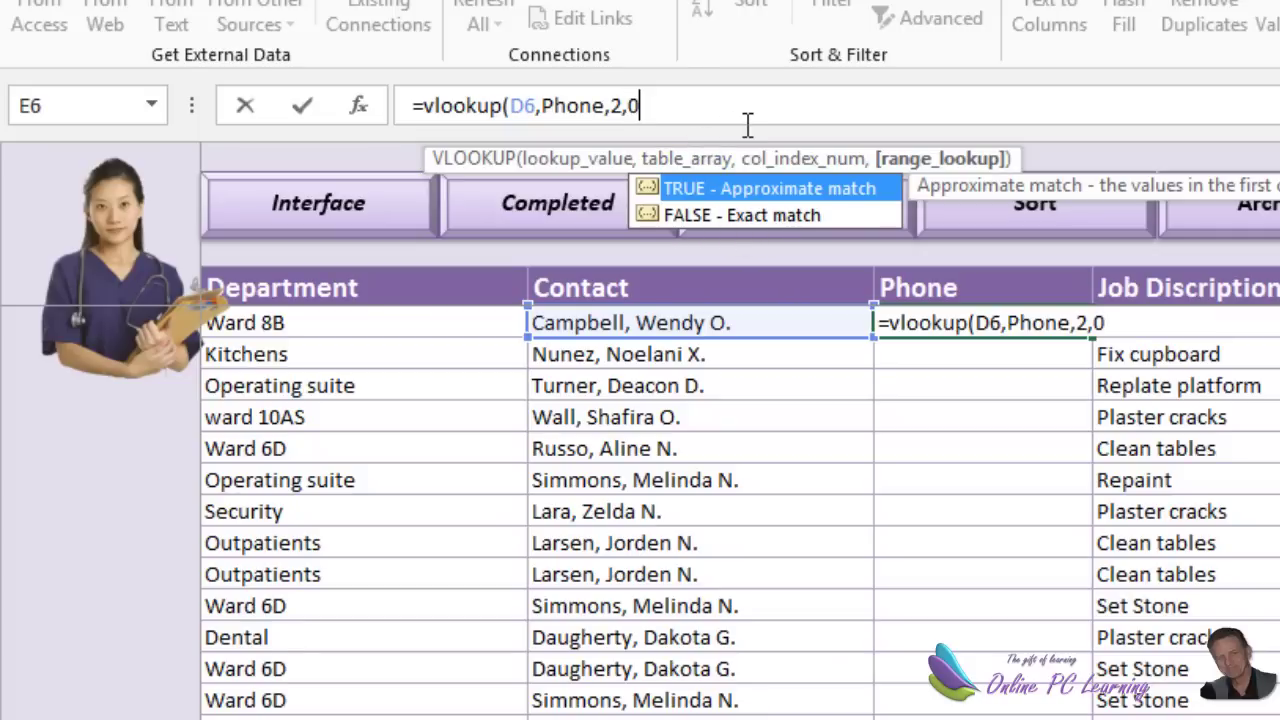
{"action": "type", "text": ")"}
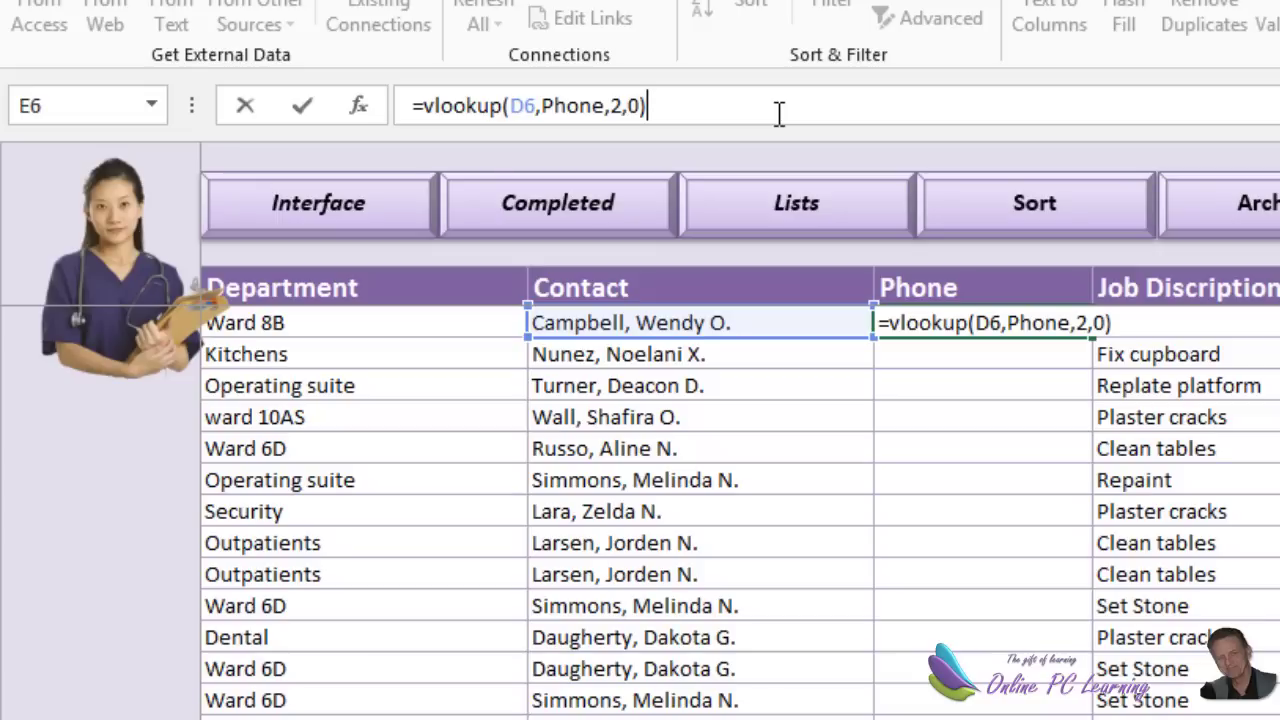
{"action": "key", "text": "Return"}
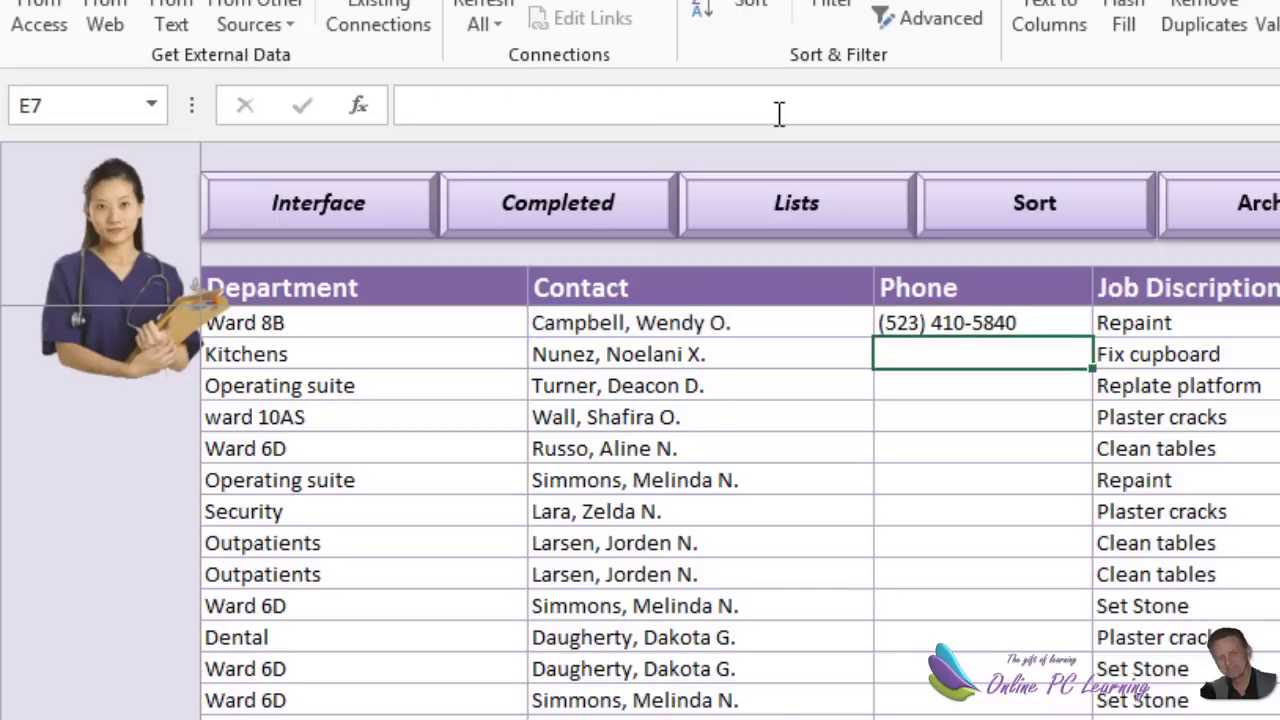
Fill the VLOOKUP formula from E6 down the Phone column past the last task and inspect the first empty row's formula
{"action": "left_click", "coordinate": [974, 323]}
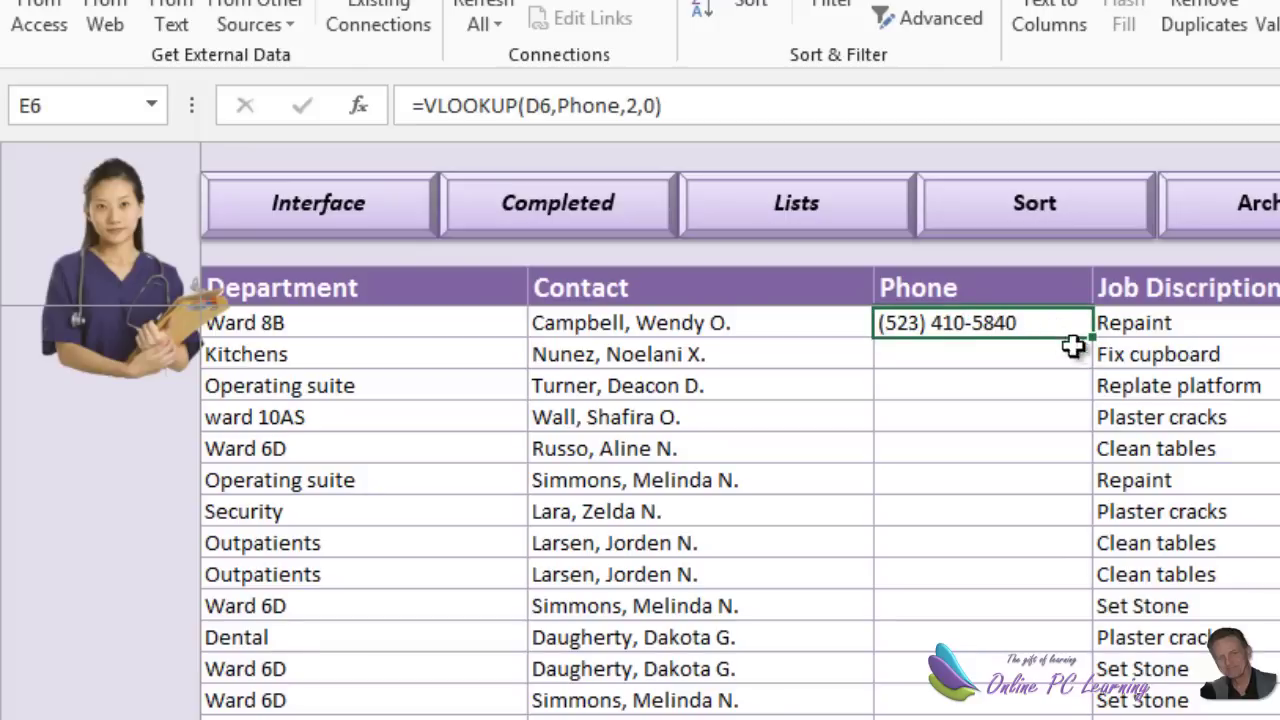
{"action": "left_click_drag", "start_coordinate": [1090, 340], "coordinate": [920, 631]}
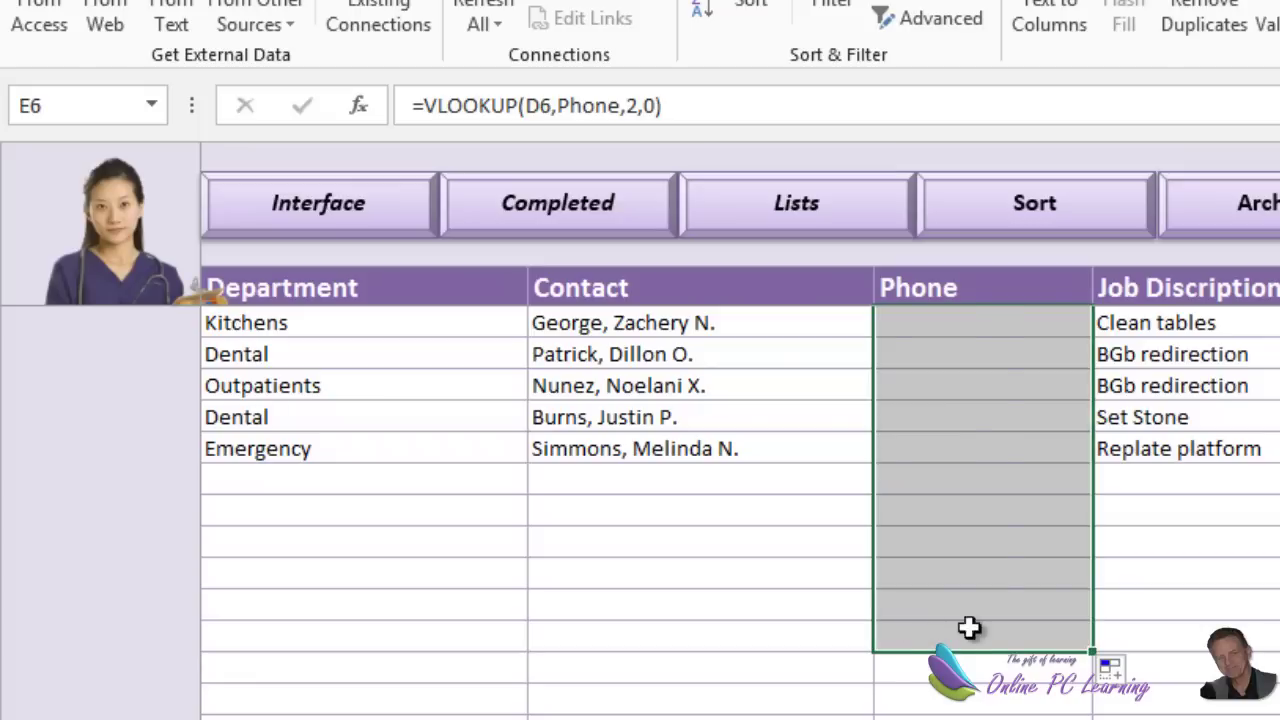
{"action": "left_click", "coordinate": [657, 480]}
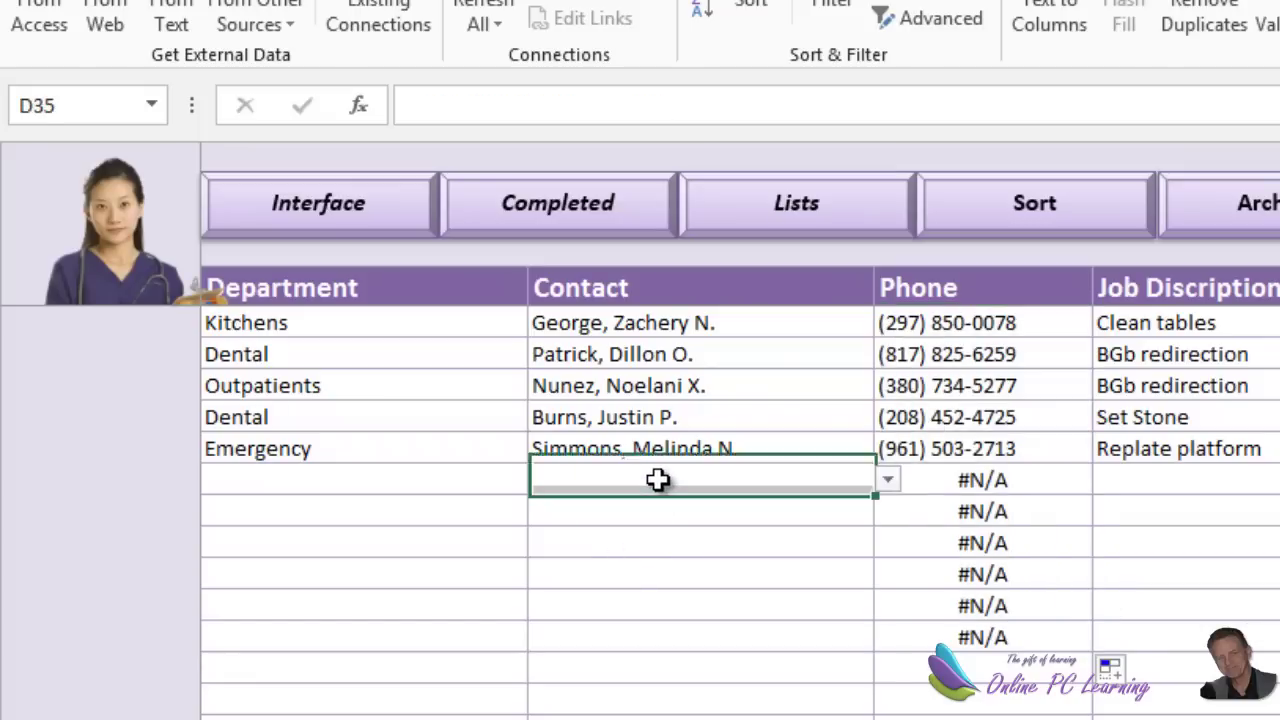
{"action": "left_click", "coordinate": [1020, 477]}
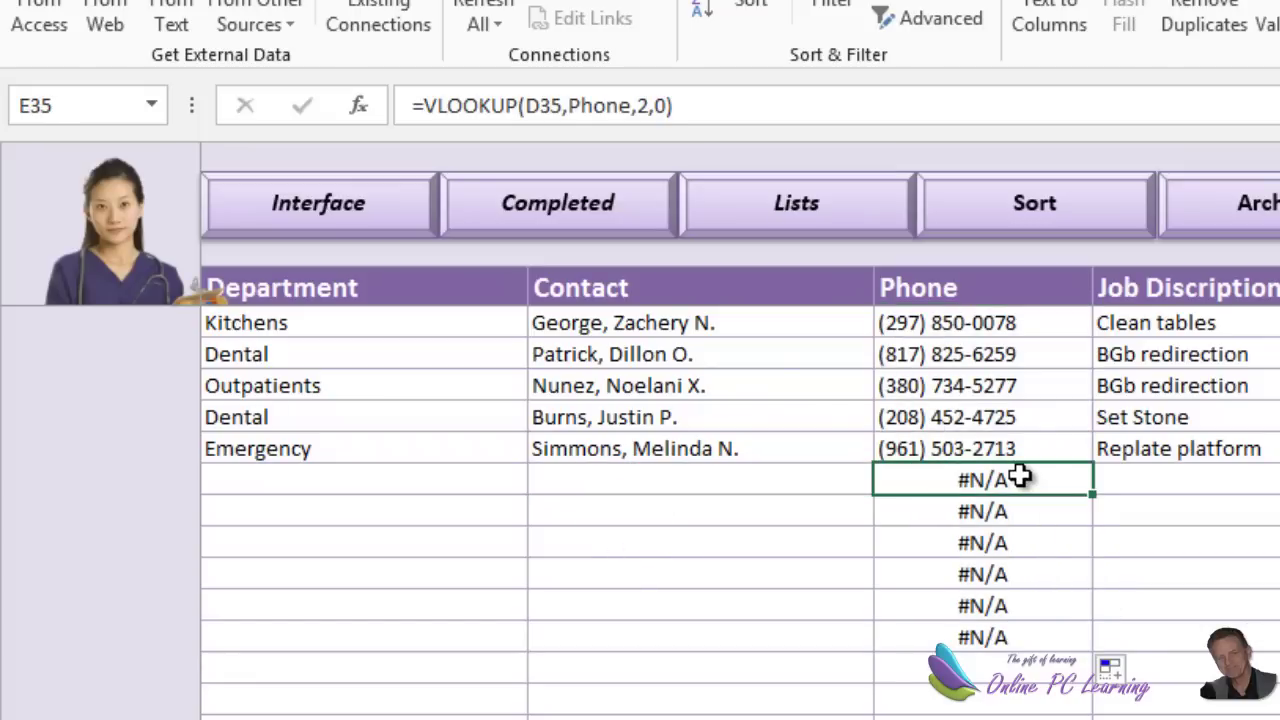
{"action": "scroll", "coordinate": [1020, 477], "scroll_direction": "up", "scroll_amount": 8}
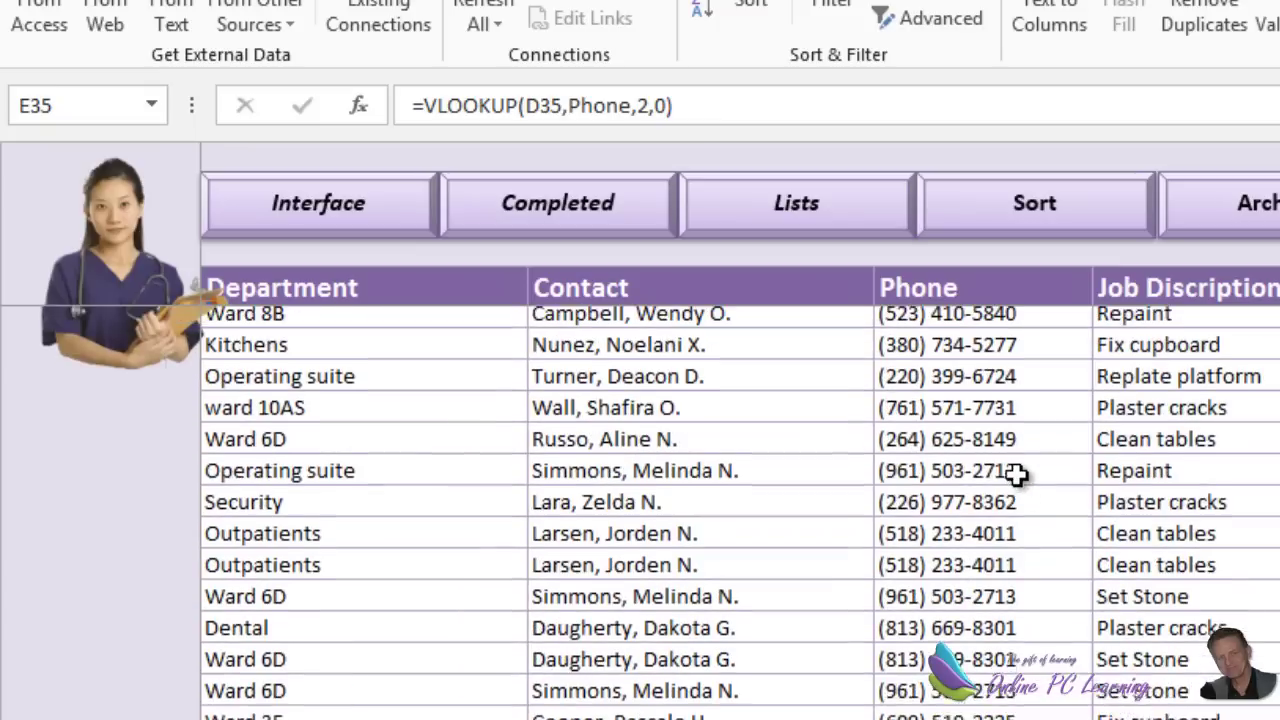
Wrap the VLOOKUP in the first task's Phone cell E6 in an ISNA test as the logical test of an IF function
{"action": "left_click", "coordinate": [957, 326]}
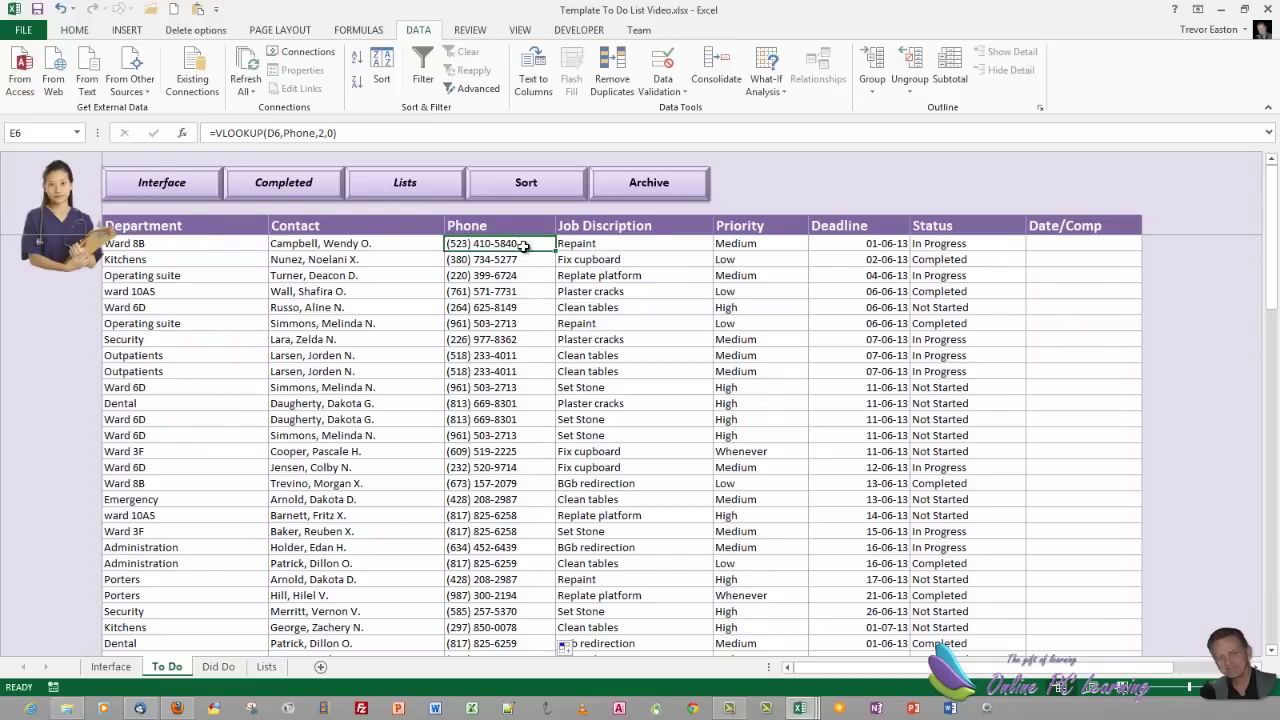
{"action": "double_click", "coordinate": [519, 245]}
{"action": "scroll", "coordinate": [560, 322], "scroll_direction": "down", "scroll_amount": 4}
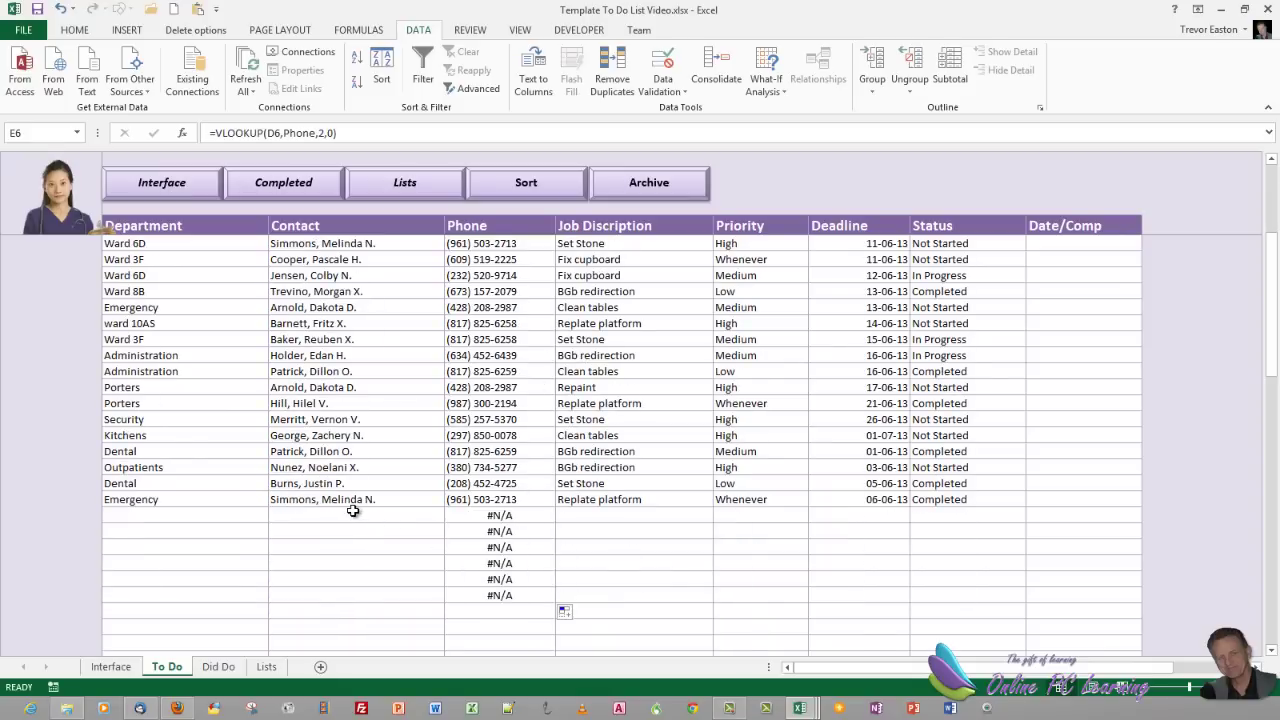
{"action": "scroll", "coordinate": [493, 437], "scroll_direction": "up", "scroll_amount": 3}
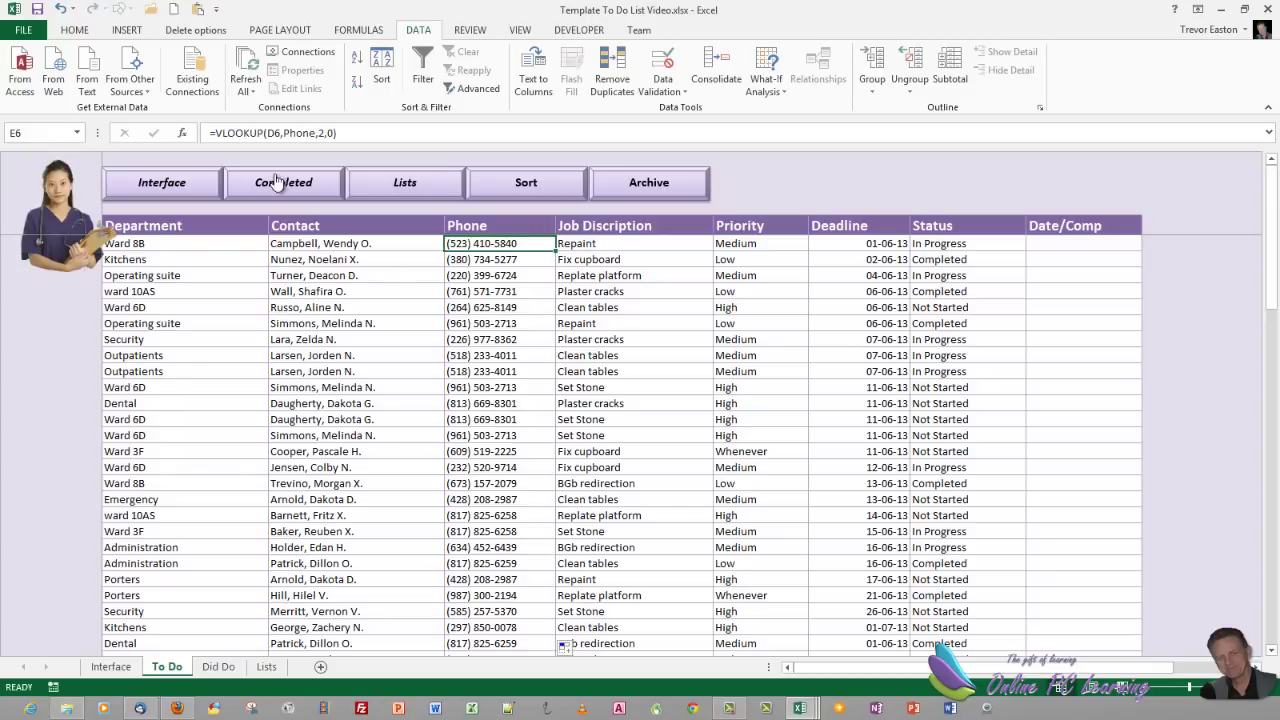
{"action": "left_click", "coordinate": [213, 133]}
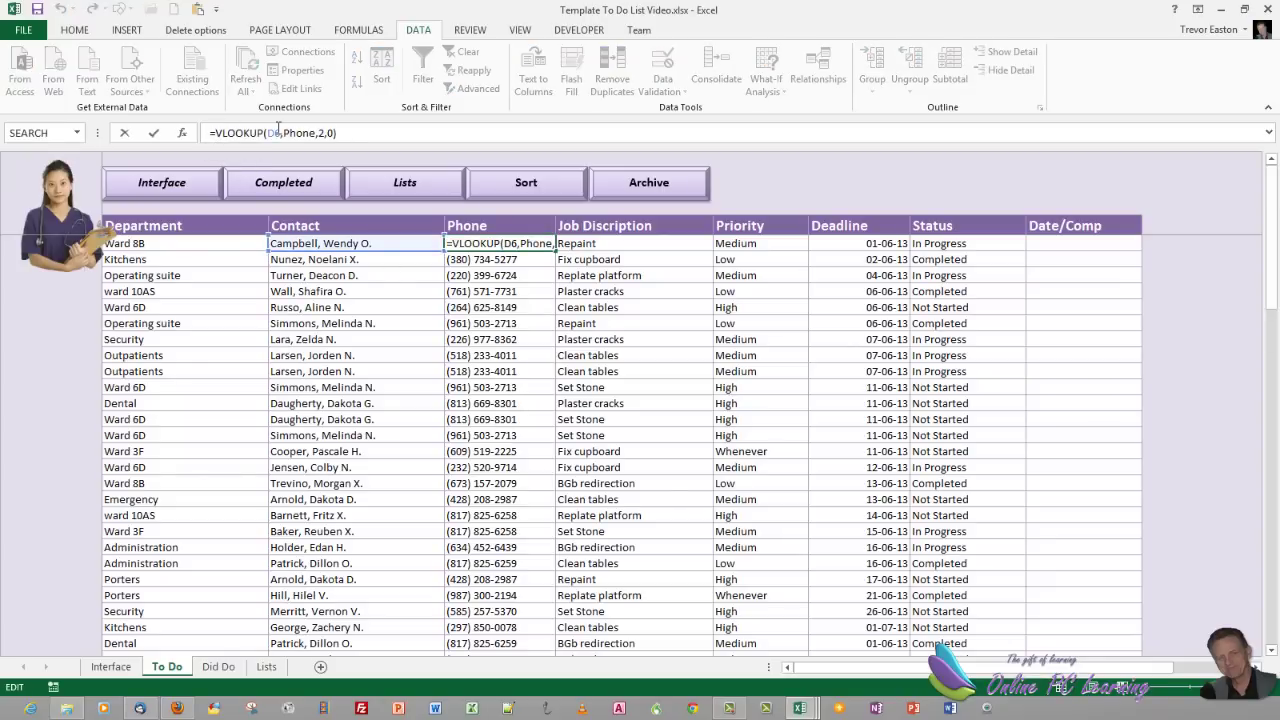
{"action": "type", "text": "if("}
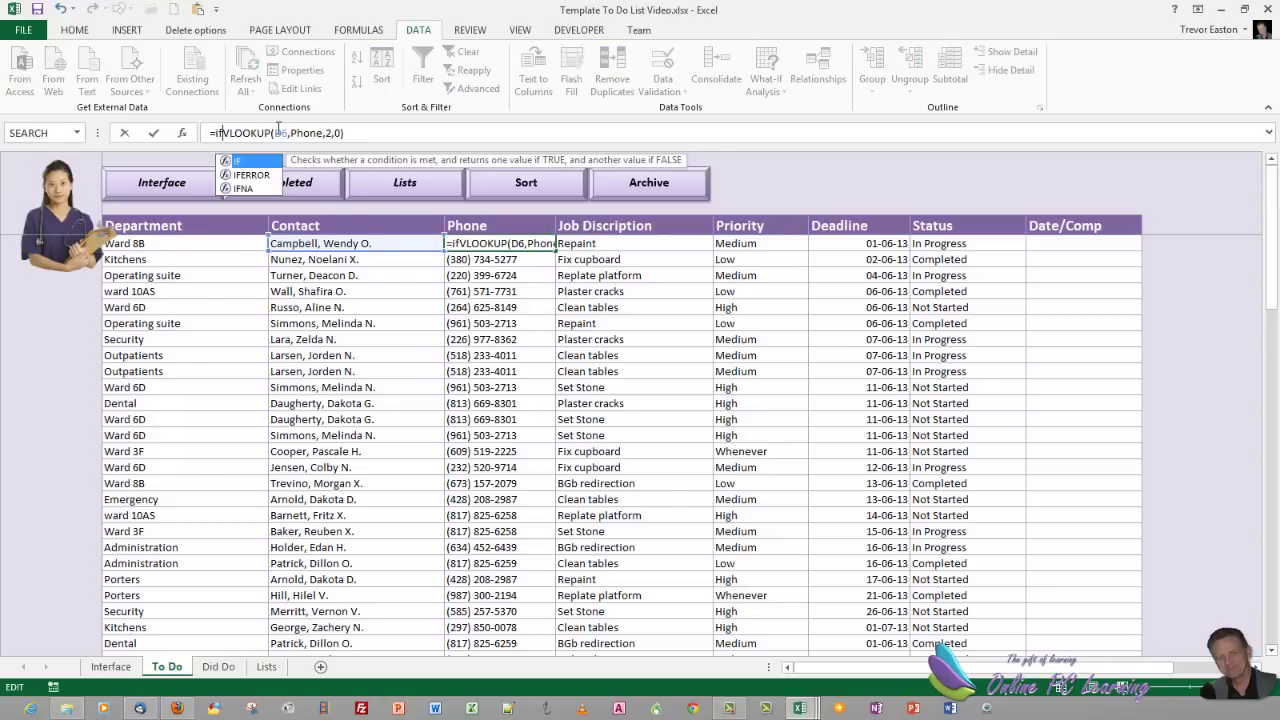
{"action": "type", "text": "is"}
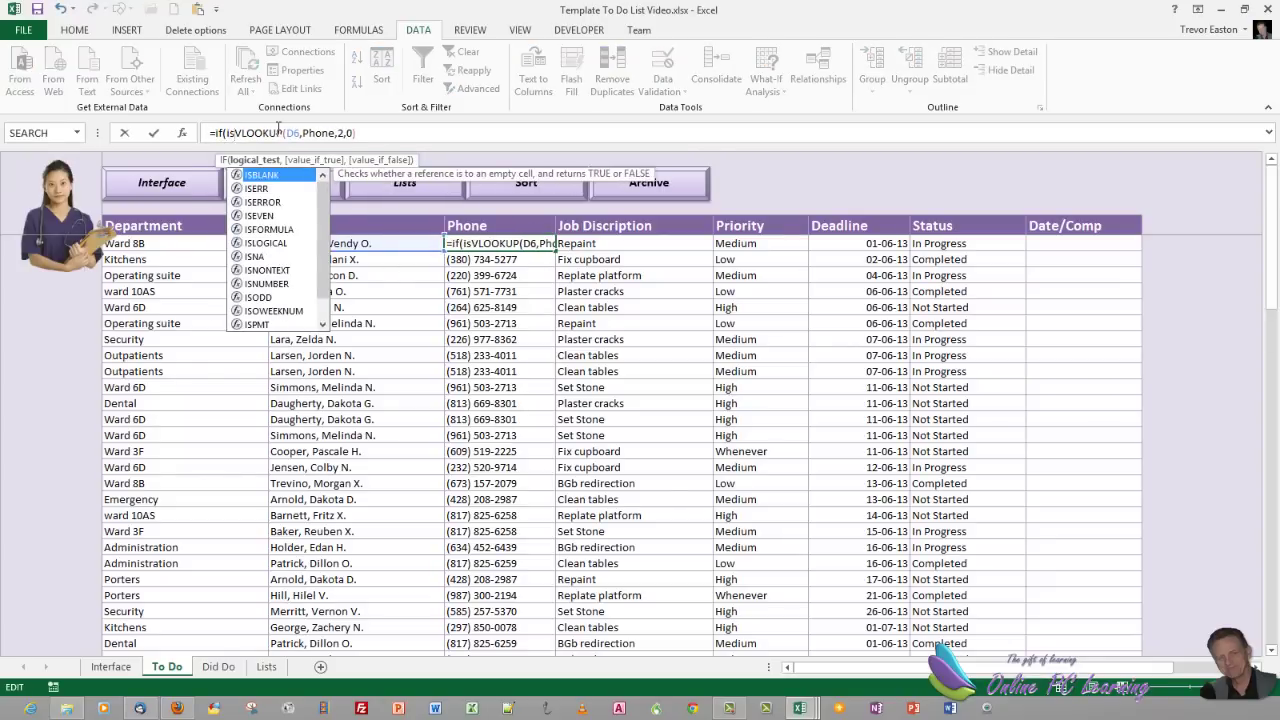
{"action": "type", "text": "na"}
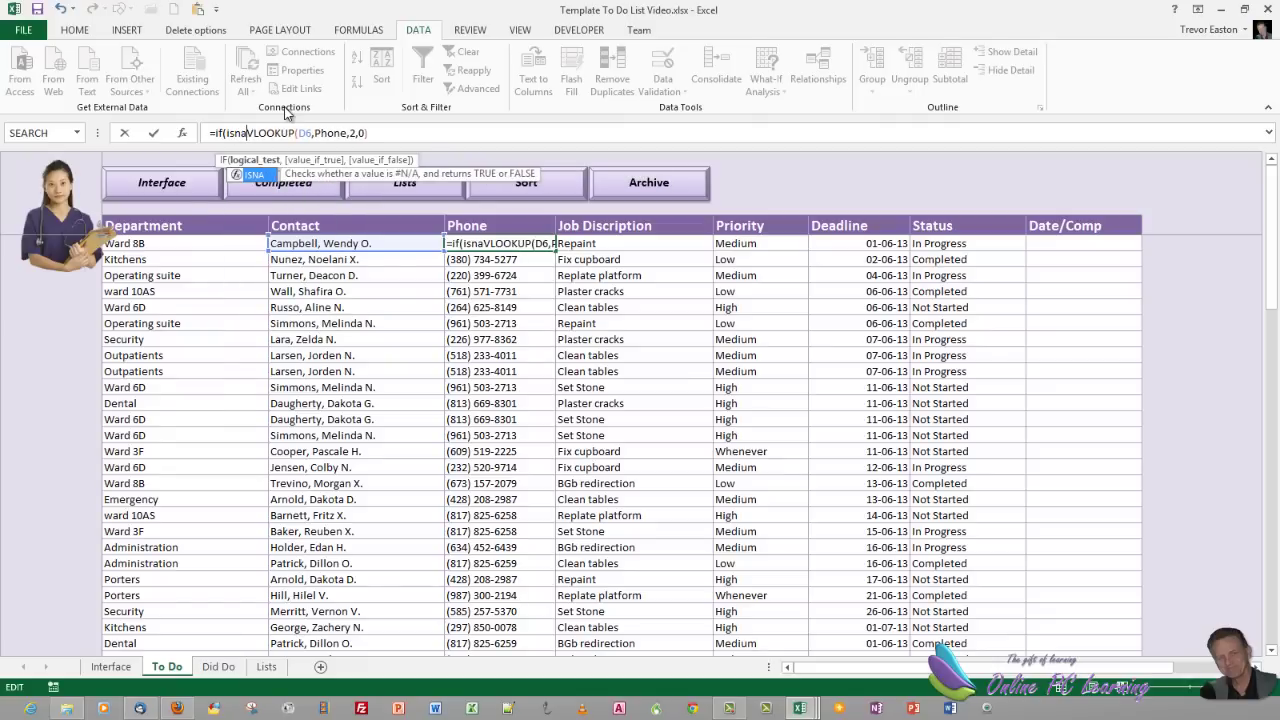
{"action": "type", "text": "("}
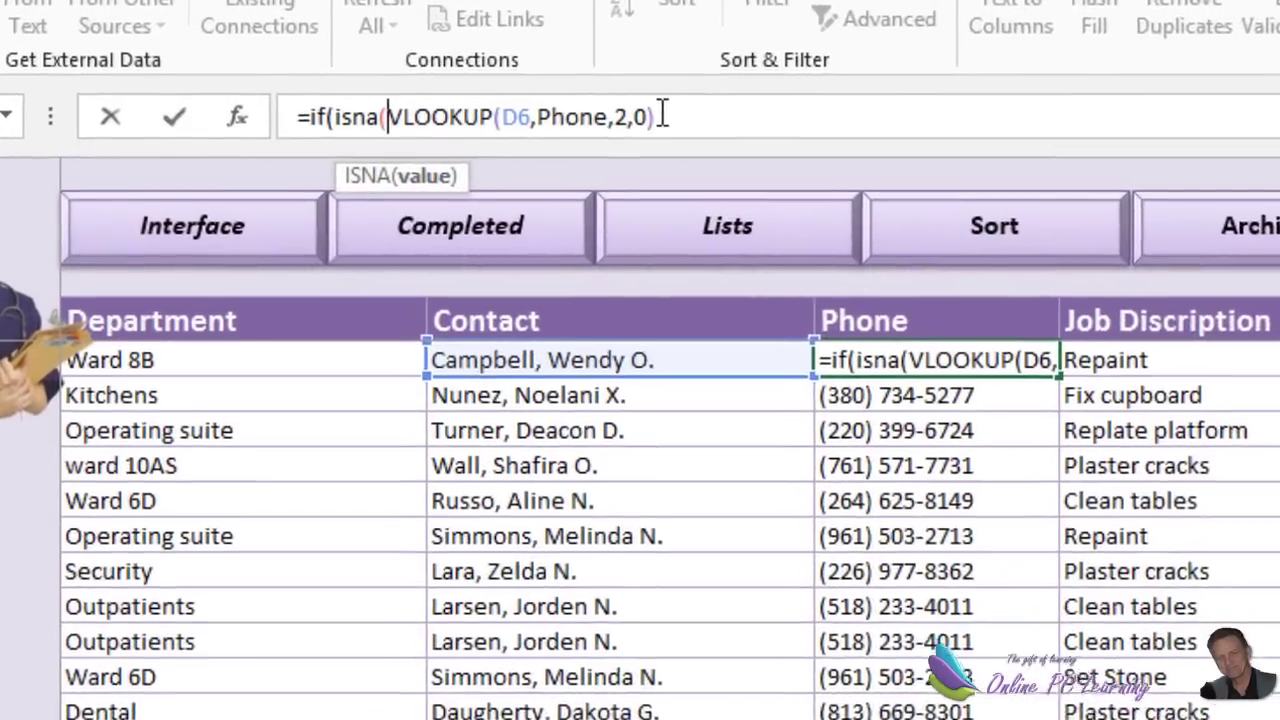
{"action": "left_click", "coordinate": [565, 118]}
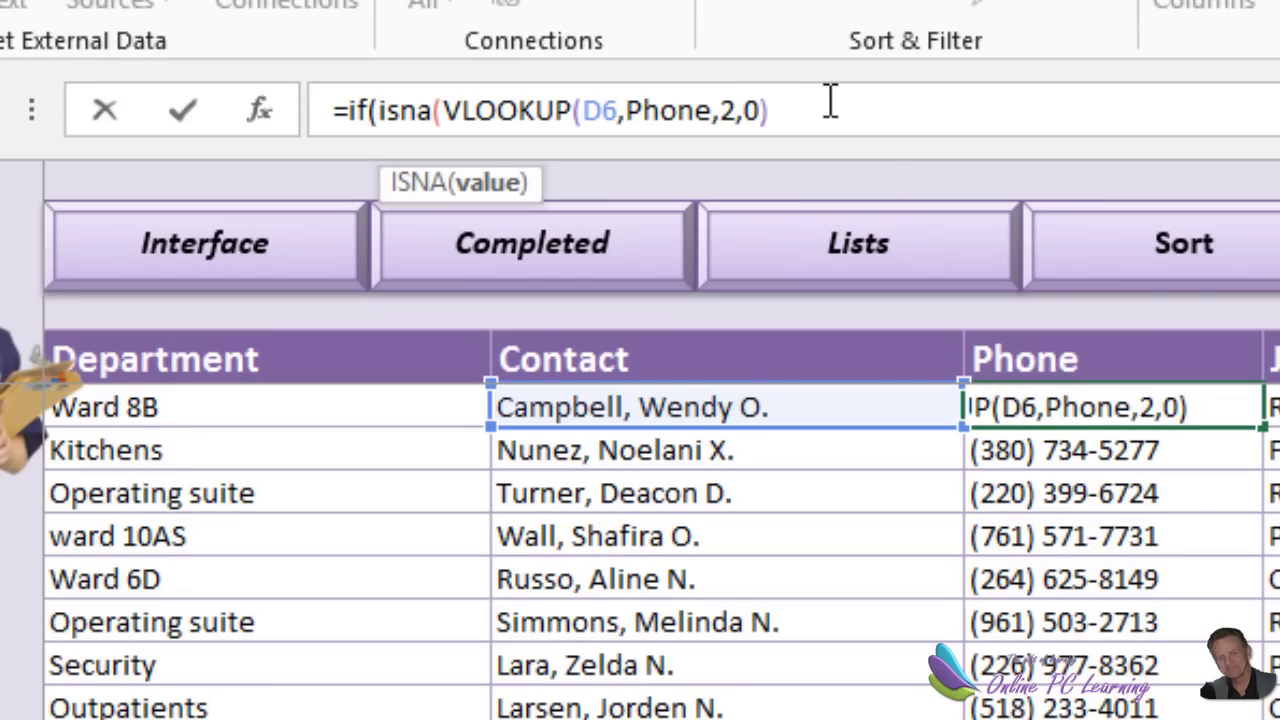
{"action": "type", "text": ")"}
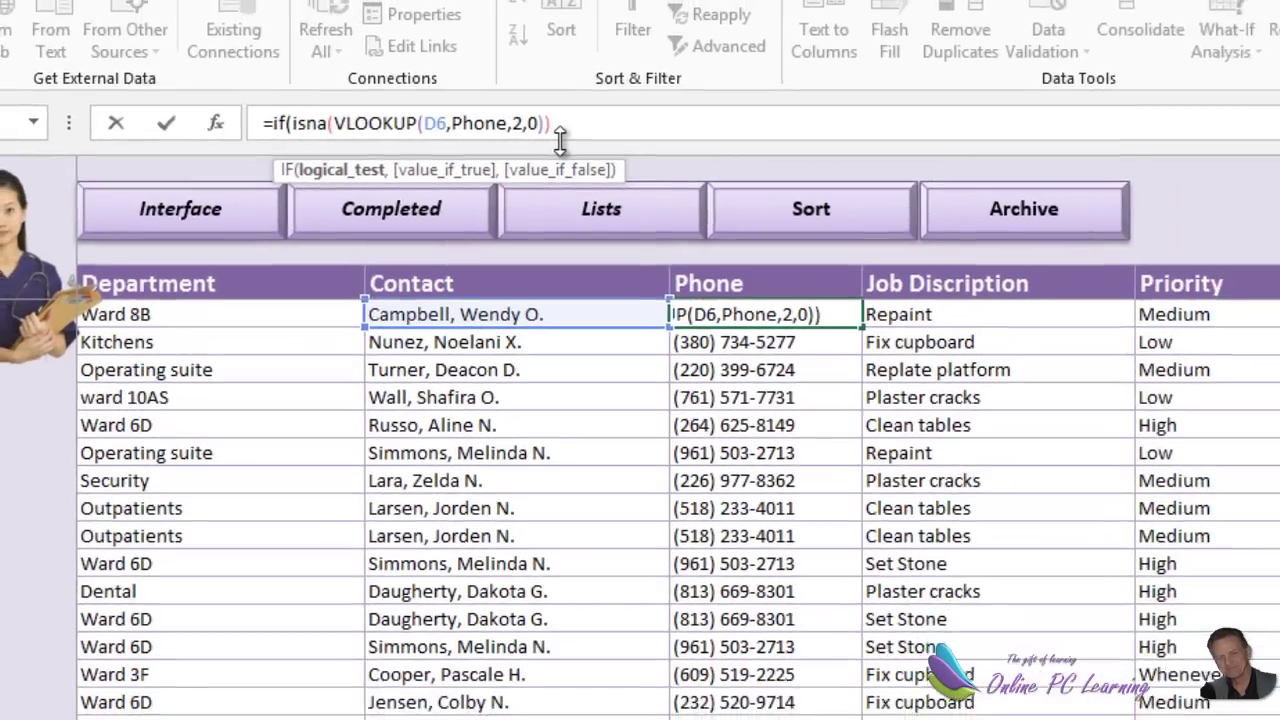
Finish the IF formula in E6 with "" as the true value and a copy of VLOOKUP(D6,Phone,2,0) as the false value
{"action": "type", "text": ","}
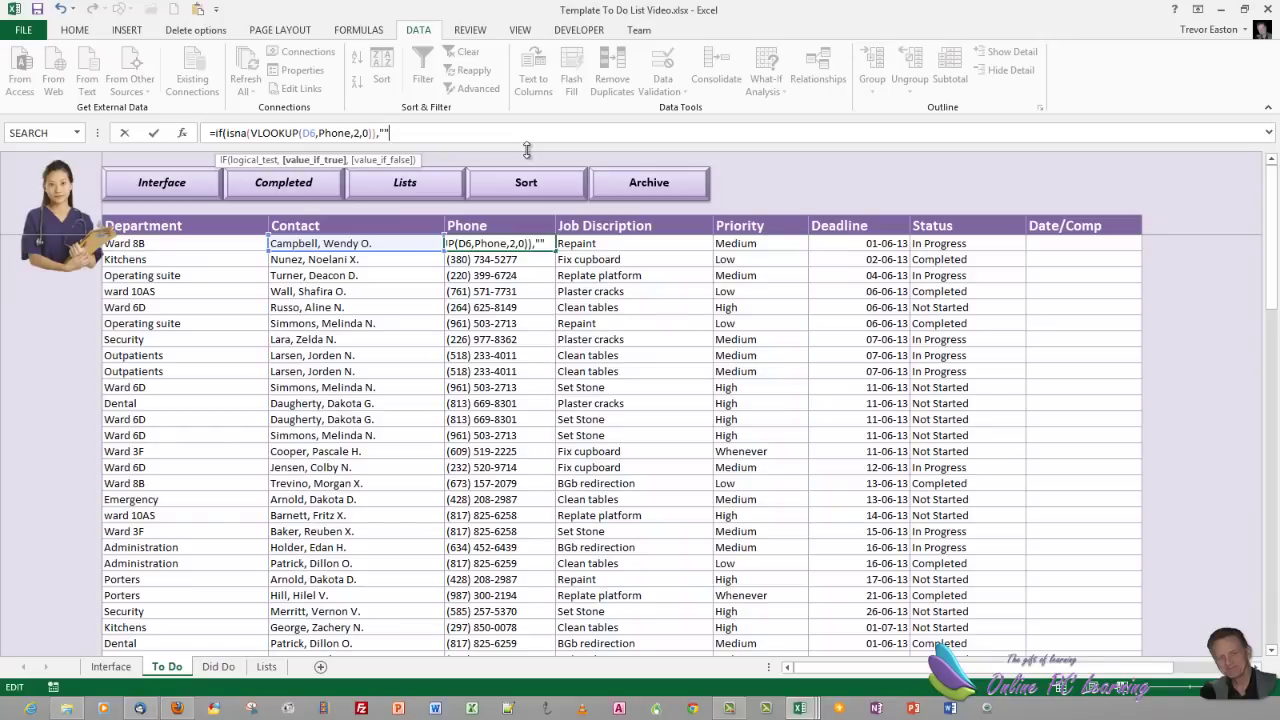
{"action": "type", "text": "\"\","}
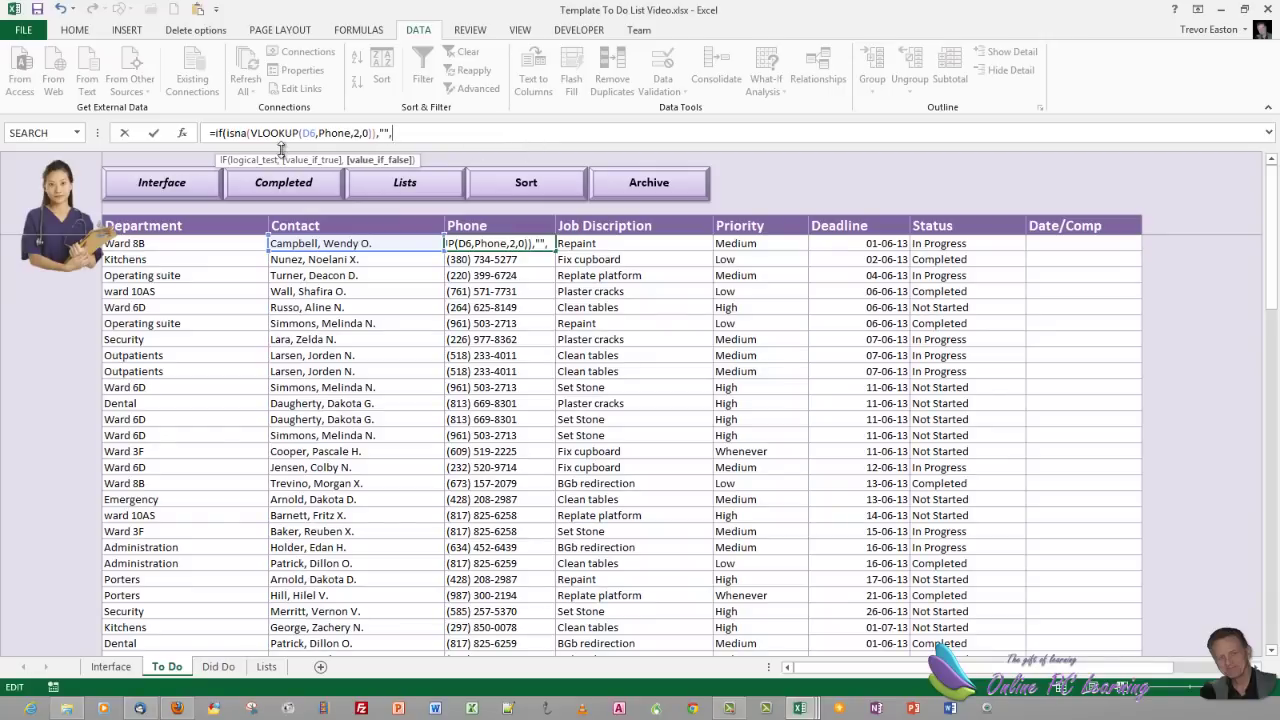
{"action": "left_click_drag", "start_coordinate": [250, 134], "coordinate": [357, 137]}
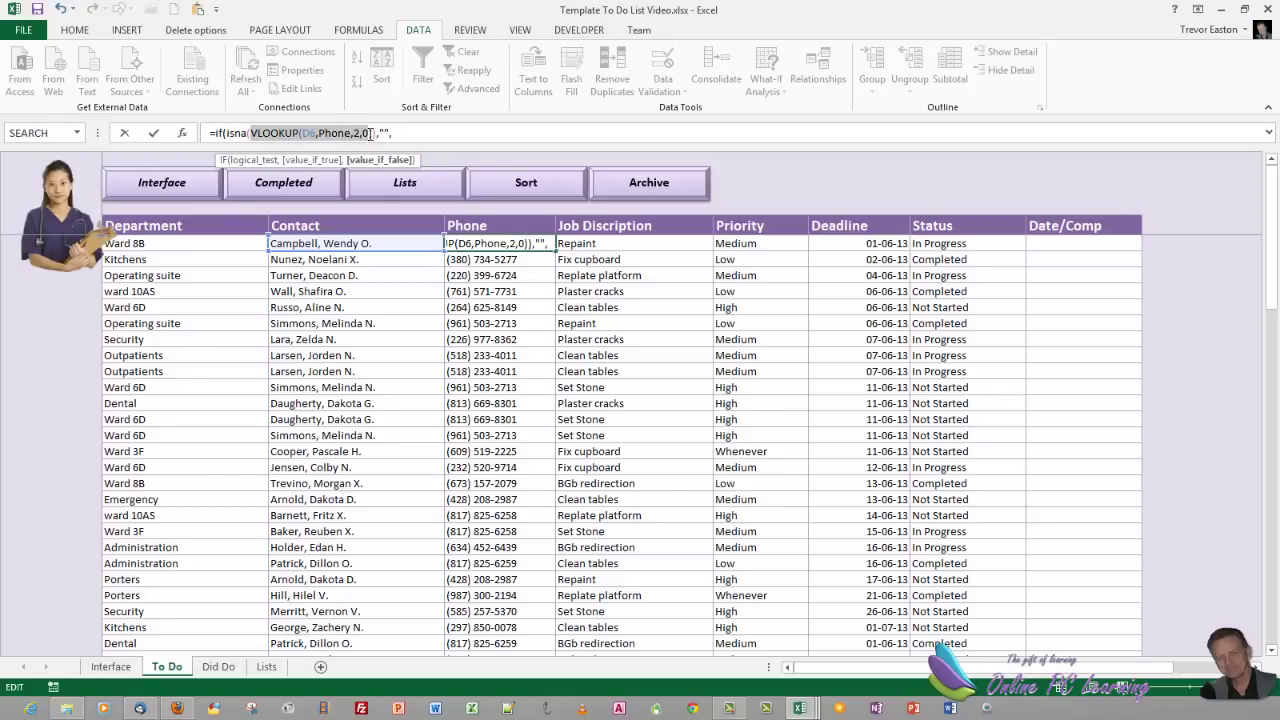
{"action": "right_click", "coordinate": [376, 135]}
{"action": "left_click", "coordinate": [400, 166]}
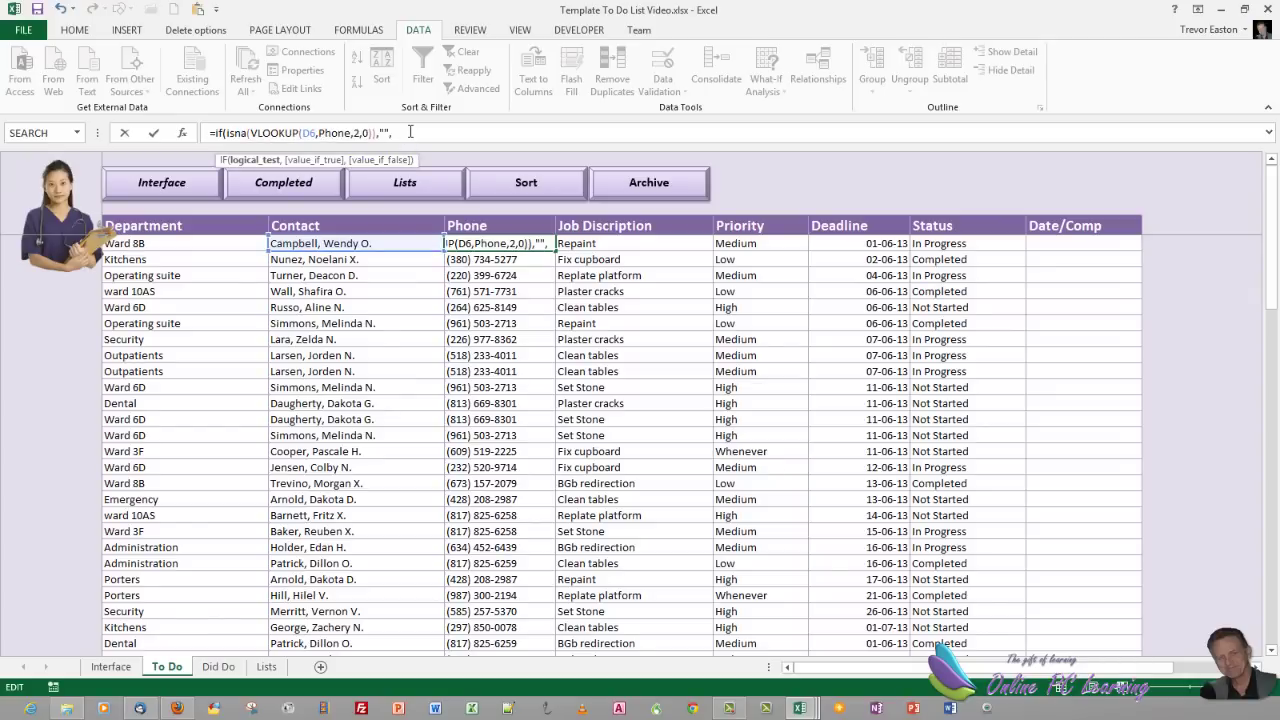
{"action": "right_click", "coordinate": [410, 135]}
{"action": "left_click", "coordinate": [444, 202]}
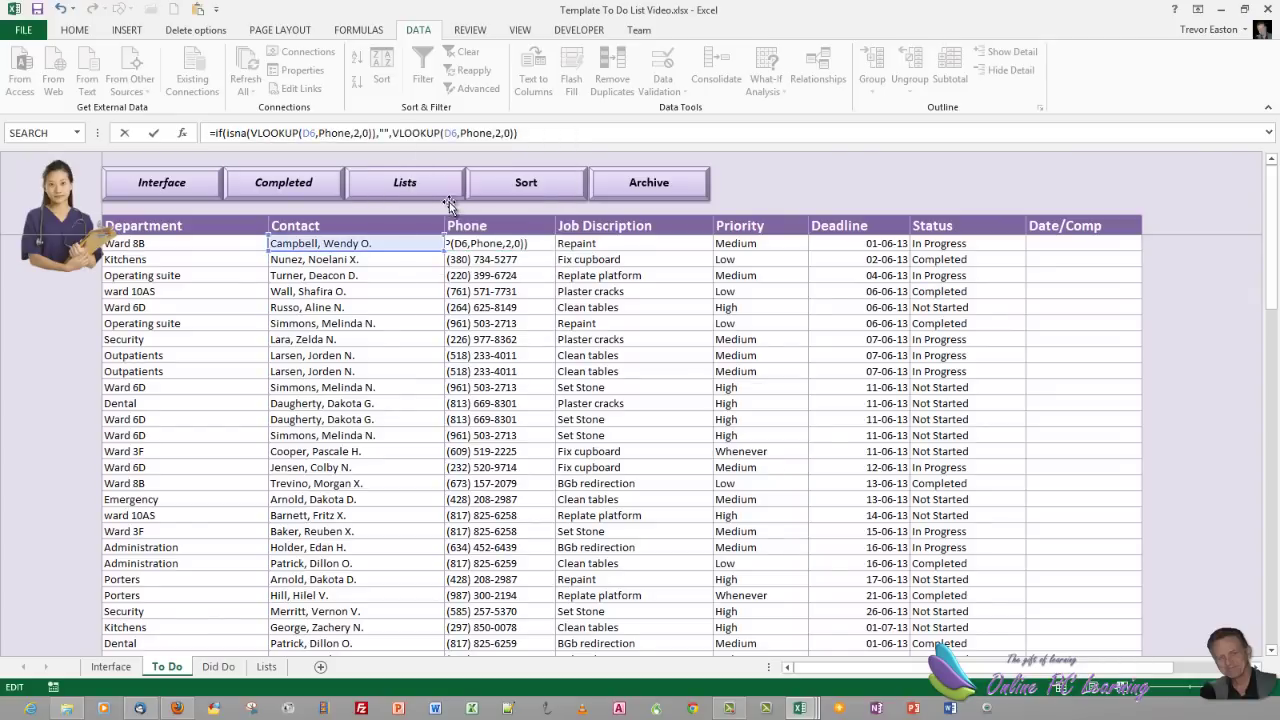
{"action": "key", "text": "Return"}
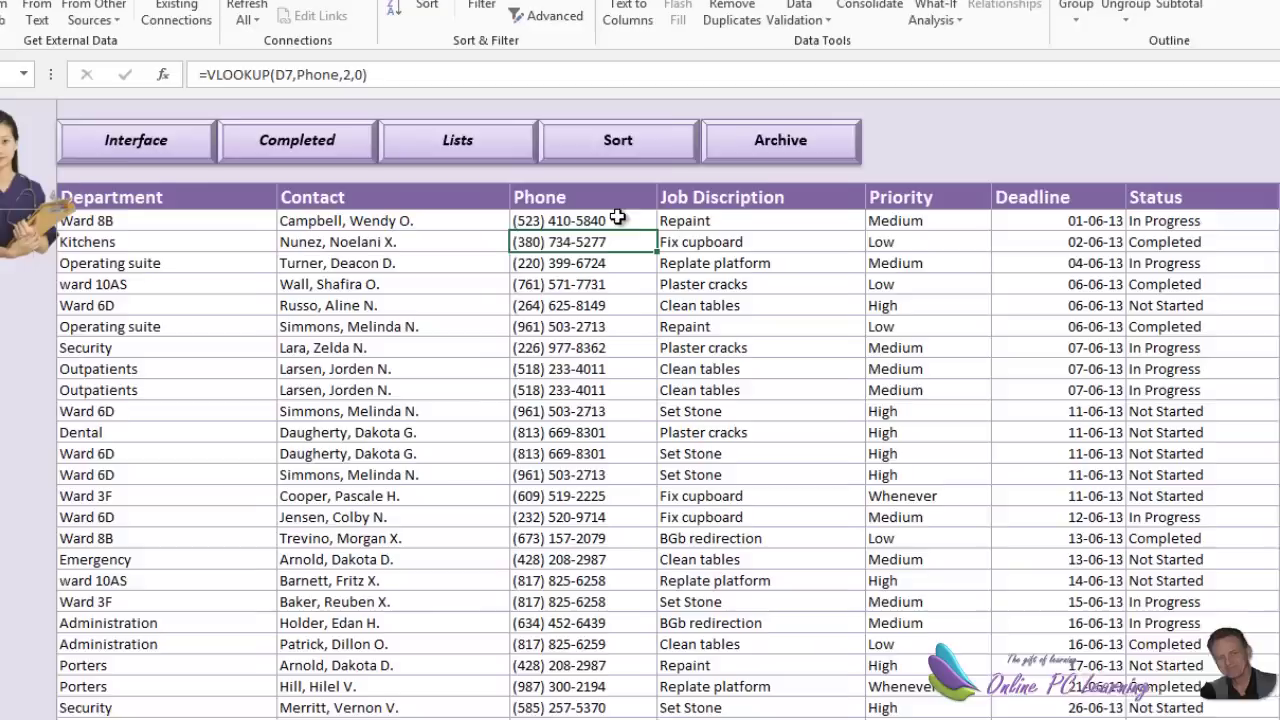
Fill the IF(ISNA) formula from E6 down the Phone column to the table's last row and check it in the first empty row
{"action": "left_click", "coordinate": [618, 218]}
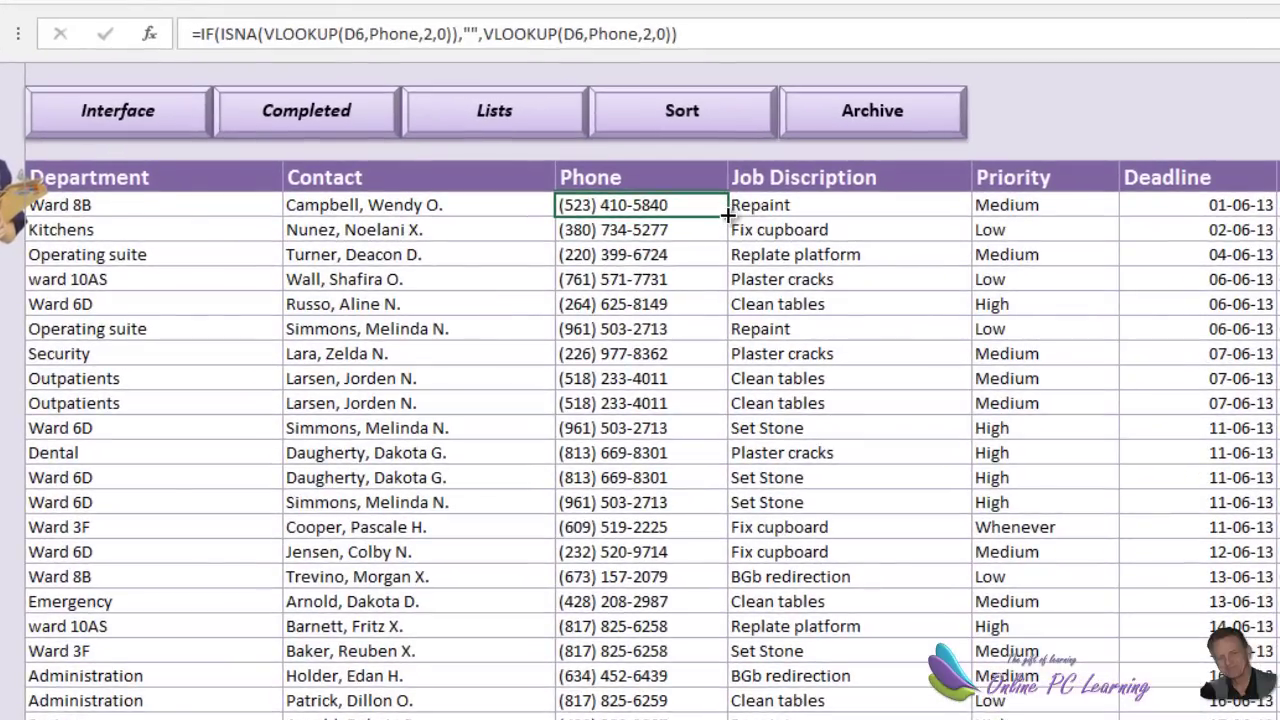
{"action": "left_click_drag", "start_coordinate": [727, 214], "coordinate": [690, 432]}
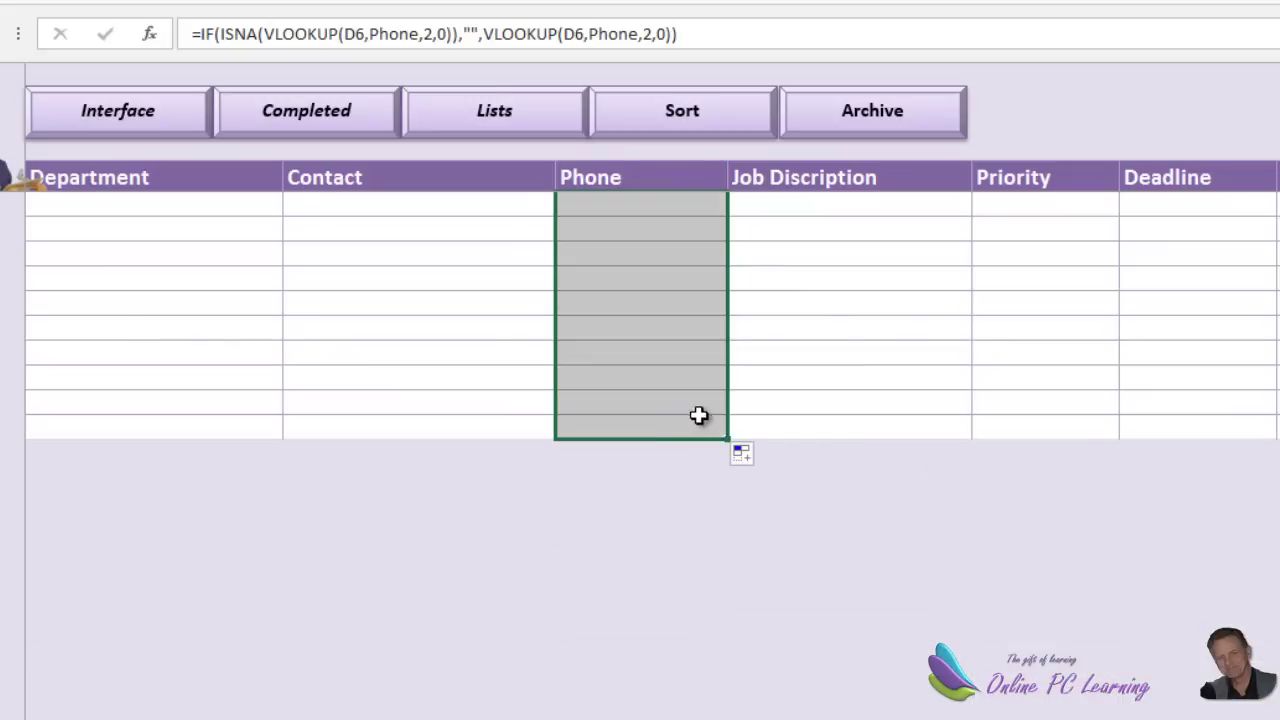
{"action": "scroll", "coordinate": [803, 329], "scroll_direction": "up", "scroll_amount": 10}
{"action": "scroll", "coordinate": [669, 648], "scroll_direction": "down", "scroll_amount": 8}
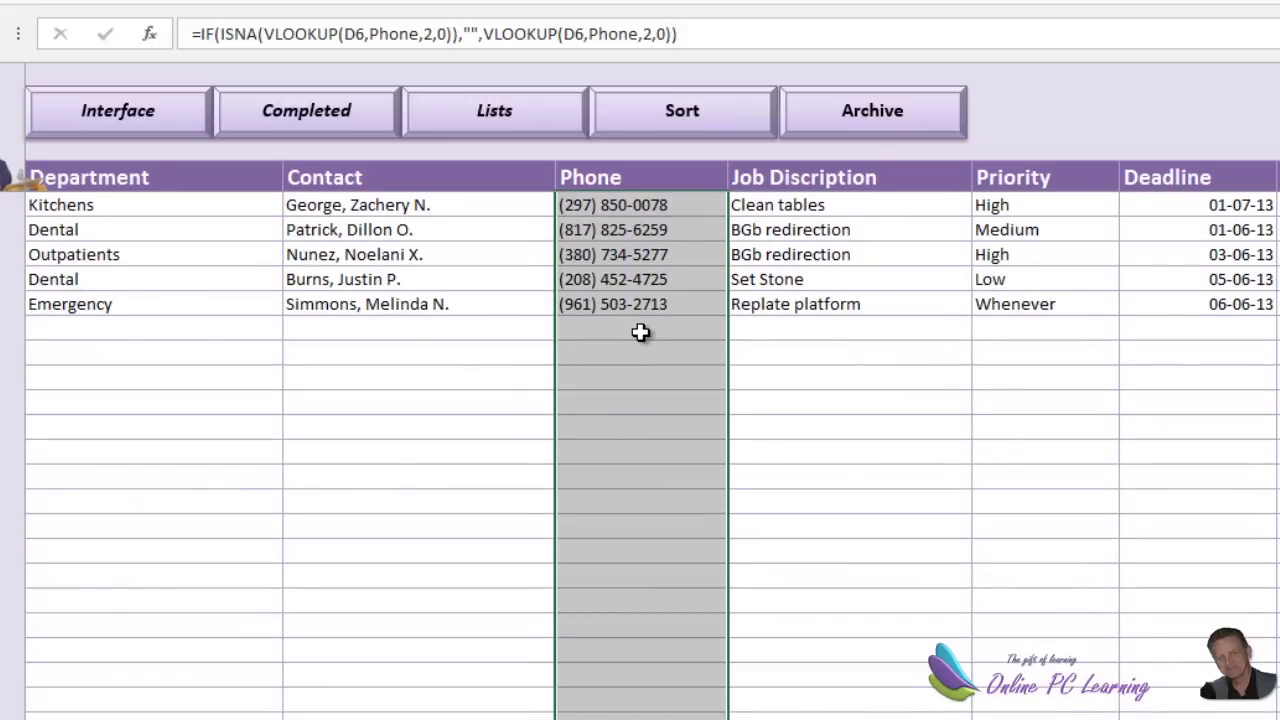
{"action": "left_click", "coordinate": [640, 332]}
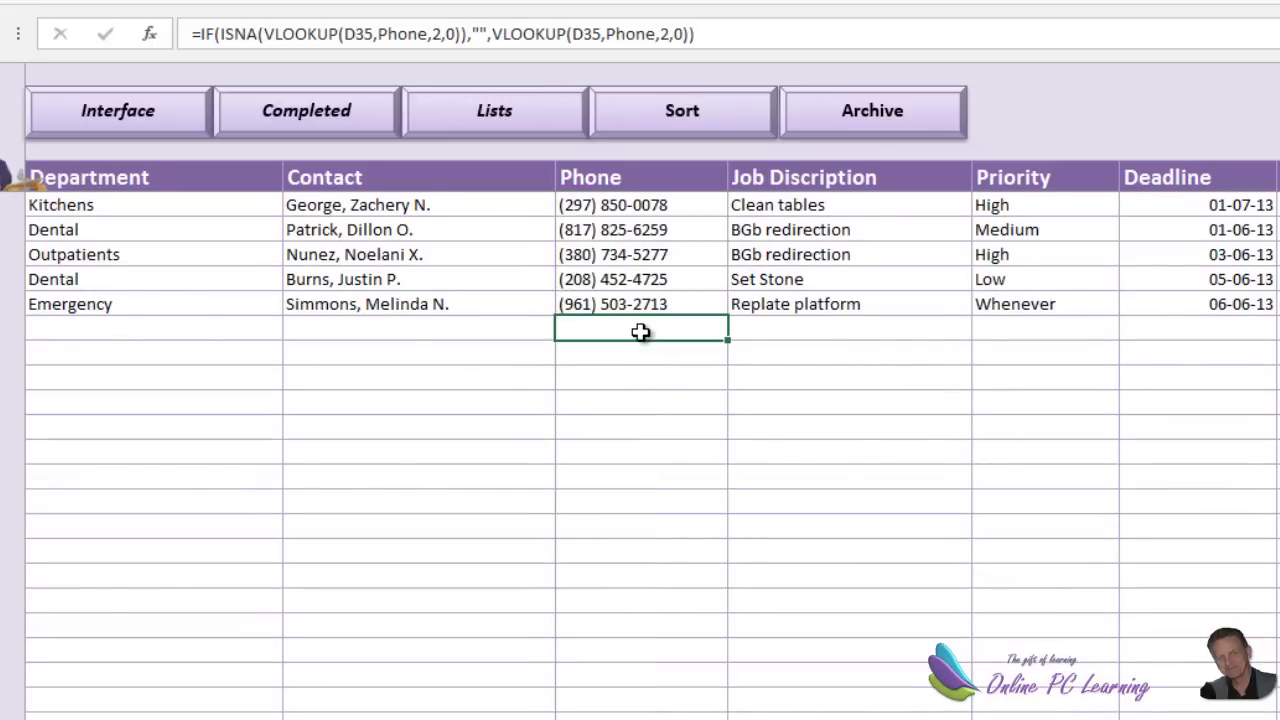
{"action": "scroll", "coordinate": [642, 331], "scroll_direction": "up", "scroll_amount": 8}
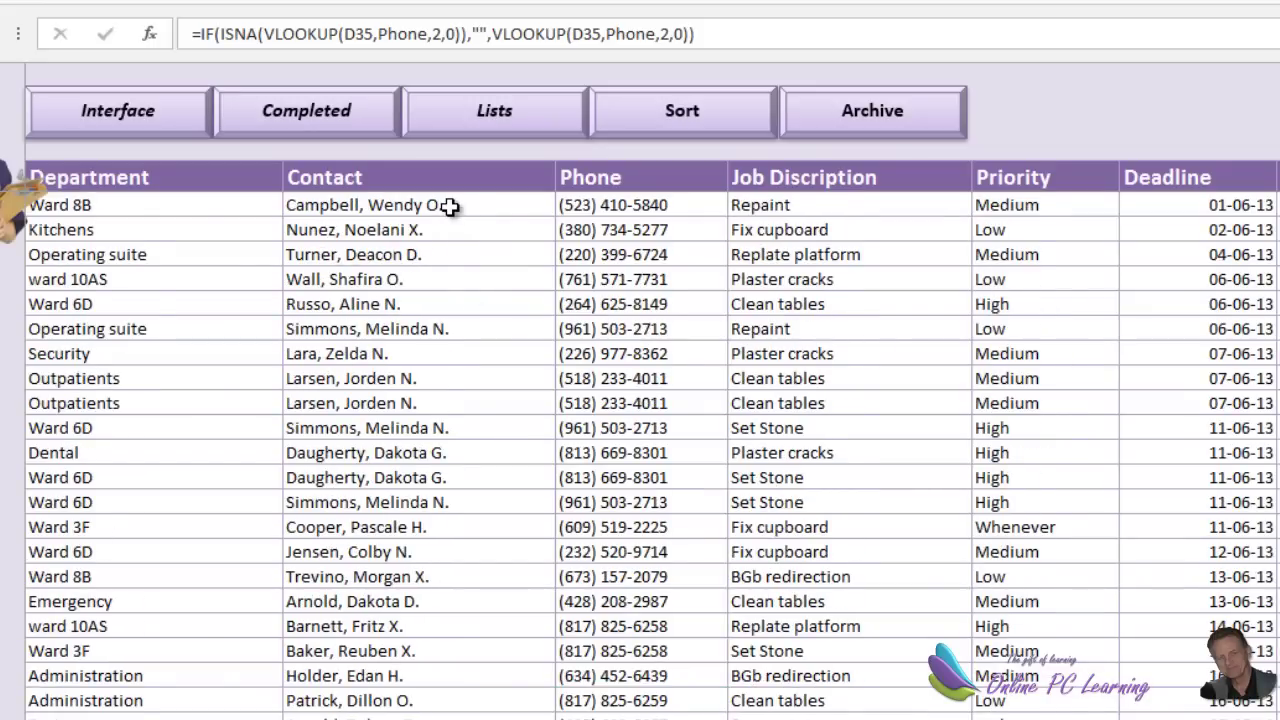
{"action": "key", "text": "Tab"}
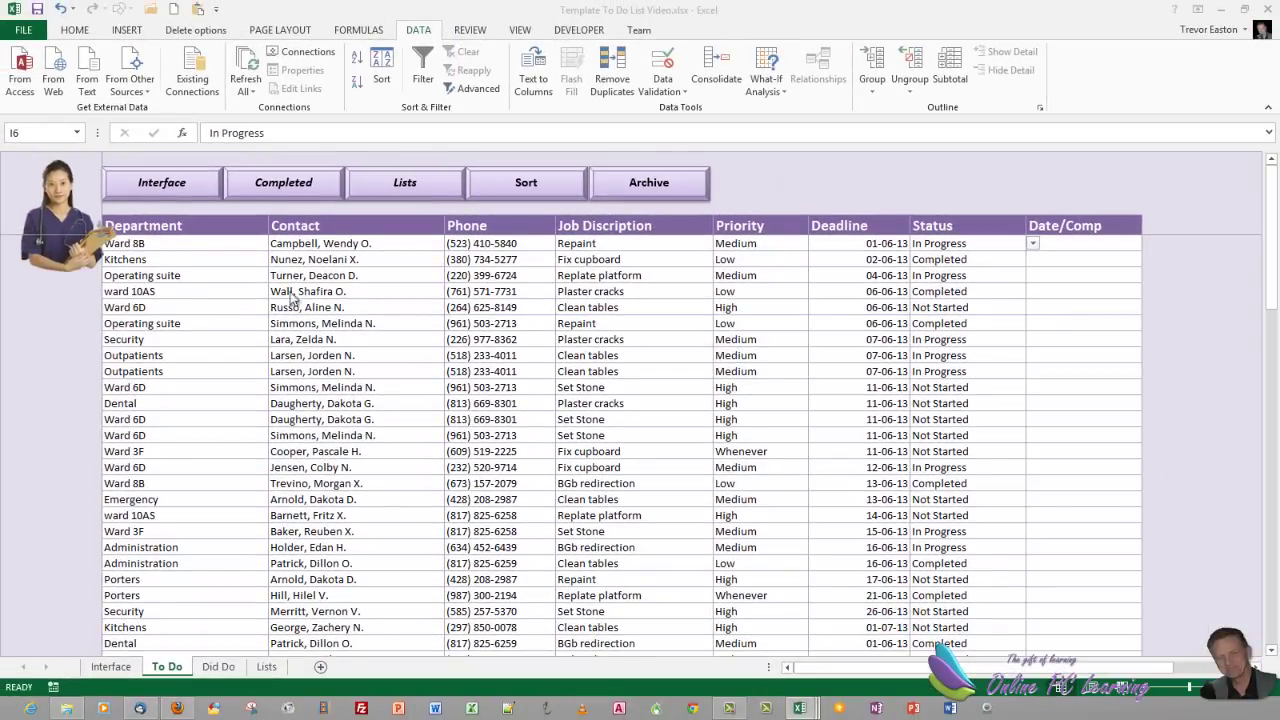
Examine the first task's cells from Department to Priority and the different Priority values in the rows below
{"action": "left_click", "coordinate": [211, 243]}
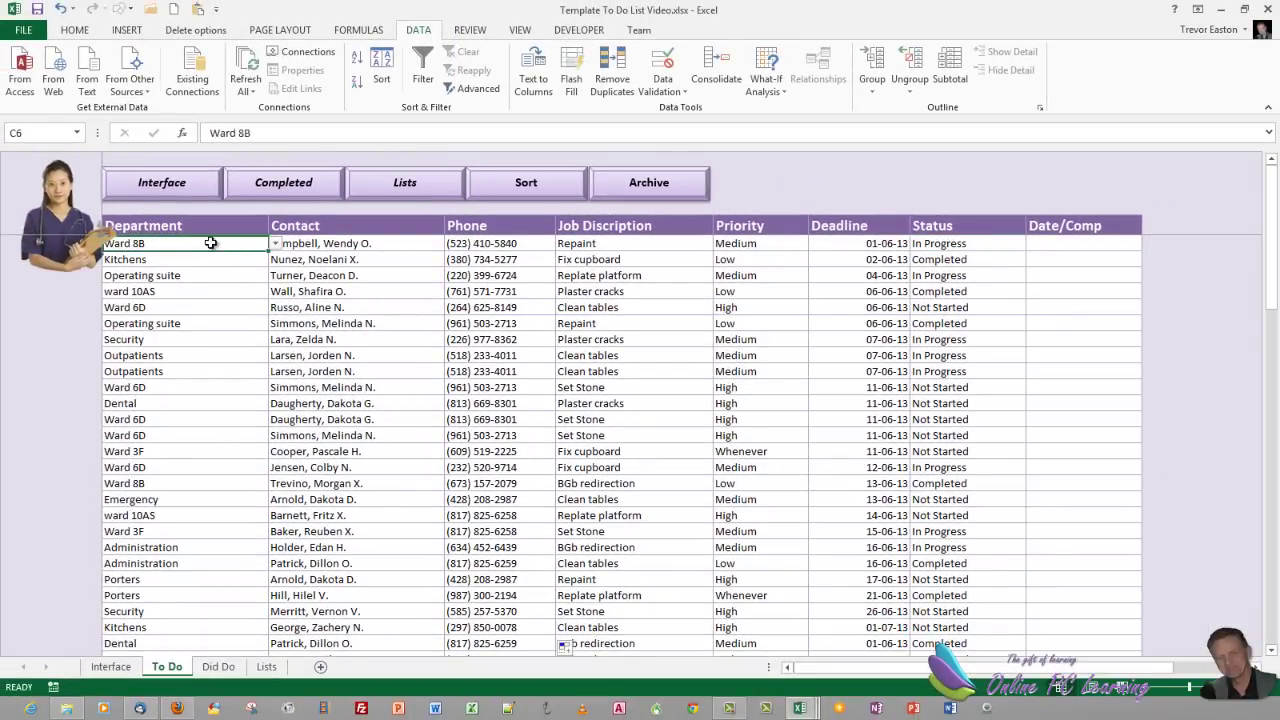
{"action": "left_click_drag", "start_coordinate": [211, 243], "coordinate": [744, 243]}
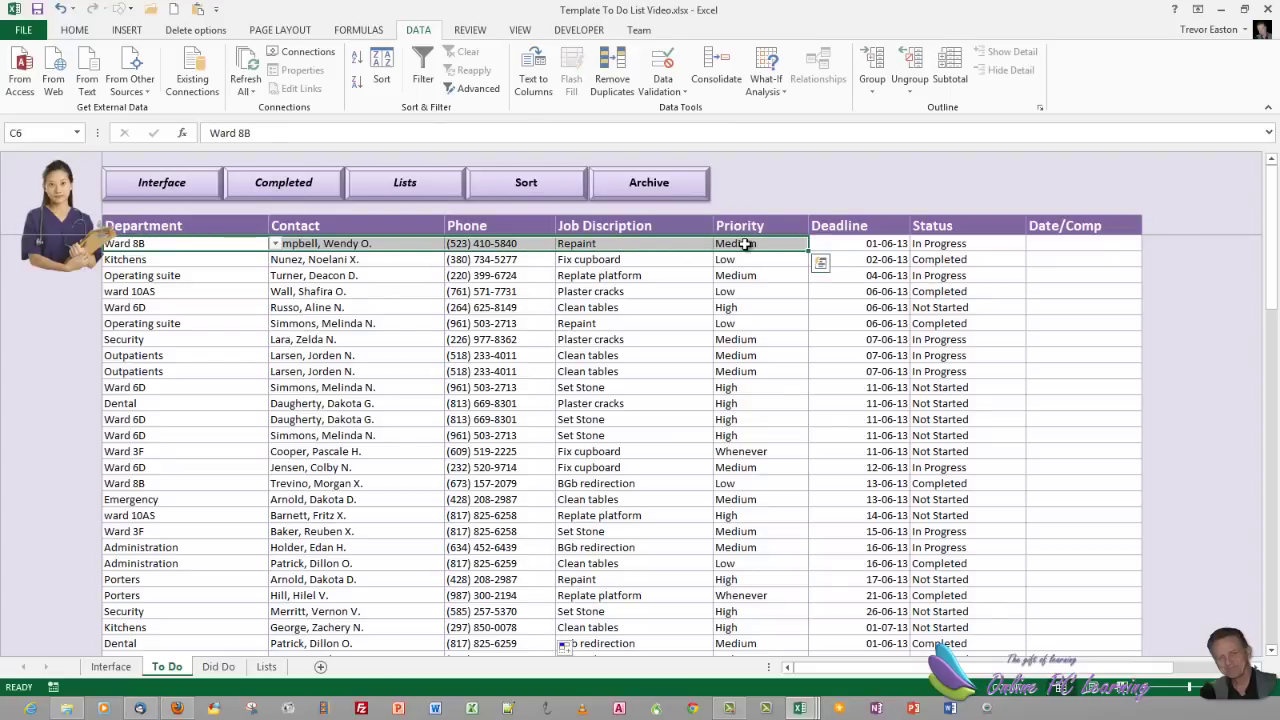
{"action": "left_click", "coordinate": [741, 260]}
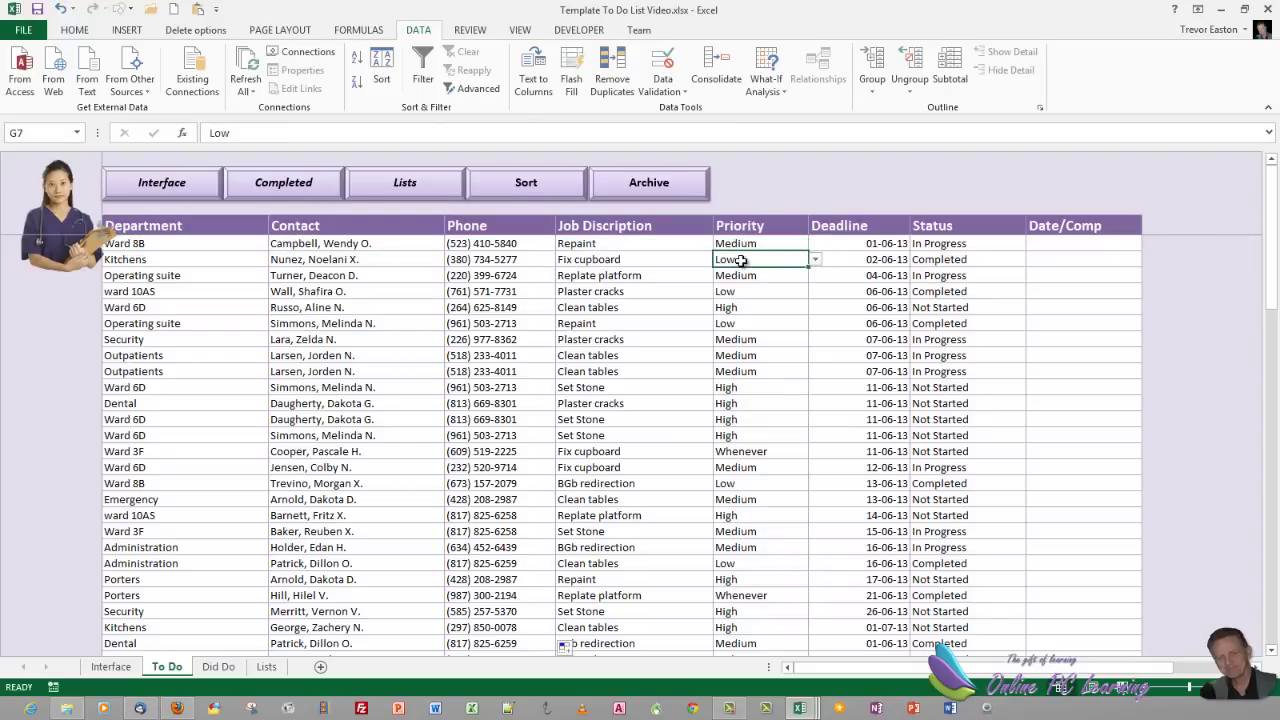
{"action": "left_click", "coordinate": [725, 310]}
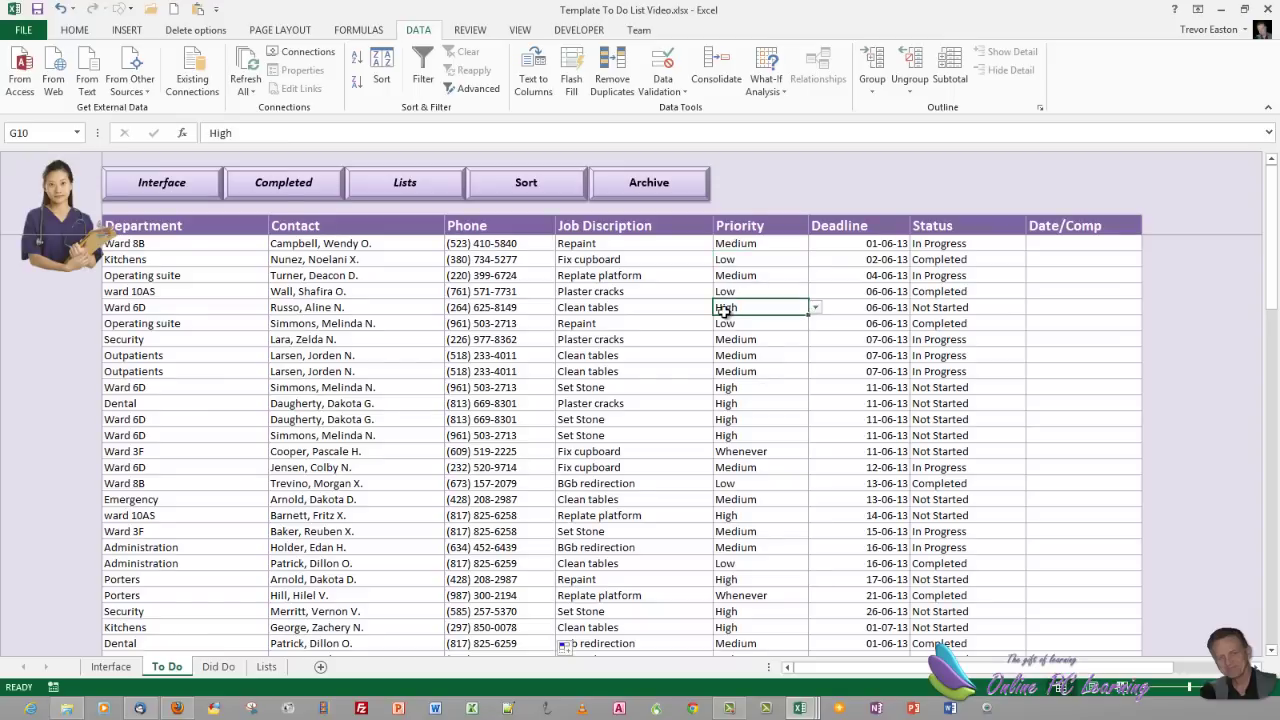
{"action": "left_click", "coordinate": [737, 452]}
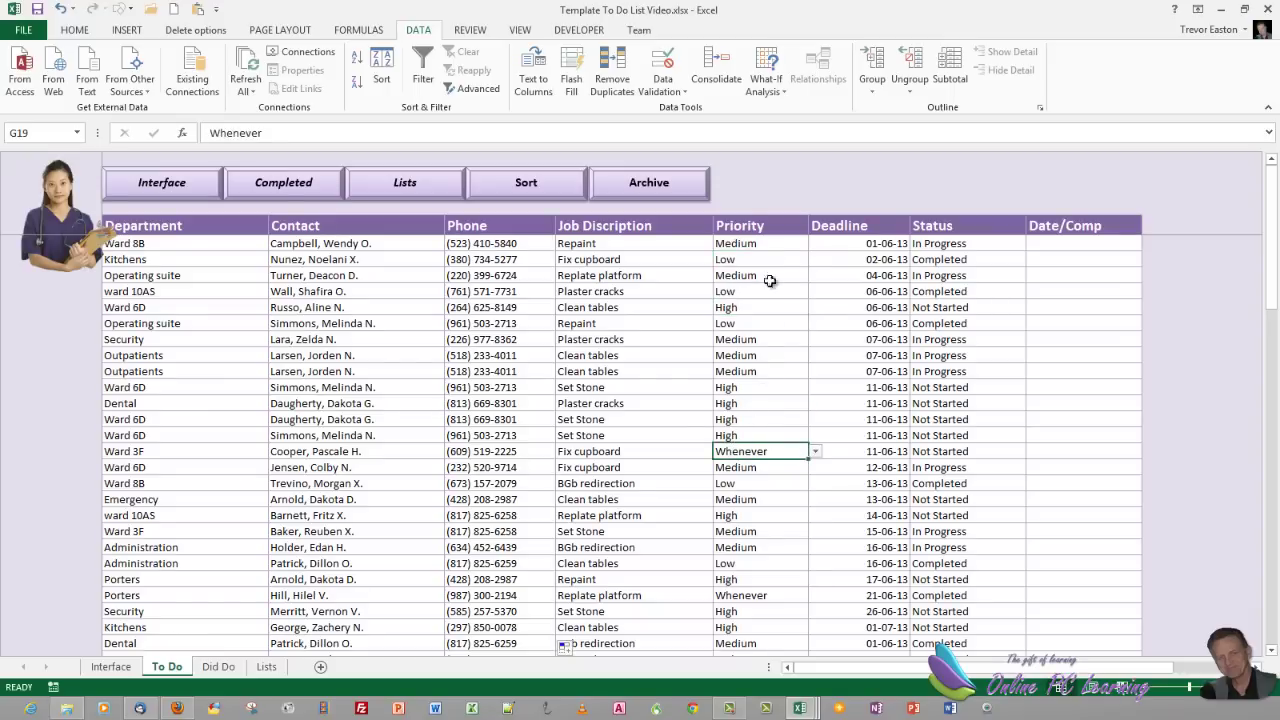
{"action": "left_click", "coordinate": [772, 250]}
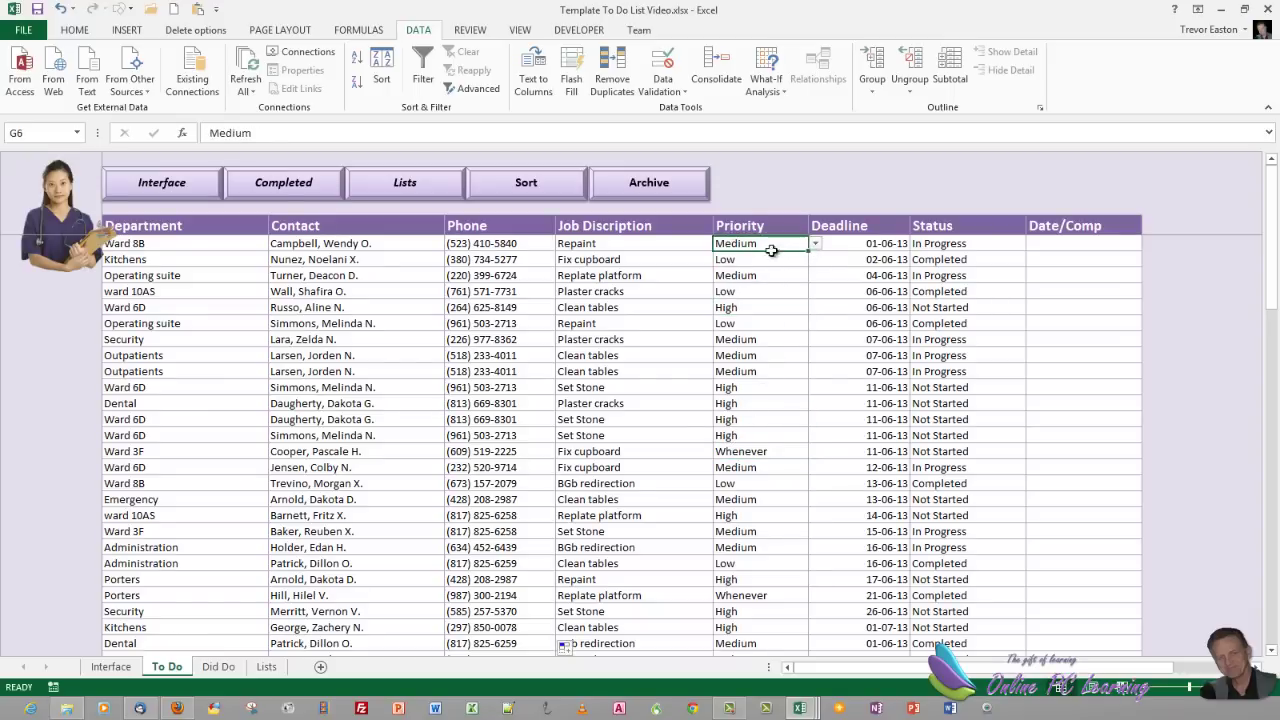
Start a new conditional formatting rule for the first task's cells C6:G6 that uses a formula to determine which cells to format
{"action": "left_click_drag", "start_coordinate": [158, 248], "coordinate": [736, 244]}
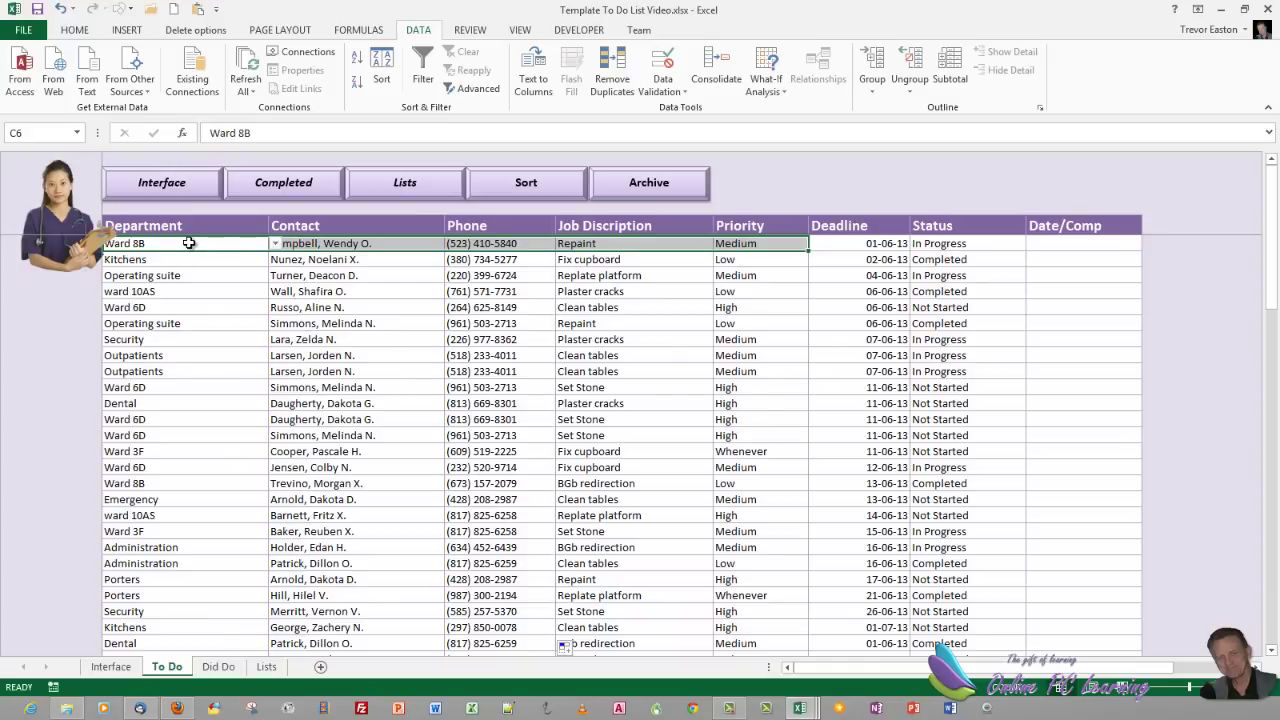
{"action": "left_click", "coordinate": [74, 30]}
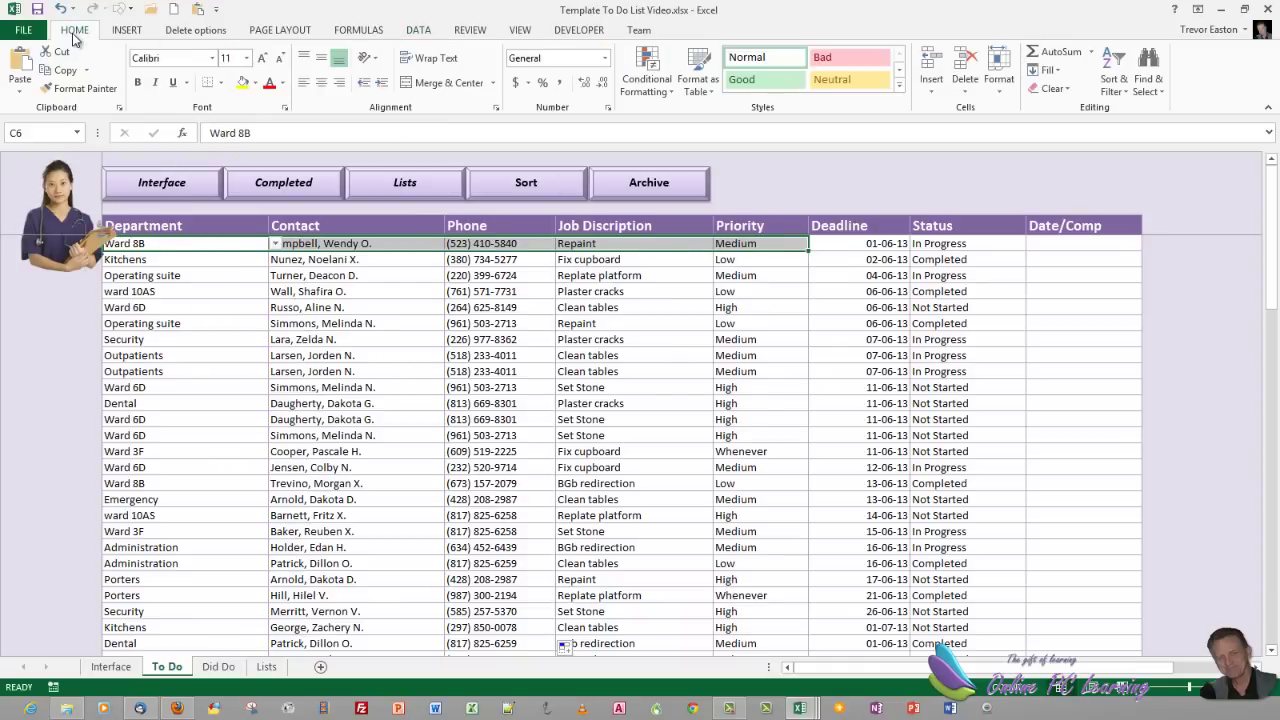
{"action": "left_click", "coordinate": [649, 88]}
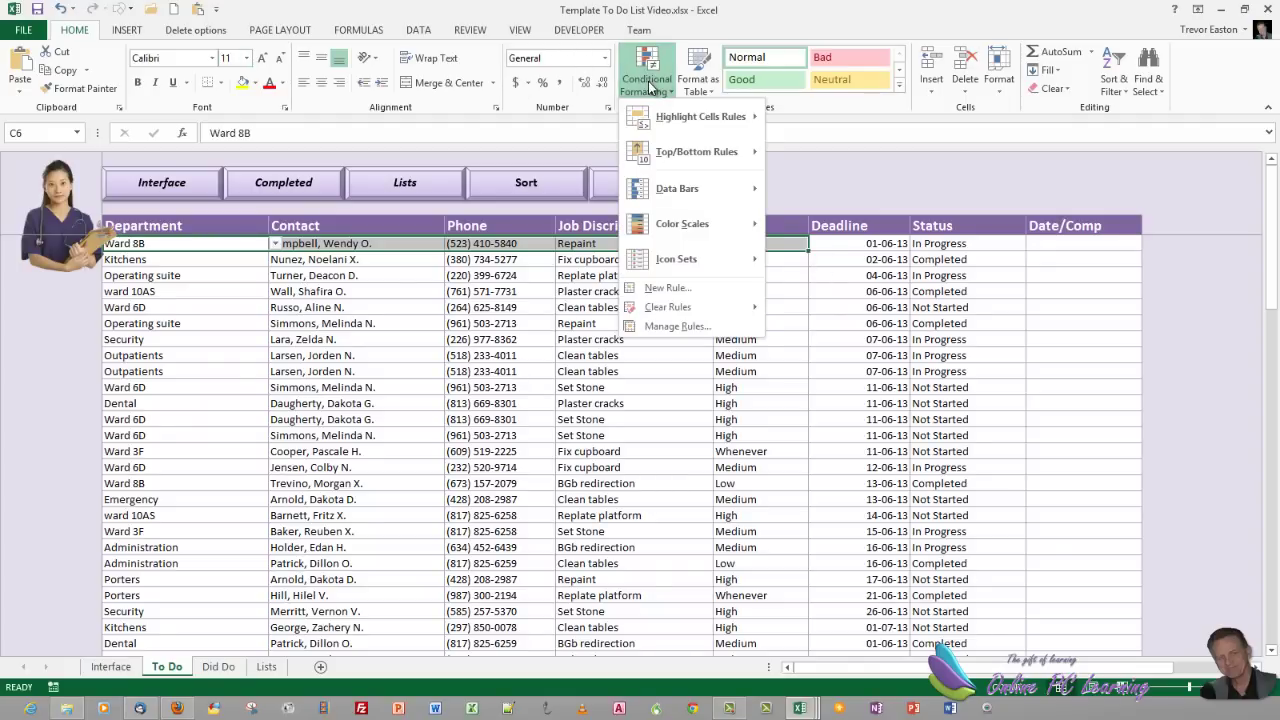
{"action": "left_click", "coordinate": [670, 290]}
{"action": "left_click_drag", "start_coordinate": [825, 177], "coordinate": [428, 271]}
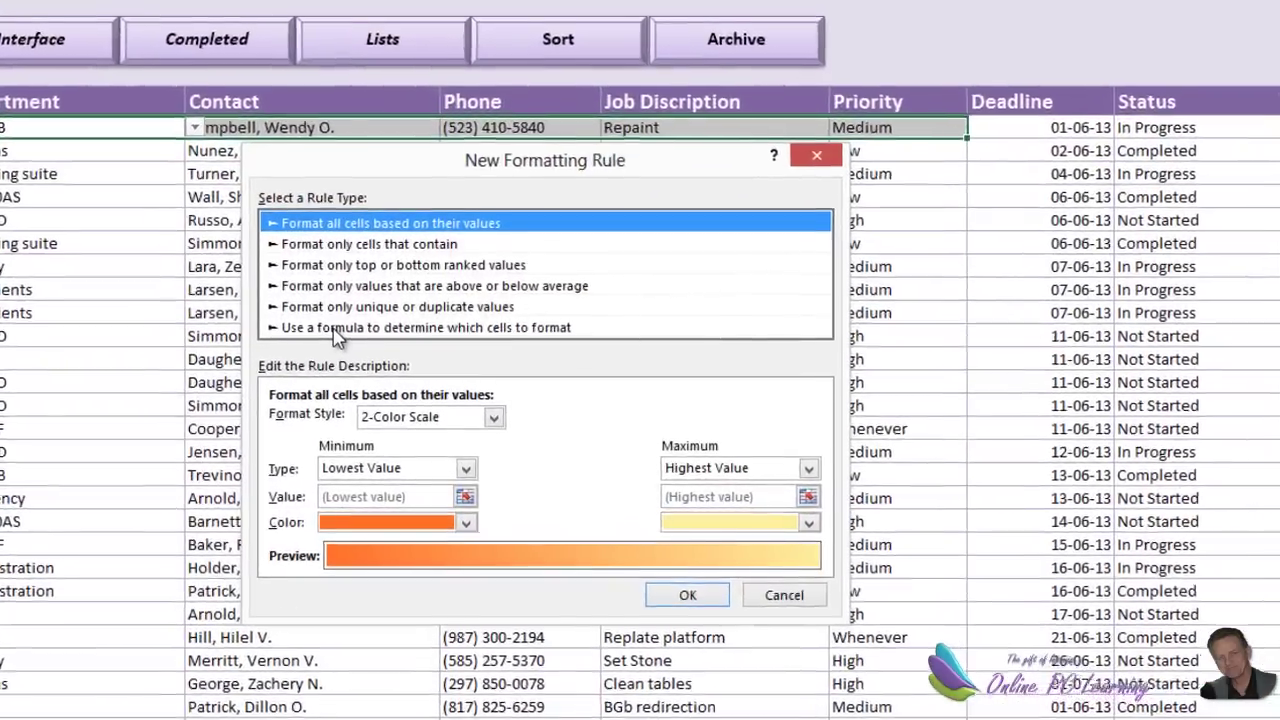
{"action": "left_click", "coordinate": [359, 358]}
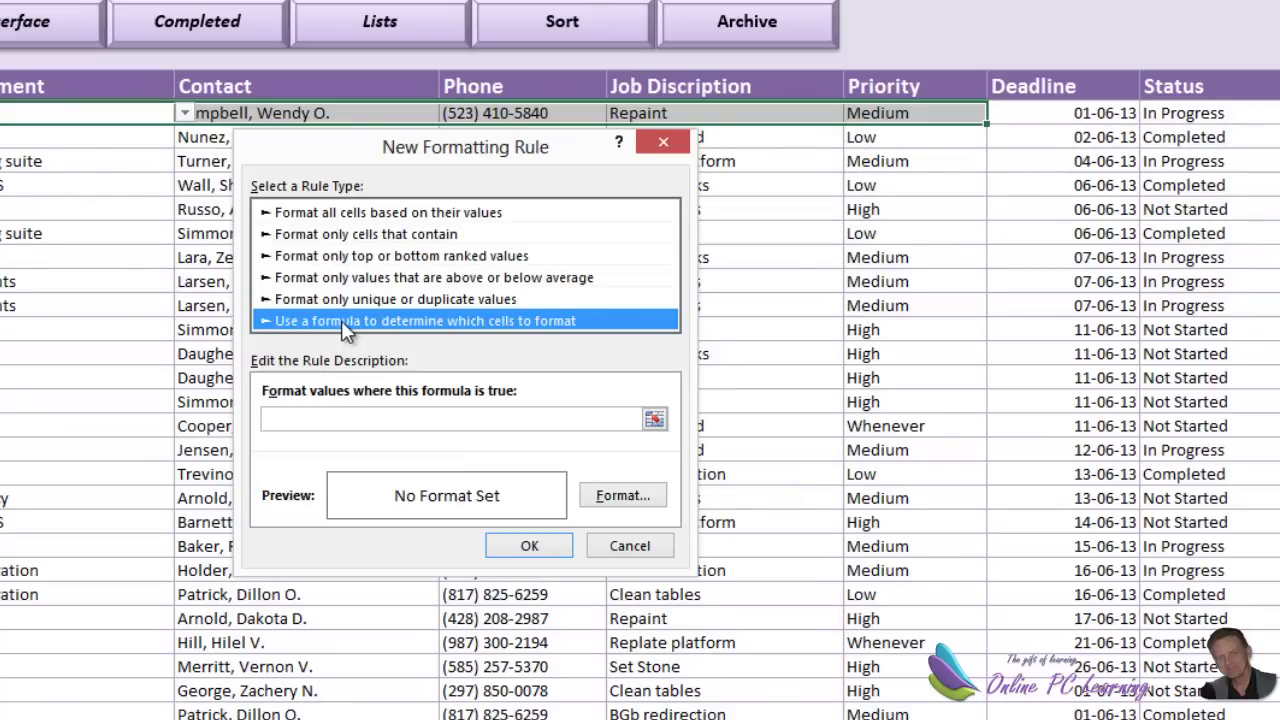
Enter =$G$6="Medium" as the rule's formula, referencing the first task's Priority cell
{"action": "left_click", "coordinate": [344, 421]}
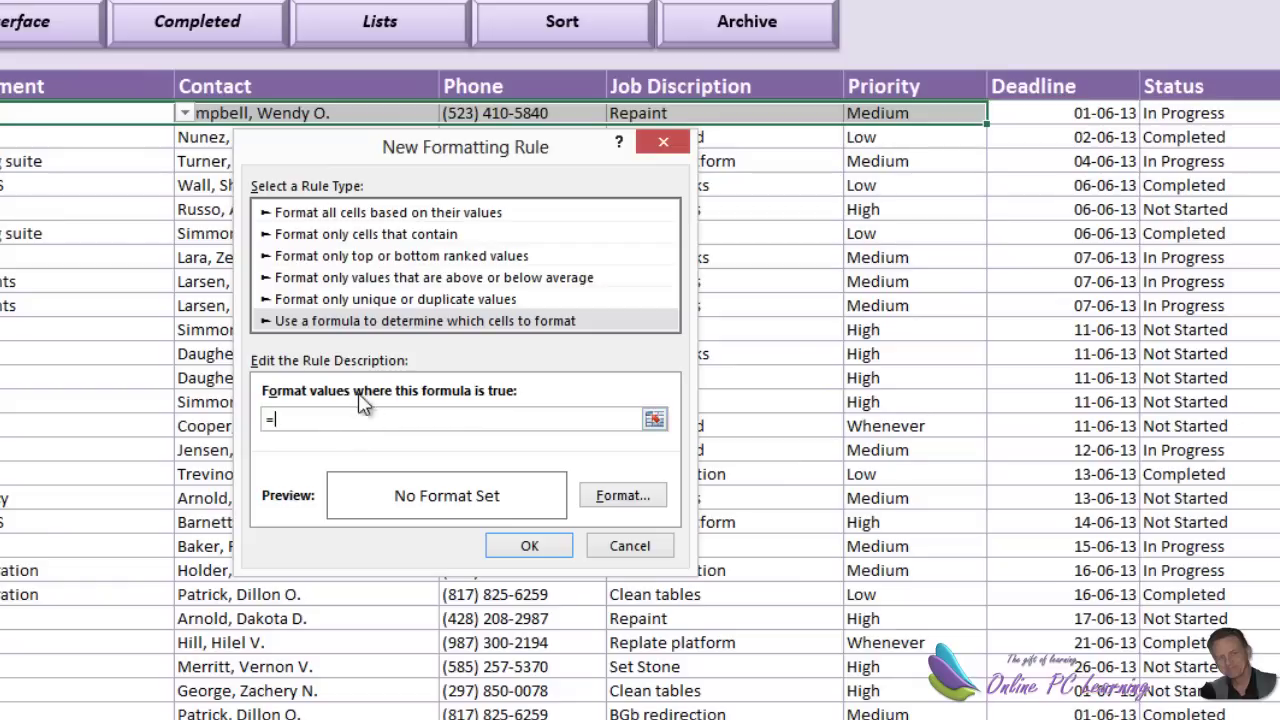
{"action": "left_click_drag", "start_coordinate": [495, 157], "coordinate": [509, 217]}
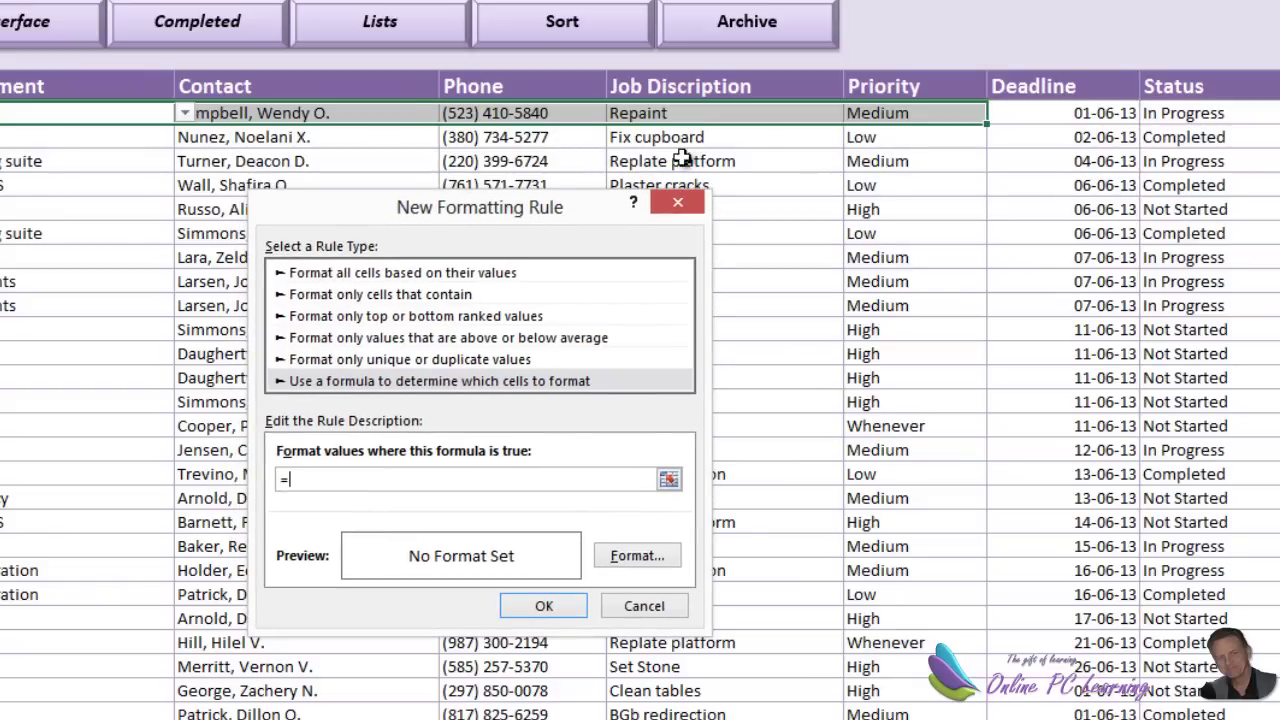
{"action": "left_click", "coordinate": [936, 120]}
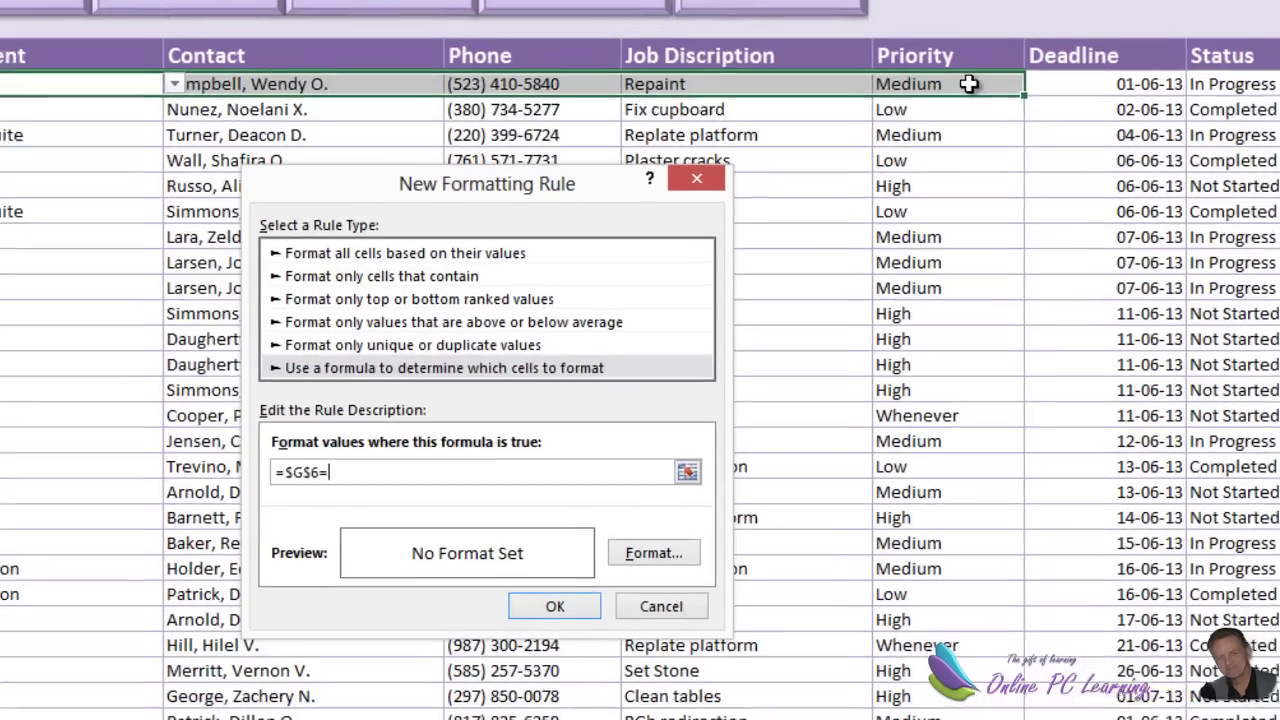
{"action": "type", "text": "\""}
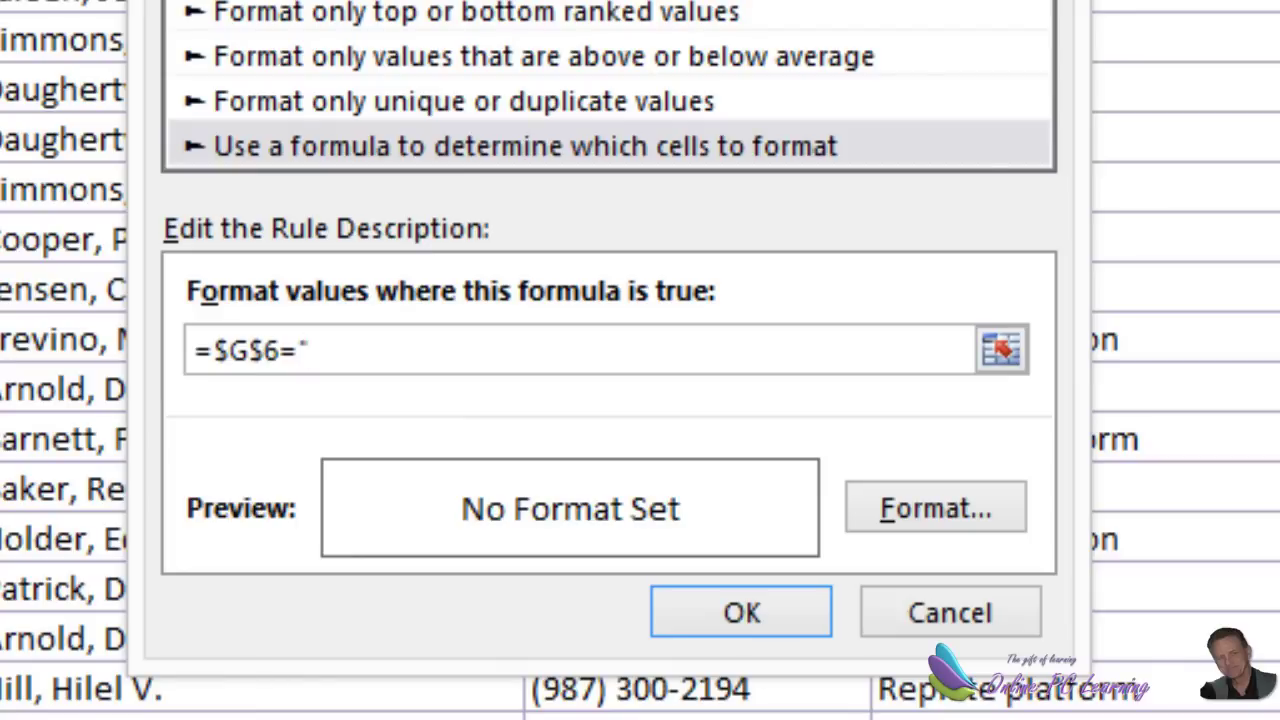
{"action": "type", "text": "Med"}
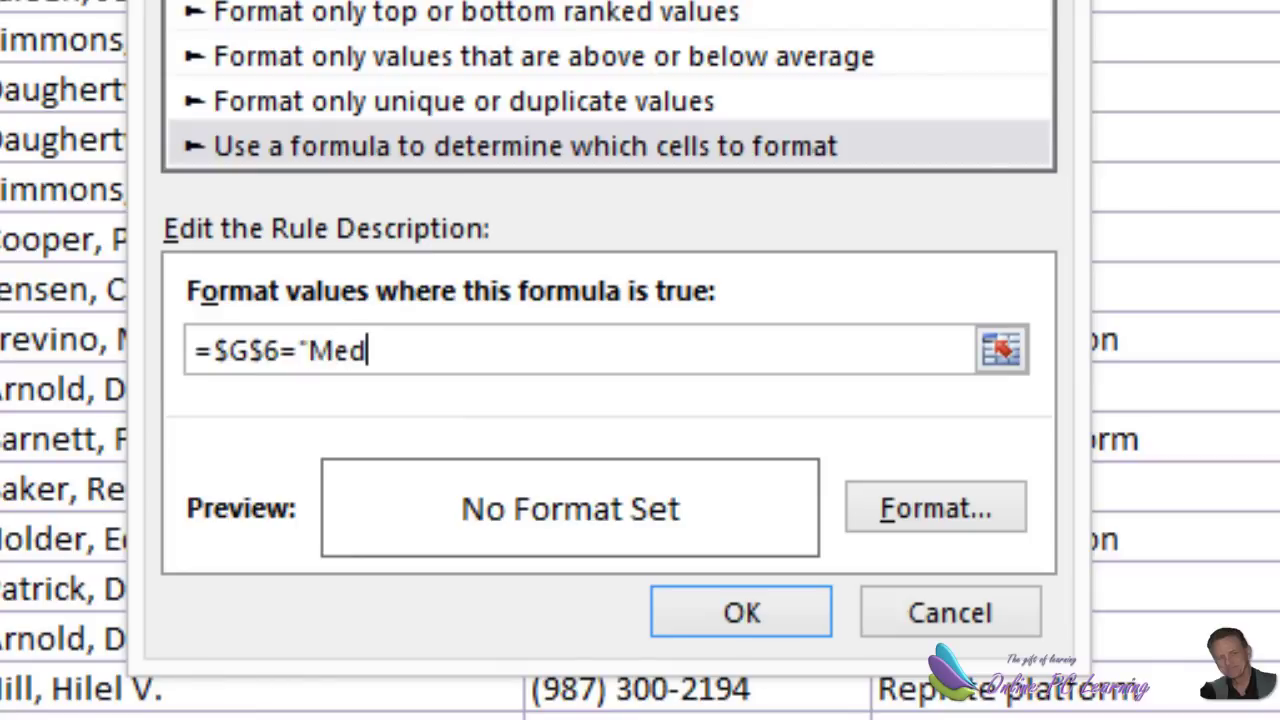
{"action": "type", "text": "ium"}
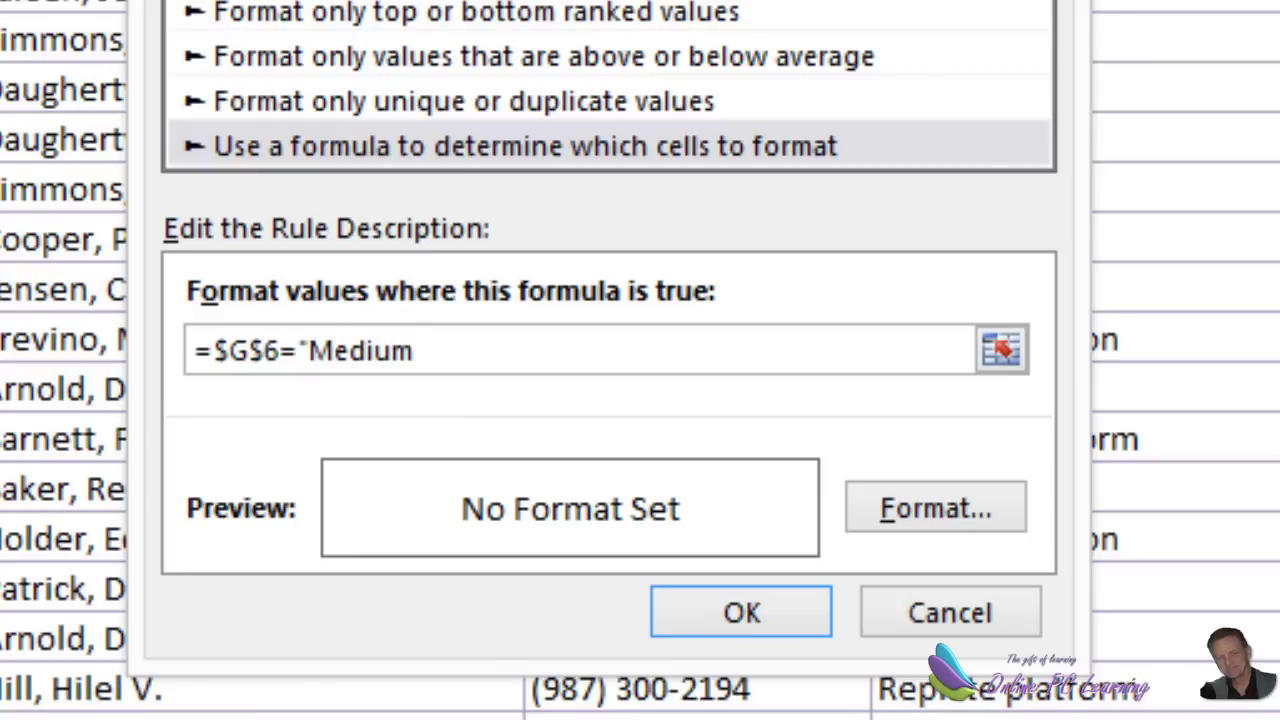
{"action": "type", "text": "\""}
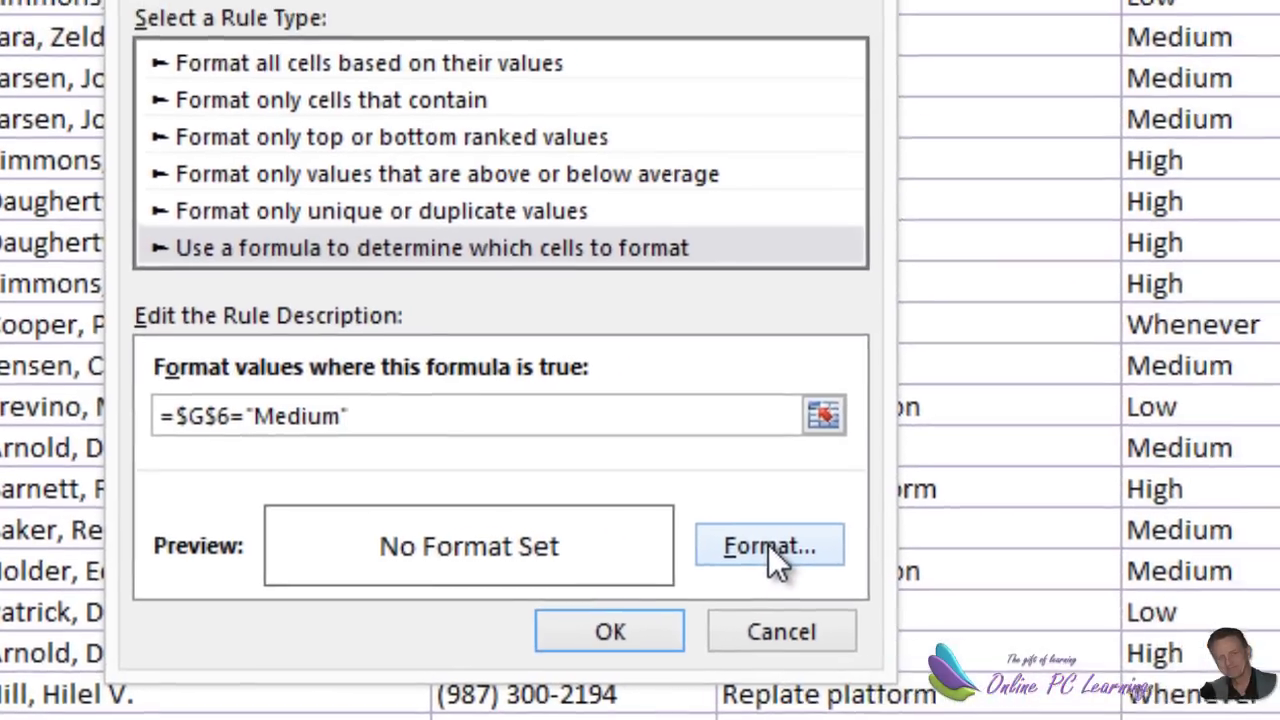
Give the Medium rule the lightest gray background fill
{"action": "left_click", "coordinate": [932, 520]}
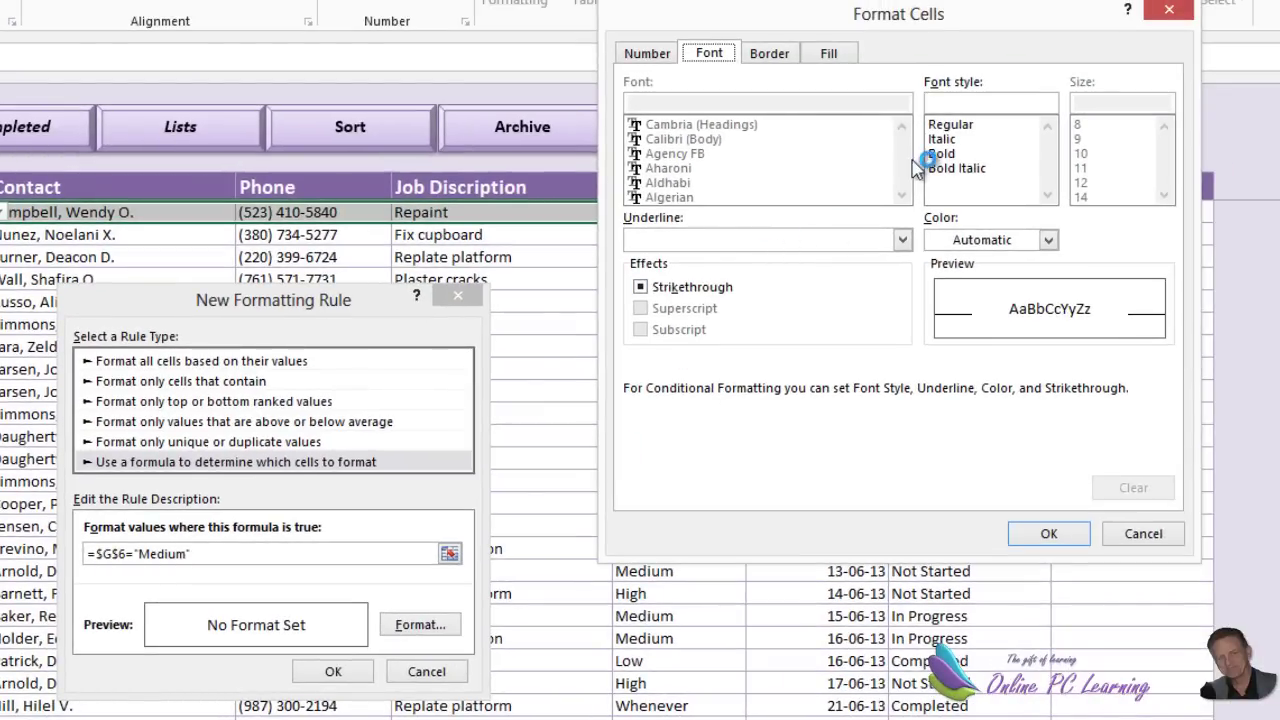
{"action": "left_click", "coordinate": [833, 55]}
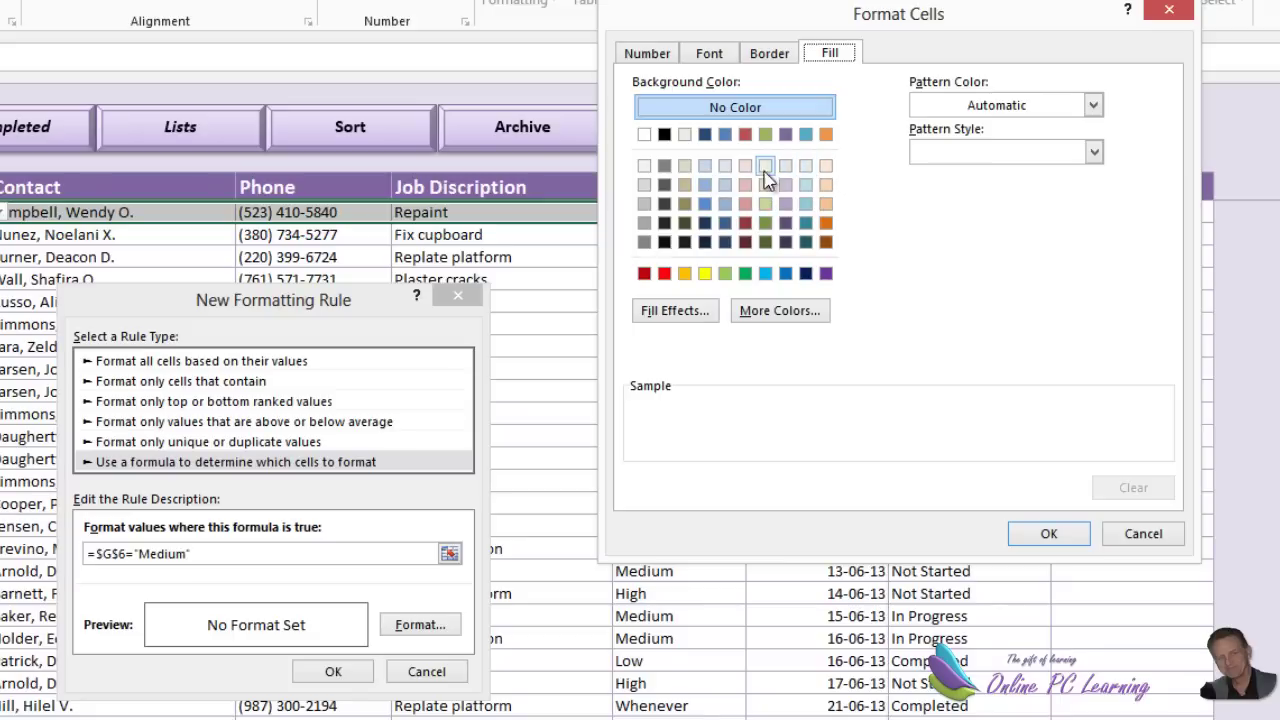
{"action": "left_click", "coordinate": [645, 166]}
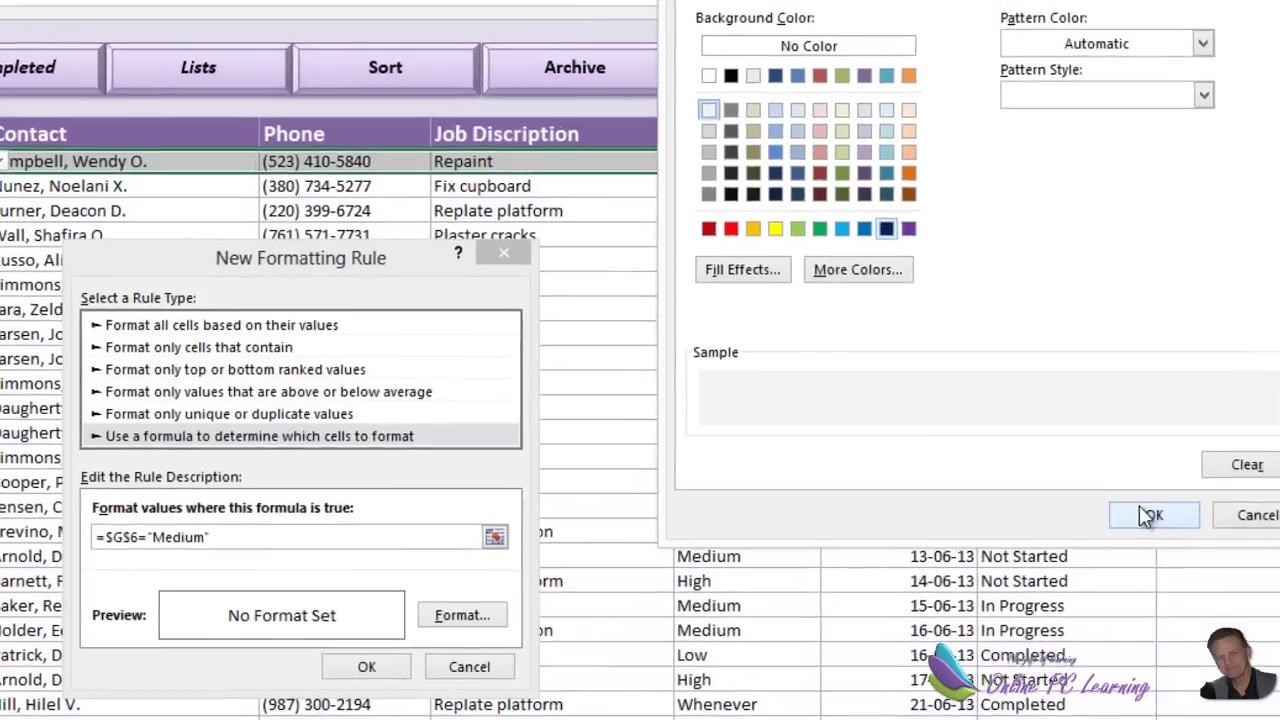
{"action": "left_click", "coordinate": [1043, 535]}
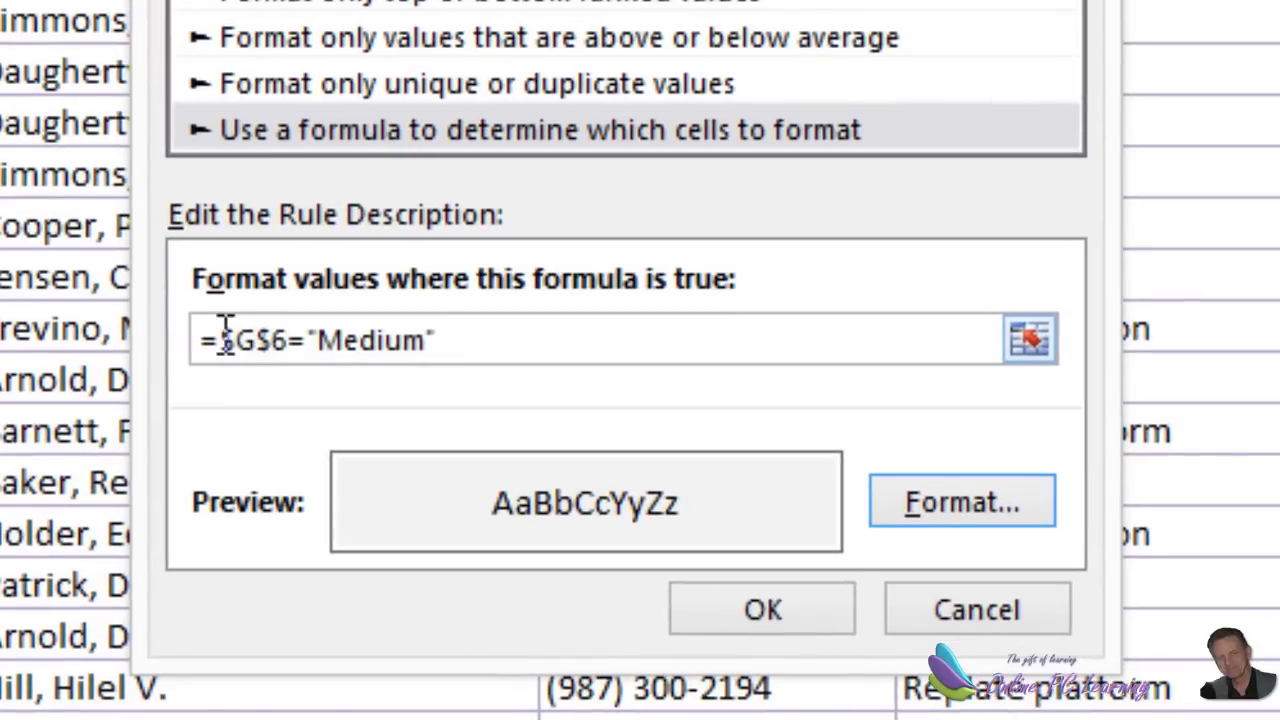
Make the row reference relative so the formula reads =$G6="Medium", save the rule and check the first task's row
{"action": "left_click", "coordinate": [289, 334]}
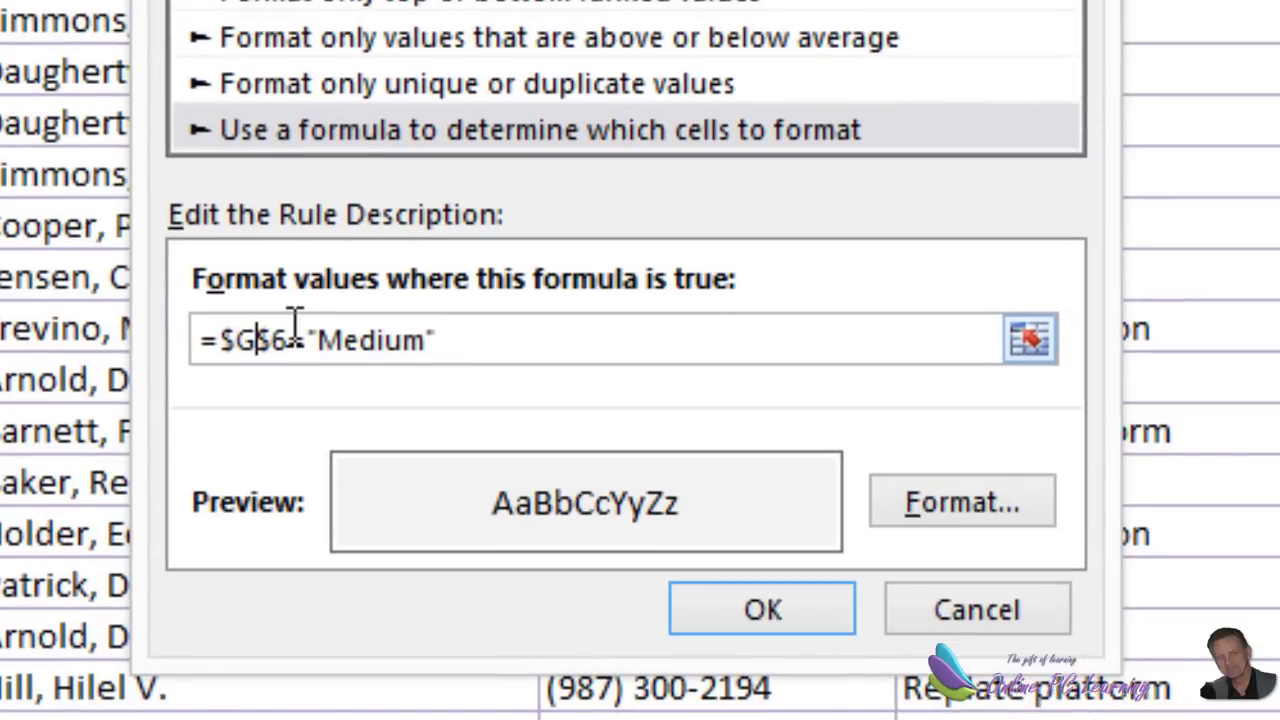
{"action": "key", "text": "Delete"}
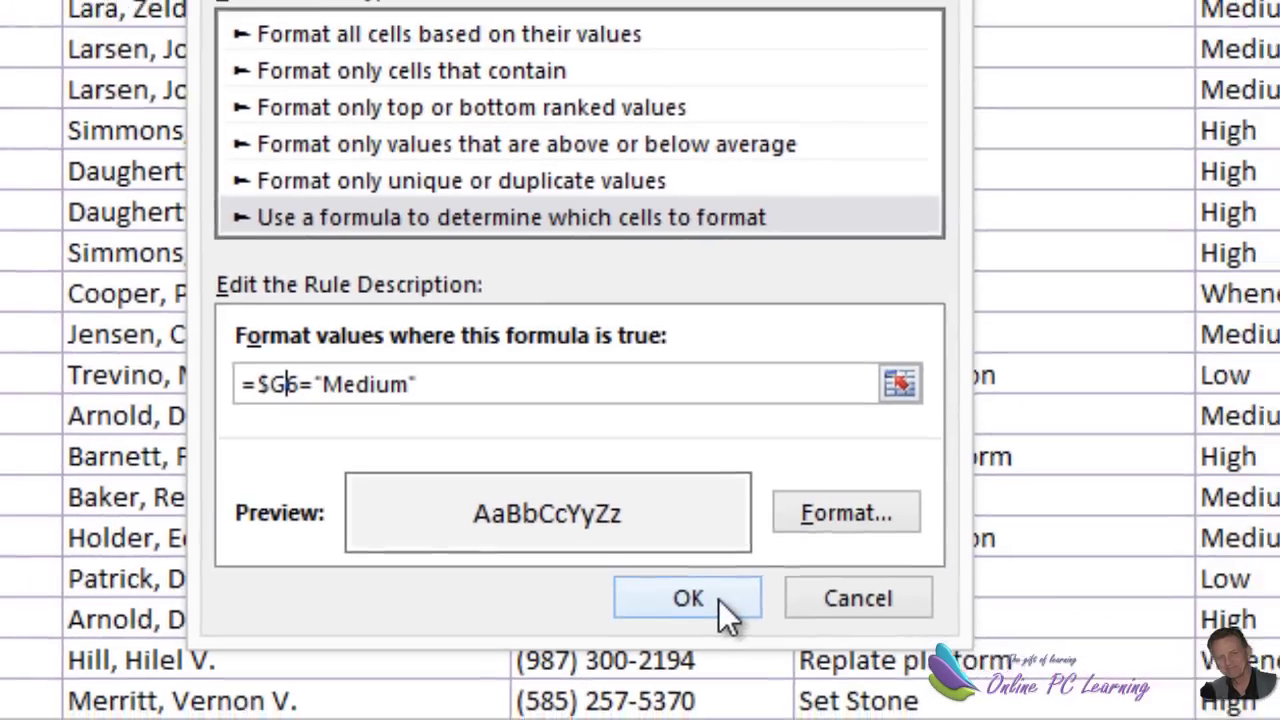
{"action": "left_click", "coordinate": [716, 599]}
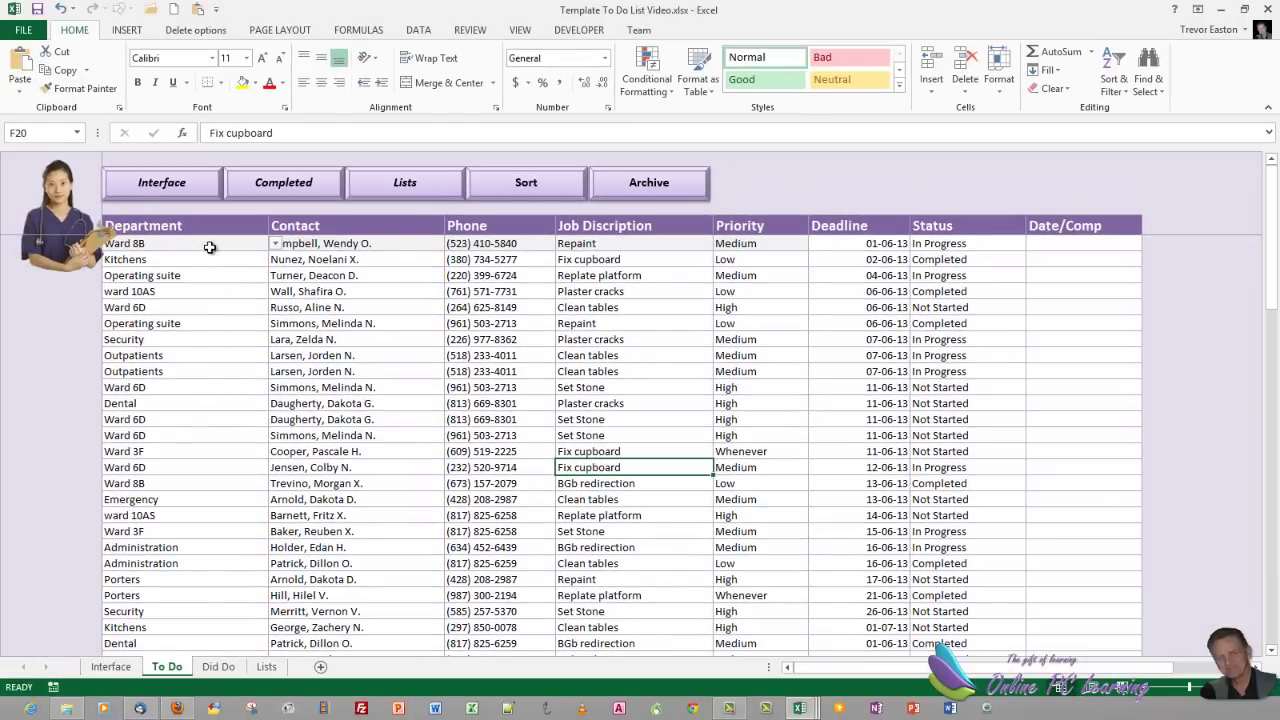
{"action": "left_click", "coordinate": [769, 244]}
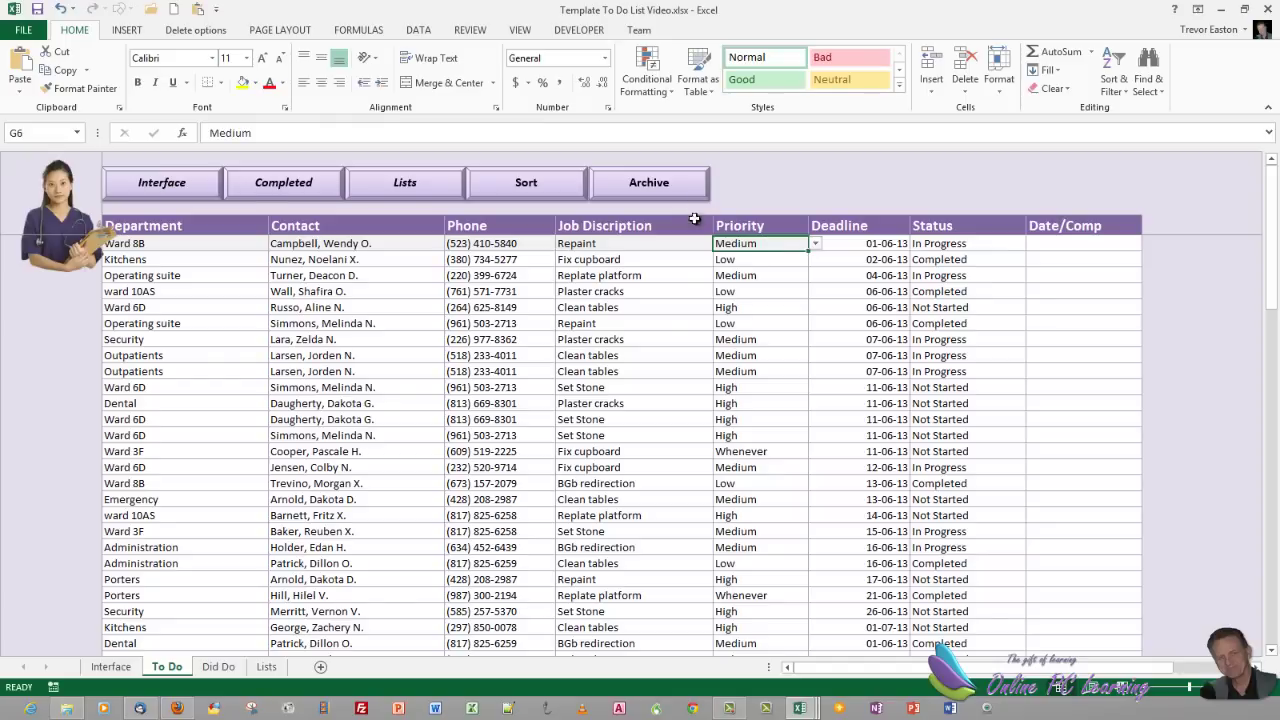
Add a second formula-based conditional formatting rule for C6:G6 through the Conditional Formatting Rules Manager
{"action": "left_click_drag", "start_coordinate": [188, 244], "coordinate": [765, 244]}
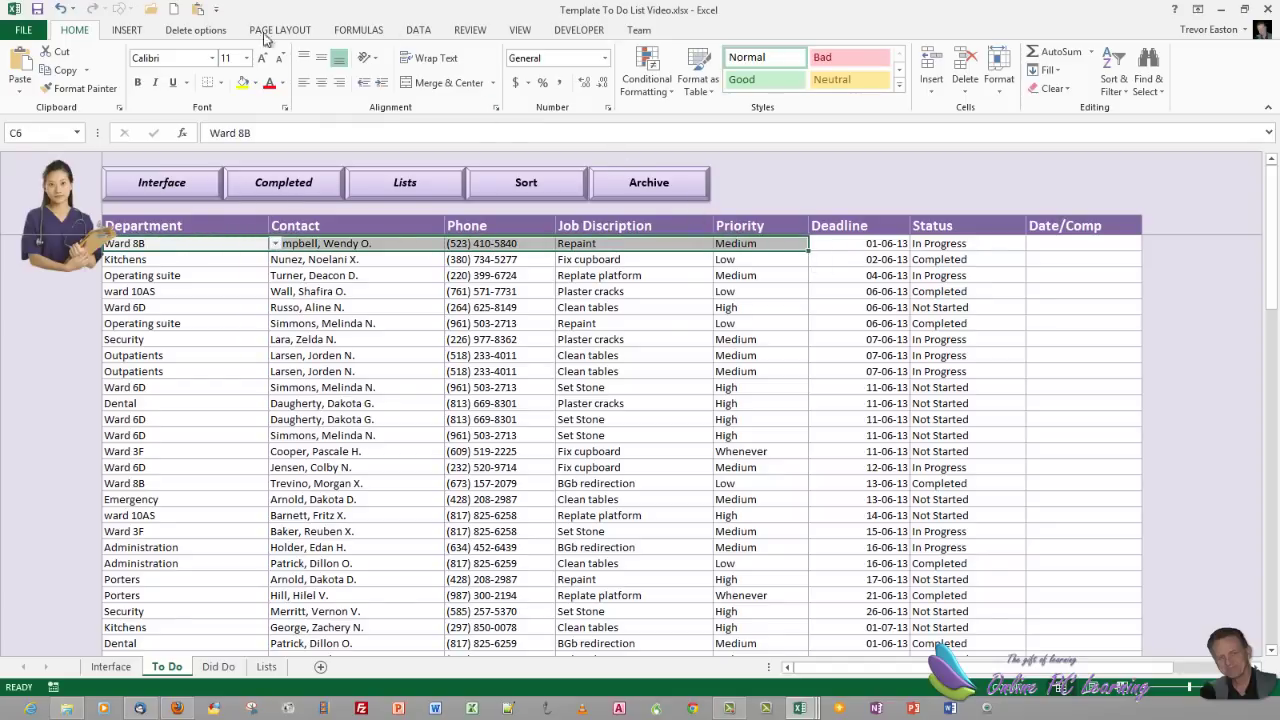
{"action": "left_click", "coordinate": [646, 72]}
{"action": "left_click", "coordinate": [668, 326]}
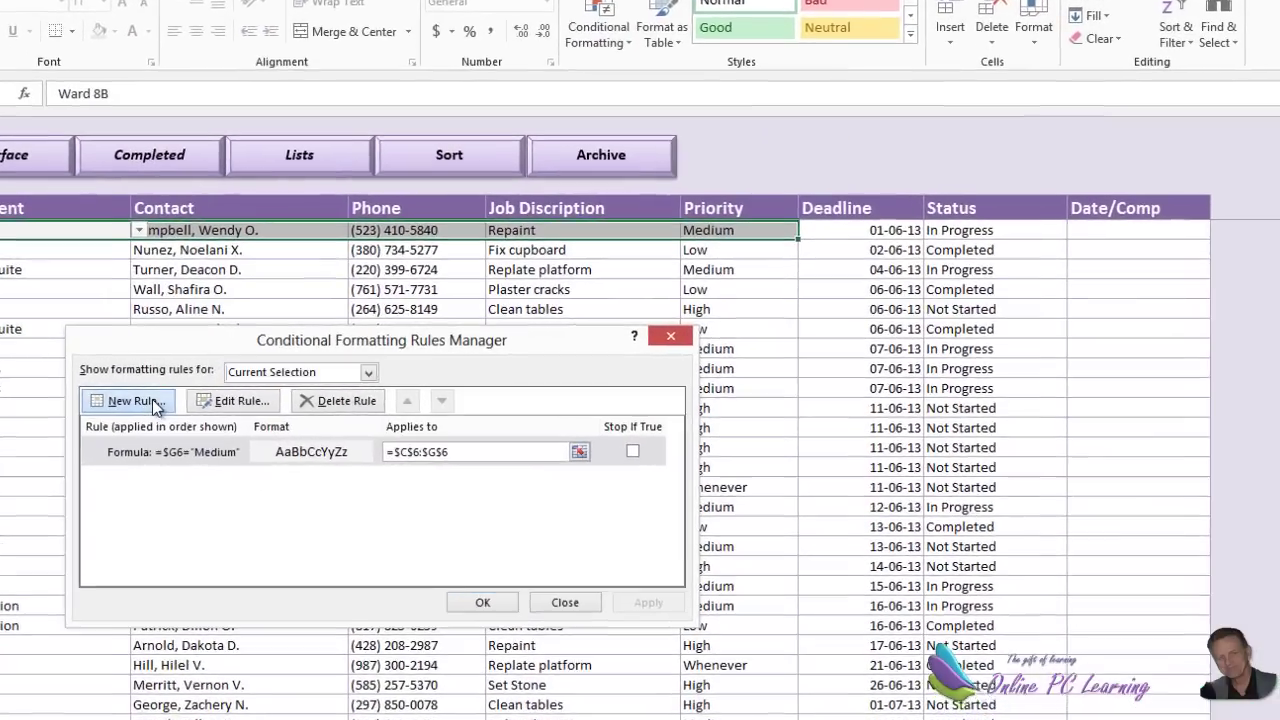
{"action": "left_click", "coordinate": [235, 386]}
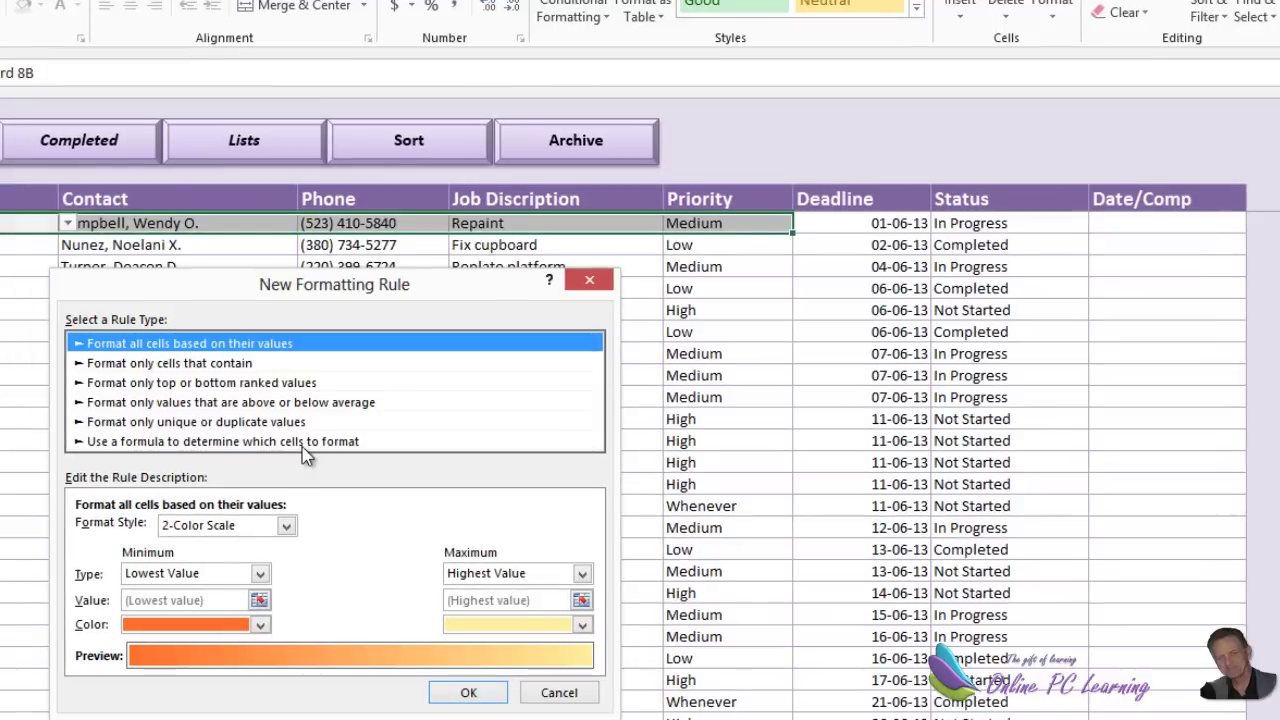
{"action": "left_click", "coordinate": [330, 434]}
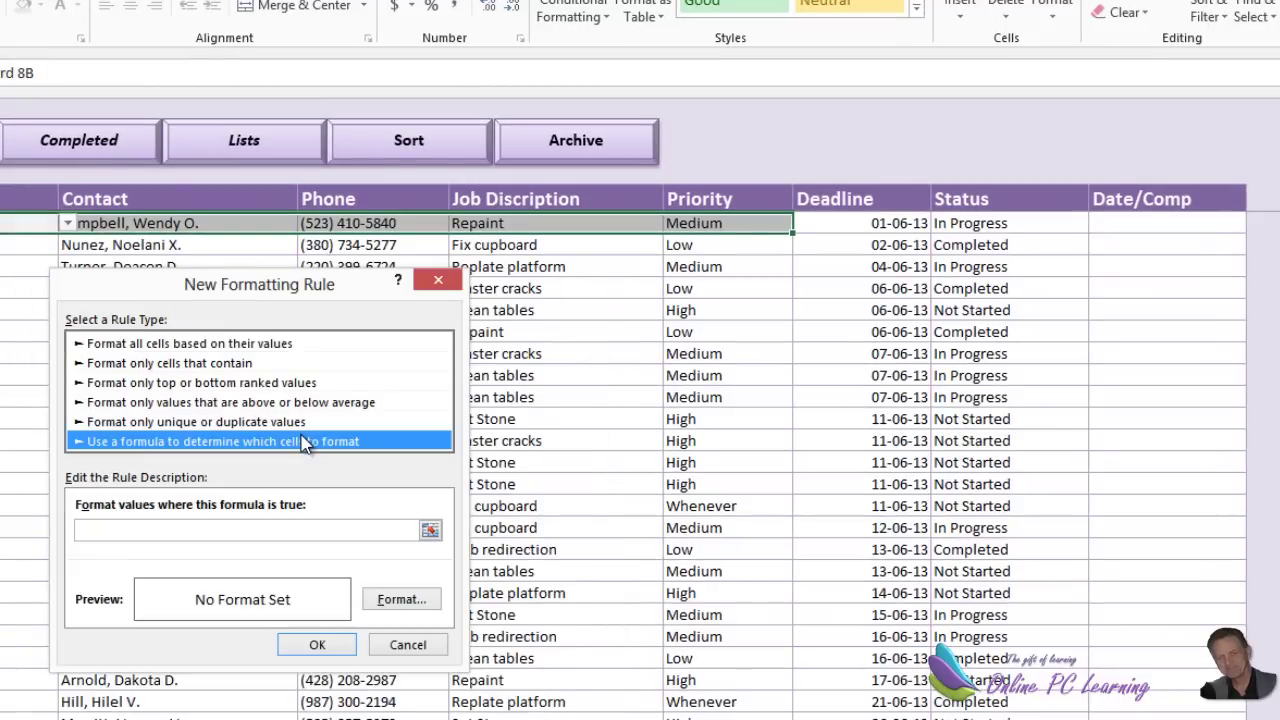
Enter =$G6="Low" as the second rule's formula, referencing the first task's Priority cell with a relative row
{"action": "left_click", "coordinate": [186, 529]}
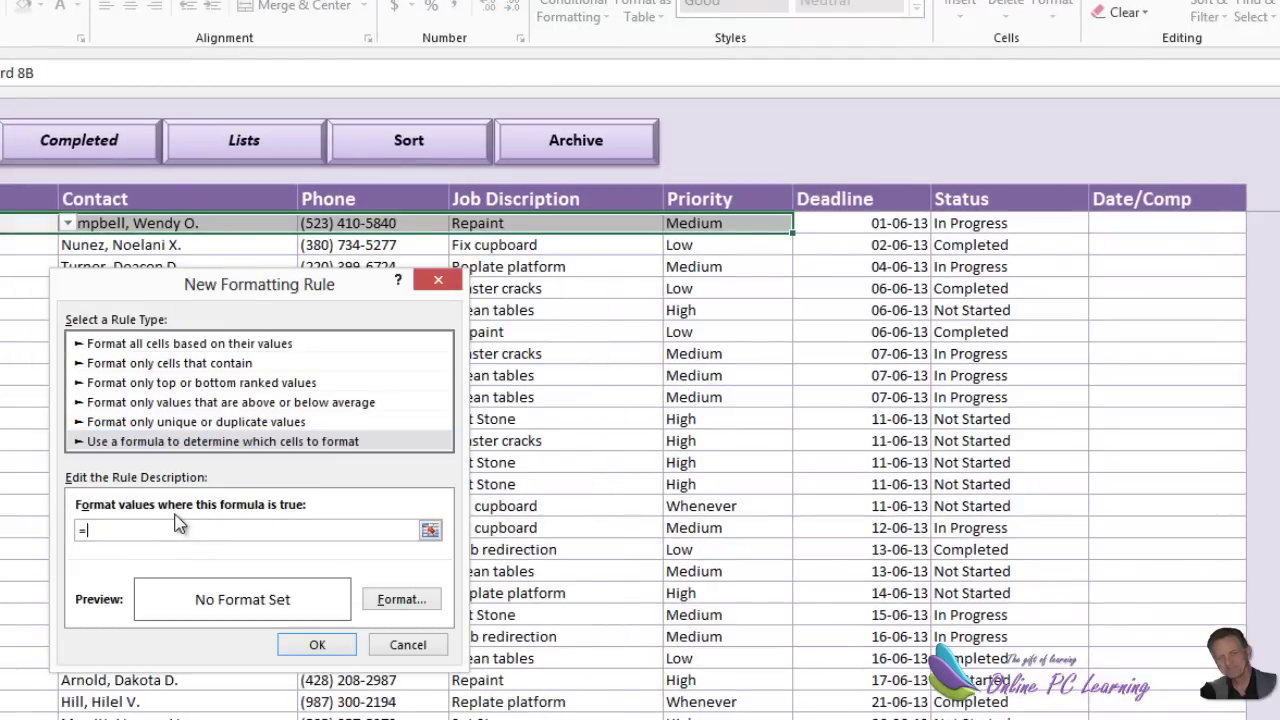
{"action": "type", "text": "="}
{"action": "left_click", "coordinate": [706, 224]}
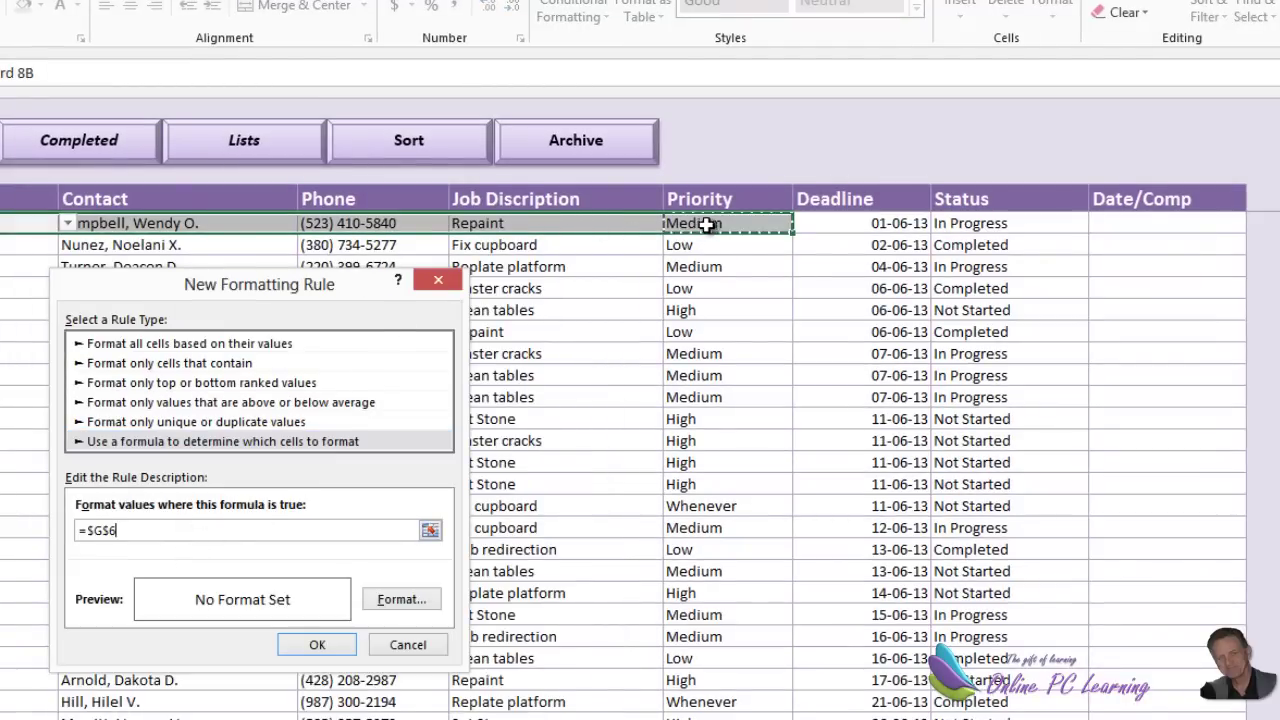
{"action": "left_click", "coordinate": [132, 527]}
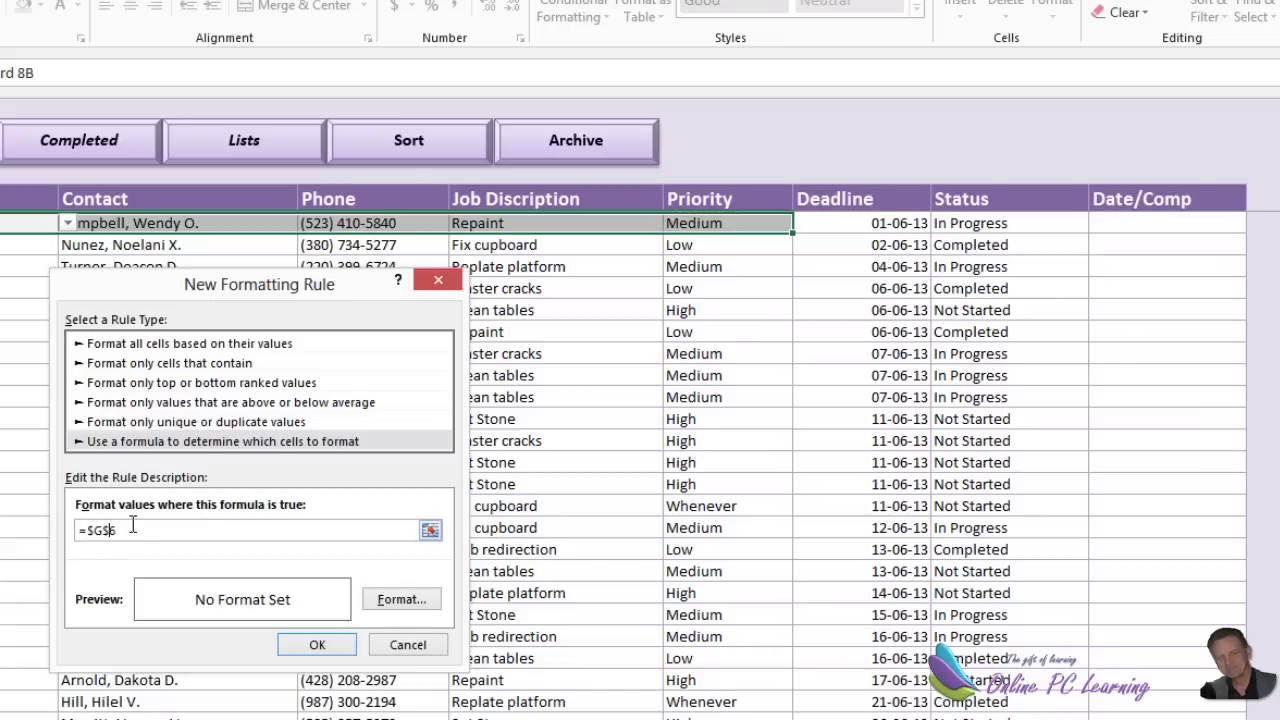
{"action": "key", "text": "BackSpace"}
{"action": "left_click", "coordinate": [418, 605]}
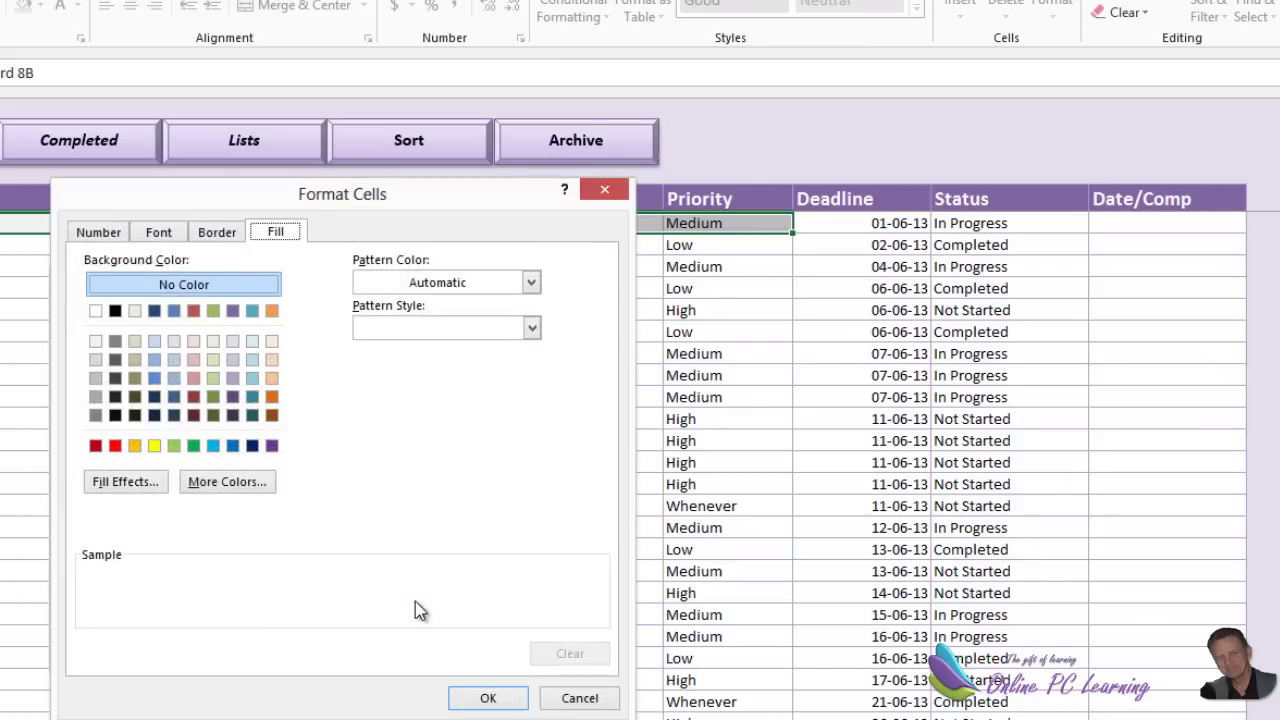
{"action": "left_click", "coordinate": [578, 697]}
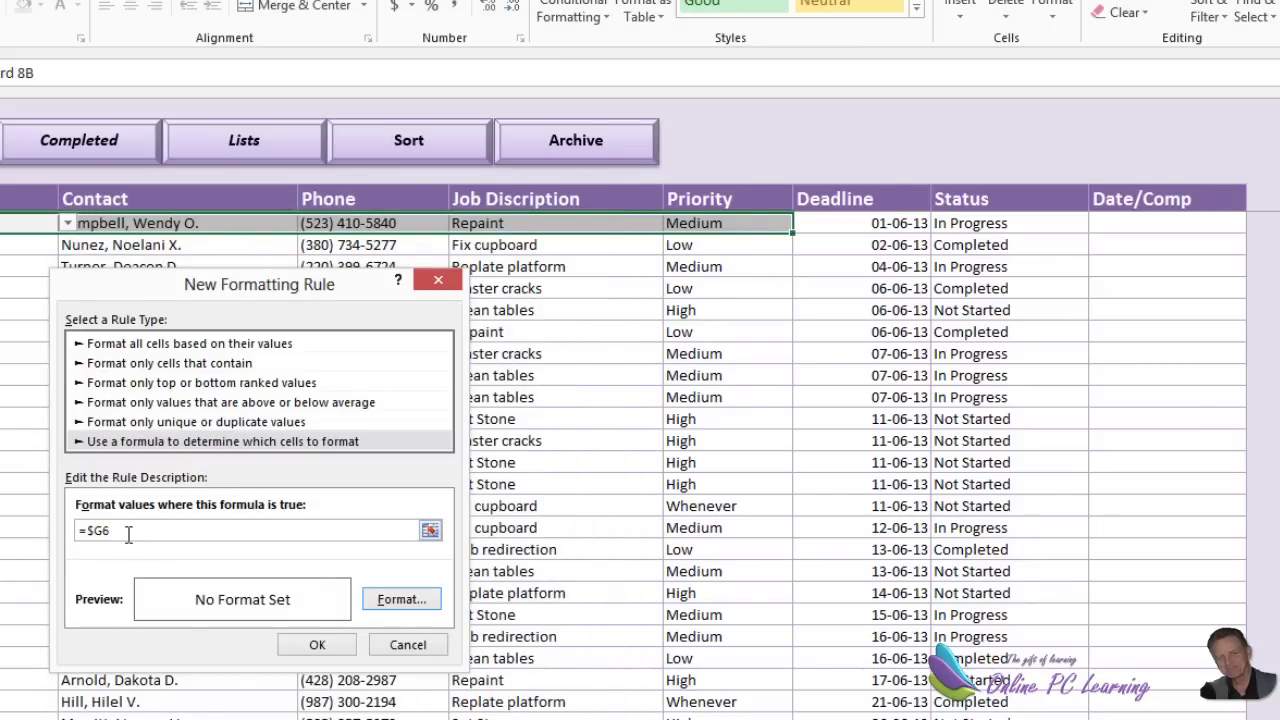
{"action": "left_click", "coordinate": [128, 534]}
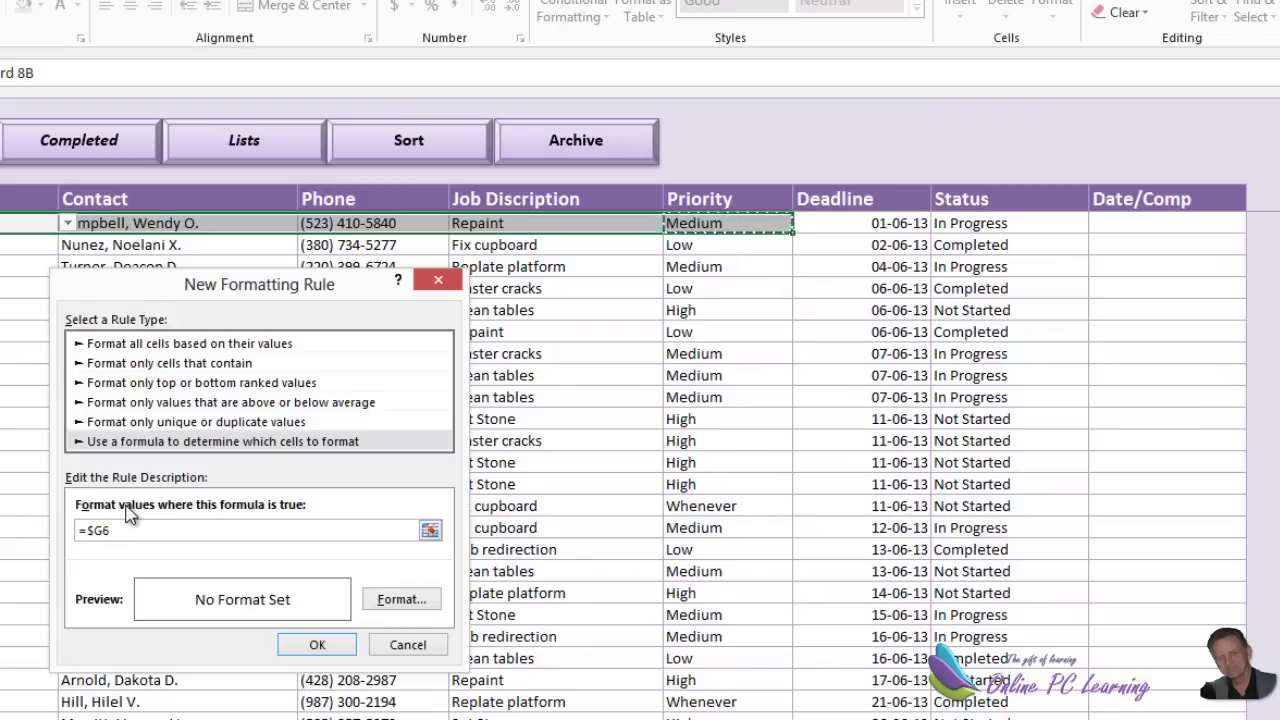
{"action": "type", "text": "=\"Low"}
Give the Low rule a light green background fill, one shade darker than the lightest green, and save the rule
{"action": "left_click", "coordinate": [422, 604]}
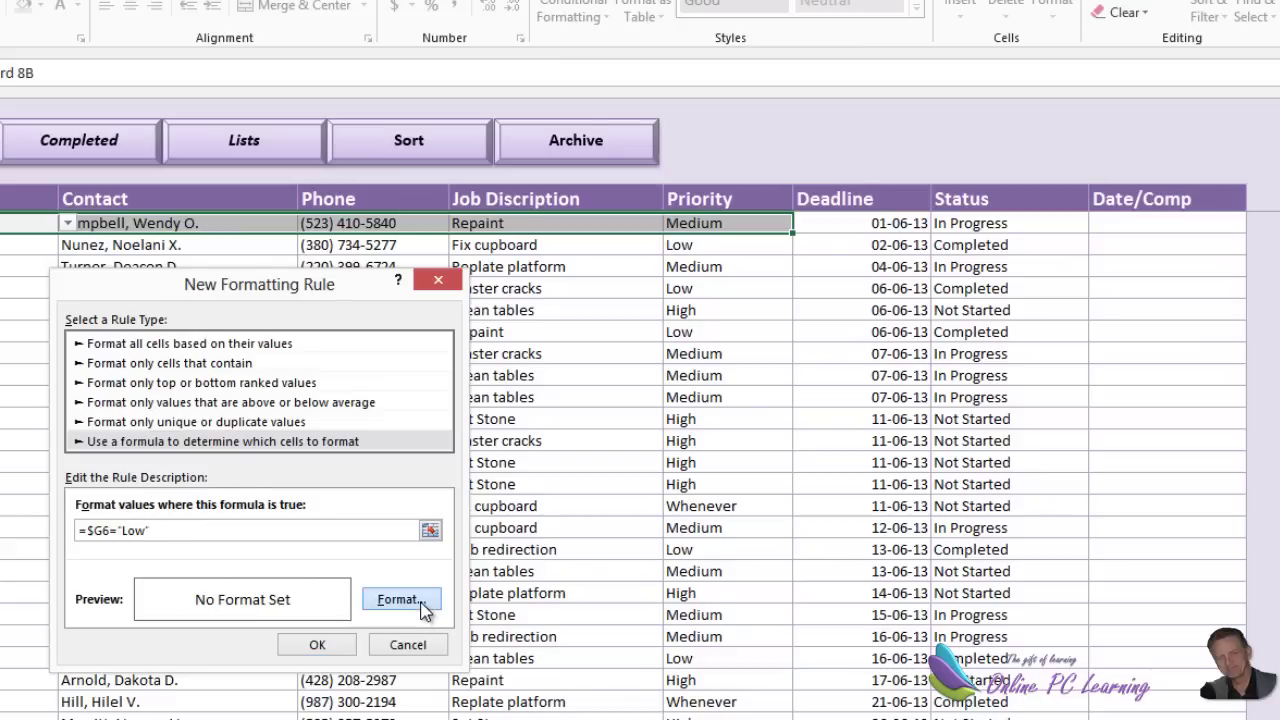
{"action": "left_click", "coordinate": [213, 341]}
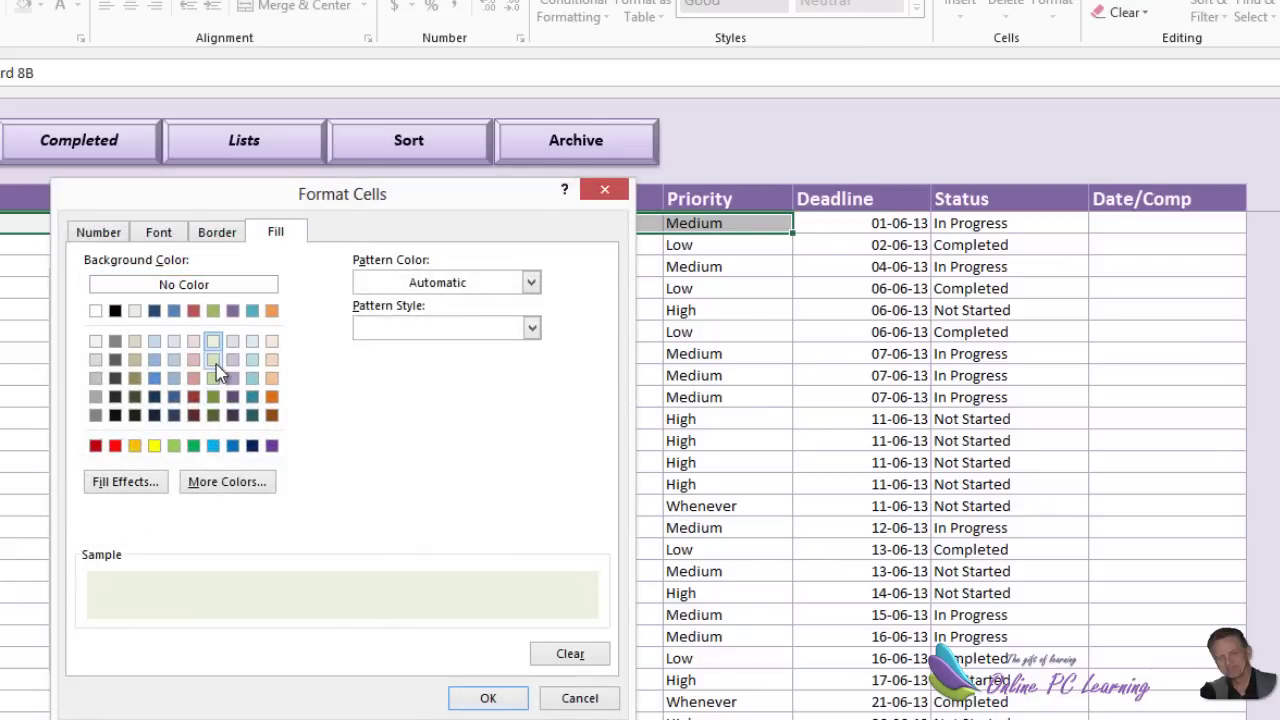
{"action": "left_click", "coordinate": [216, 362]}
{"action": "left_click", "coordinate": [488, 699]}
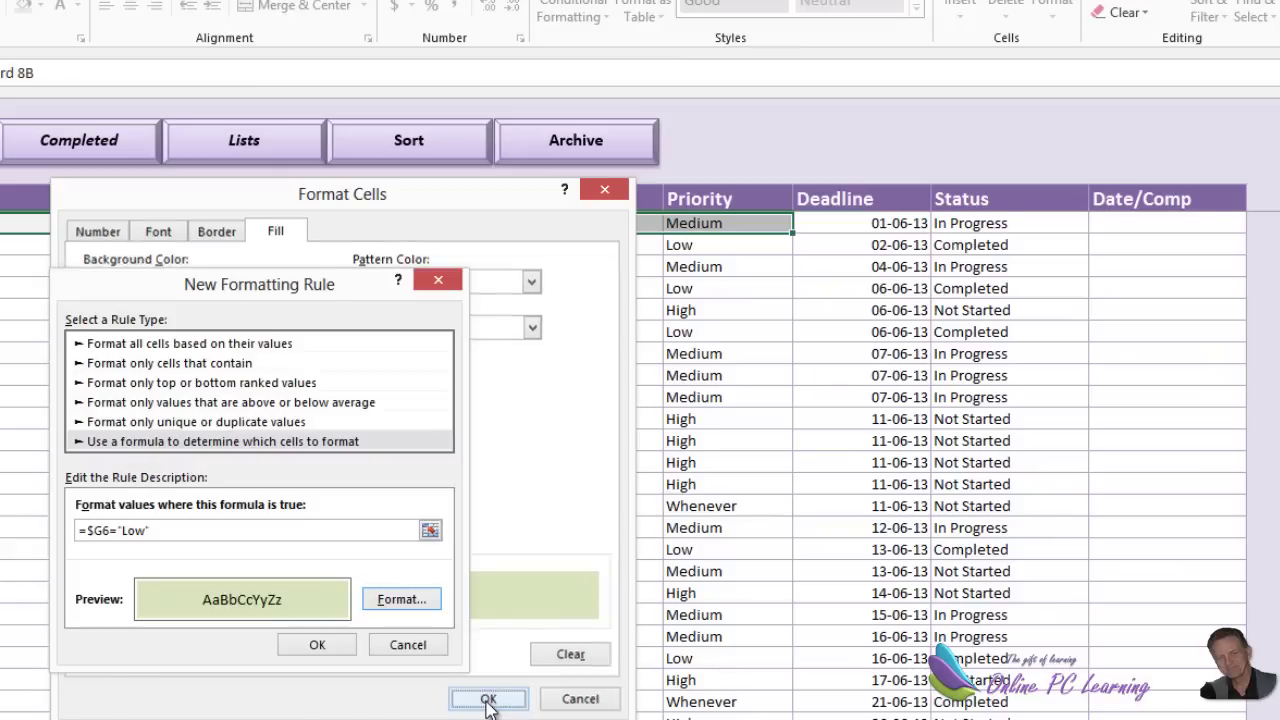
{"action": "left_click", "coordinate": [341, 646]}
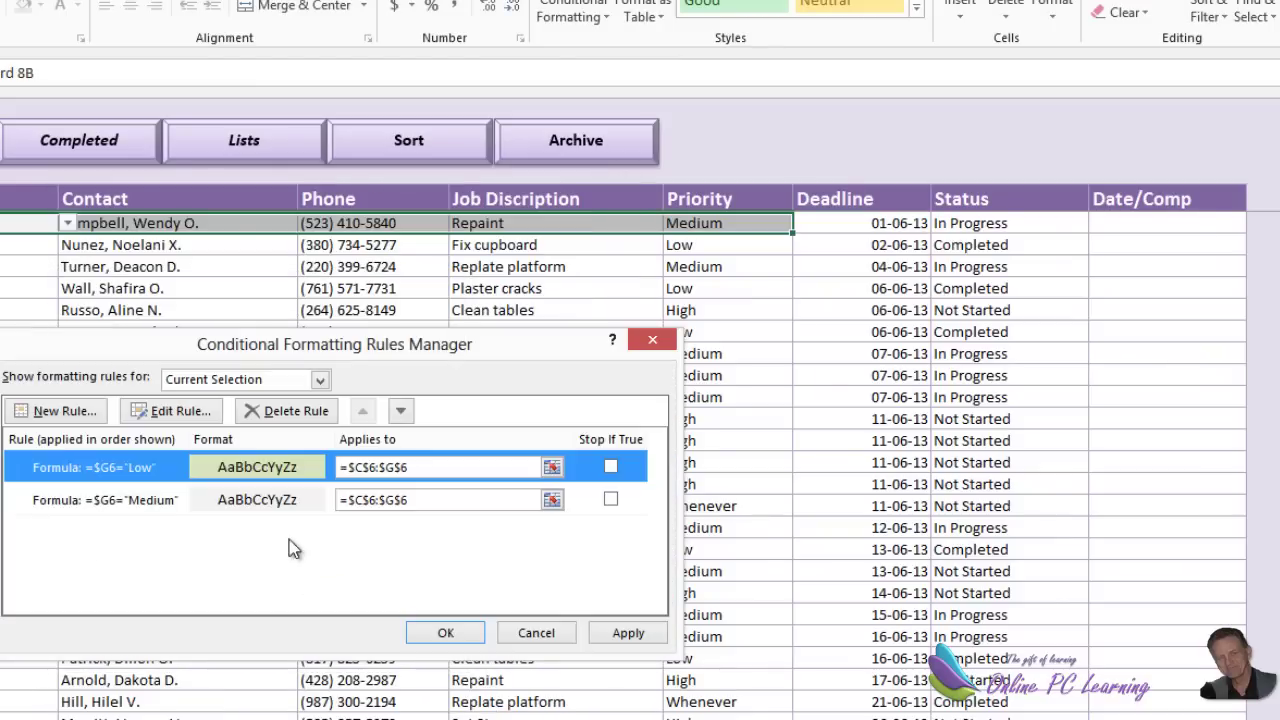
Add a third formula-based formatting rule for C6:G6 with the formula =$G6="High"
{"action": "left_click", "coordinate": [55, 412]}
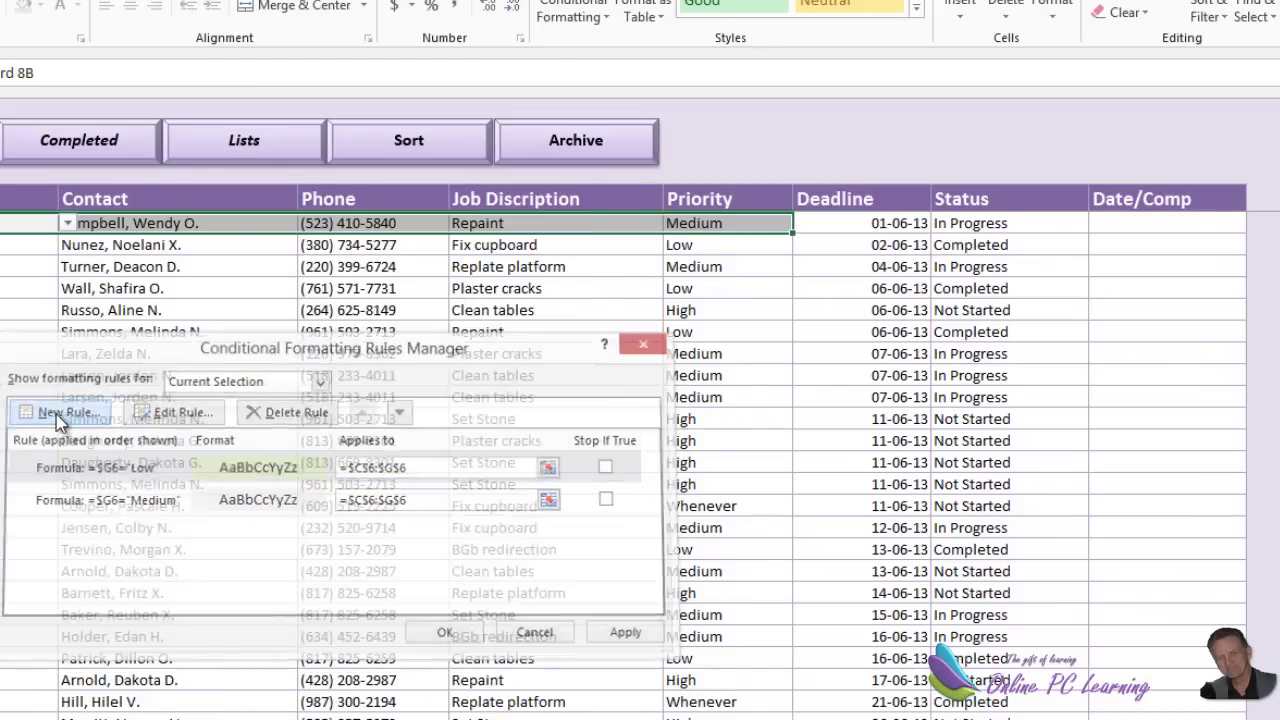
{"action": "left_click", "coordinate": [263, 441]}
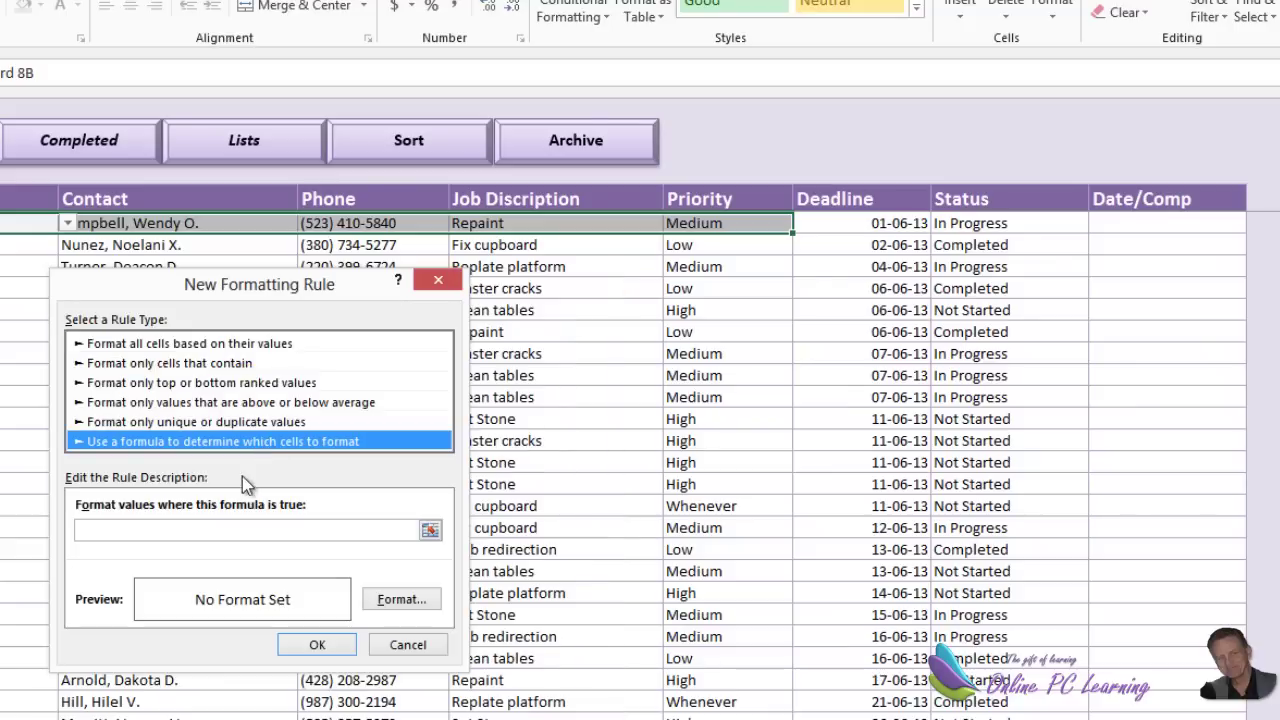
{"action": "left_click", "coordinate": [174, 530]}
{"action": "type", "text": "="}
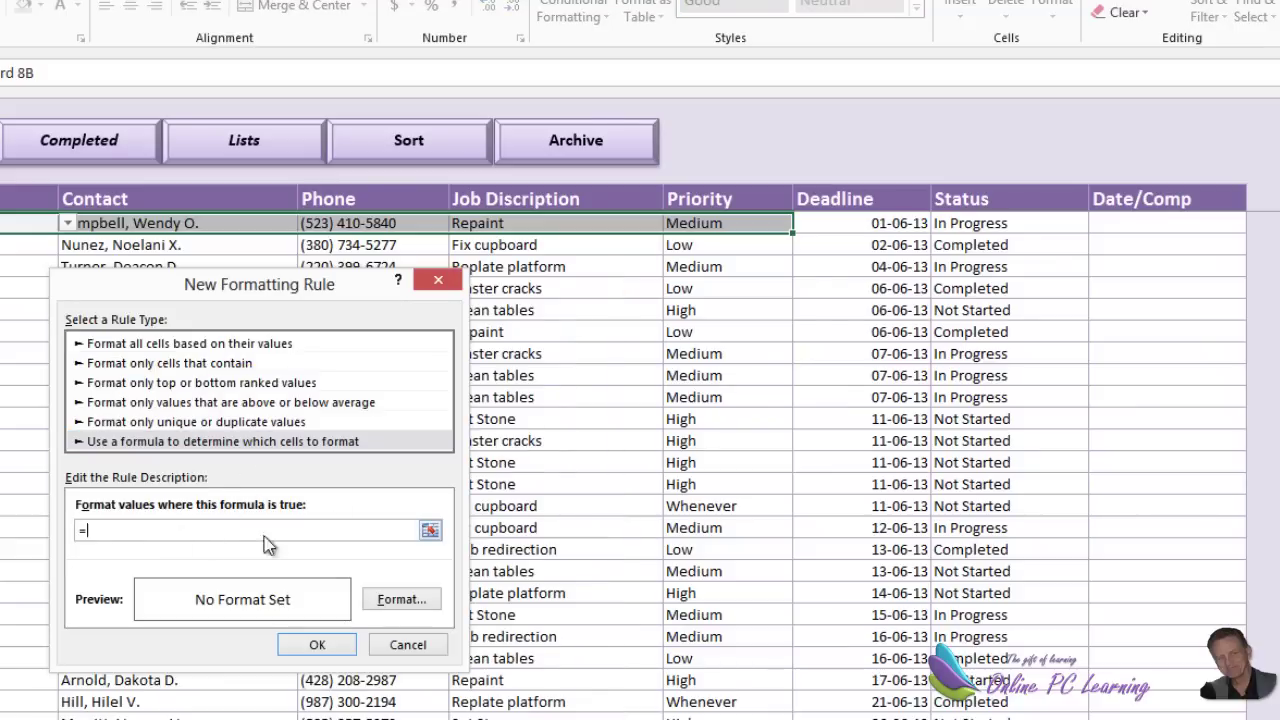
{"action": "left_click", "coordinate": [732, 216]}
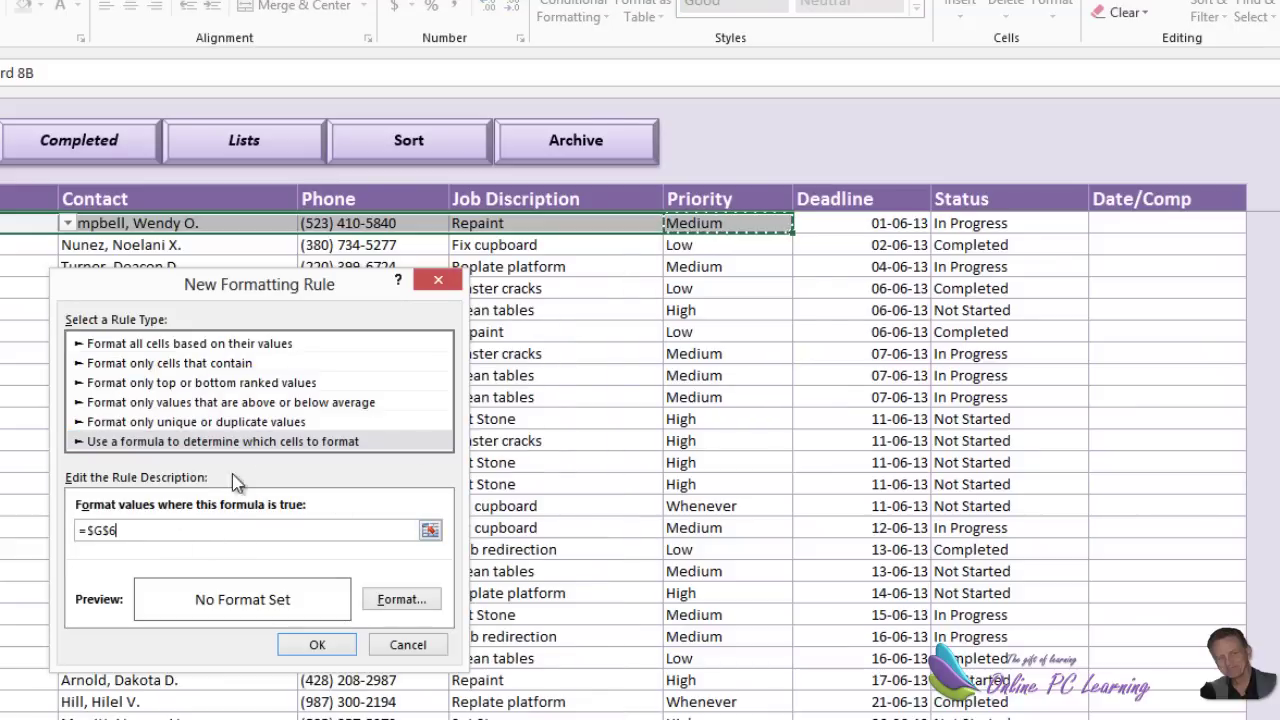
{"action": "key", "text": "BackSpace"}
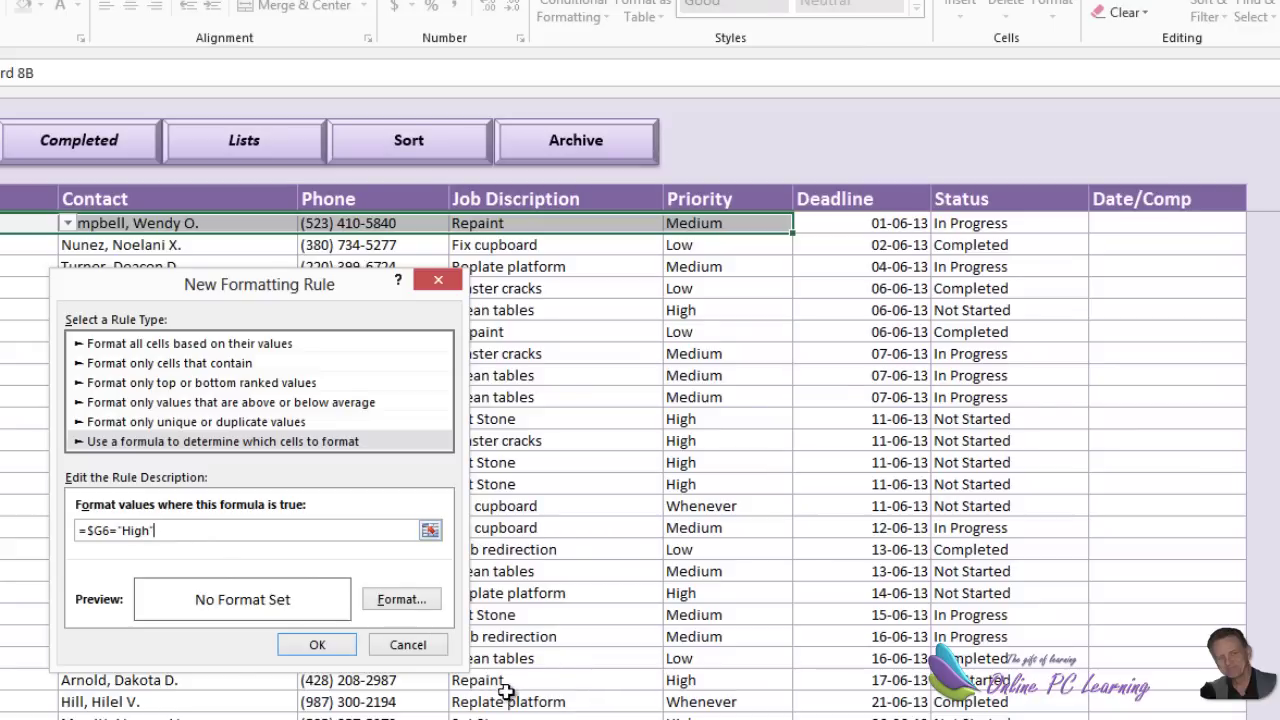
Give the High rule the lightest orange background fill, save it and apply the three priority rules
{"action": "left_click", "coordinate": [418, 601]}
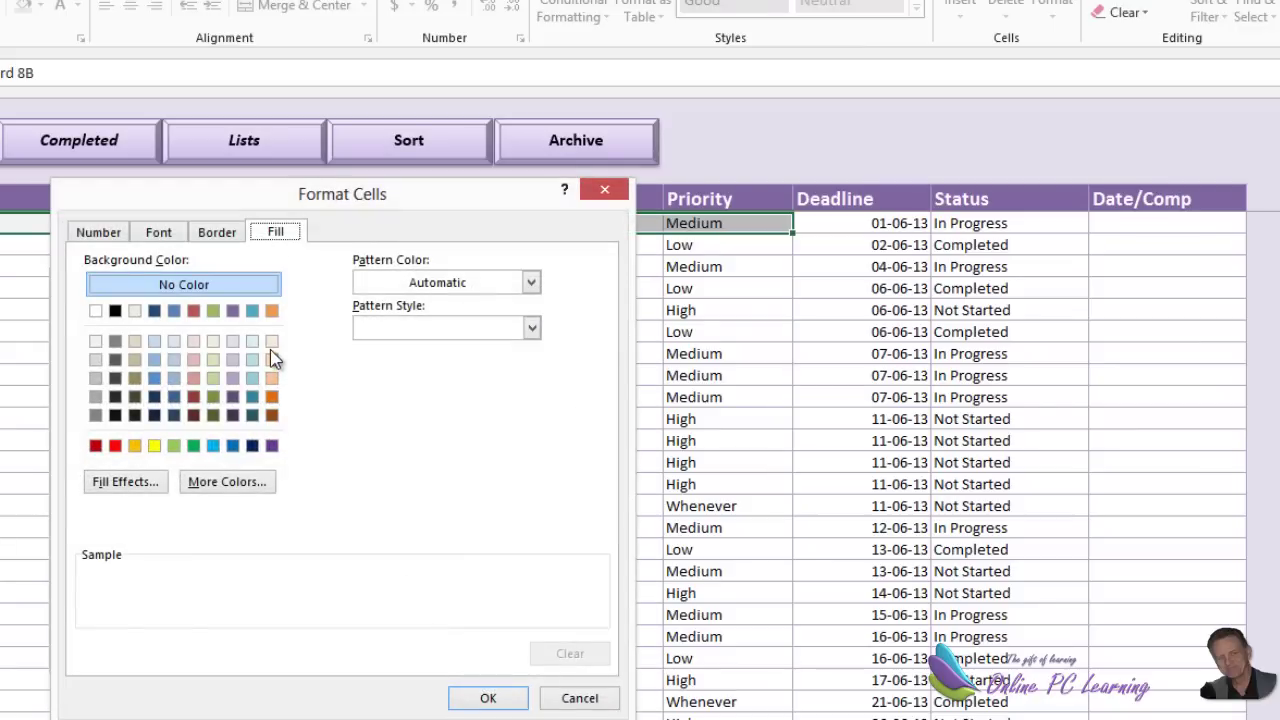
{"action": "left_click", "coordinate": [271, 357]}
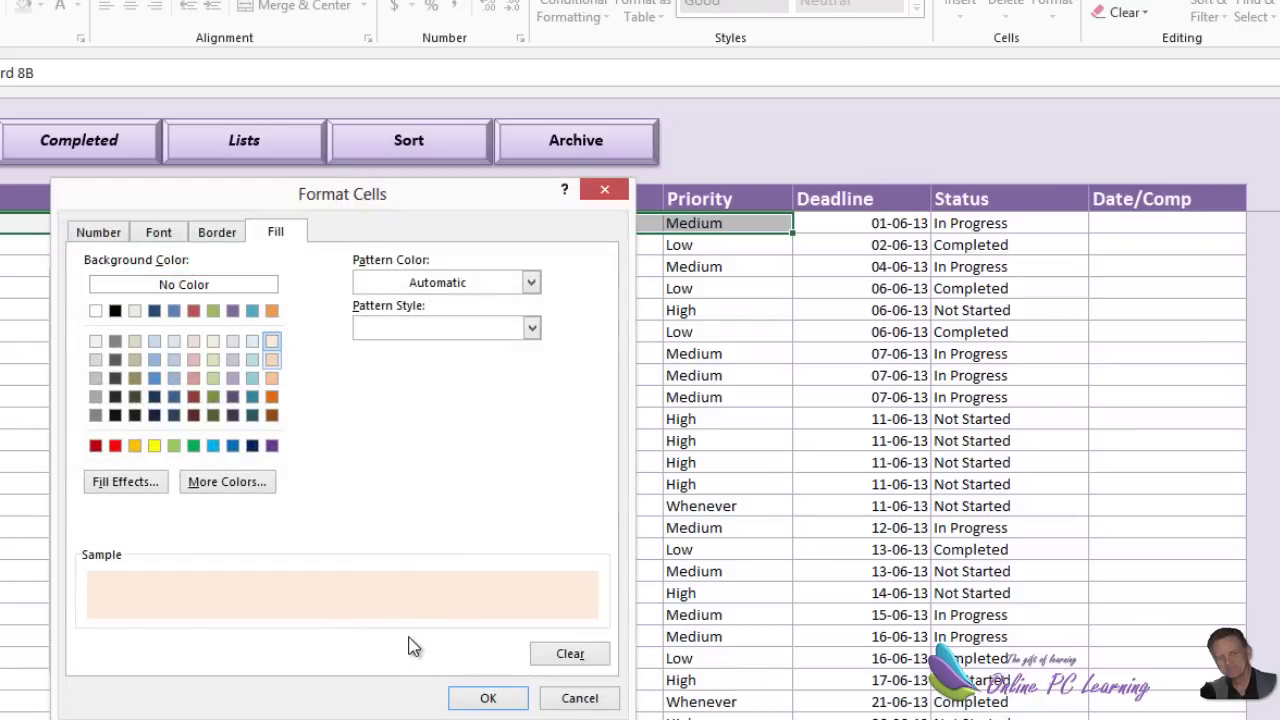
{"action": "left_click", "coordinate": [489, 699]}
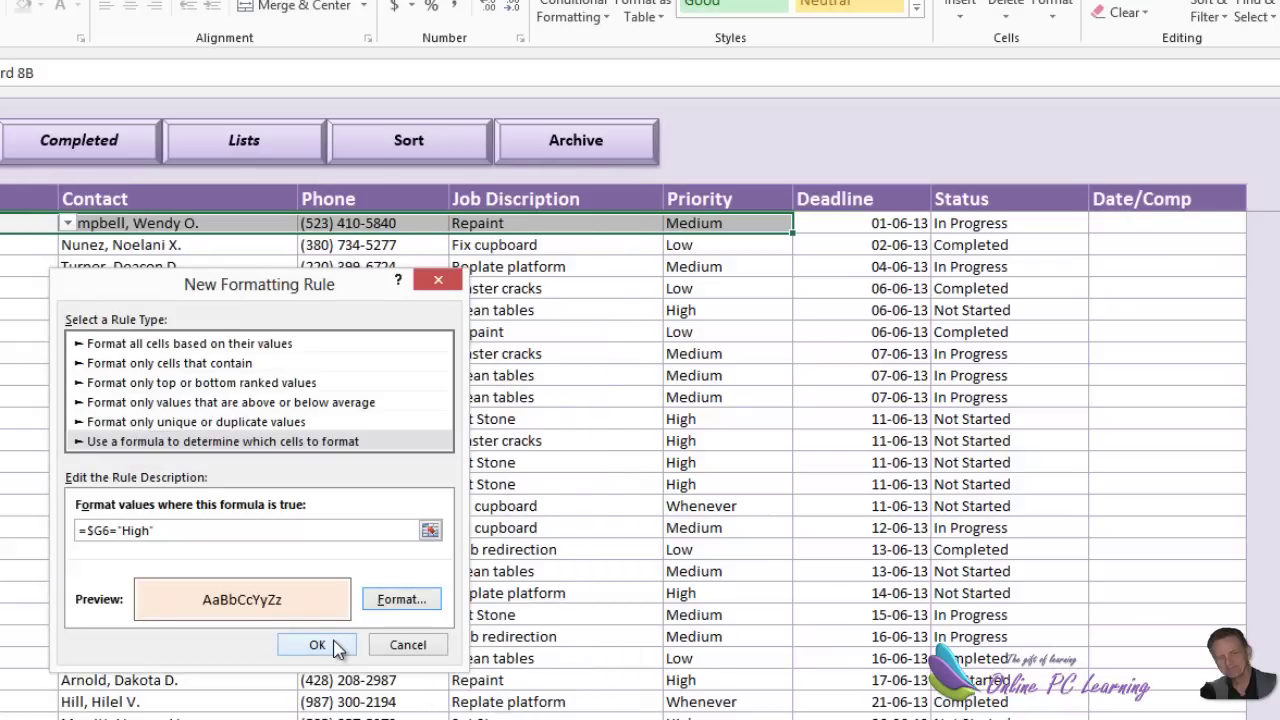
{"action": "left_click", "coordinate": [316, 645]}
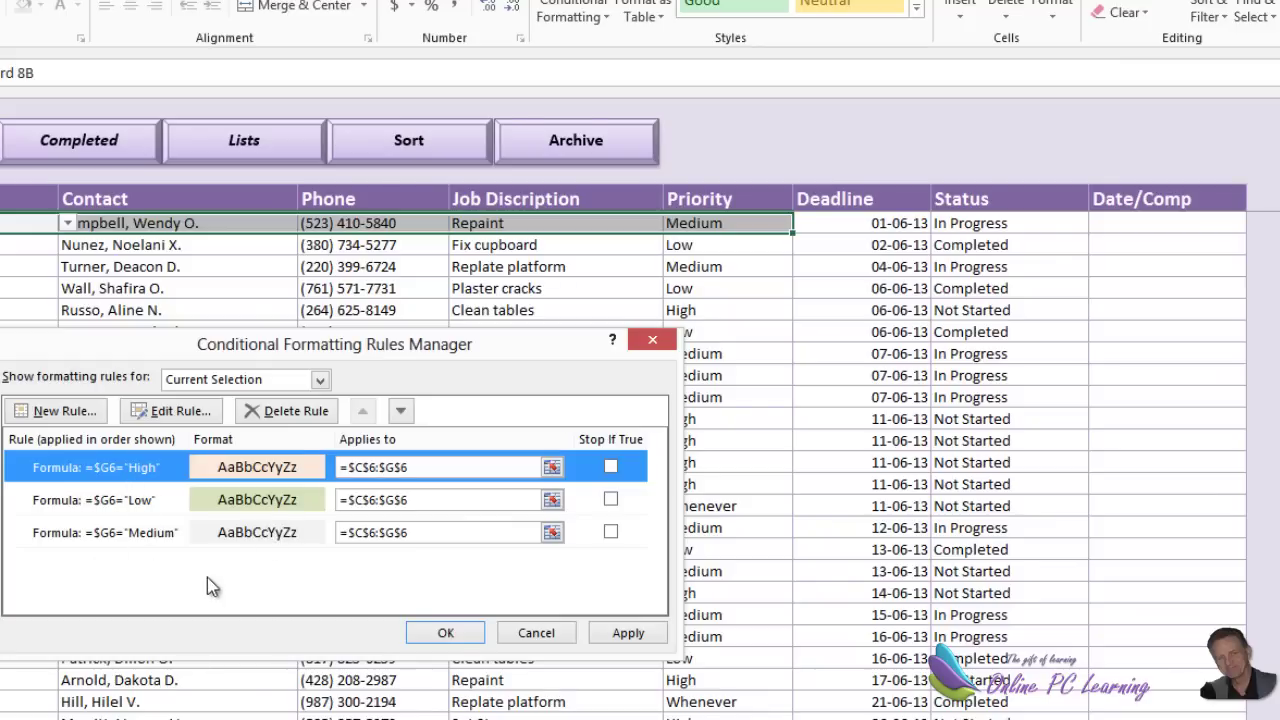
{"action": "left_click", "coordinate": [459, 633]}
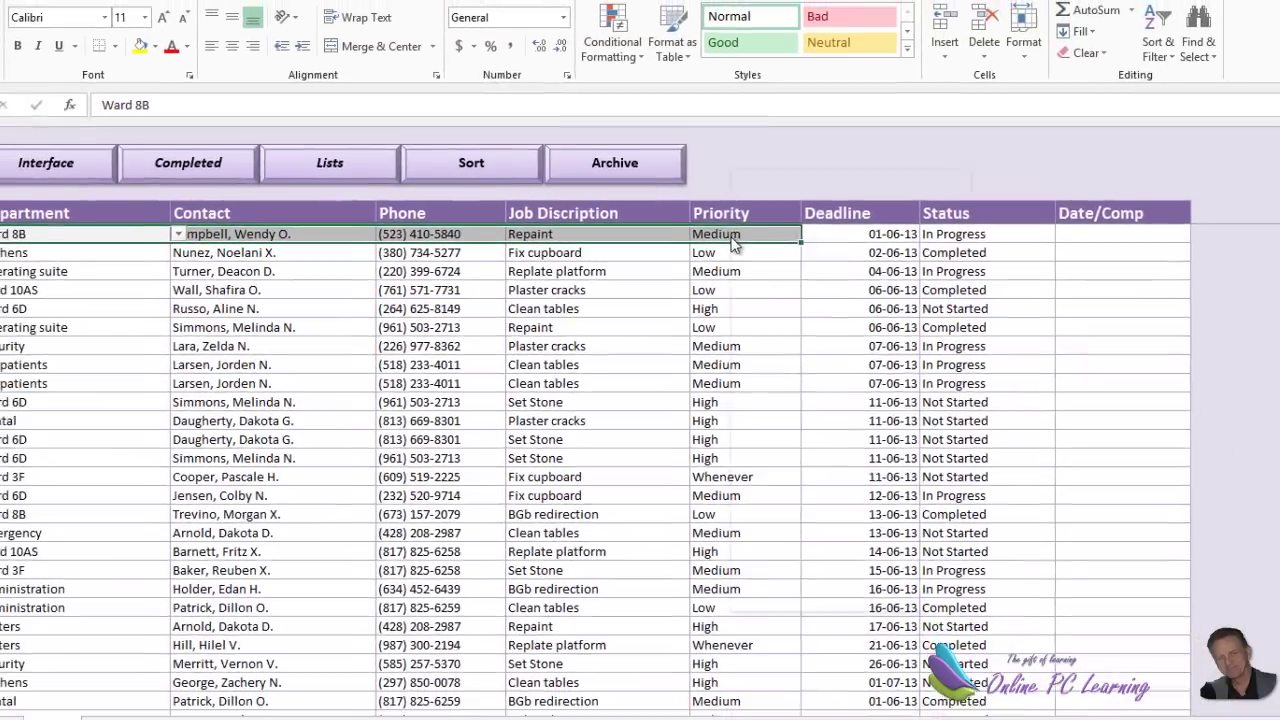
Copy C6:G6 and paste only its formats onto the Department to Priority cells of all table rows below, then clear the copy selection
{"action": "right_click", "coordinate": [705, 236]}
{"action": "left_click", "coordinate": [819, 280]}
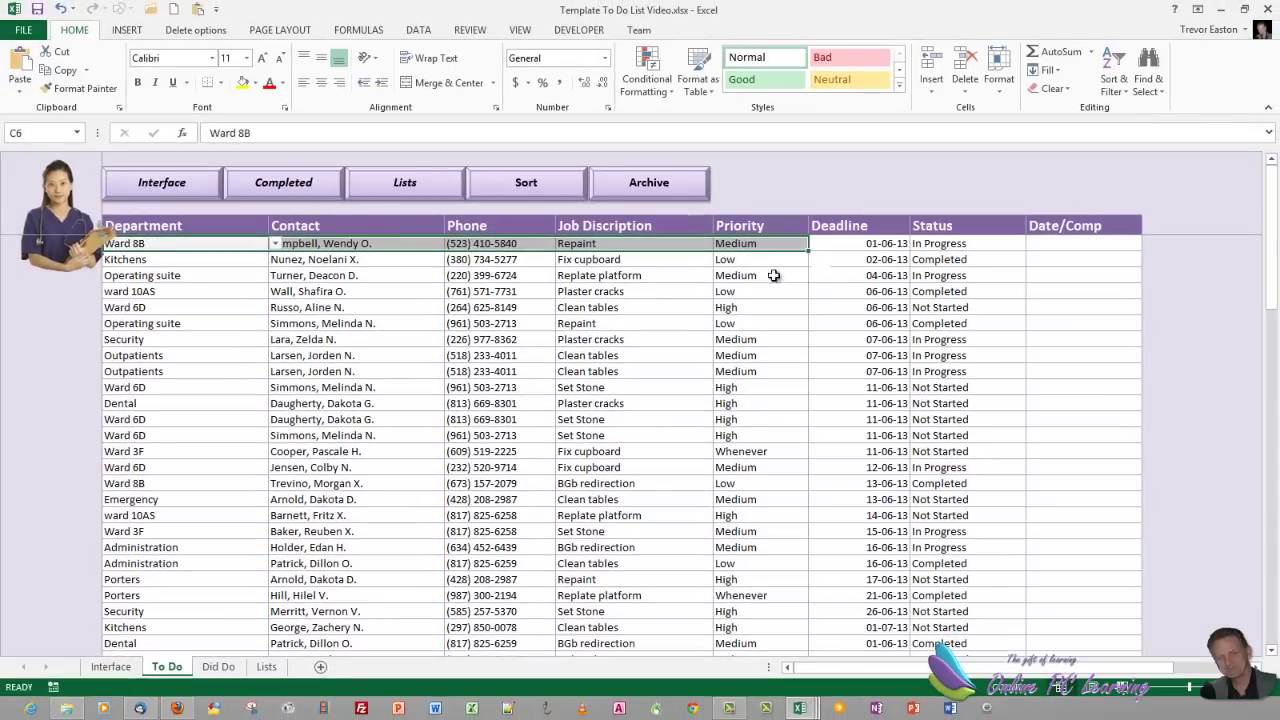
{"action": "left_click_drag", "start_coordinate": [224, 258], "coordinate": [790, 419]}
{"action": "left_click_drag", "start_coordinate": [767, 709], "coordinate": [757, 650]}
{"action": "left_click_drag", "start_coordinate": [759, 596], "coordinate": [758, 590]}
{"action": "right_click", "coordinate": [370, 259]}
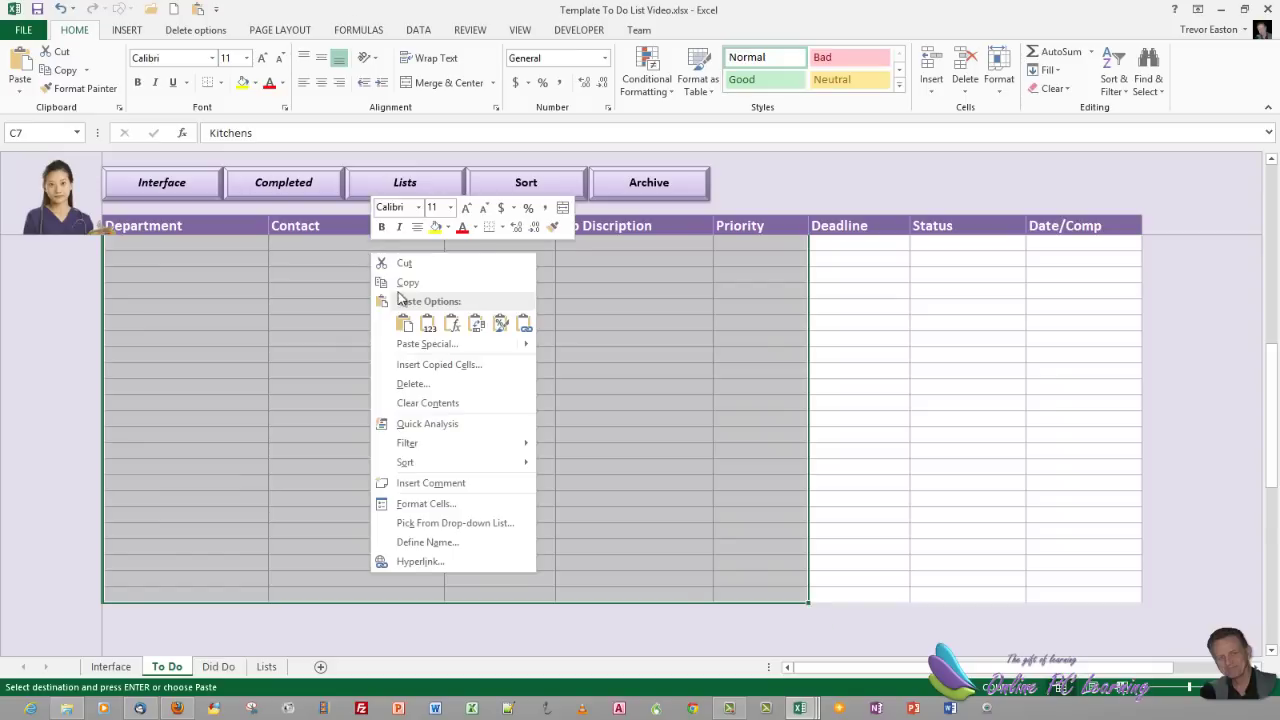
{"action": "left_click", "coordinate": [416, 346]}
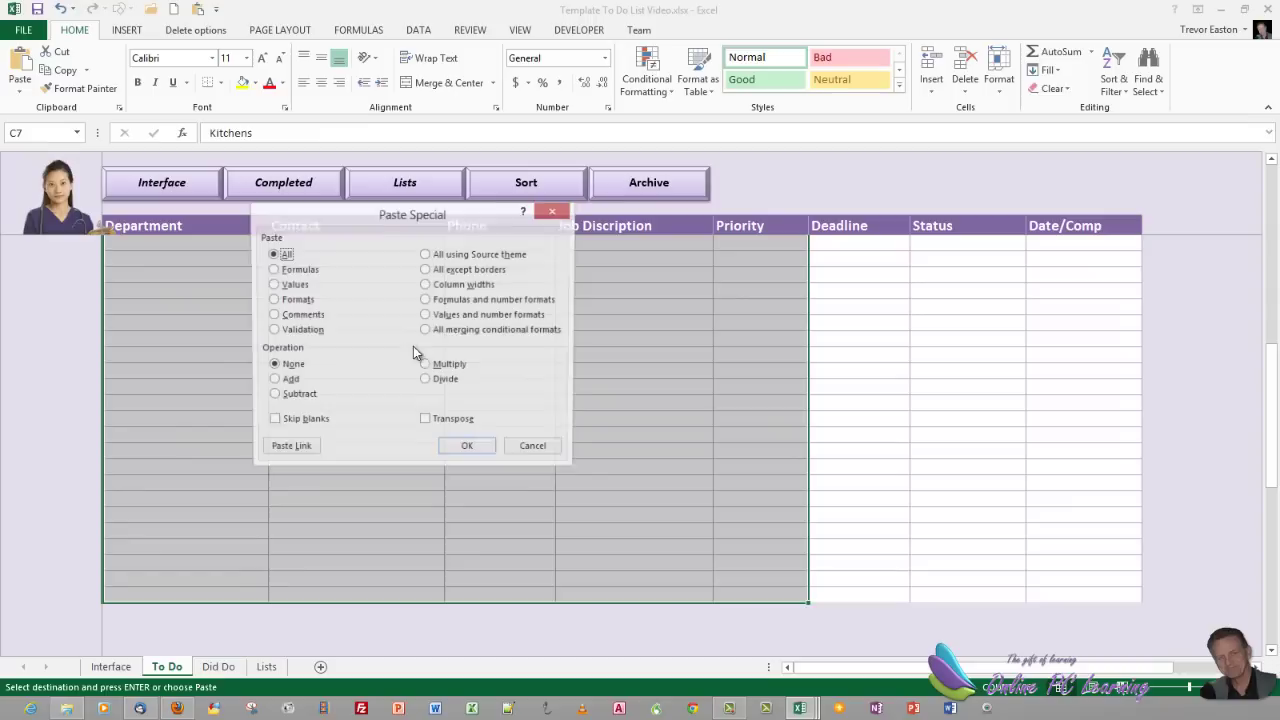
{"action": "left_click", "coordinate": [272, 300]}
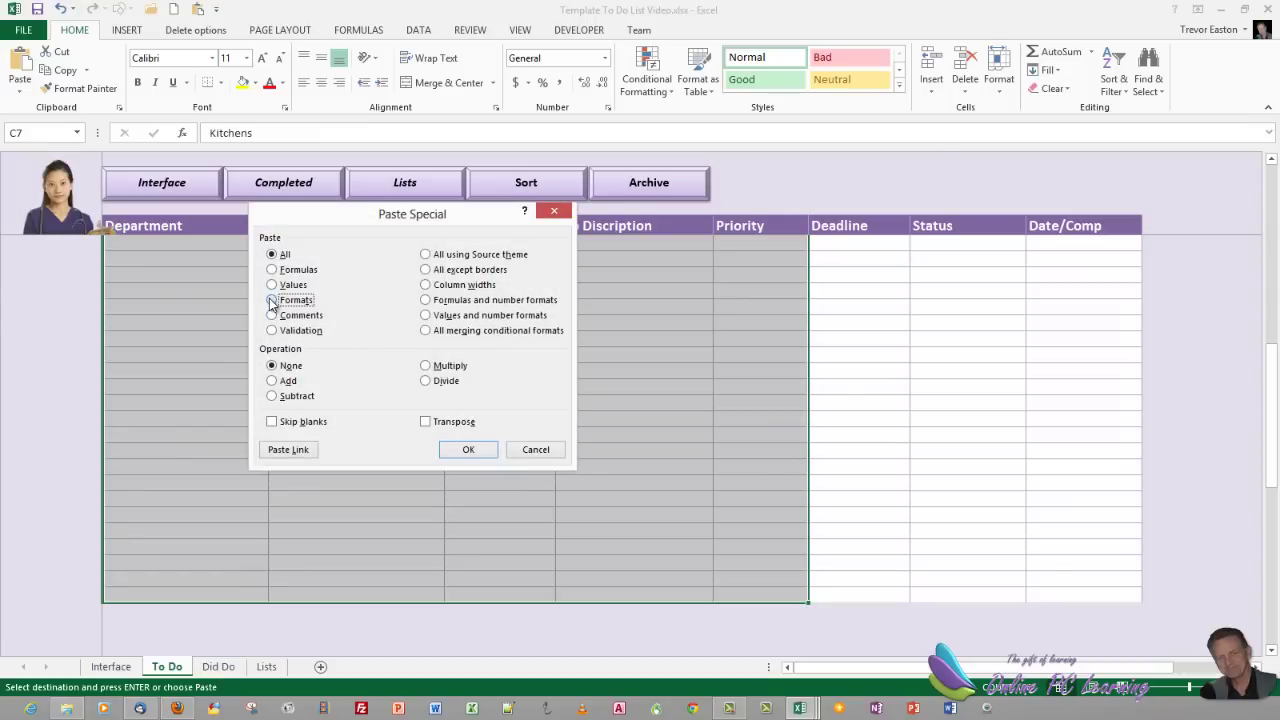
{"action": "left_click", "coordinate": [466, 449]}
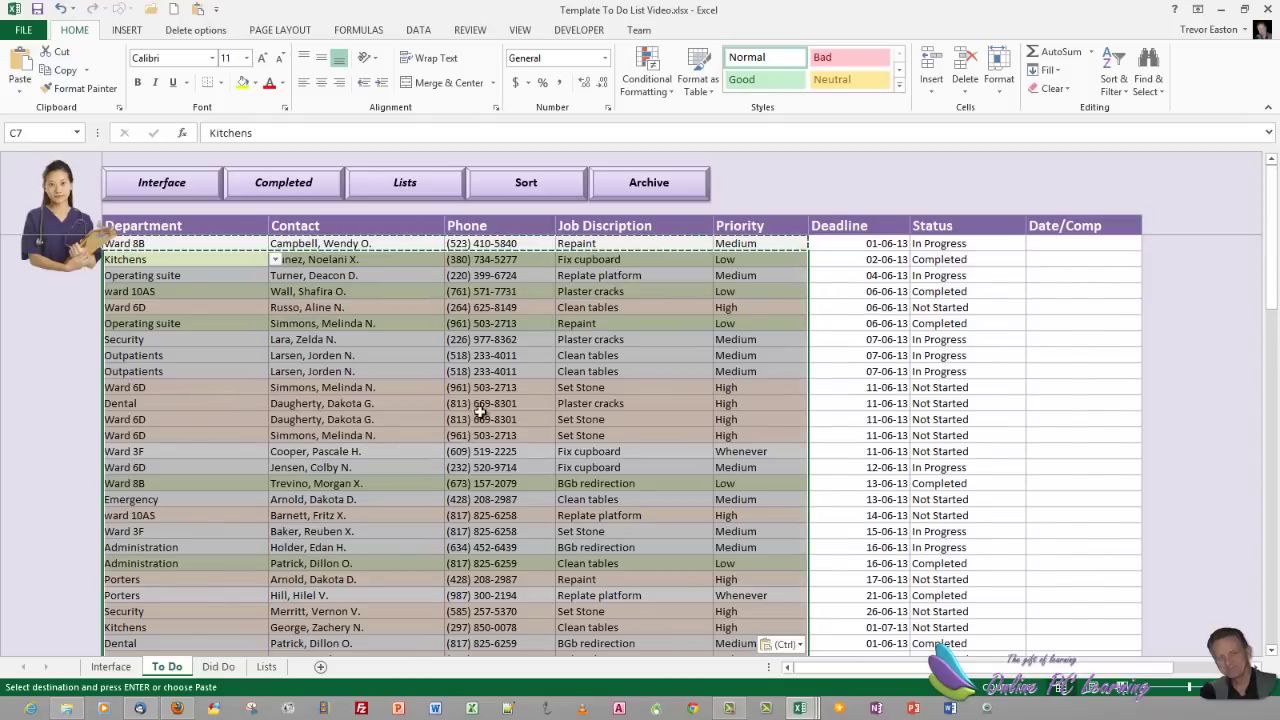
{"action": "left_click", "coordinate": [634, 373]}
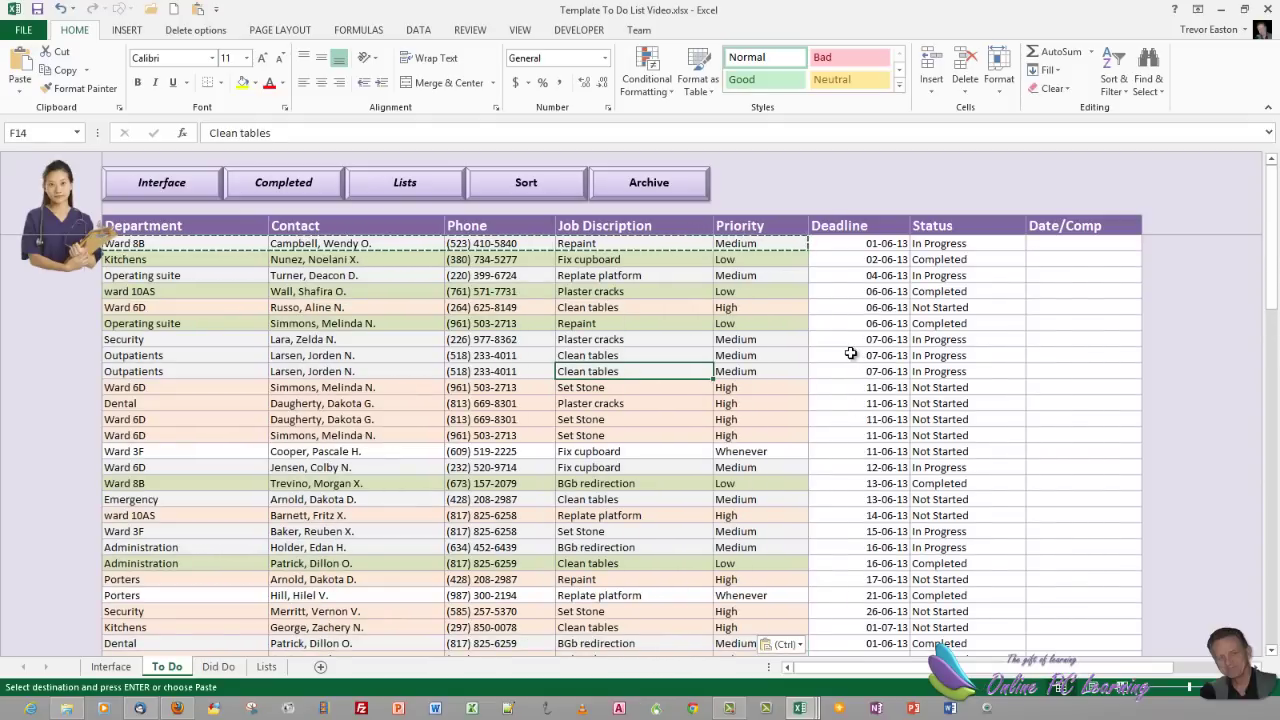
{"action": "key", "text": "Escape"}
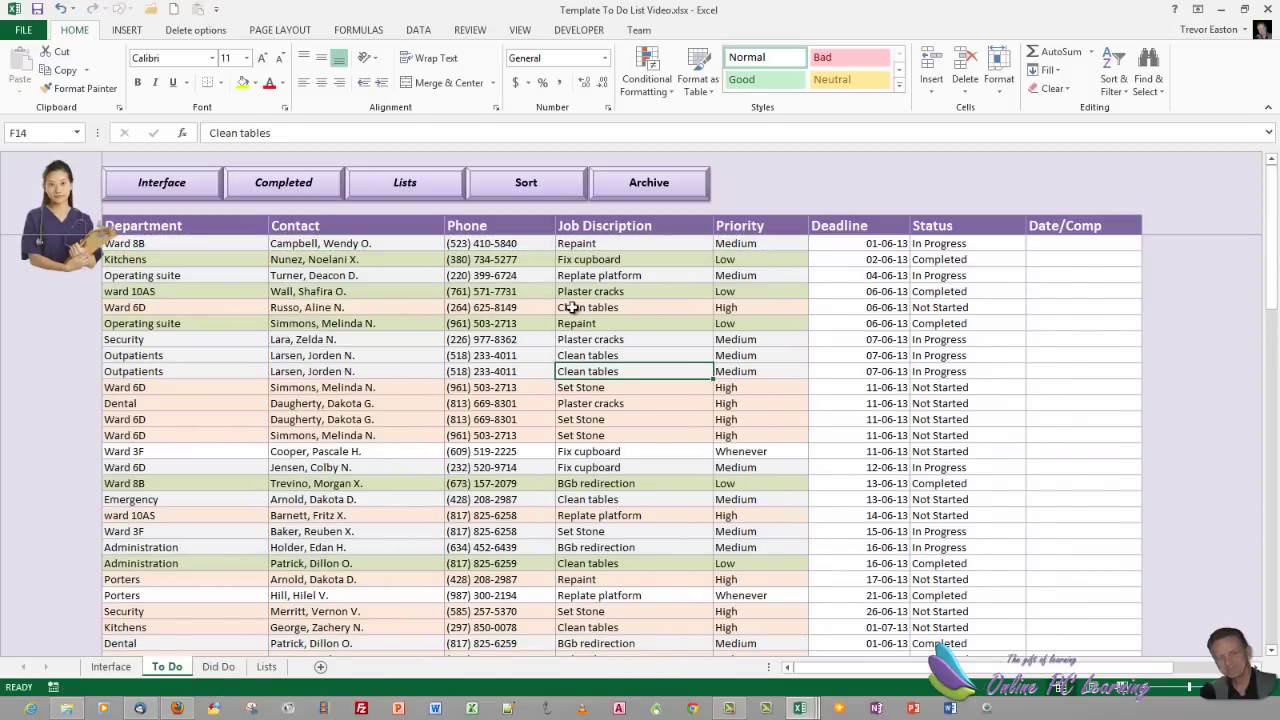
Change the first task's Priority in G6 to High to test the row colouring
{"action": "scroll", "coordinate": [531, 361], "scroll_direction": "down", "scroll_amount": 1}
{"action": "scroll", "coordinate": [531, 361], "scroll_direction": "up", "scroll_amount": 1}
{"action": "left_click", "coordinate": [767, 243]}
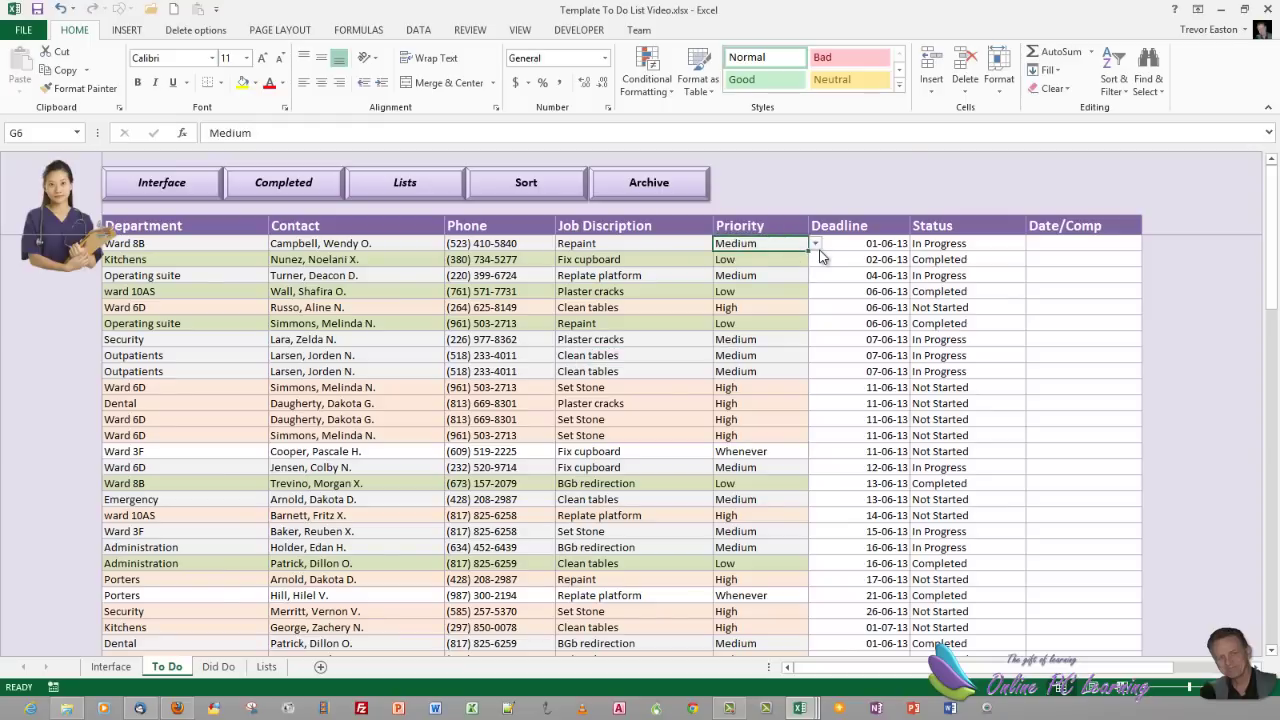
{"action": "left_click", "coordinate": [820, 228]}
{"action": "left_click", "coordinate": [799, 248]}
{"action": "left_click", "coordinate": [818, 244]}
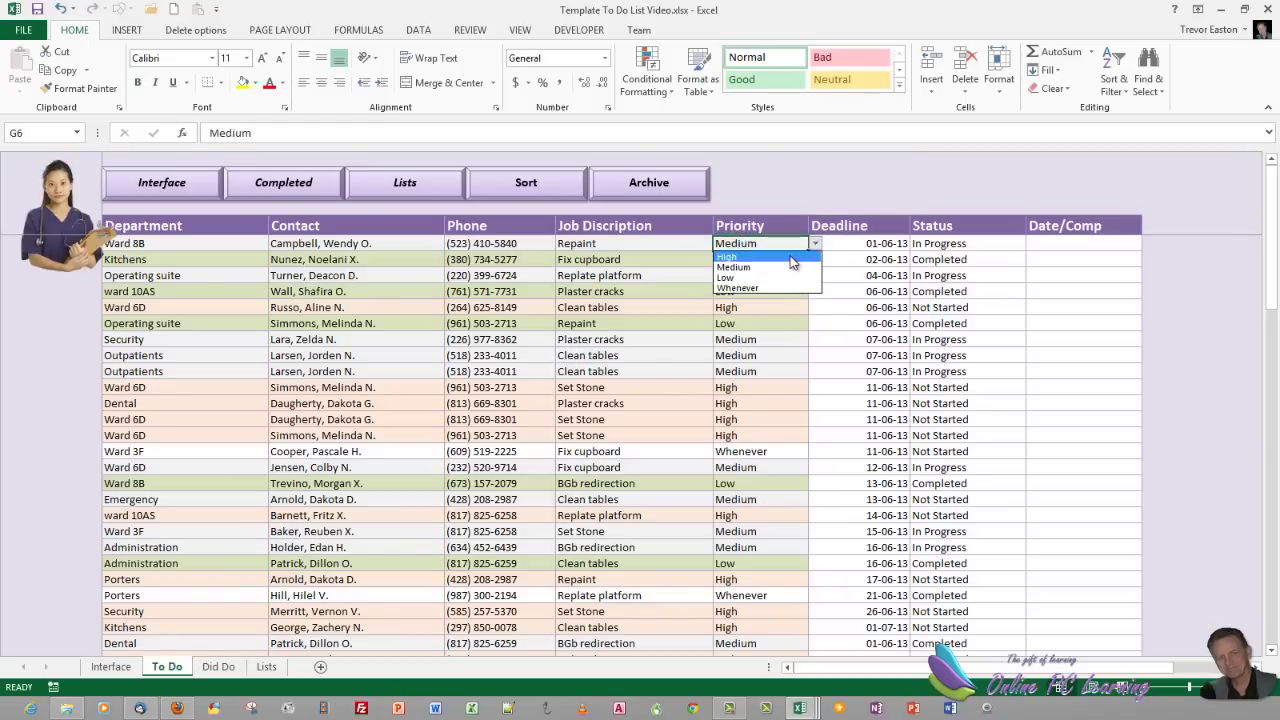
{"action": "left_click", "coordinate": [790, 258]}
{"action": "left_click", "coordinate": [567, 358]}
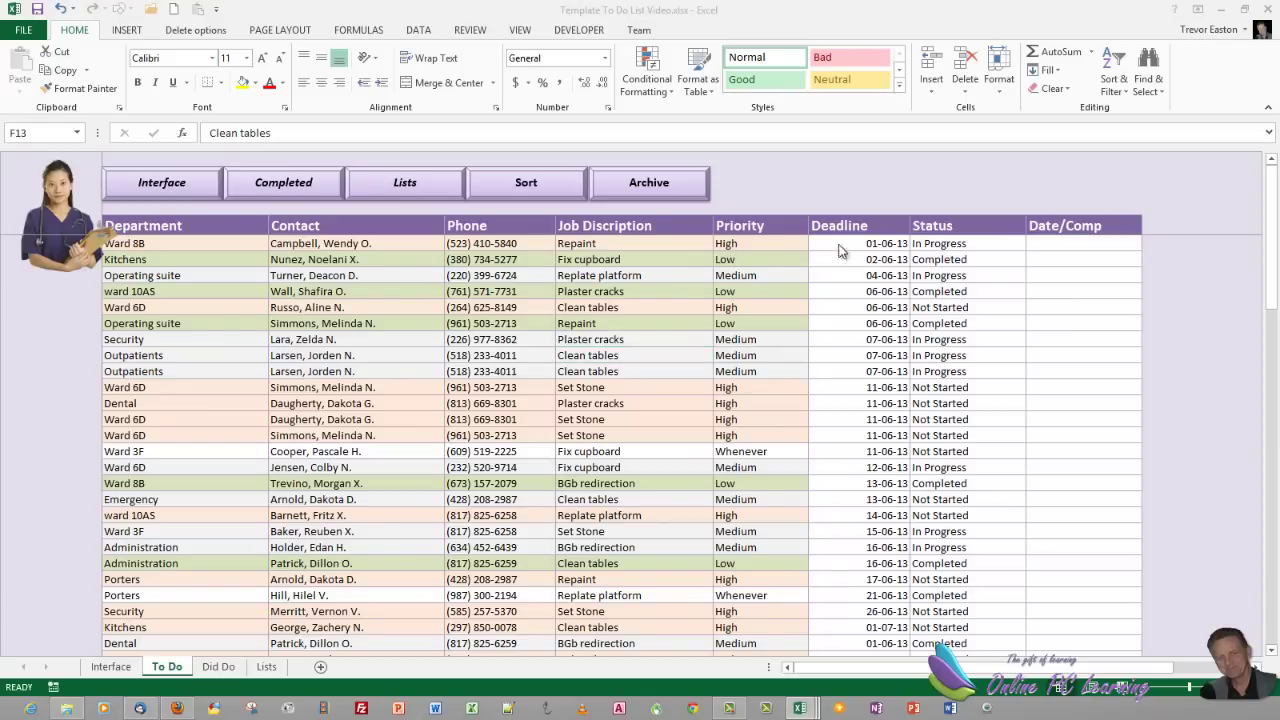
Create a formula-based conditional formatting rule for H6:J6 with the formula =$I6="In Progress"
{"action": "left_click_drag", "start_coordinate": [868, 242], "coordinate": [1096, 243]}
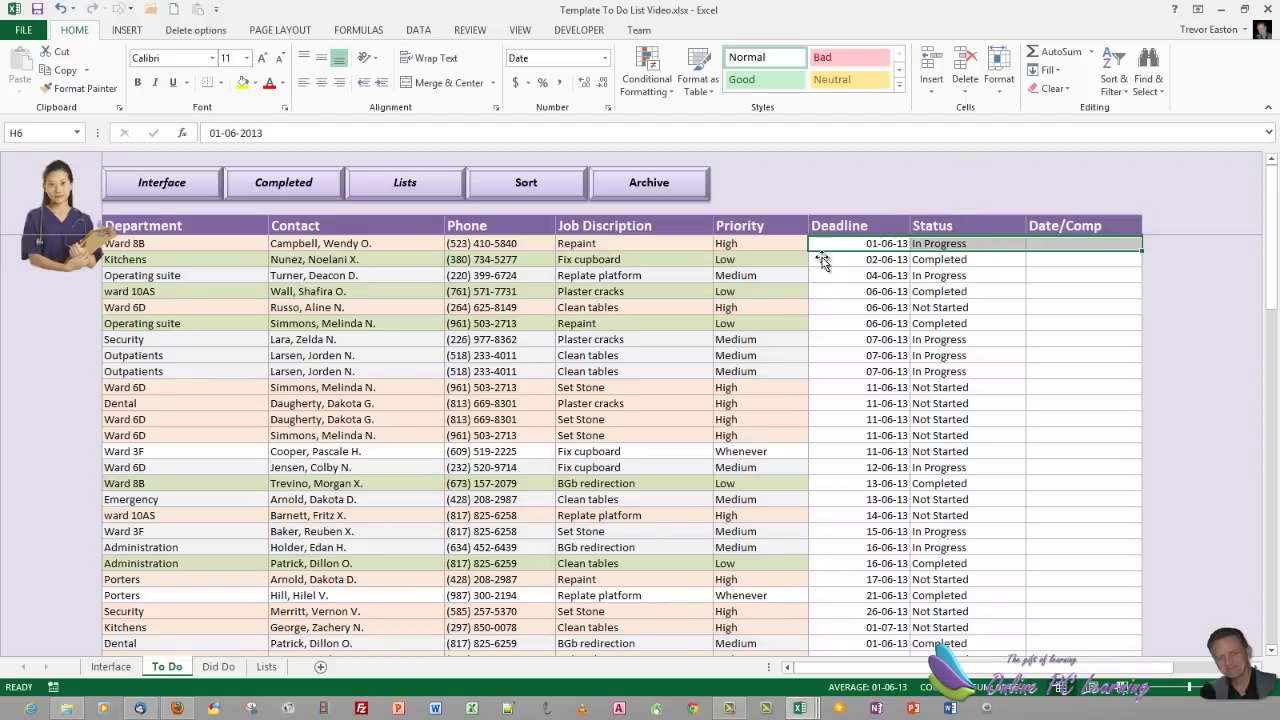
{"action": "left_click", "coordinate": [655, 72]}
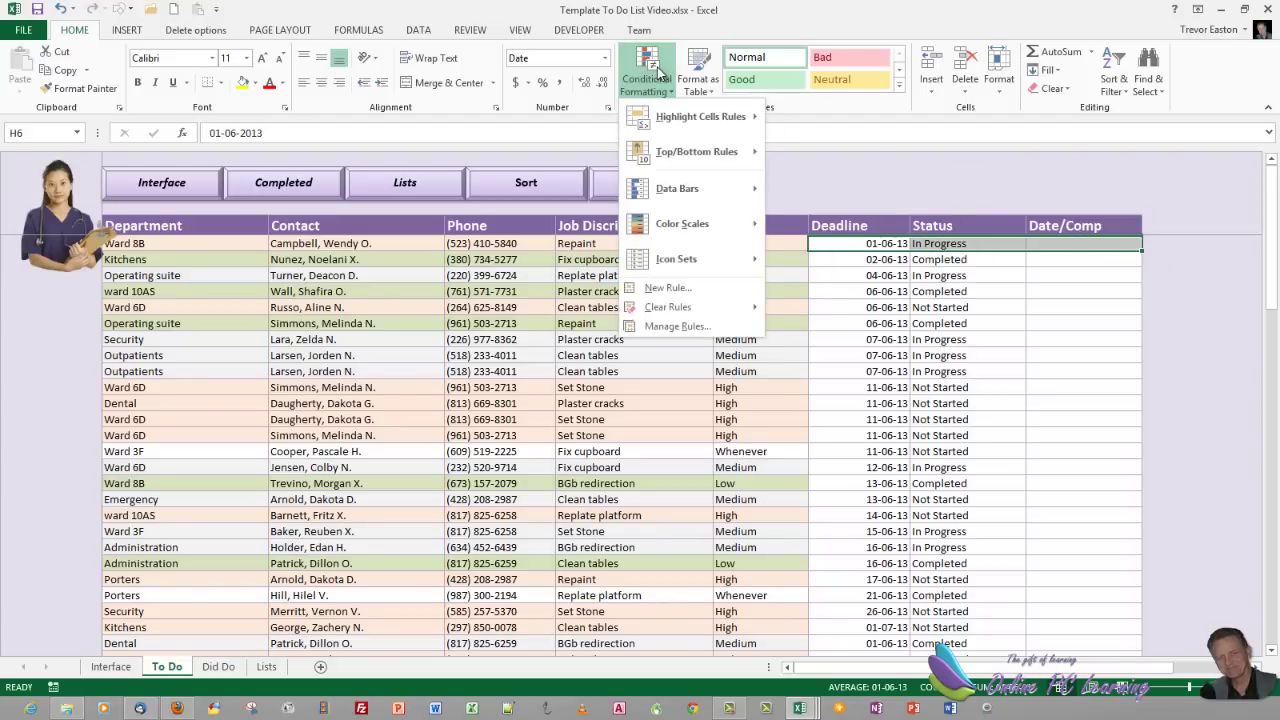
{"action": "left_click", "coordinate": [664, 288]}
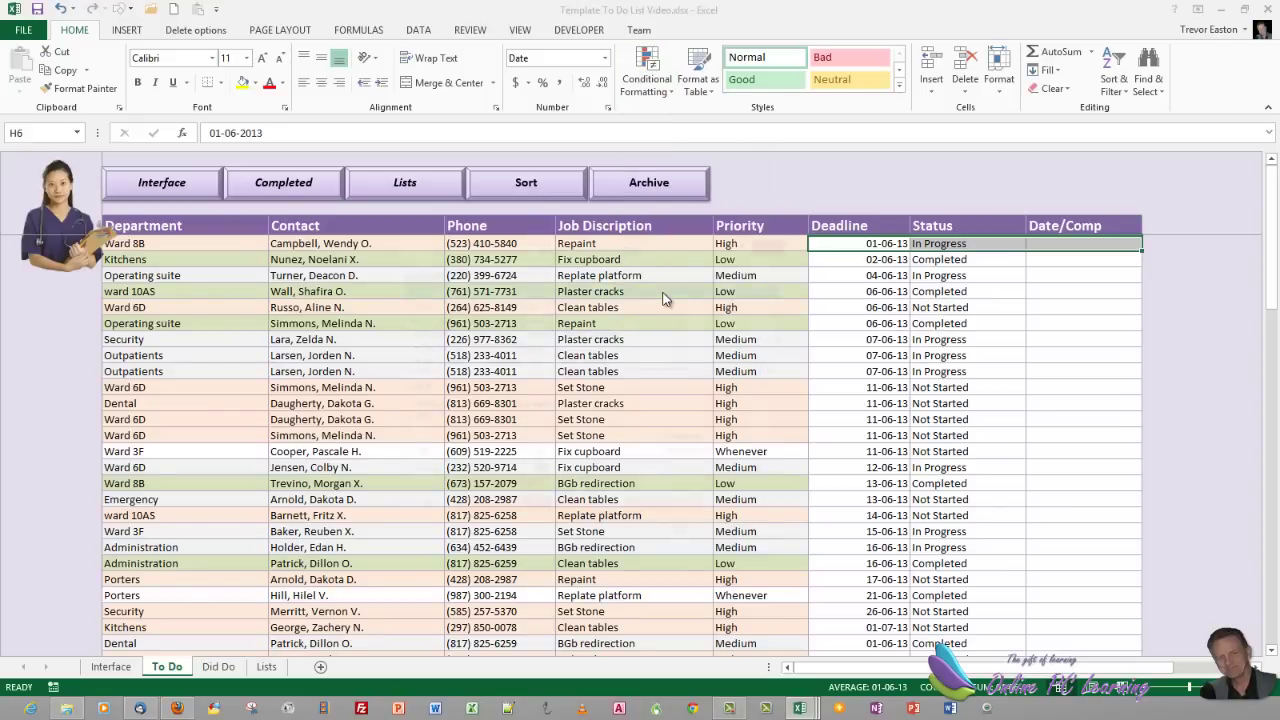
{"action": "left_click", "coordinate": [481, 363]}
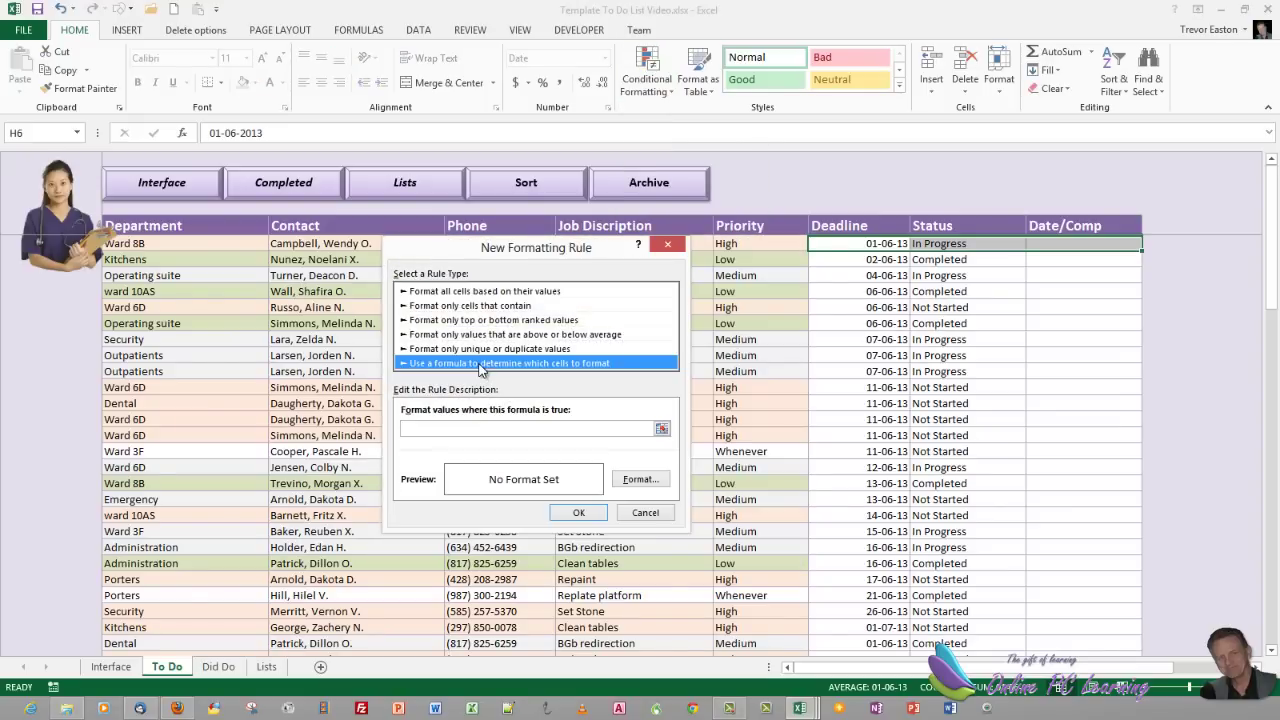
{"action": "left_click", "coordinate": [446, 428]}
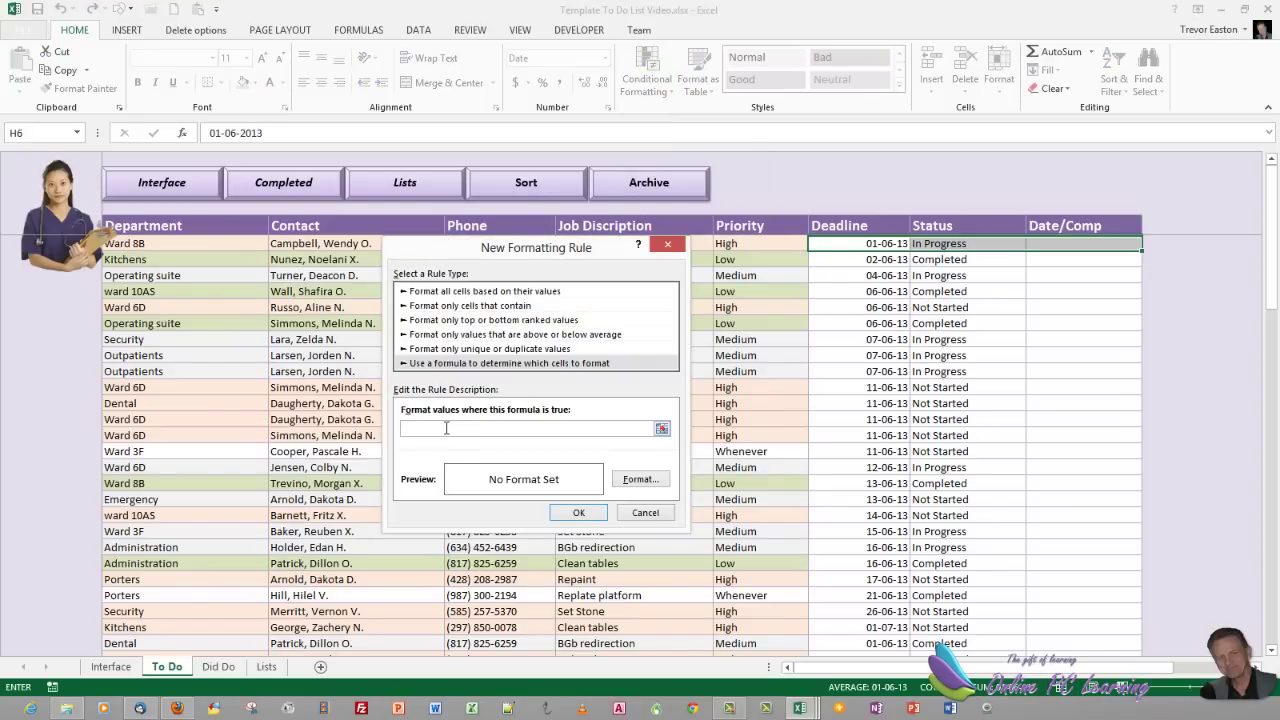
{"action": "type", "text": "="}
{"action": "left_click", "coordinate": [945, 243]}
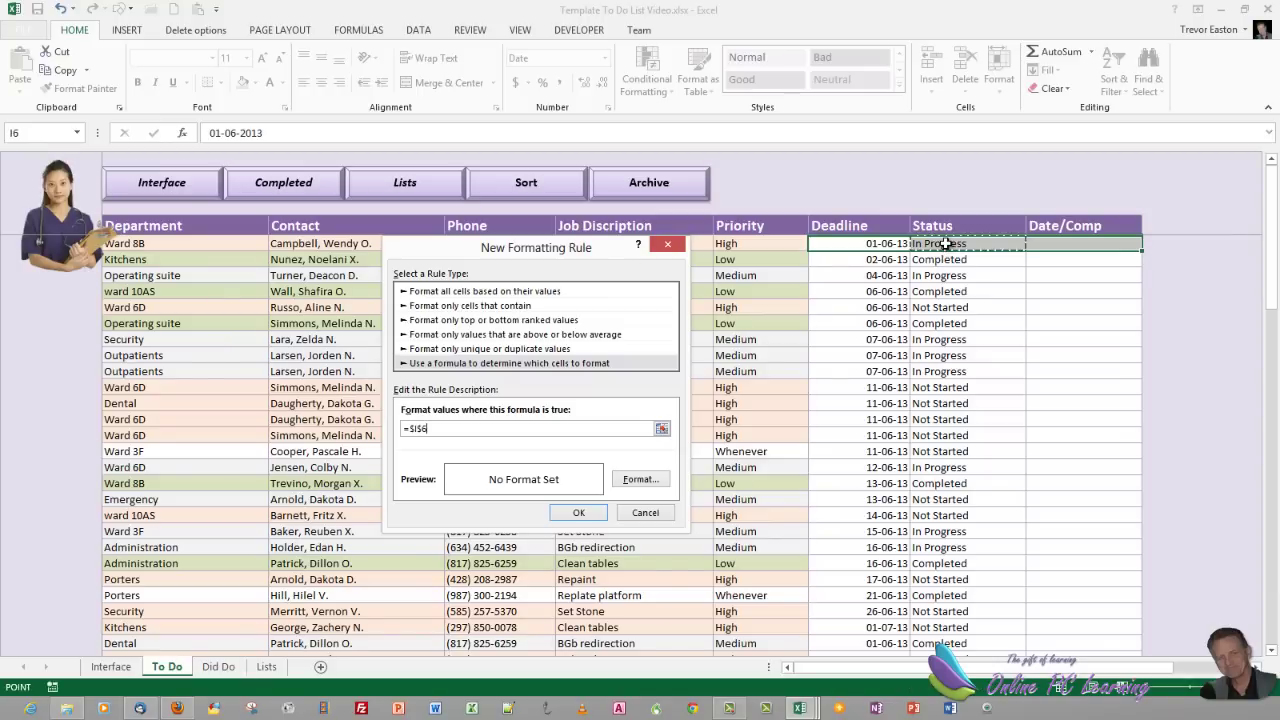
{"action": "left_click", "coordinate": [425, 428]}
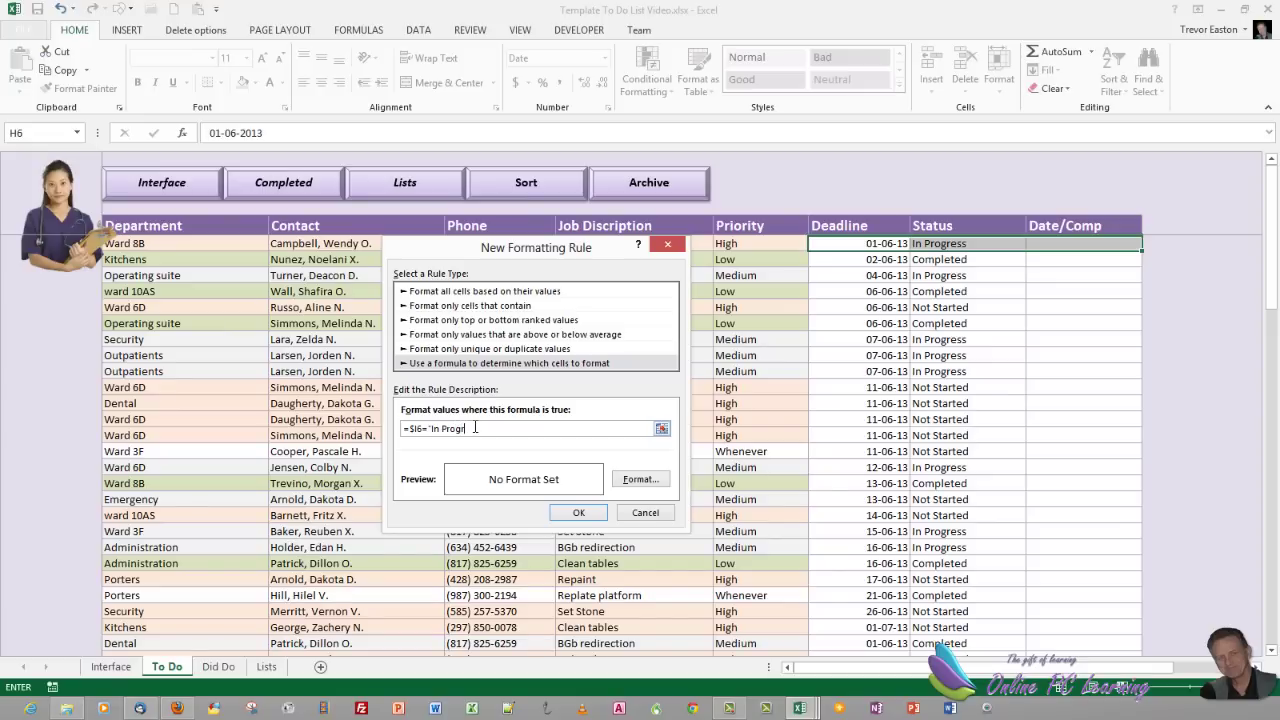
{"action": "type", "text": "s\""}
Give the In Progress rule a custom light yellow background fill and save it
{"action": "left_click", "coordinate": [640, 479]}
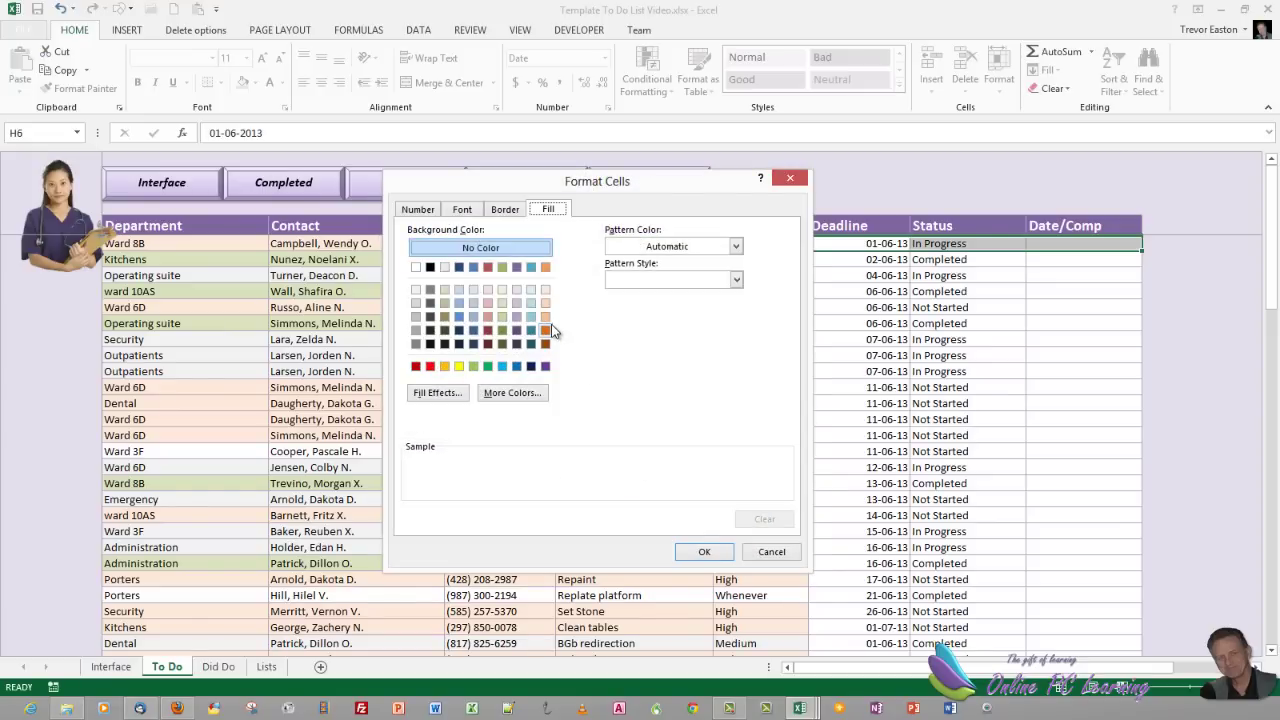
{"action": "left_click", "coordinate": [502, 395]}
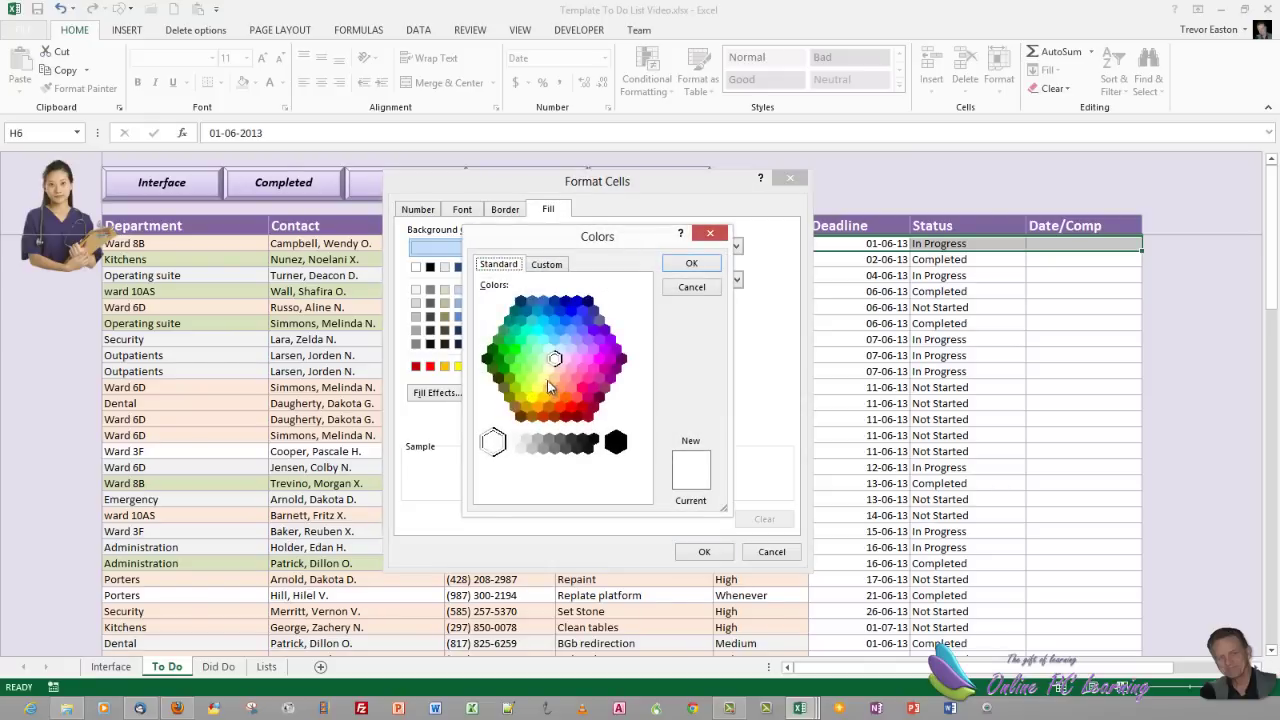
{"action": "left_click", "coordinate": [548, 369]}
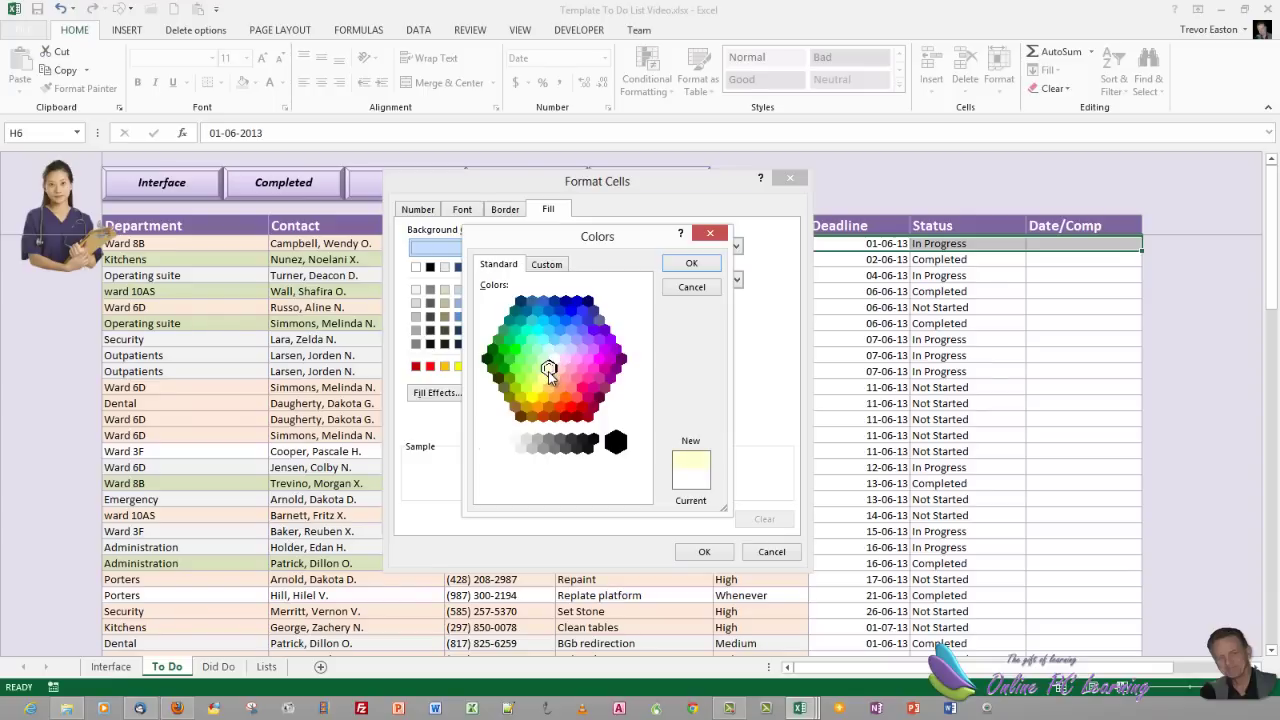
{"action": "left_click", "coordinate": [543, 379]}
{"action": "left_click", "coordinate": [694, 264]}
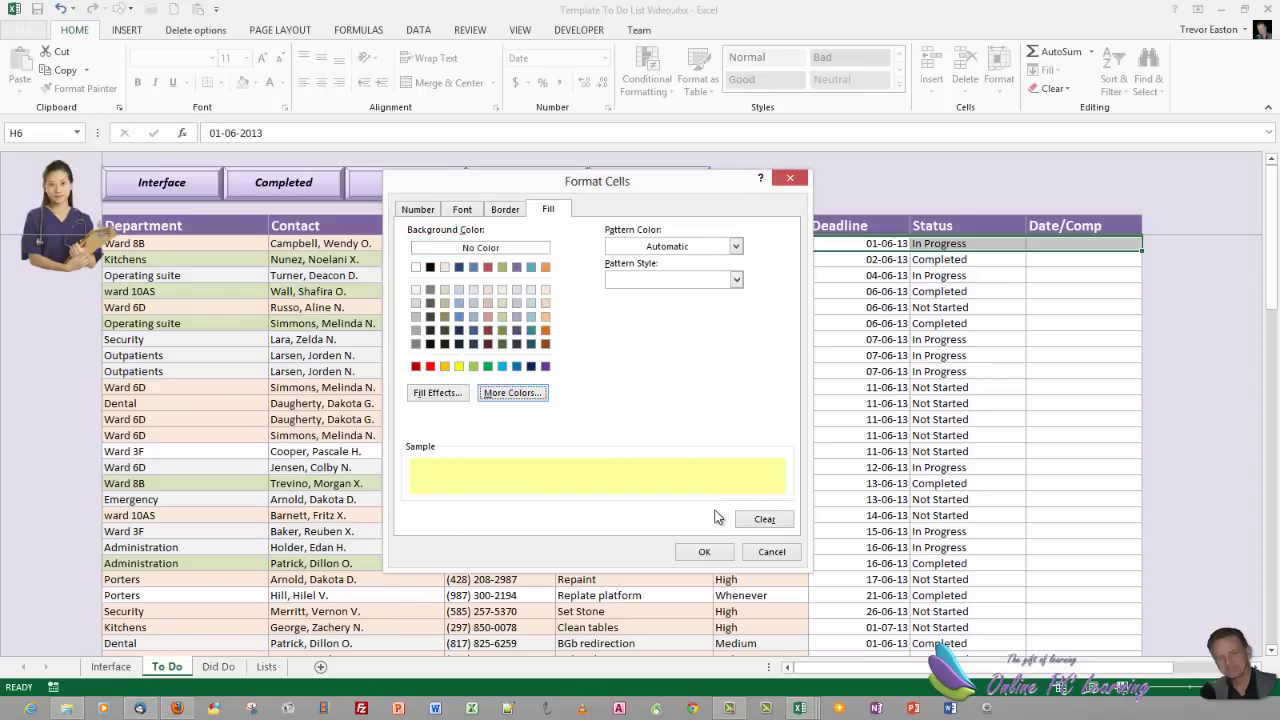
{"action": "left_click", "coordinate": [706, 552]}
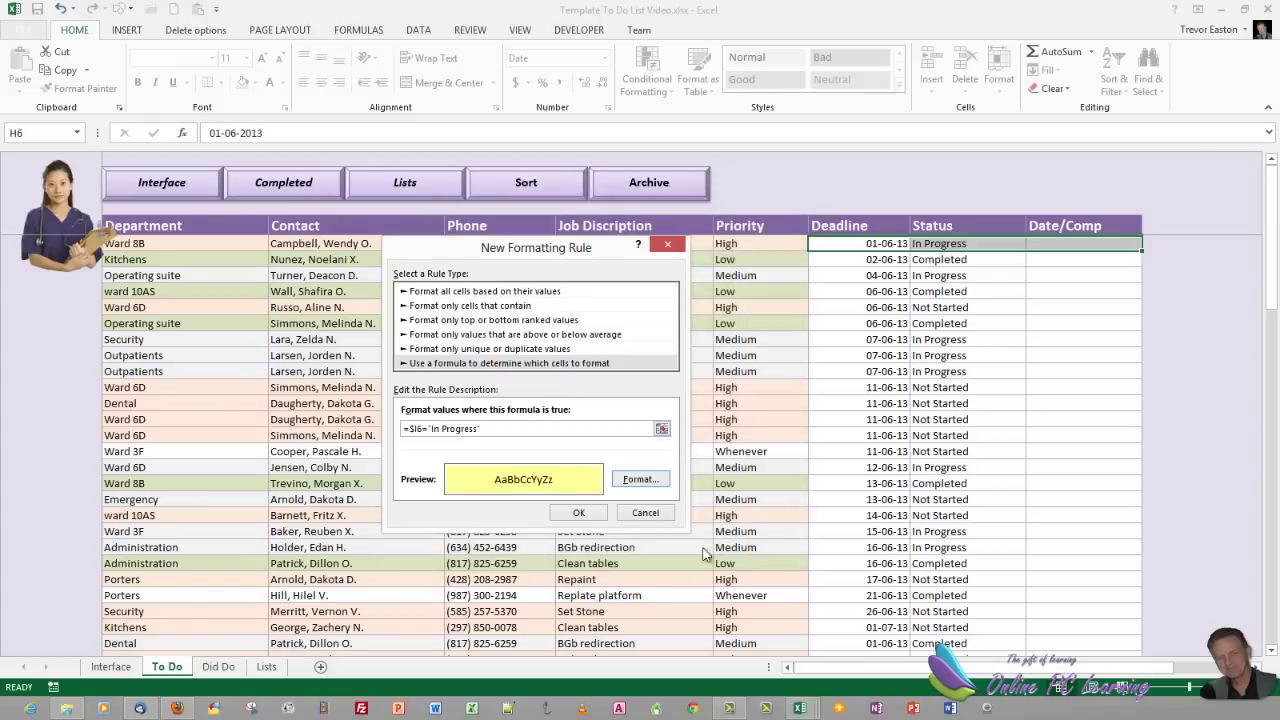
{"action": "left_click", "coordinate": [578, 512]}
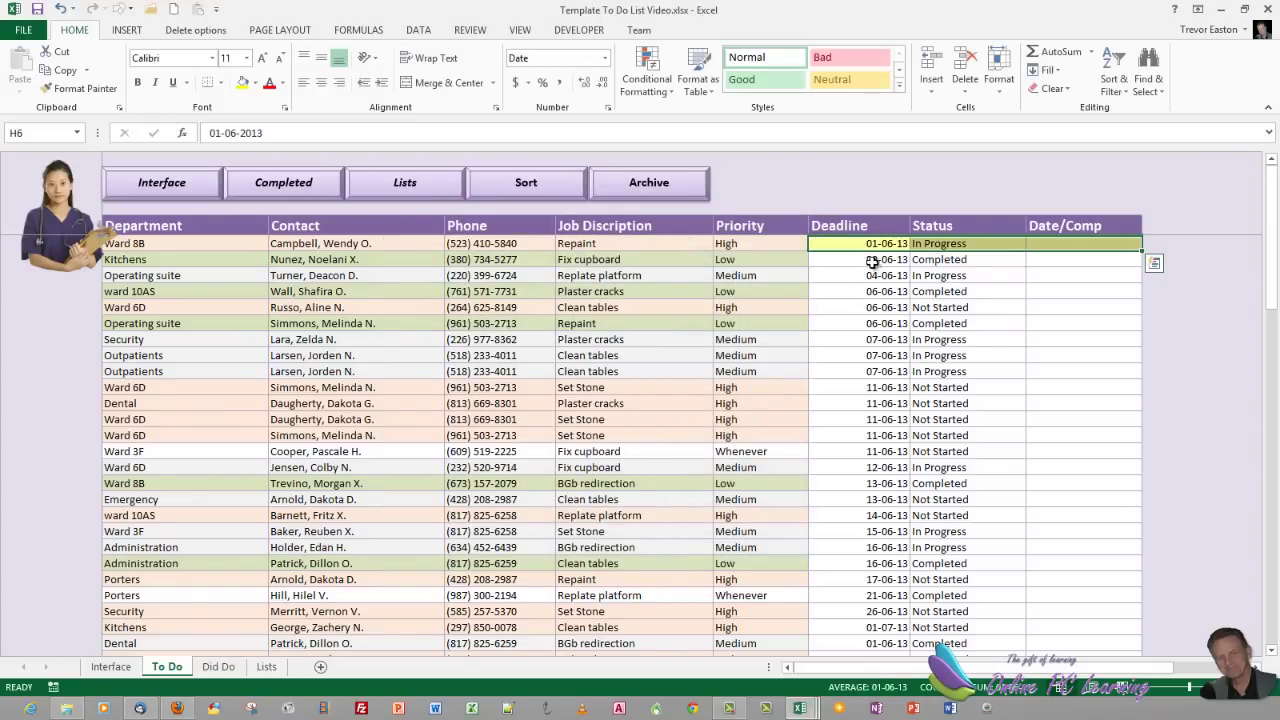
Add formula rules for H6:J6 filling $I6 "Not Started" bright pink and "Completed" light green, and save the three status rules
{"action": "left_click", "coordinate": [645, 78]}
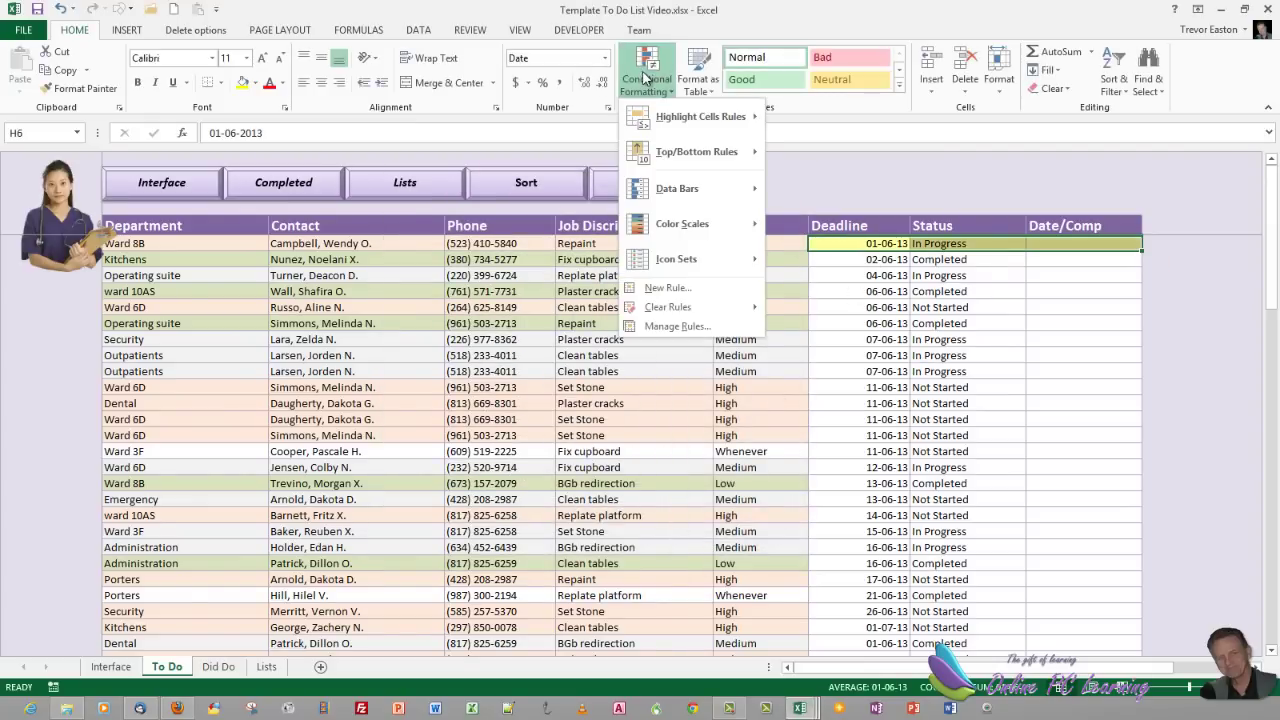
{"action": "left_click", "coordinate": [666, 323]}
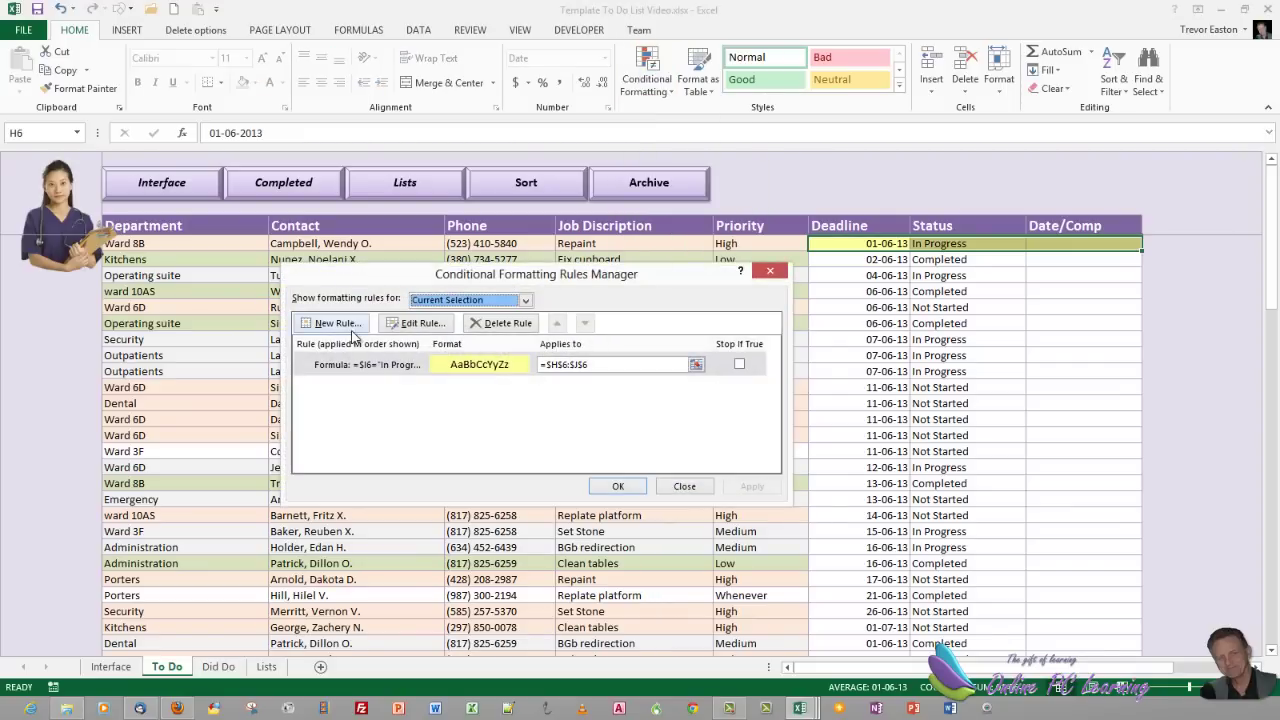
{"action": "left_click", "coordinate": [354, 330]}
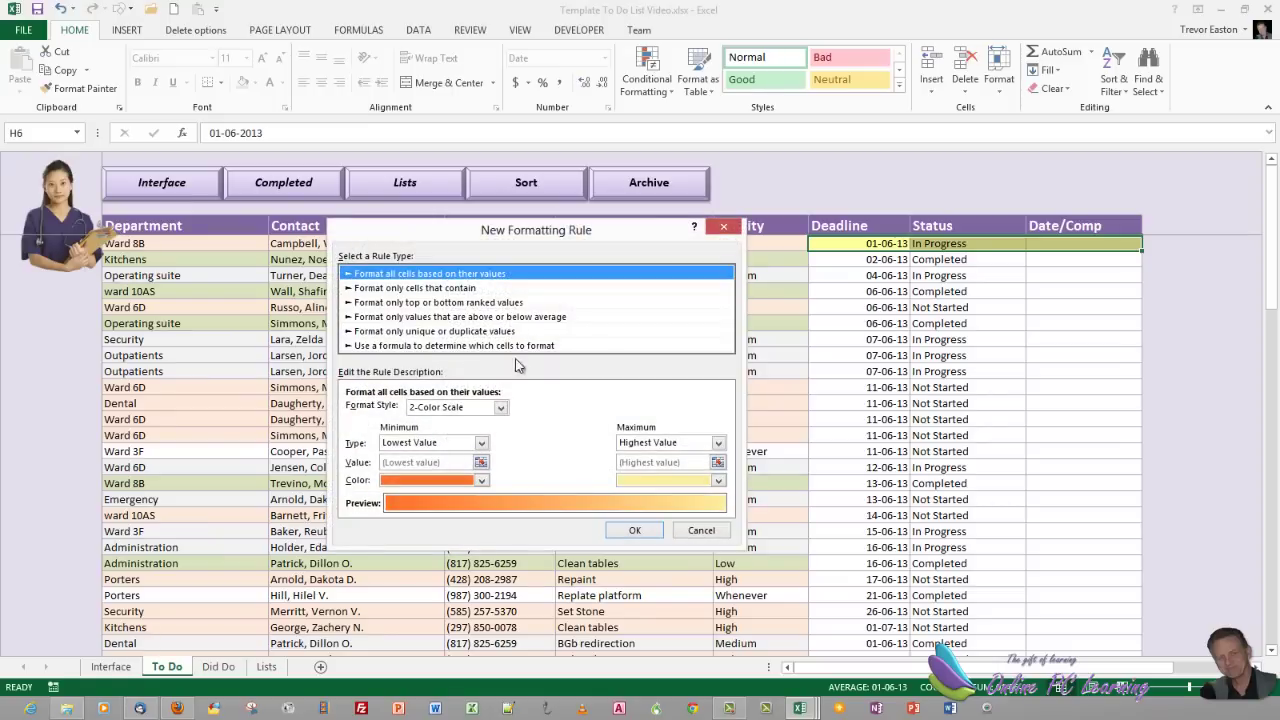
{"action": "left_click", "coordinate": [522, 346]}
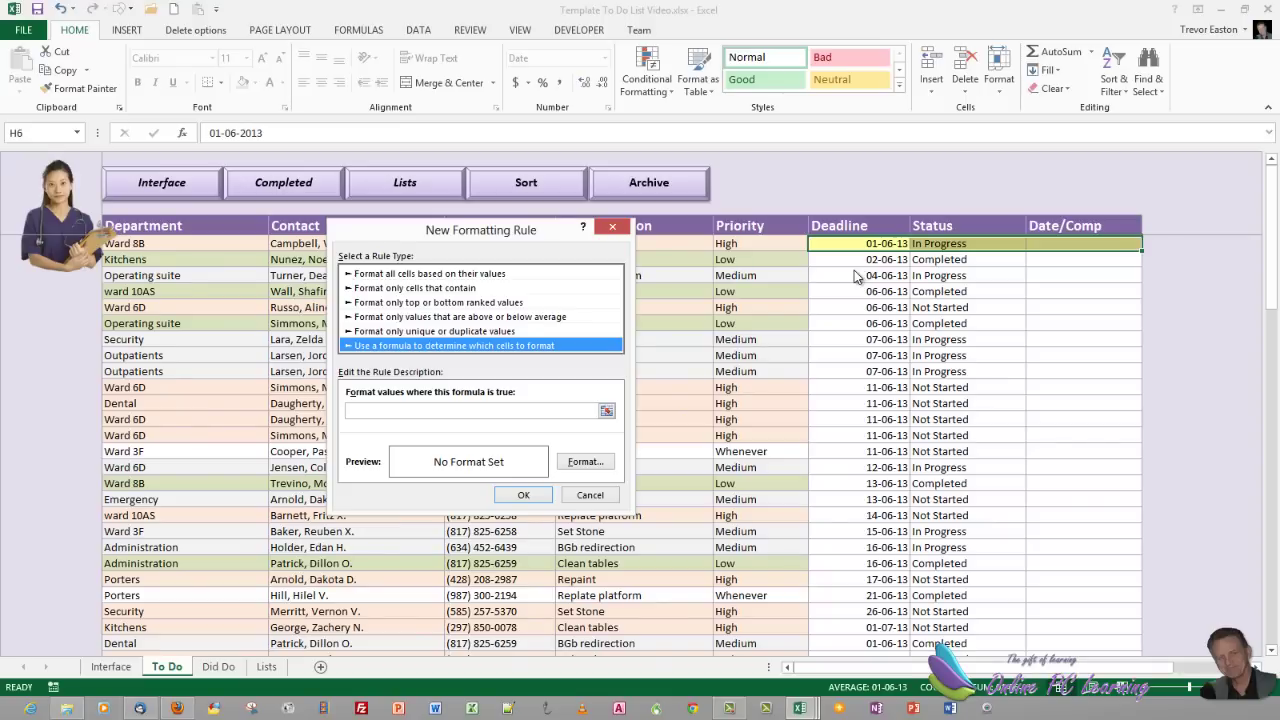
{"action": "key", "text": "Escape"}
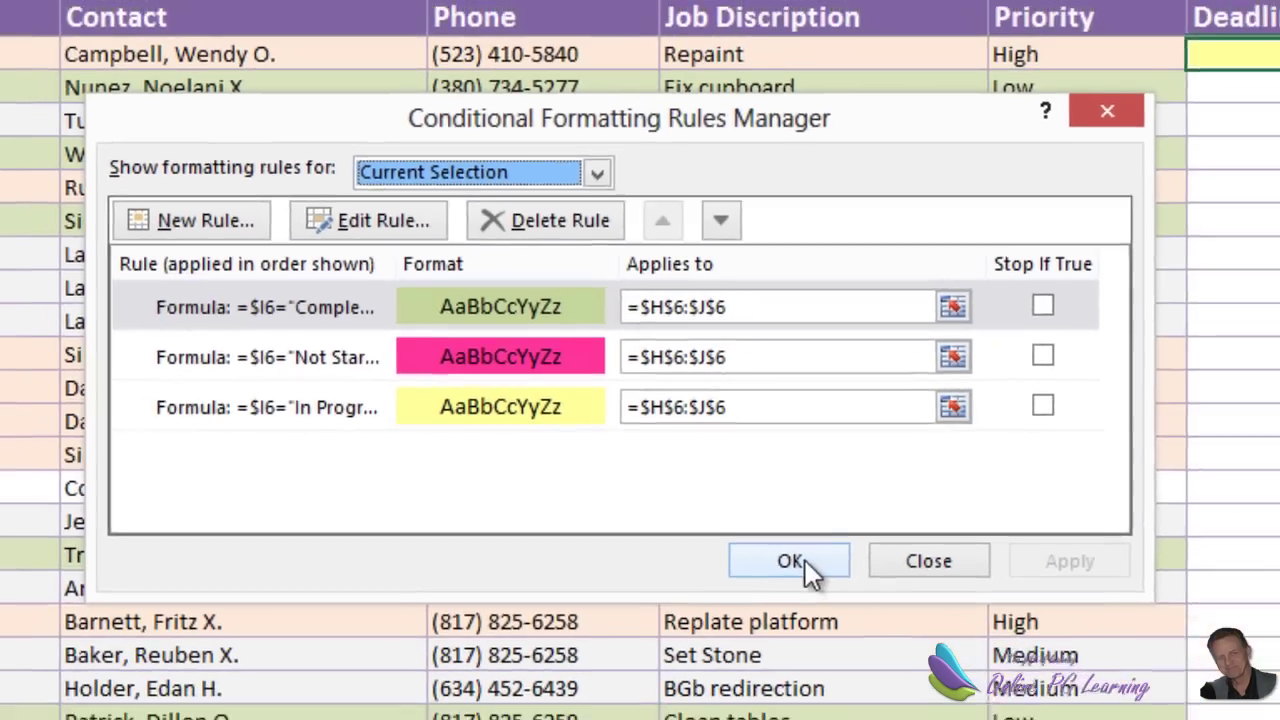
{"action": "left_click", "coordinate": [805, 562]}
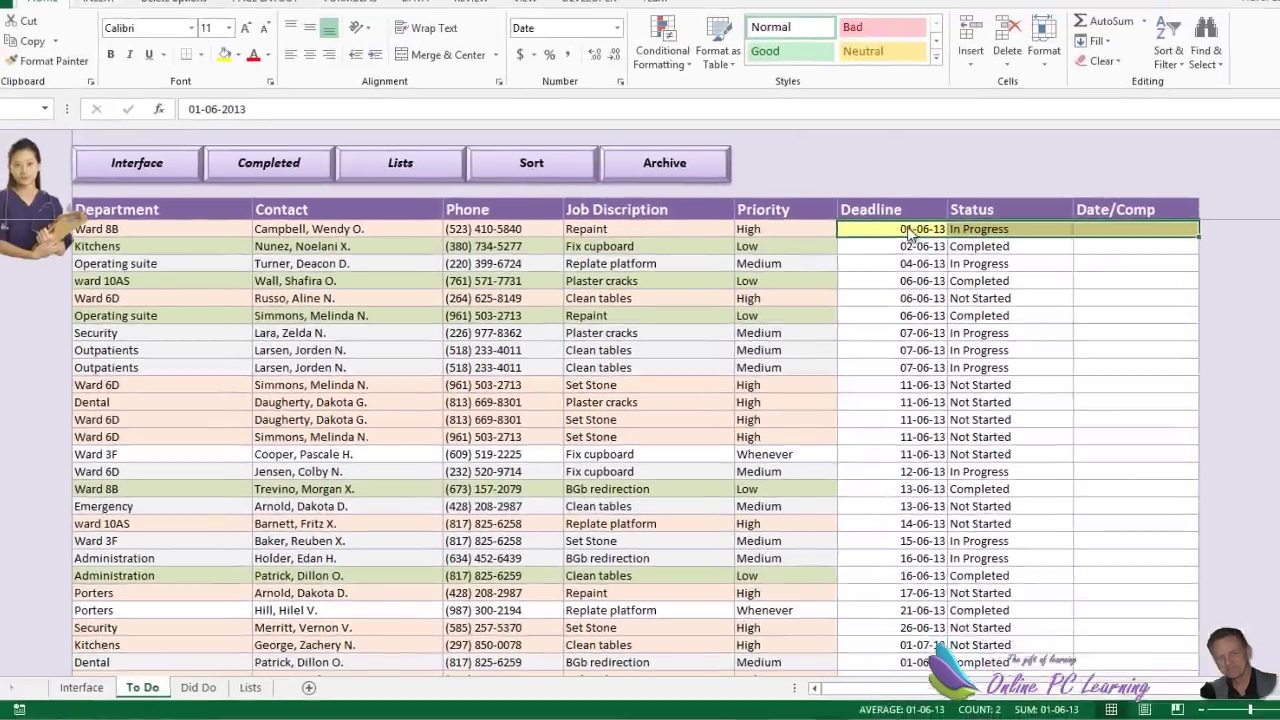
Copy H6:J6 and paste only its formats onto the Deadline to Date/Comp cells of all table rows below, then clear the copy selection
{"action": "right_click", "coordinate": [910, 232]}
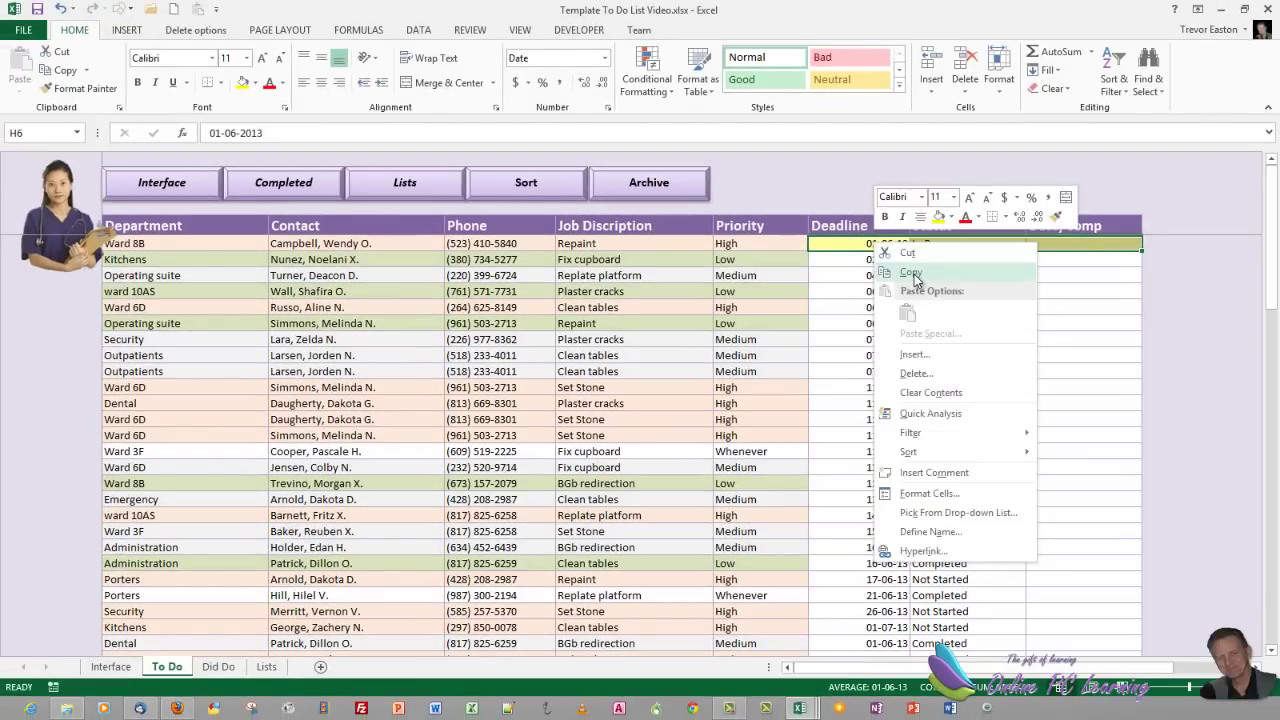
{"action": "left_click", "coordinate": [932, 244]}
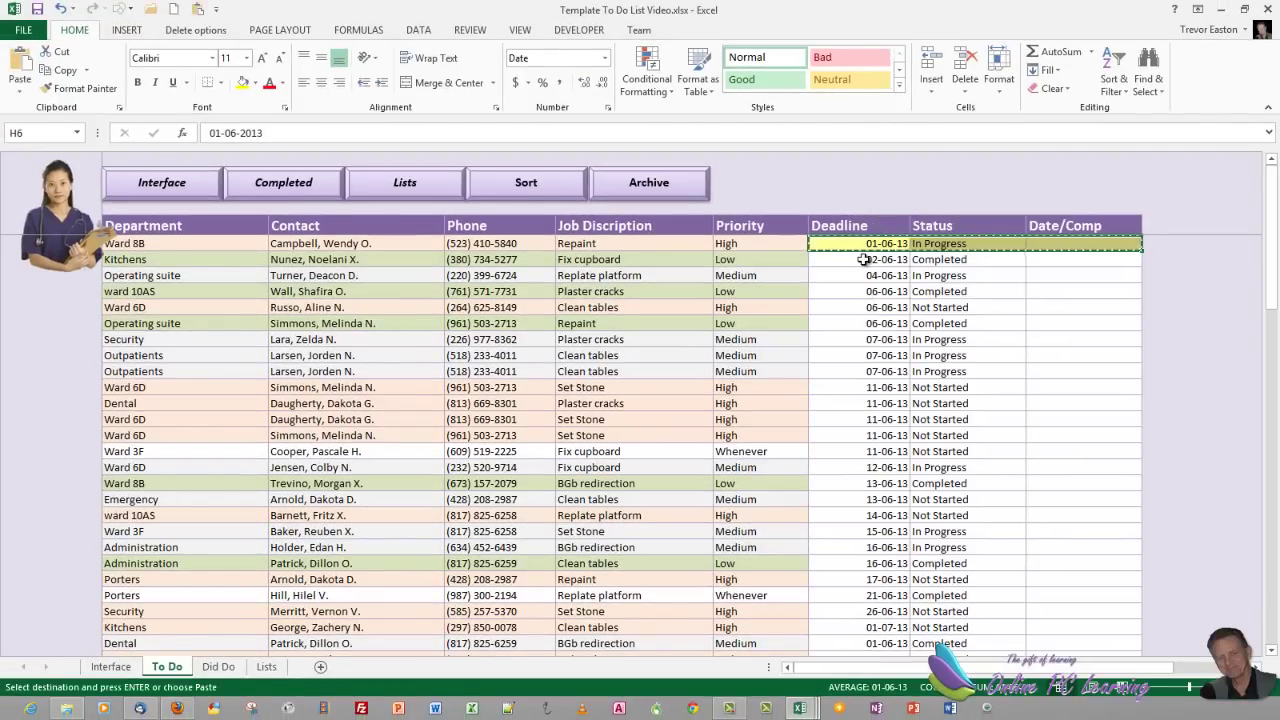
{"action": "left_click_drag", "start_coordinate": [872, 265], "coordinate": [1060, 609]}
{"action": "right_click", "coordinate": [930, 446]}
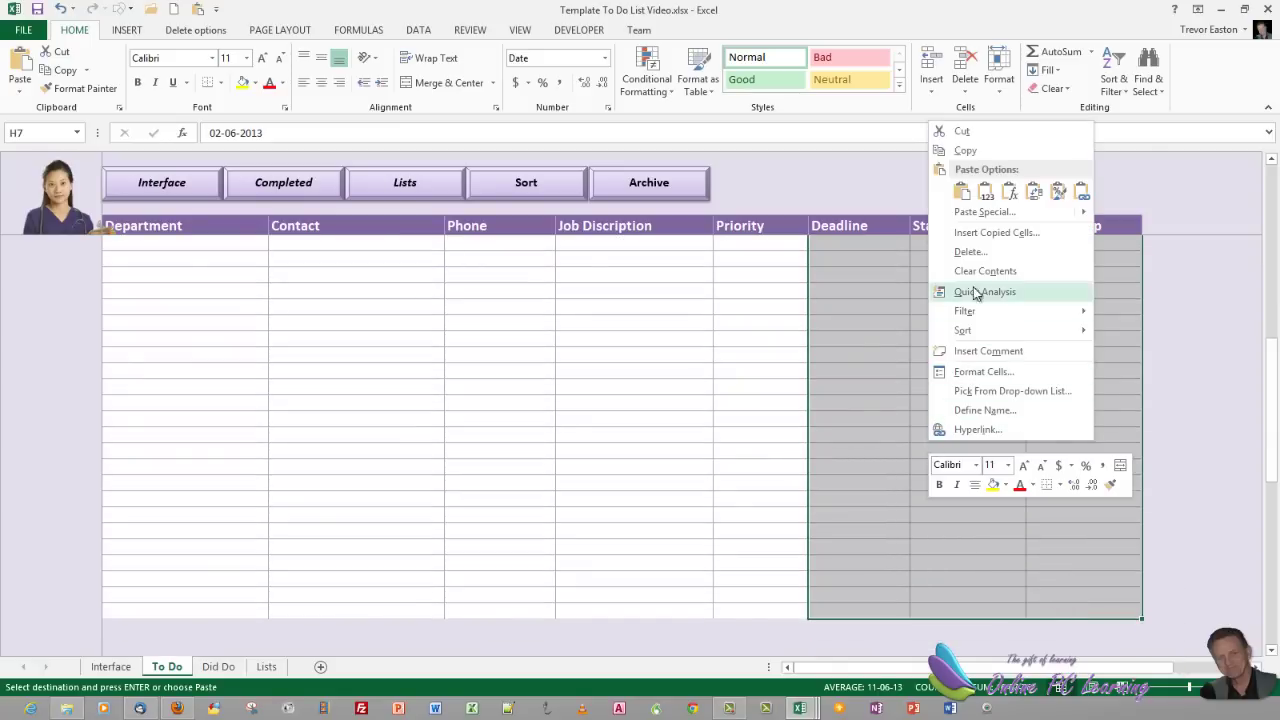
{"action": "left_click", "coordinate": [985, 213]}
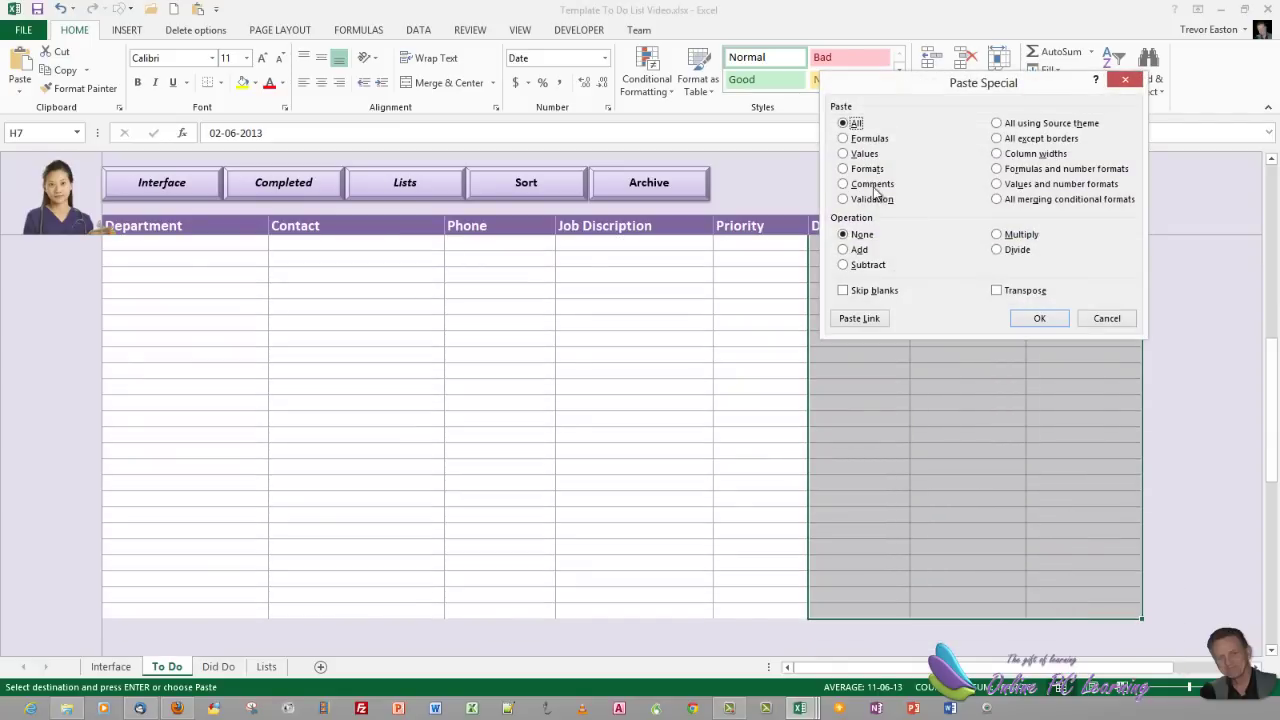
{"action": "left_click", "coordinate": [843, 169]}
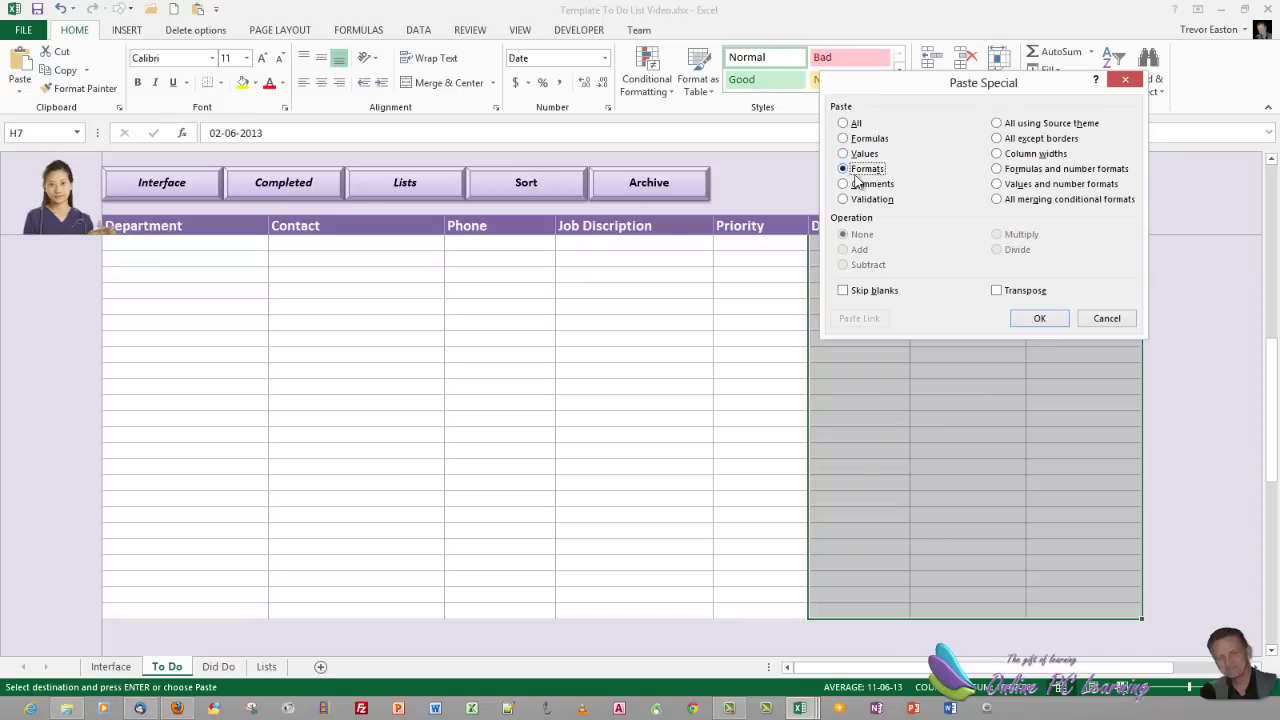
{"action": "left_click", "coordinate": [1039, 317]}
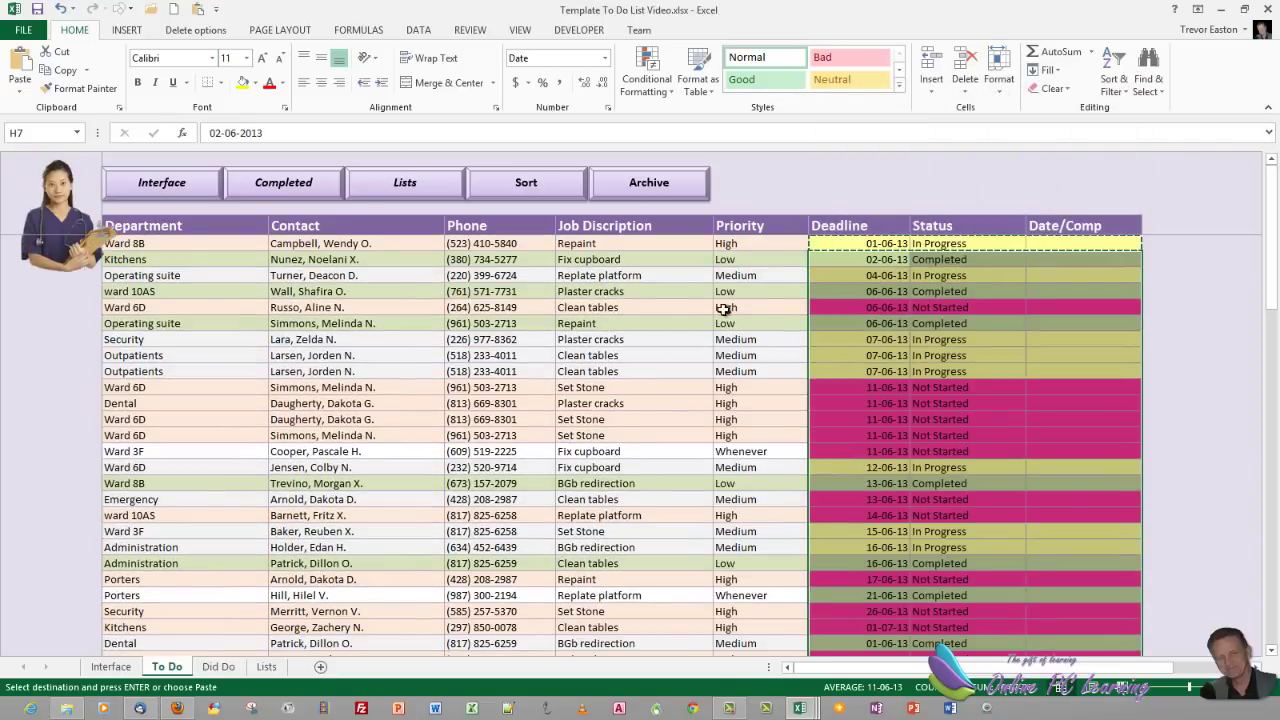
{"action": "left_click", "coordinate": [737, 340]}
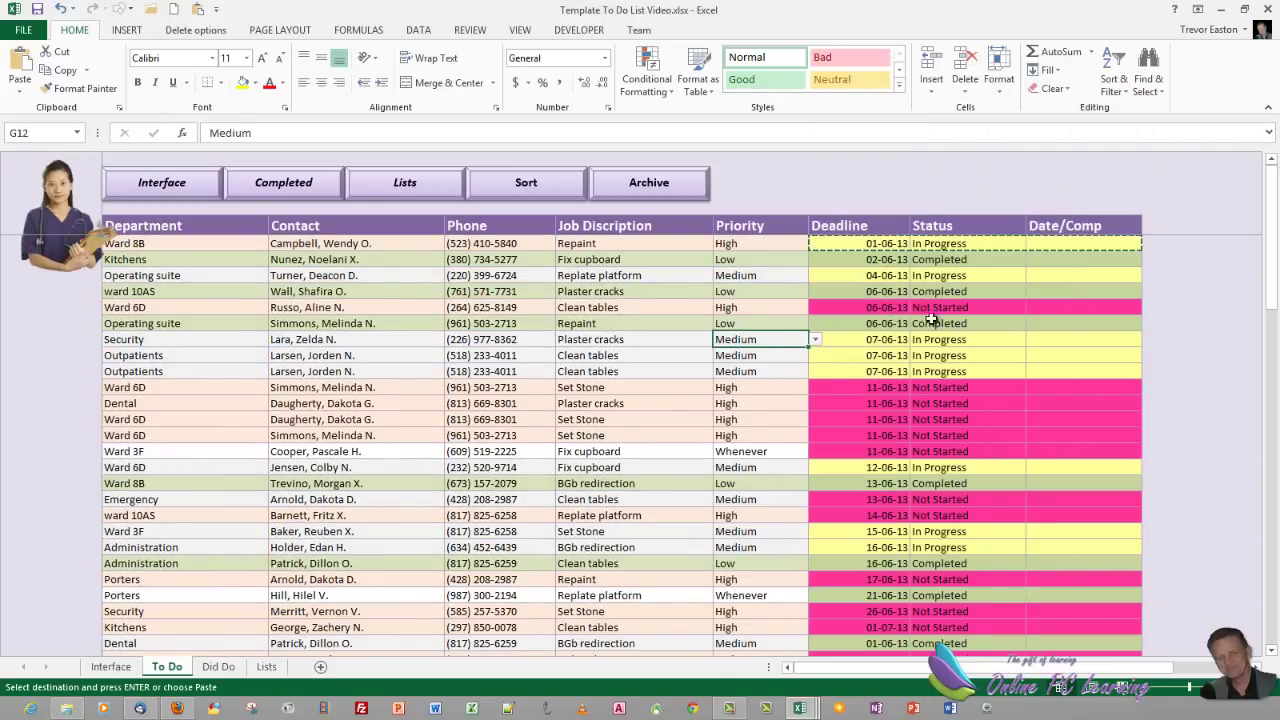
{"action": "key", "text": "Escape"}
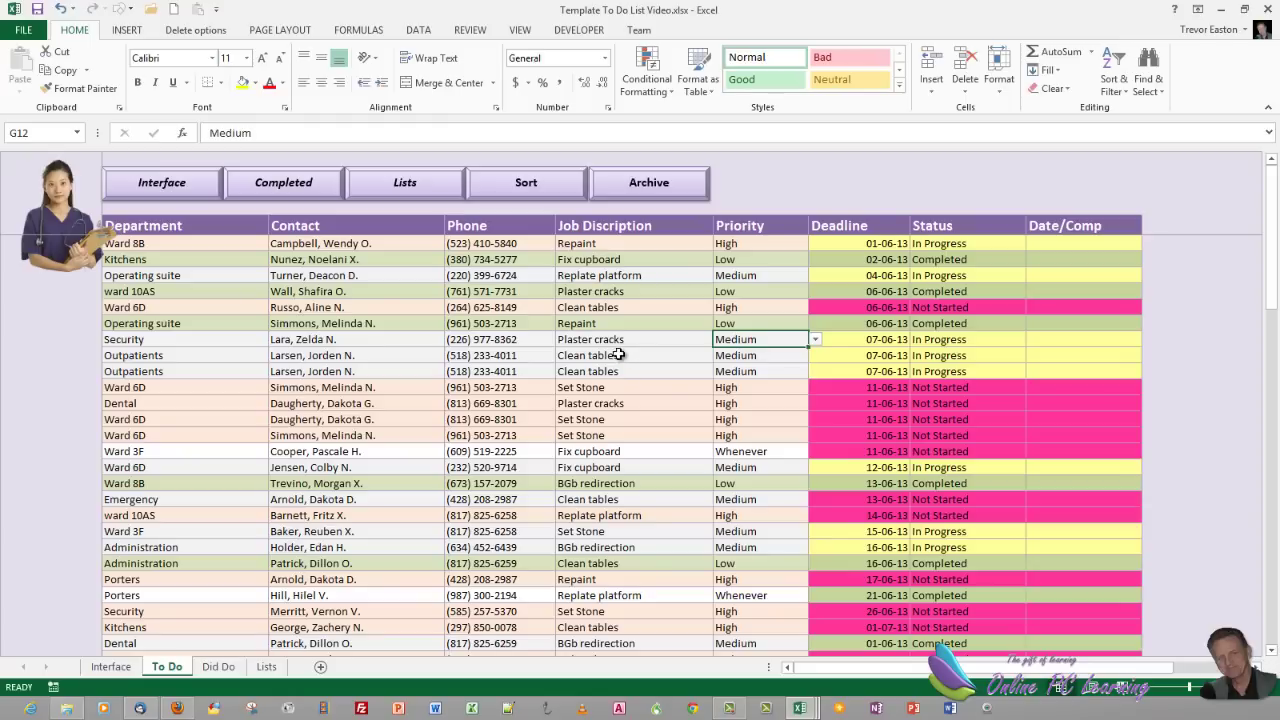
{"action": "left_click", "coordinate": [530, 324]}
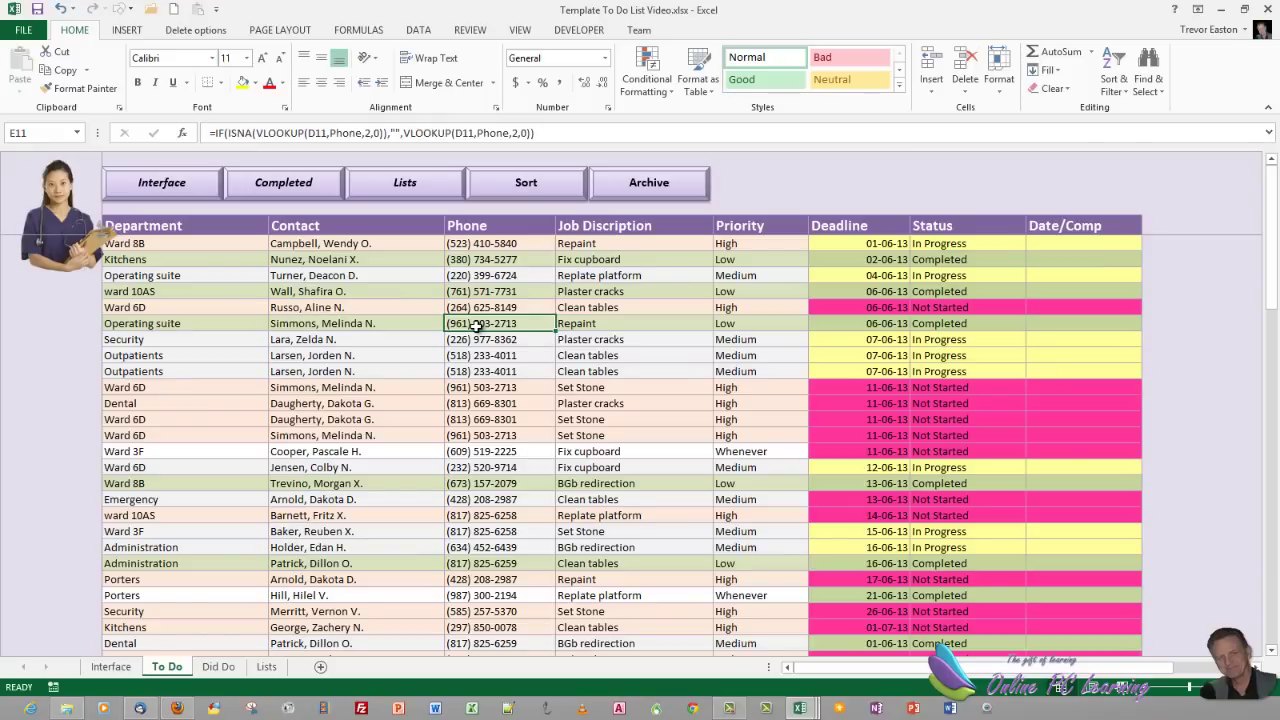
{"action": "left_click", "coordinate": [352, 307]}
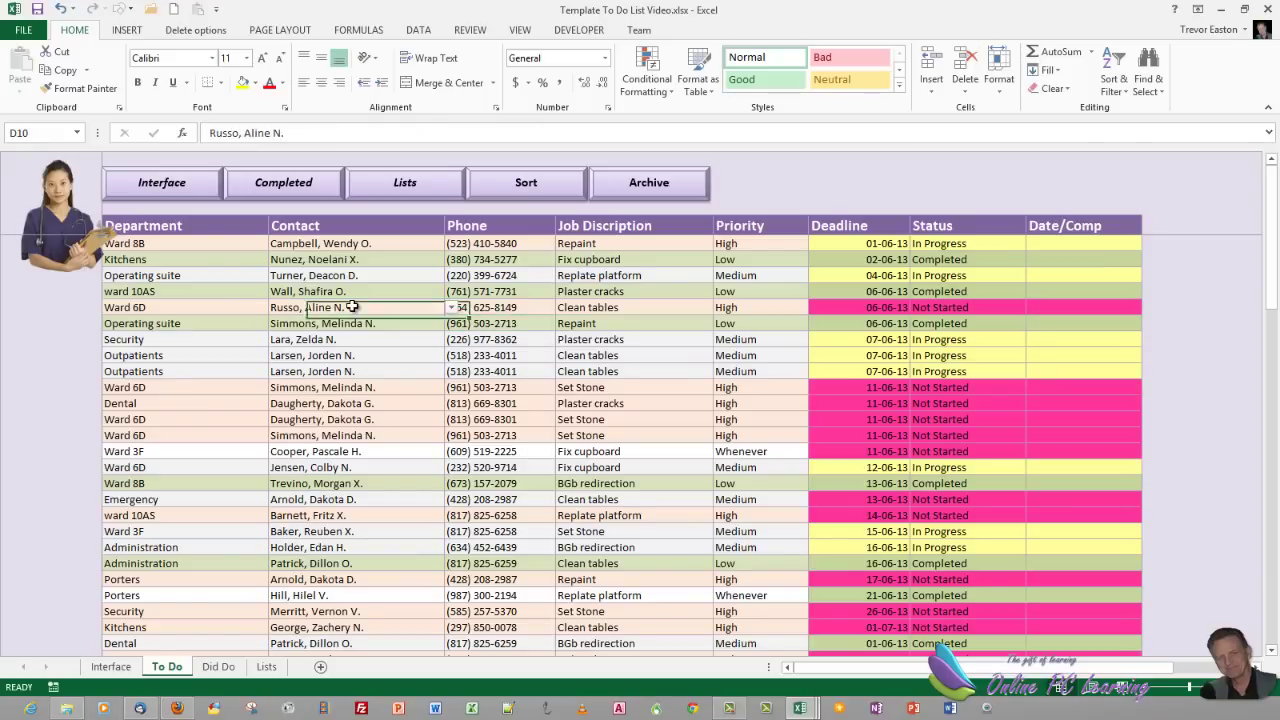